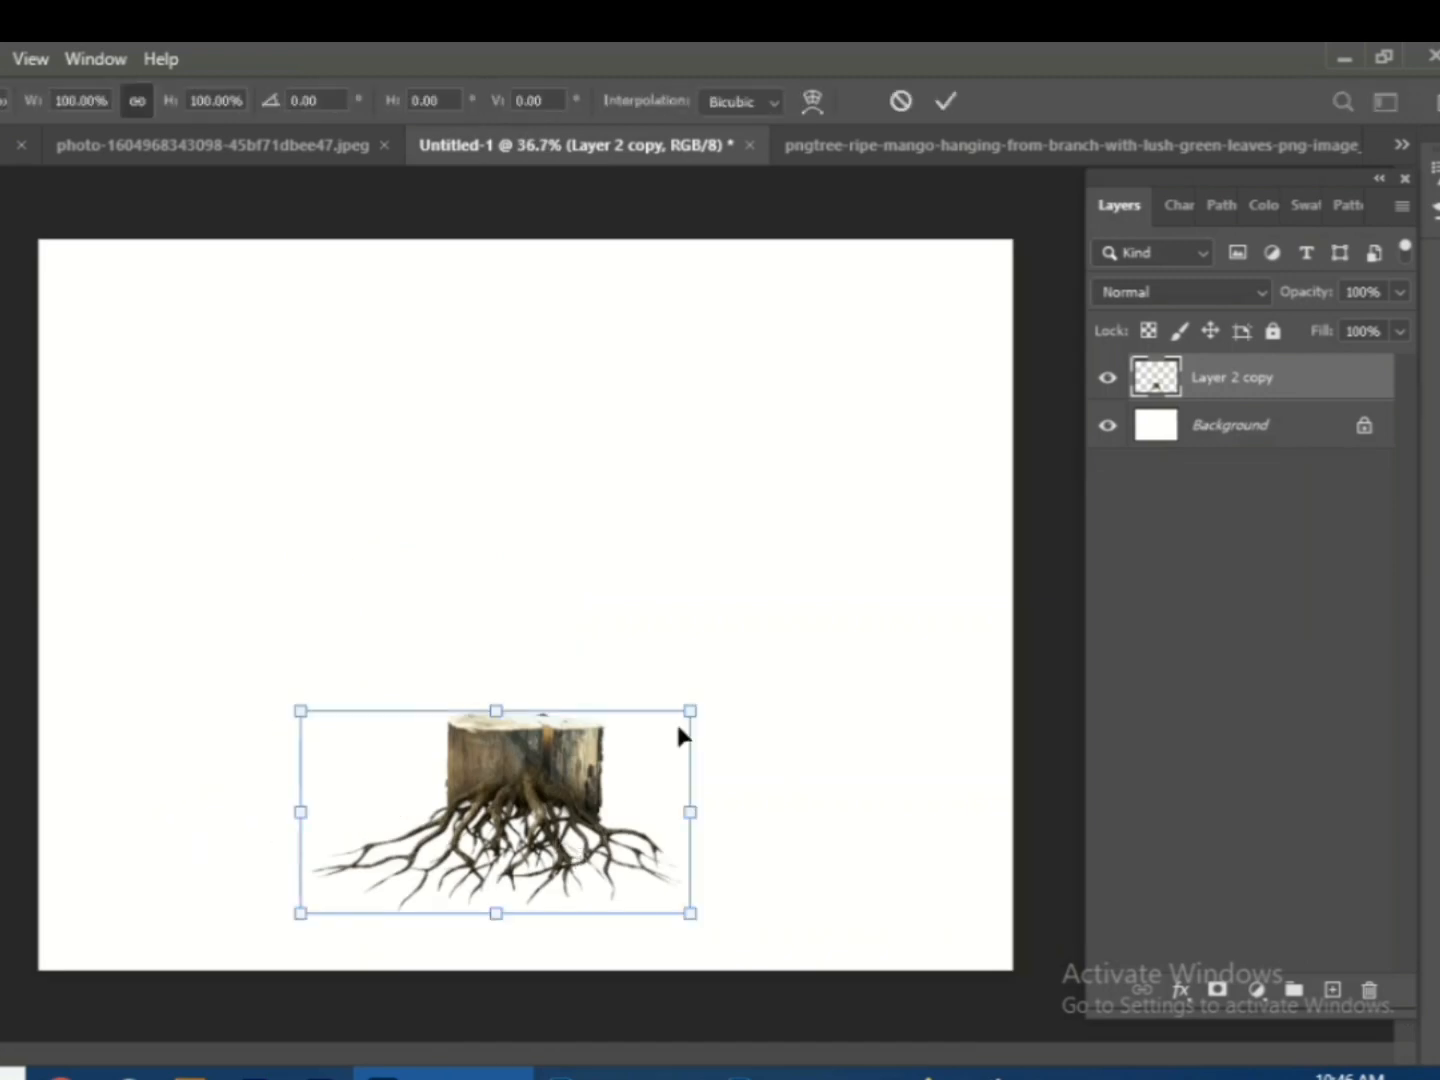
# - Scale the tree stump down and place it near the bottom centre of the canvas
pyautogui.moveTo(690, 711); pyautogui.dragTo(571, 773)
pyautogui.moveTo(477, 821); pyautogui.dragTo(585, 801)
pyautogui.moveTo(680, 752); pyautogui.dragTo(664, 769)
pyautogui.moveTo(568, 812); pyautogui.dragTo(560, 805)
pyautogui.press('Return')
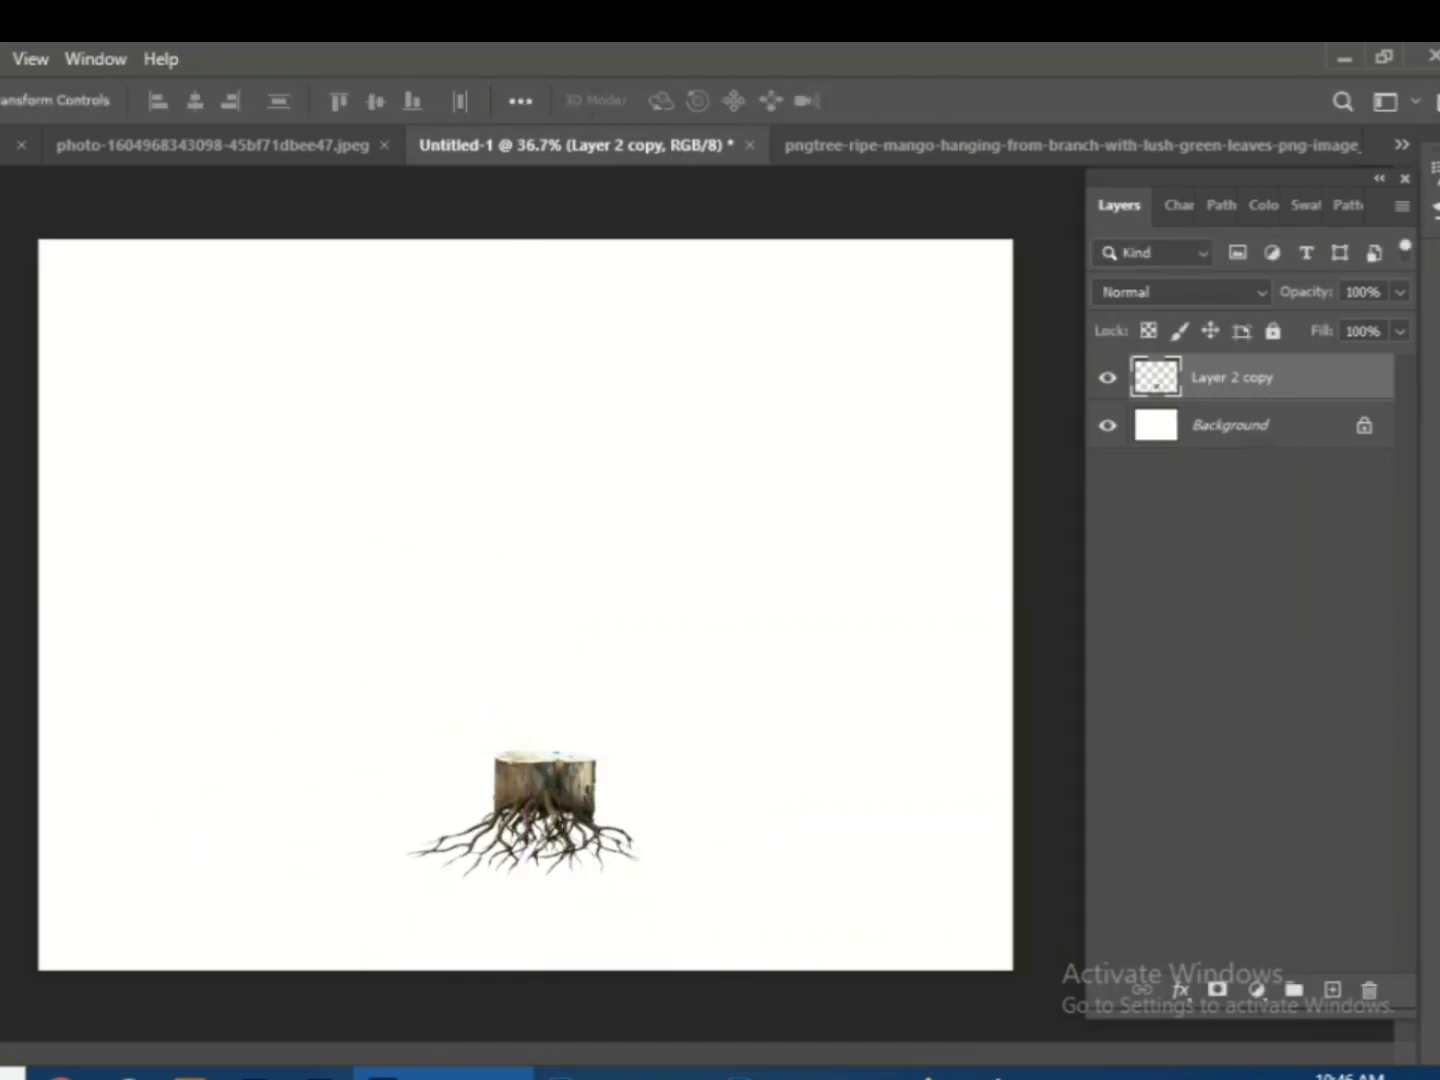
# - Apply Camera Raw to the stump with exposure +0.35, contrast +14, highlights +8, shadows +14, whites +11, blacks +5, texture and clarity +15, dehaze +14
pyautogui.hotkey('ctrl', 'shift', 'a')
pyautogui.click(1081, 589)
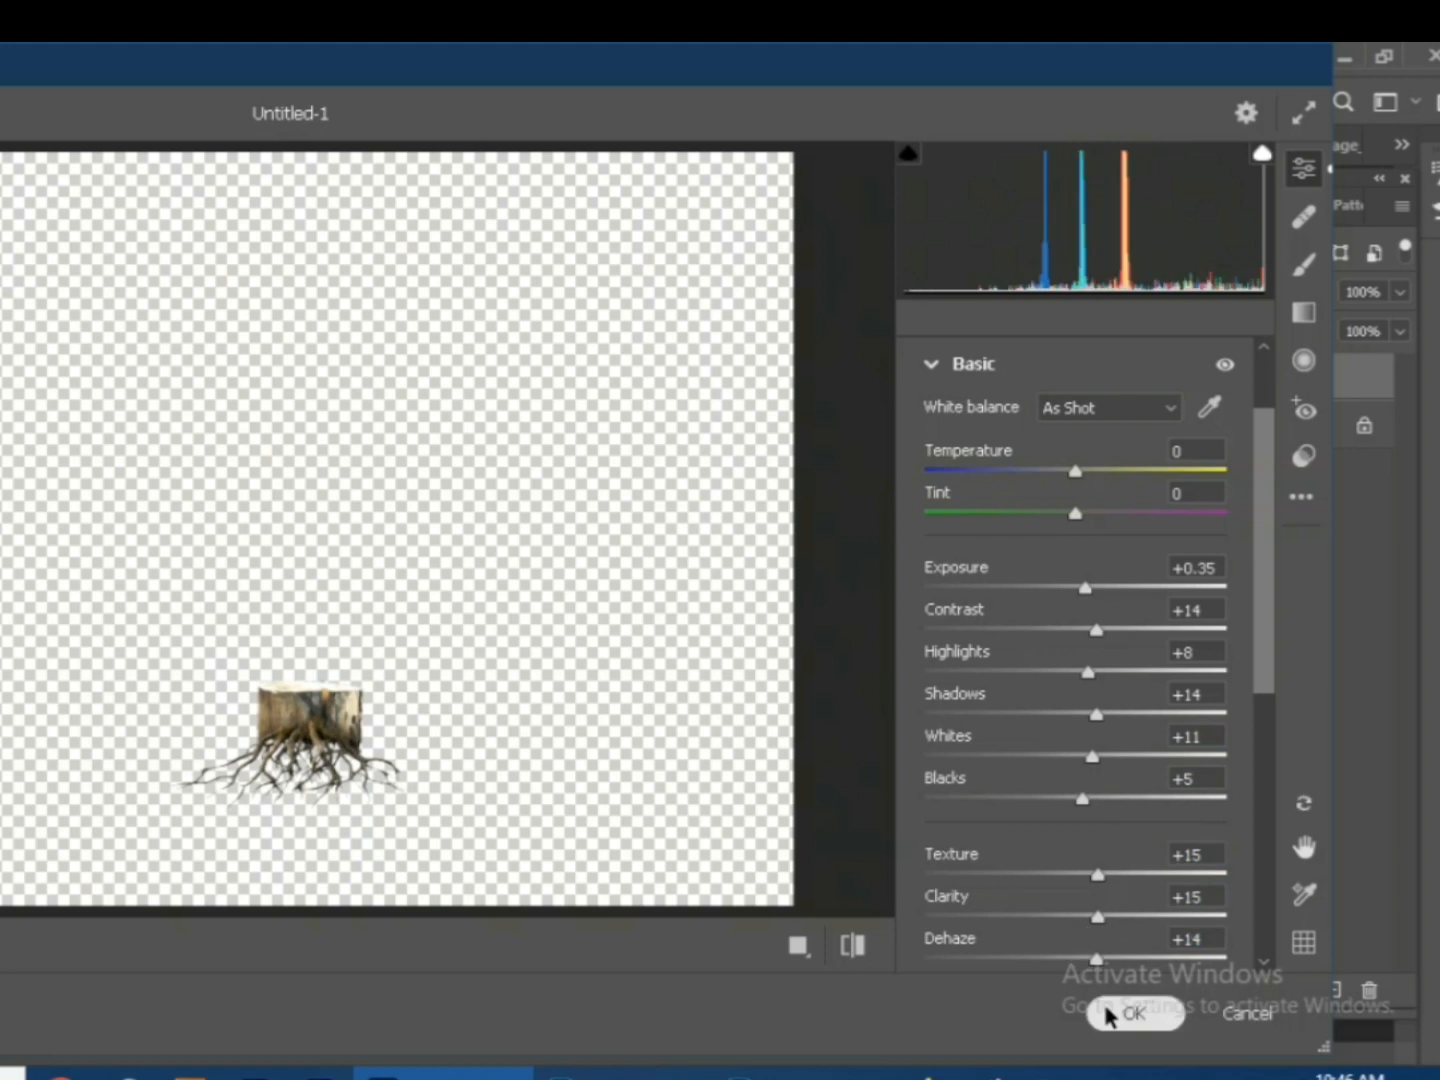
pyautogui.click(1133, 1013)
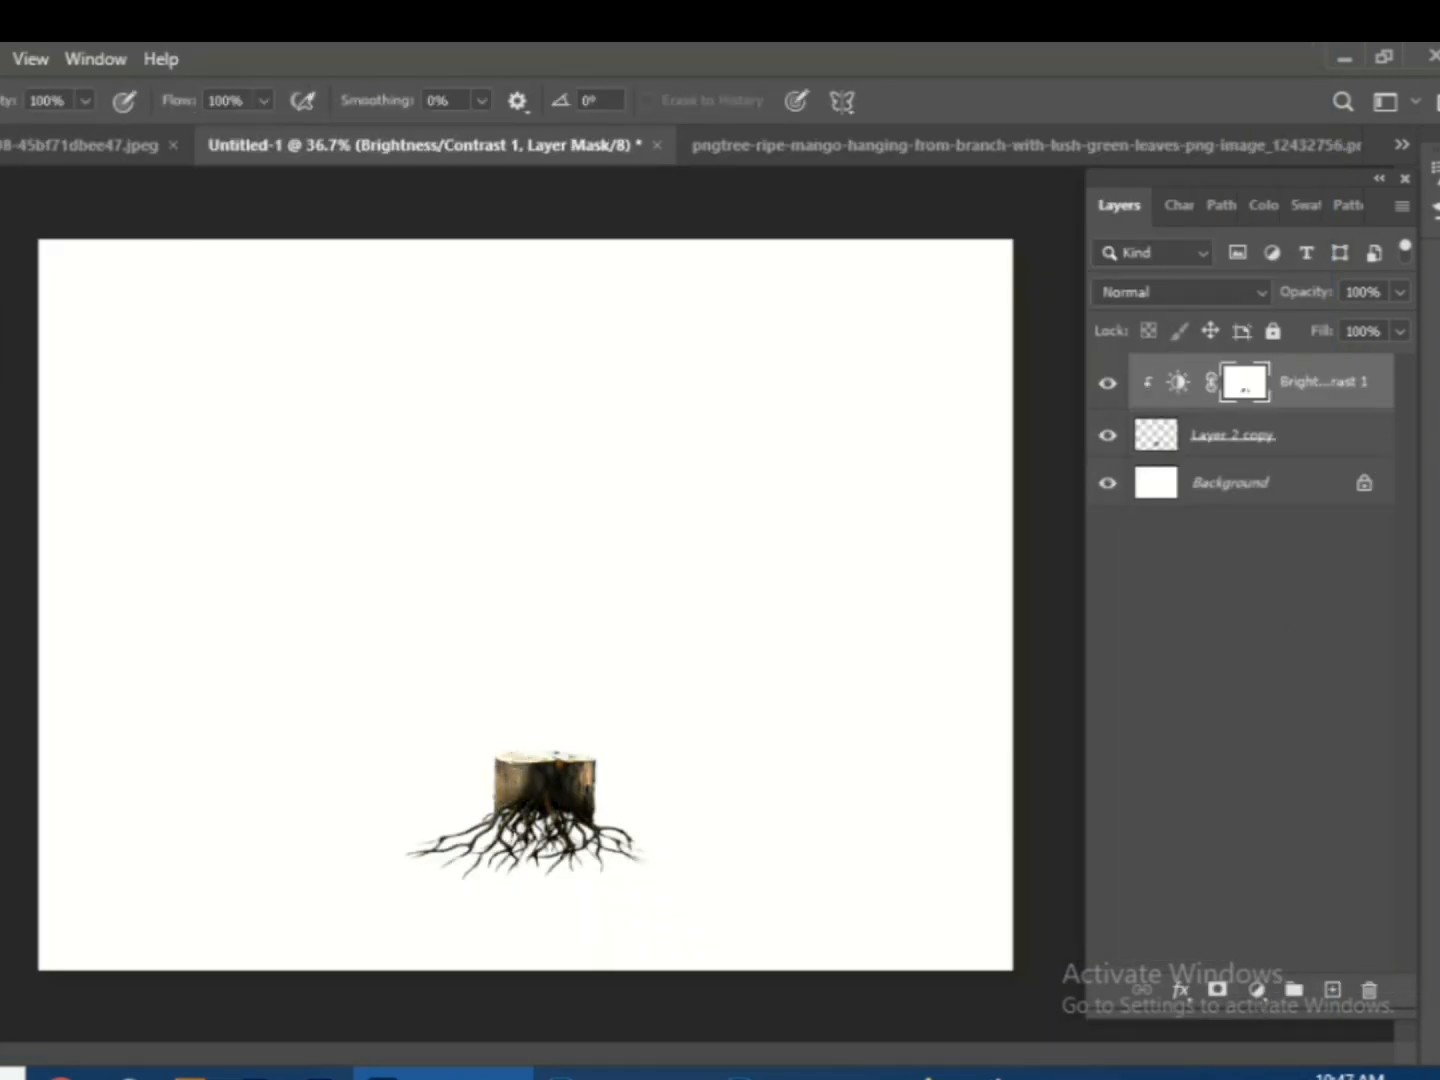
pyautogui.click(1256, 990)
pyautogui.click(1311, 840)
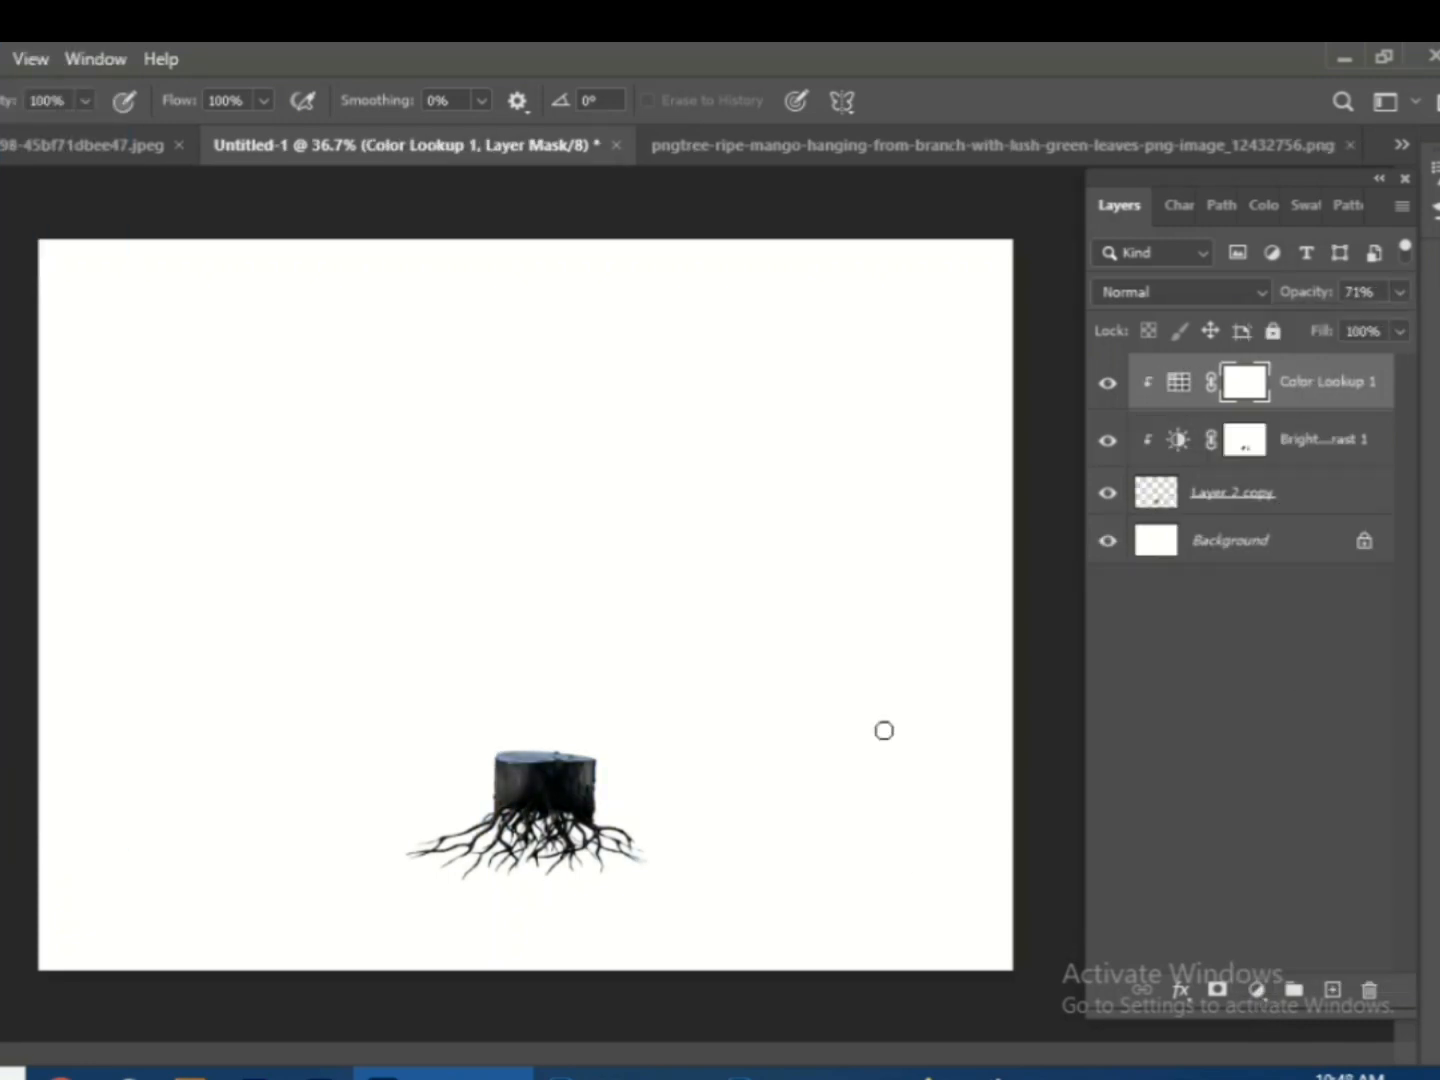
pyautogui.press('Delete')
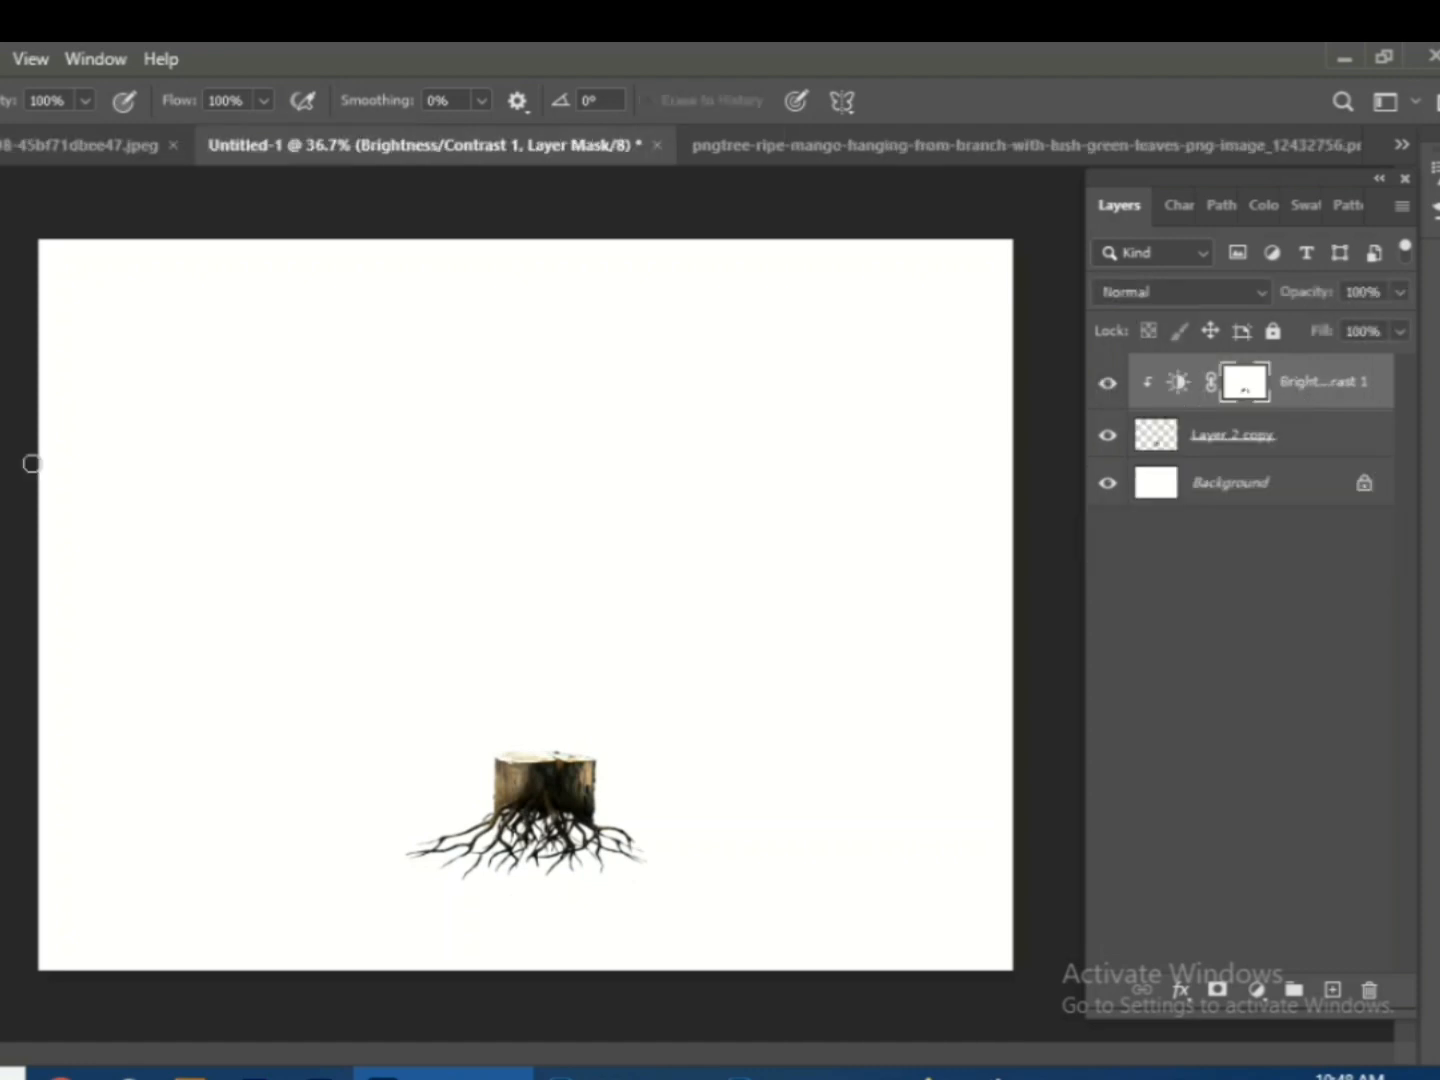
# - Copy the green grass image into the stump composition and place it over the stump
pyautogui.press('v')
pyautogui.moveTo(101, 146); pyautogui.dragTo(100, 242)
pyautogui.moveTo(225, 600); pyautogui.dragTo(464, 560)
# - Merge the stump layer with its clipped Brightness/Contrast adjustment
pyautogui.rightClick(1220, 386)
pyautogui.press('Escape')
pyautogui.click(1277, 487)
pyautogui.keyDown('ctrl'); pyautogui.click(1283, 436); pyautogui.keyUp('ctrl')
pyautogui.rightClick(1279, 438)
pyautogui.click(971, 874)
# - Clip the grass layer to the stump and adjust its blending options so the dark bark shows through
pyautogui.rightClick(1202, 383)
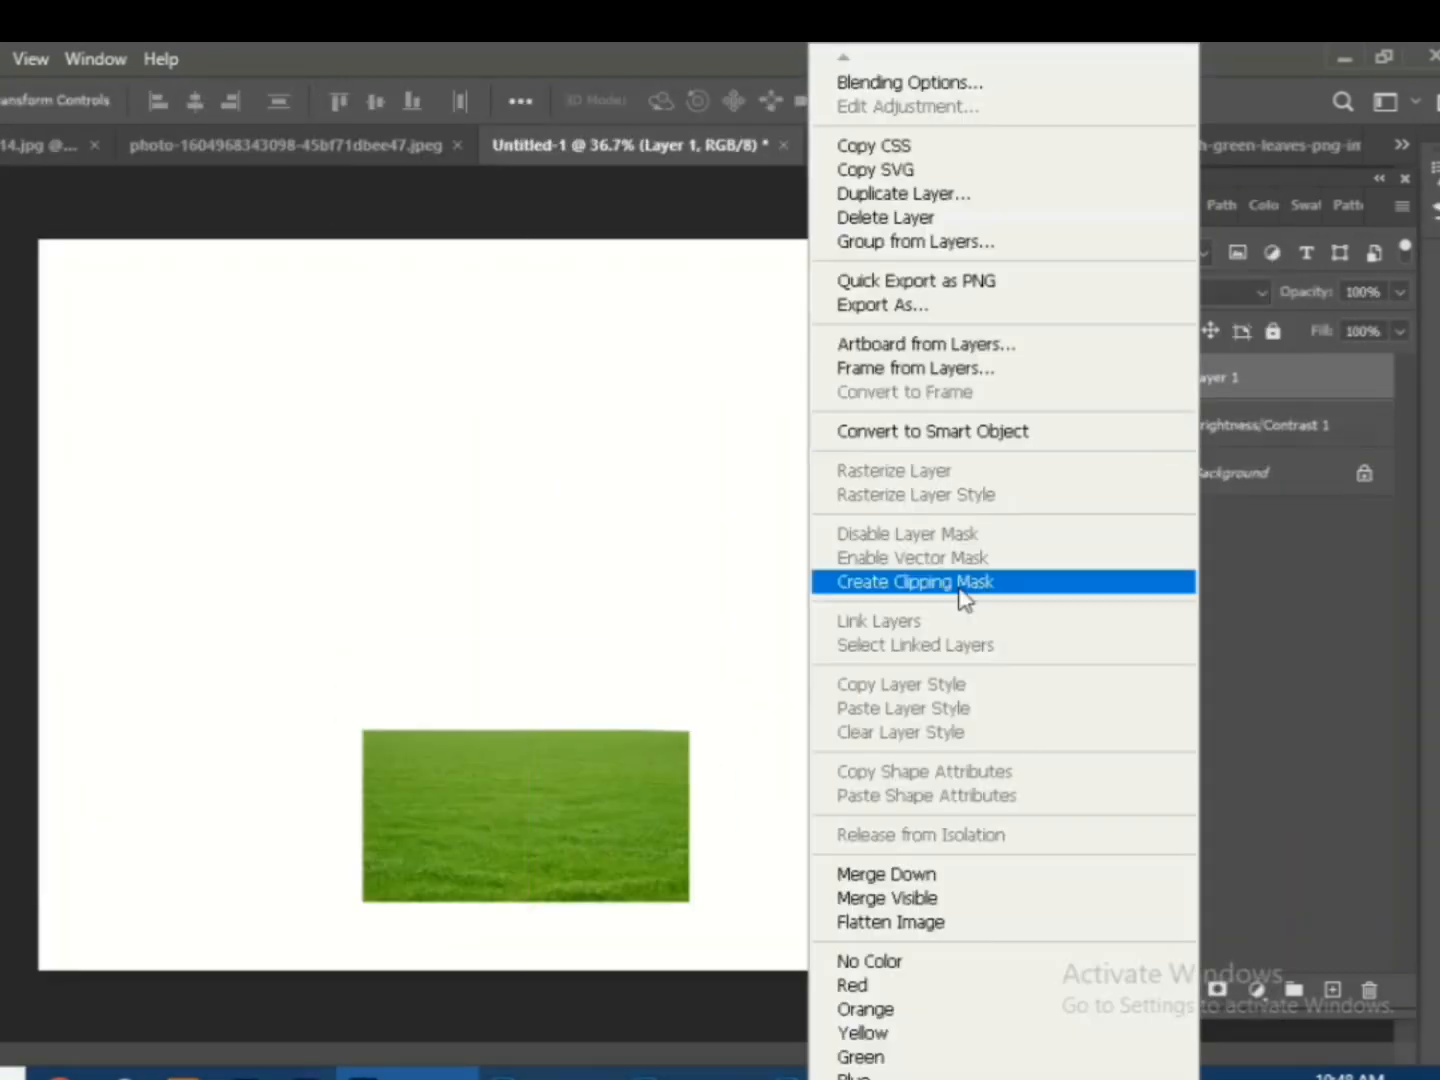
pyautogui.click(959, 581)
pyautogui.click(1181, 991)
pyautogui.click(1263, 727)
pyautogui.click(1352, 124)
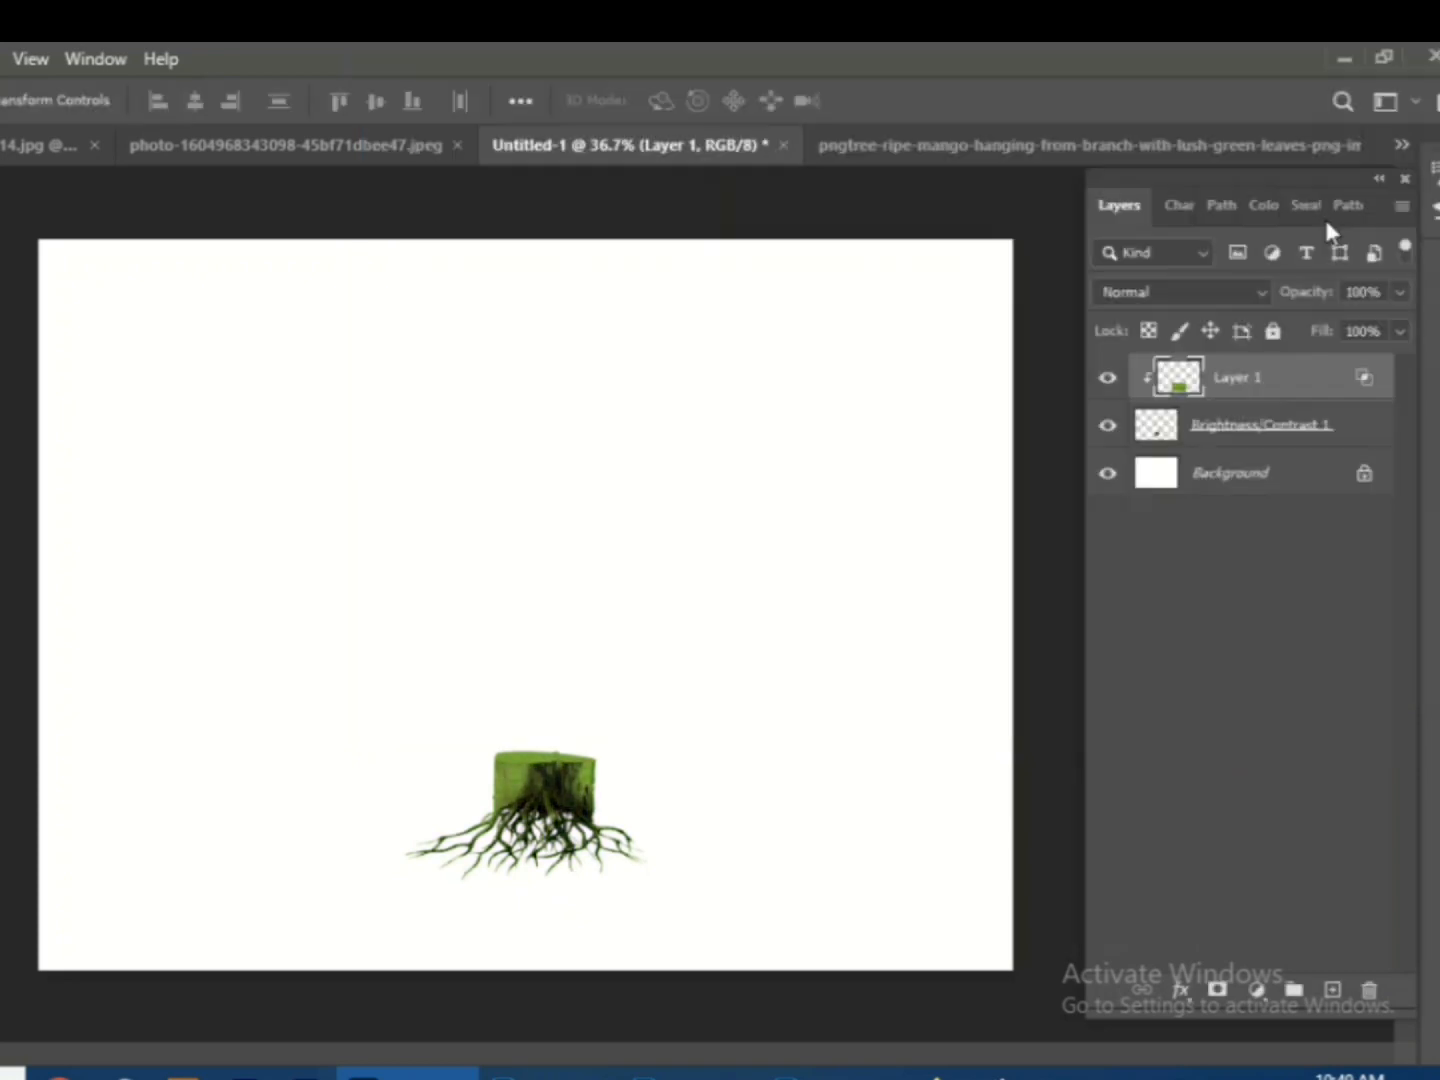
# - Add a clipped Brightness/Contrast adjustment above the grass and erase the grass layer along the stump's top edge
pyautogui.click(1257, 990)
pyautogui.click(1305, 587)
pyautogui.click(1215, 437)
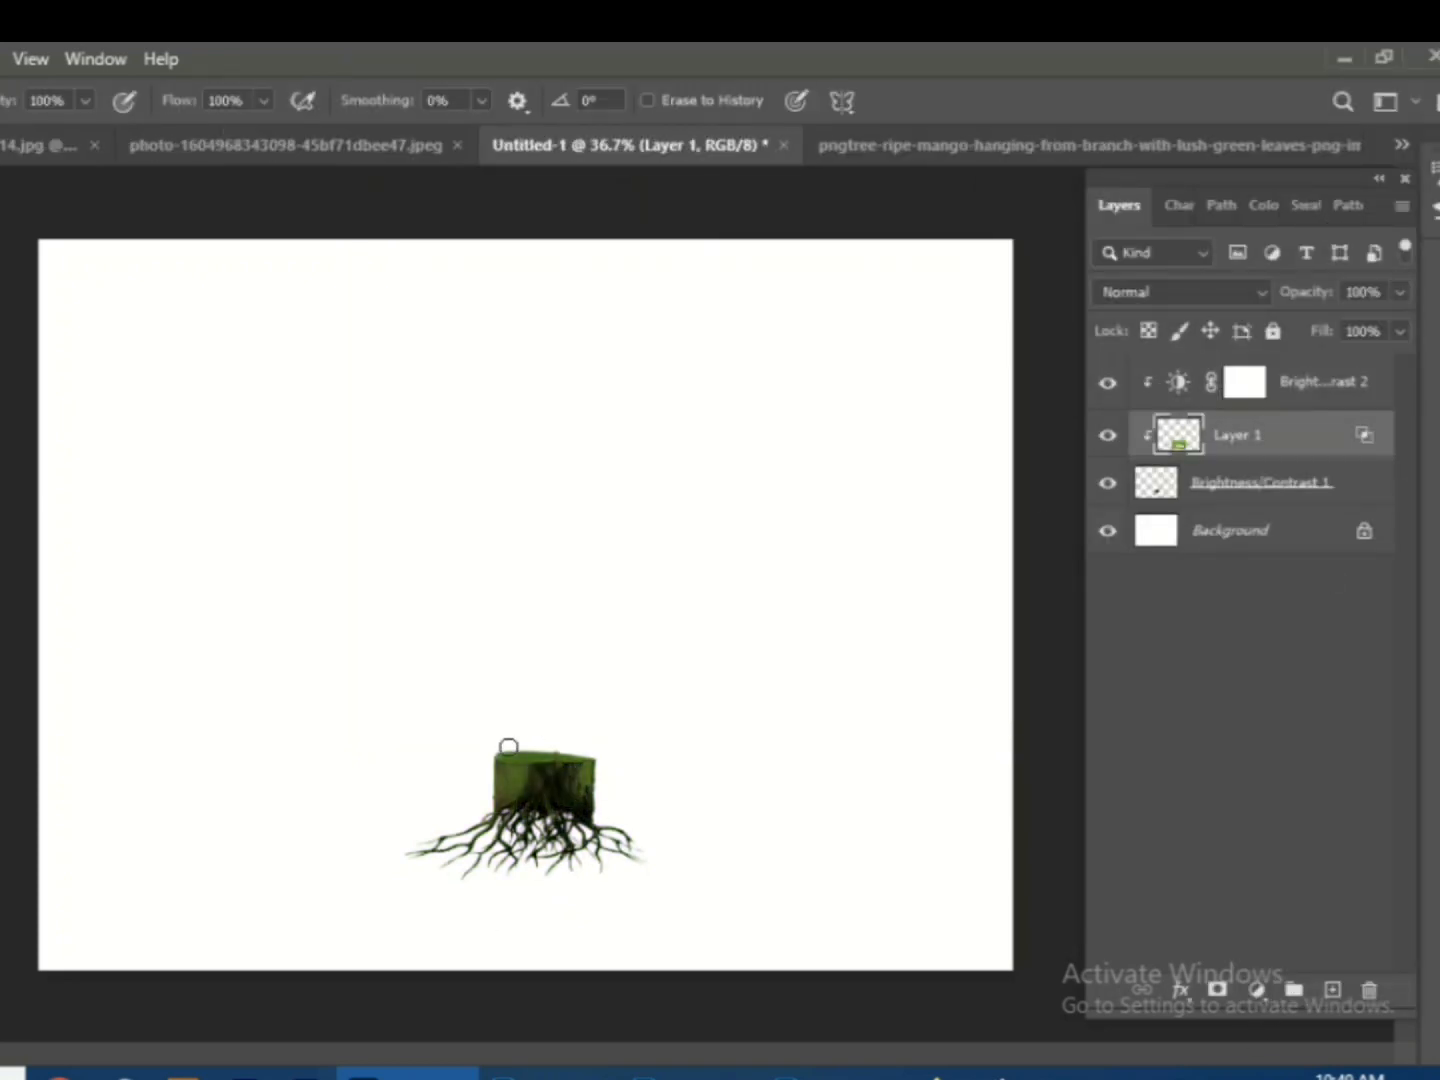
pyautogui.moveTo(508, 747); pyautogui.dragTo(562, 748)
pyautogui.keyDown('ctrl'); pyautogui.click(1302, 396); pyautogui.keyUp('ctrl')
pyautogui.hotkey('ctrl', 'e')
pyautogui.hotkey('ctrl', 'z')
pyautogui.click(1114, 629)
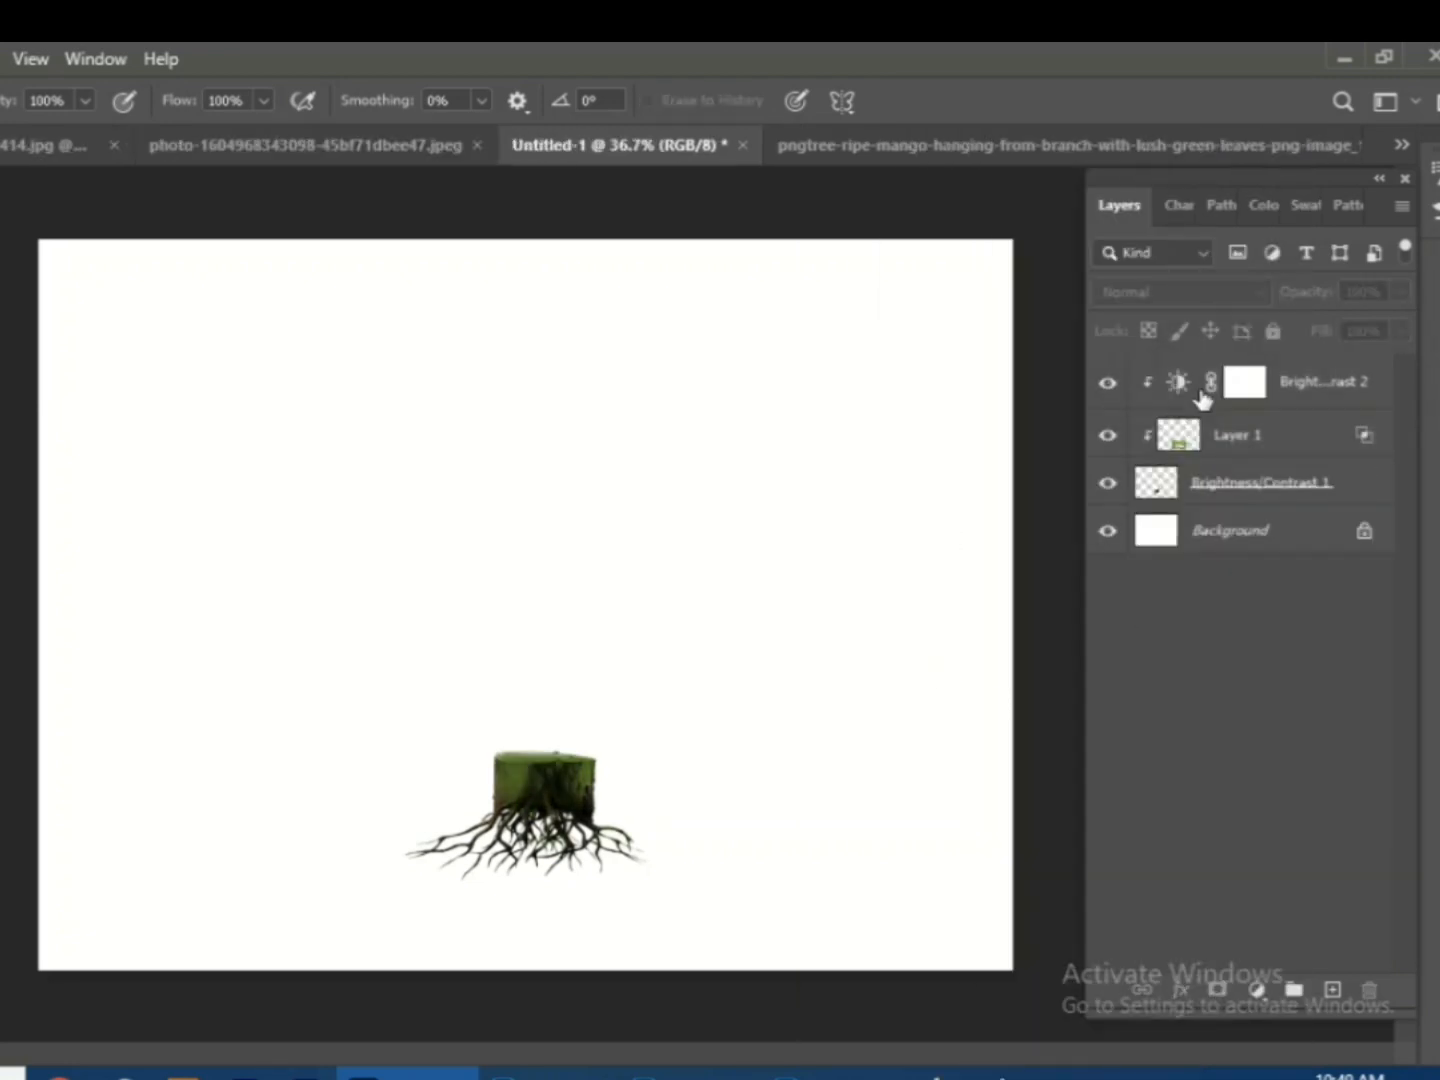
# - Delete the Brightness/Contrast adjustment above the grass and merge the grass layer with the stump layer
pyautogui.click(1229, 400)
pyautogui.press('Delete')
pyautogui.keyDown('ctrl'); pyautogui.click(1238, 435); pyautogui.keyUp('ctrl')
pyautogui.rightClick(1239, 435)
pyautogui.click(935, 874)
# - Bring the Slice bottle into the composition, scale it down and tilt it so it stands above the stump
pyautogui.press('v')
pyautogui.click(956, 153)
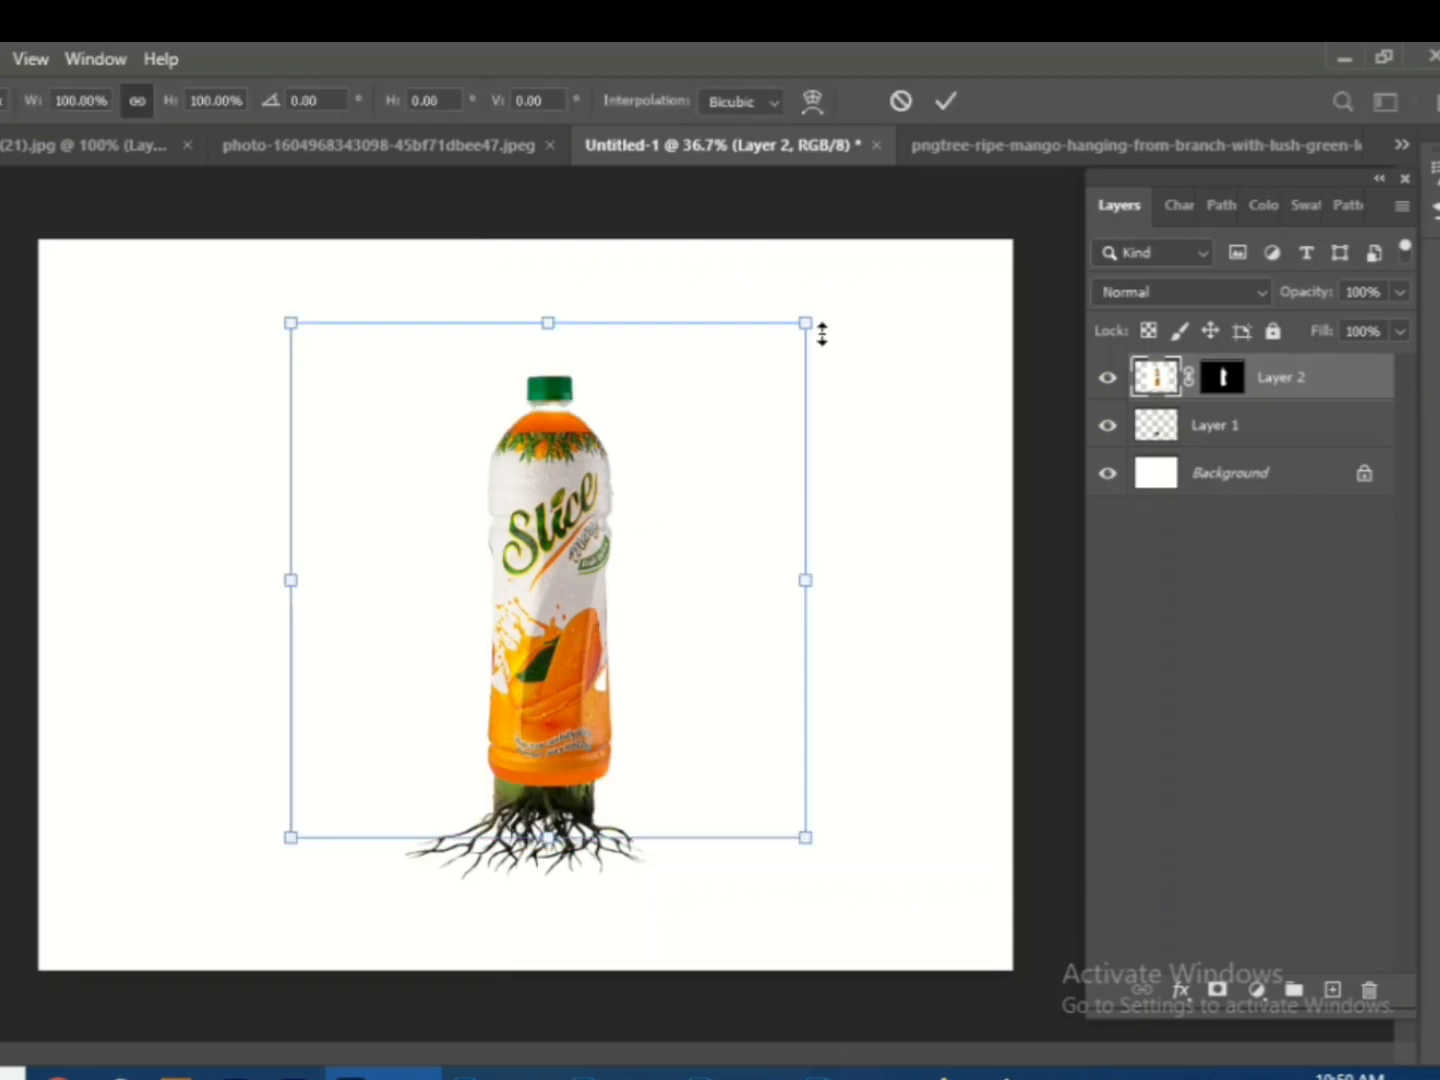
pyautogui.moveTo(823, 334); pyautogui.dragTo(909, 508)
pyautogui.moveTo(901, 490); pyautogui.dragTo(717, 537)
pyautogui.moveTo(479, 620); pyautogui.dragTo(607, 620)
pyautogui.moveTo(855, 546); pyautogui.dragTo(851, 527)
pyautogui.moveTo(625, 582); pyautogui.dragTo(606, 581)
pyautogui.moveTo(825, 520); pyautogui.dragTo(846, 513)
pyautogui.press('Return')
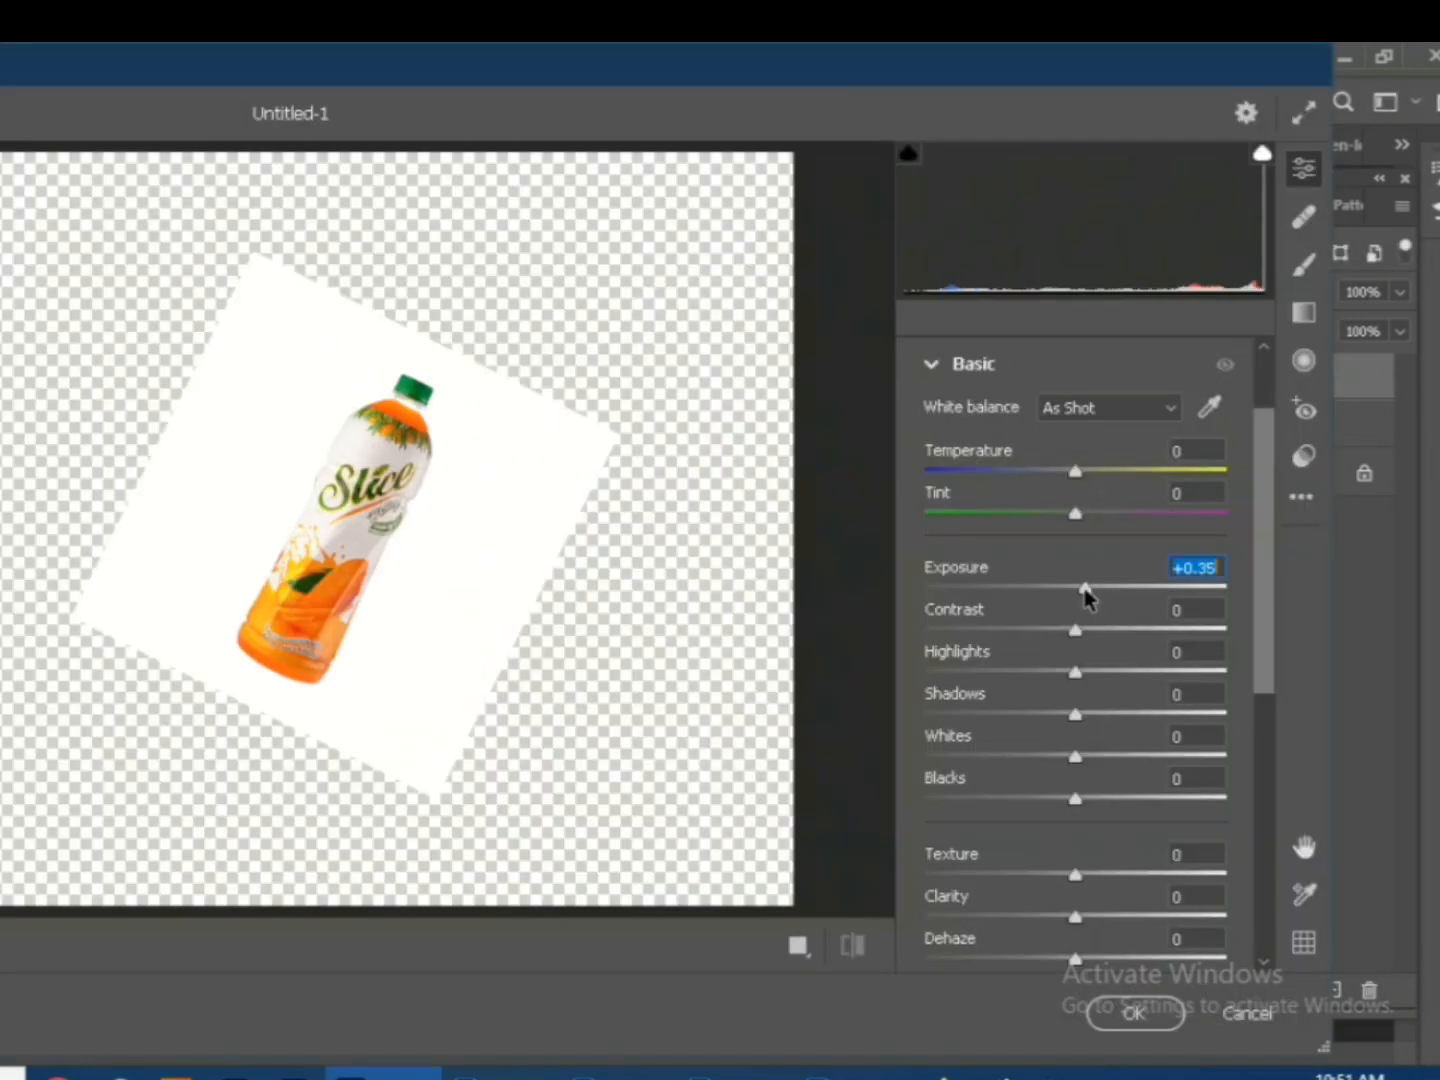
# - Raise the bottle layer's exposure and contrast in Camera Raw
pyautogui.moveTo(1085, 590); pyautogui.dragTo(1111, 588)
pyautogui.moveTo(1075, 627); pyautogui.dragTo(1097, 638)
pyautogui.press('Return')
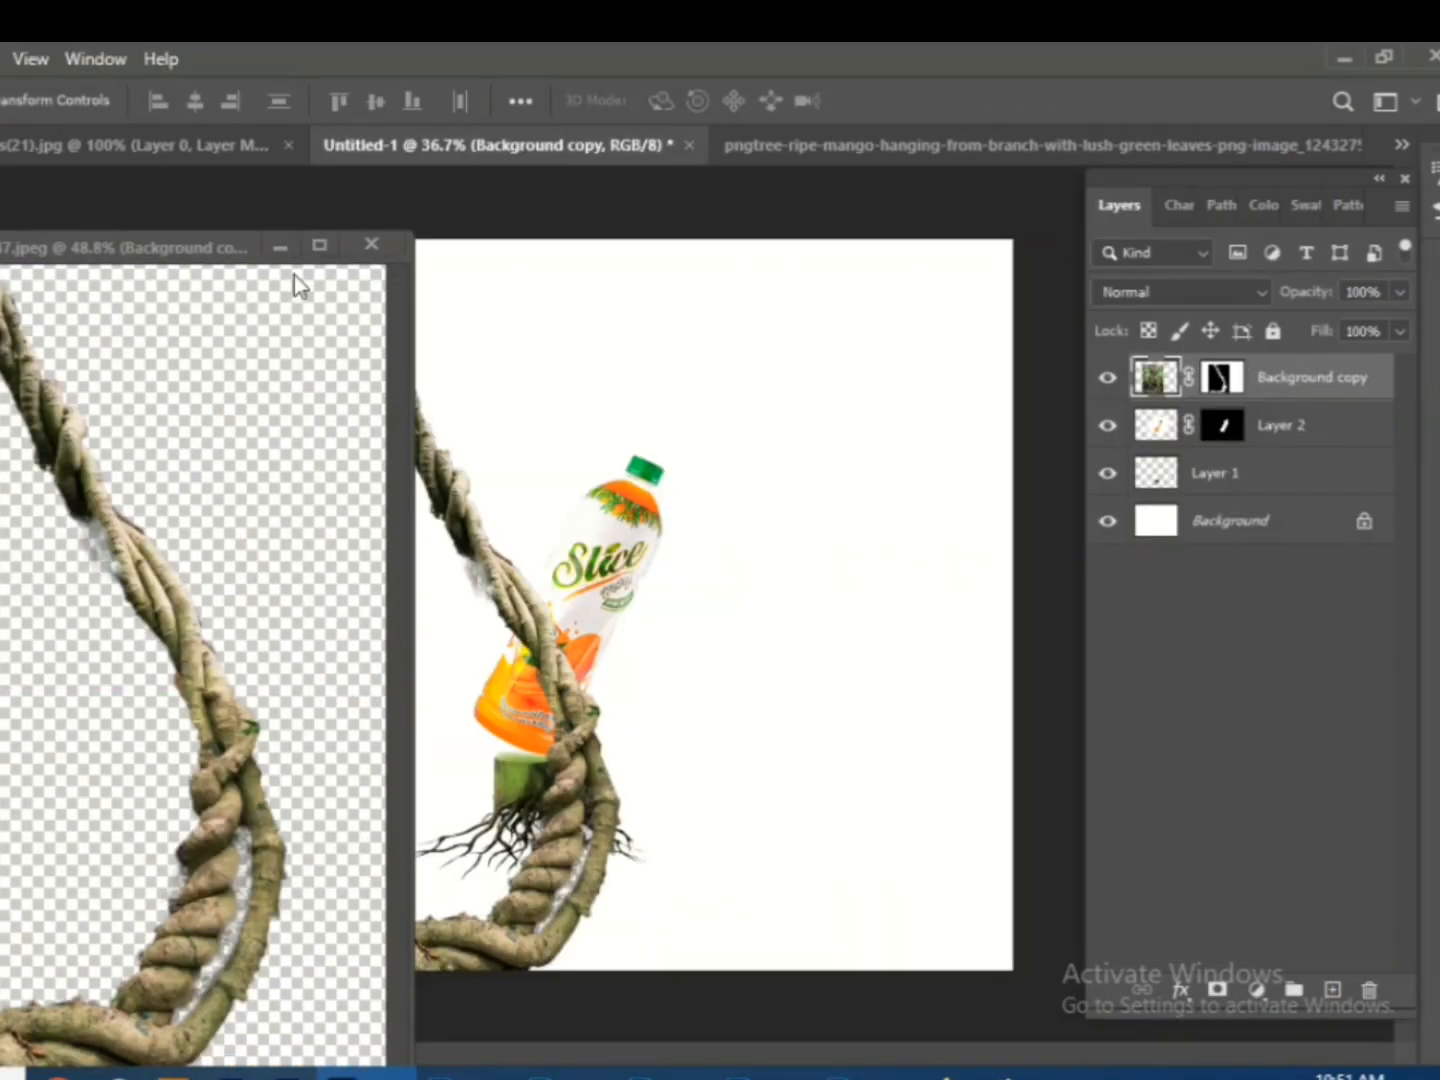
# - Shrink the twisted vine to about 42% width and 30% height and wrap it around the bottle's upper half
pyautogui.hotkey('ctrl', 't')
pyautogui.moveTo(693, 300); pyautogui.dragTo(451, 662)
pyautogui.moveTo(416, 913); pyautogui.dragTo(628, 756)
pyautogui.moveTo(666, 501); pyautogui.dragTo(597, 607)
pyautogui.moveTo(497, 607); pyautogui.dragTo(497, 682)
pyautogui.moveTo(531, 841); pyautogui.dragTo(629, 600)
pyautogui.moveTo(692, 549); pyautogui.dragTo(711, 550)
pyautogui.moveTo(608, 419); pyautogui.dragTo(608, 411)
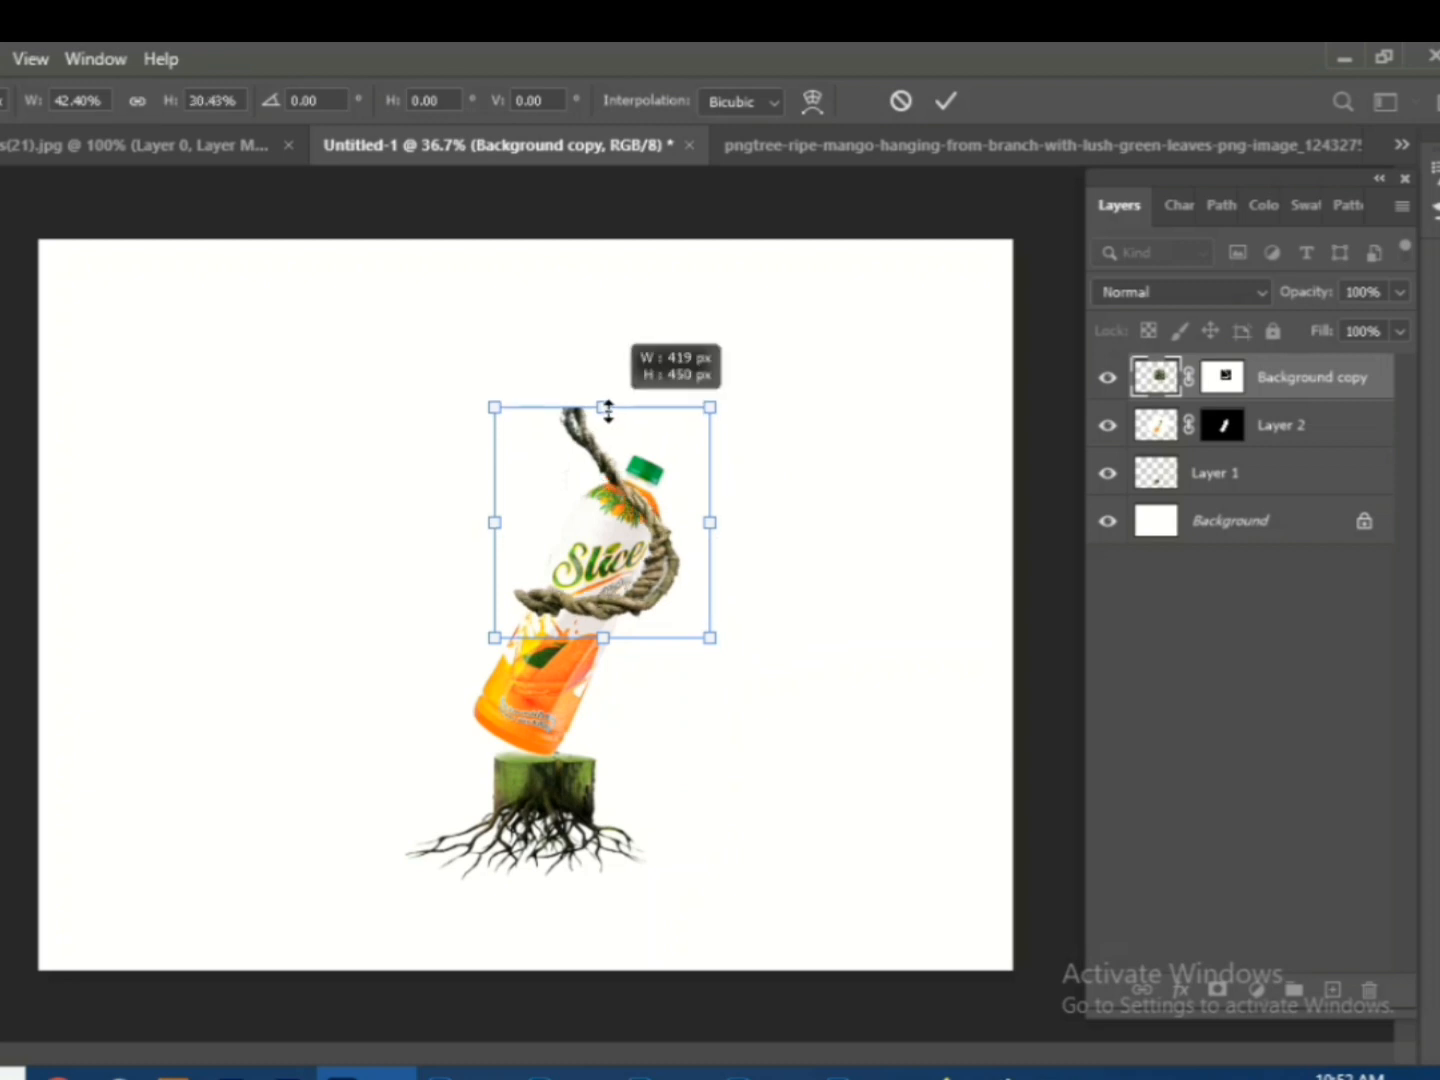
pyautogui.moveTo(497, 412); pyautogui.dragTo(497, 406)
pyautogui.moveTo(495, 637); pyautogui.dragTo(502, 630)
pyautogui.click(947, 104)
# - Reduce the vine slightly further and reposition it against the bottle's cap and label
pyautogui.press('e')
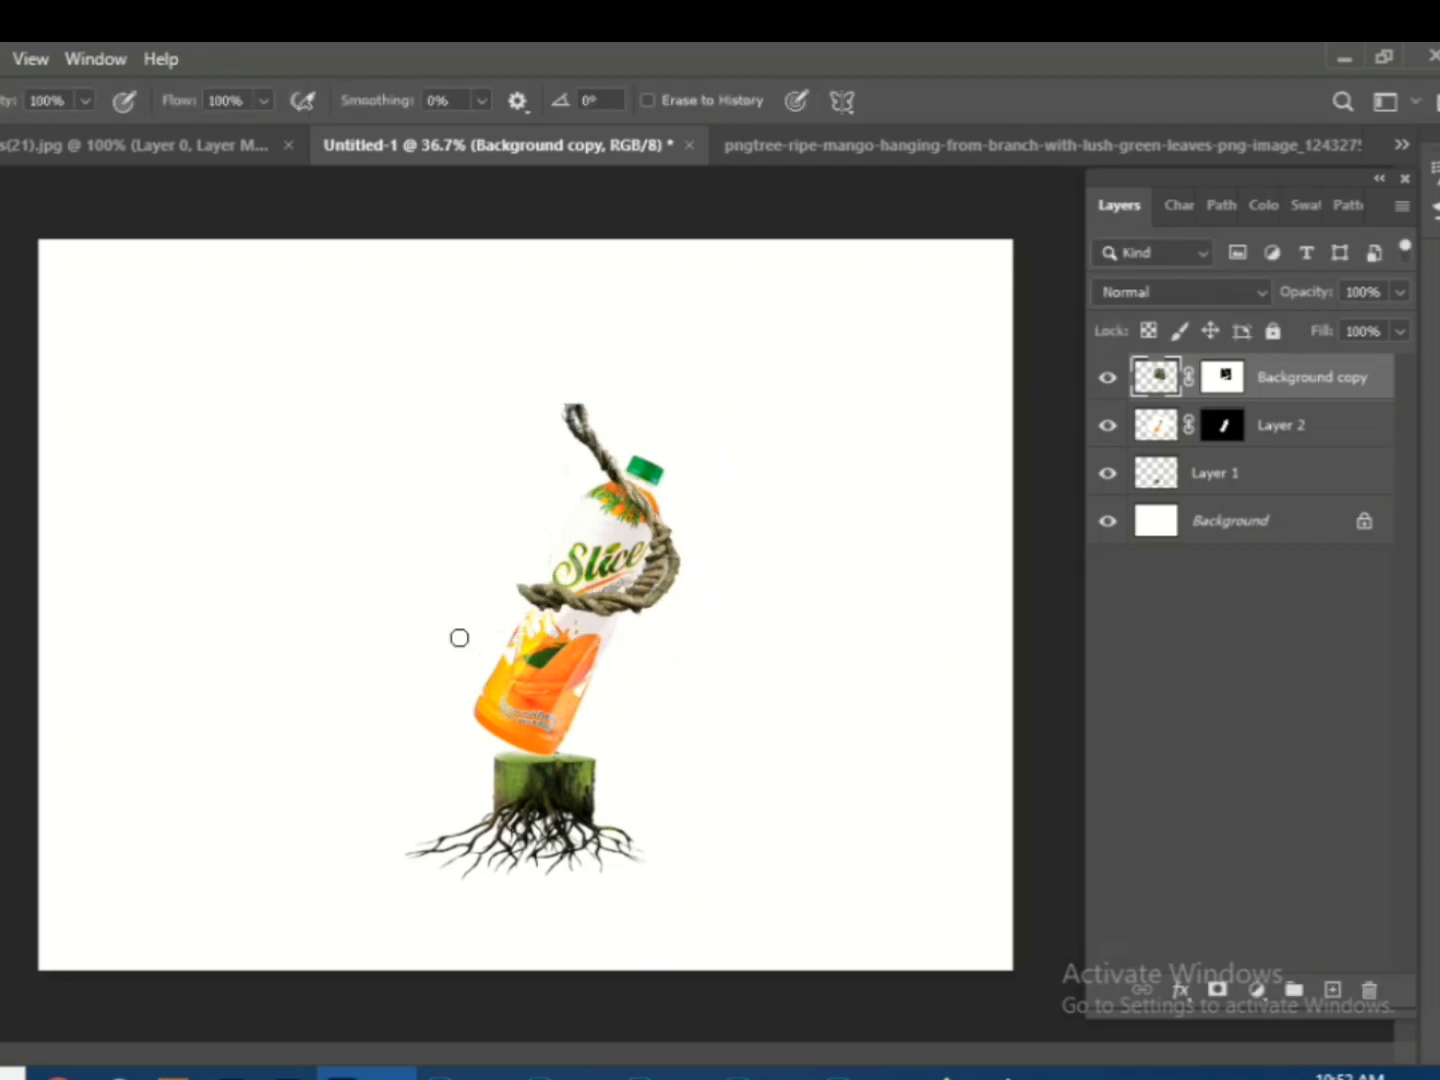
pyautogui.hotkey('ctrl', 't')
pyautogui.moveTo(498, 653); pyautogui.dragTo(492, 653)
pyautogui.moveTo(710, 420); pyautogui.dragTo(682, 447)
pyautogui.moveTo(634, 598); pyautogui.dragTo(662, 571)
pyautogui.press('Return')
# - Duplicate the vine, rotate the copy about 177° and stretch it to continue the curl around the bottle's lower half
pyautogui.hotkey('ctrl', 'j')
pyautogui.hotkey('ctrl', 't')
pyautogui.moveTo(731, 402); pyautogui.dragTo(391, 794)
pyautogui.moveTo(588, 544); pyautogui.dragTo(452, 692)
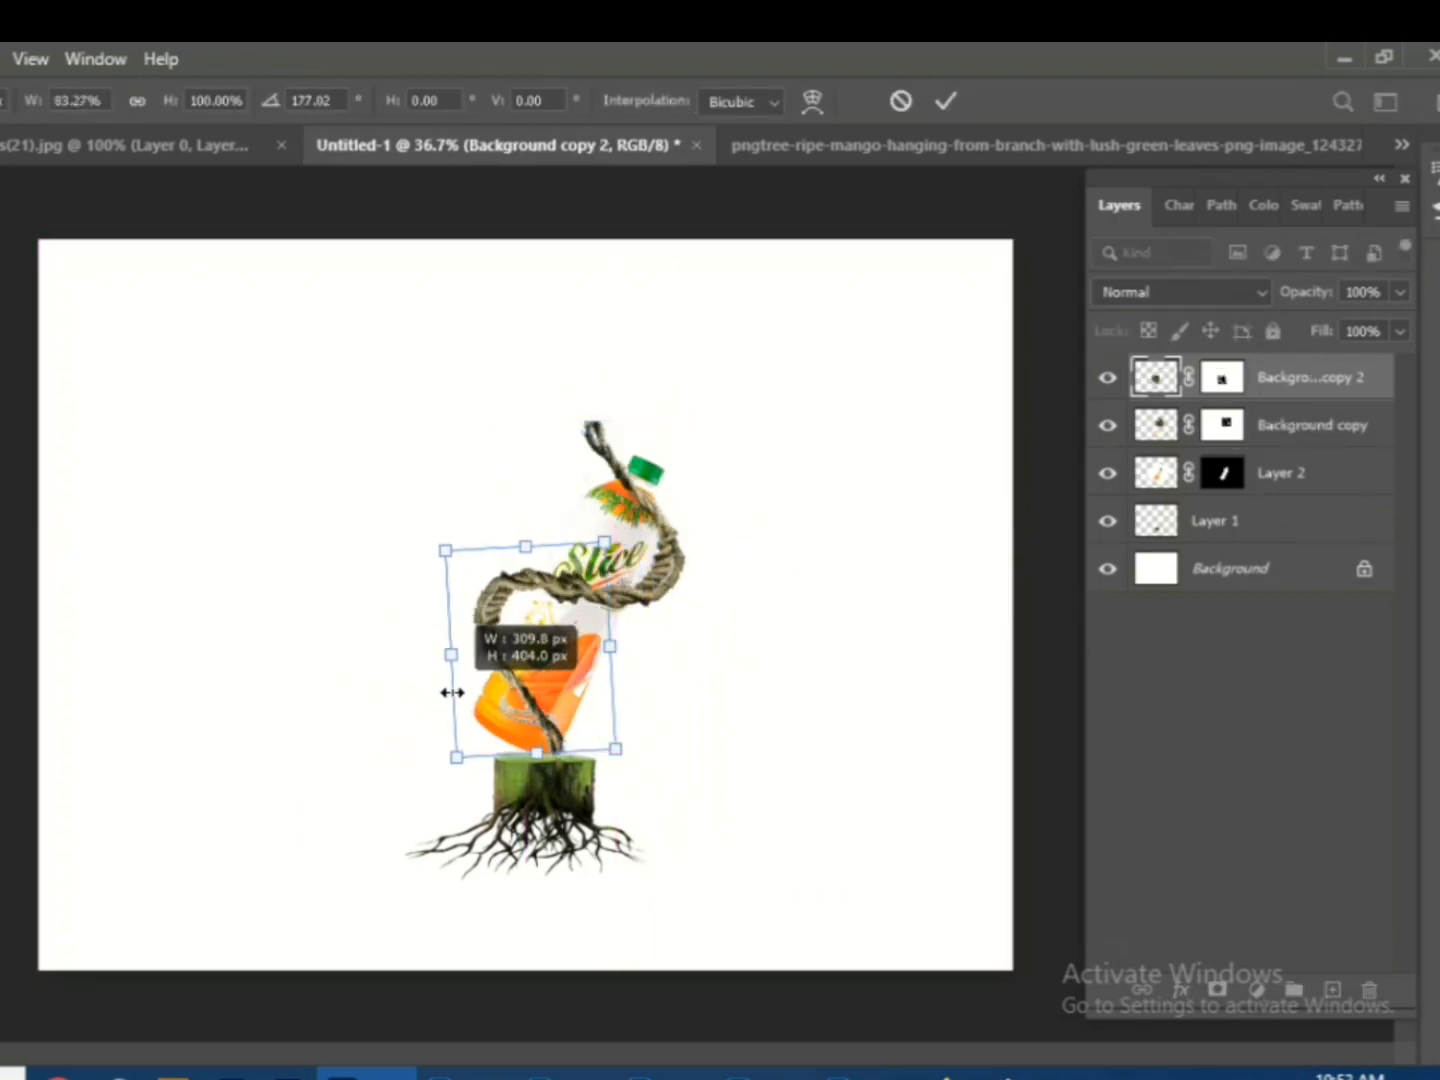
pyautogui.moveTo(544, 761); pyautogui.dragTo(545, 794)
pyautogui.moveTo(573, 602); pyautogui.dragTo(362, 748)
pyautogui.click(946, 101)
# - Duplicate the lower vine piece, rotate the copy about 170° and move it down over the stump
pyautogui.hotkey('ctrl', 'j')
pyautogui.hotkey('ctrl', 't')
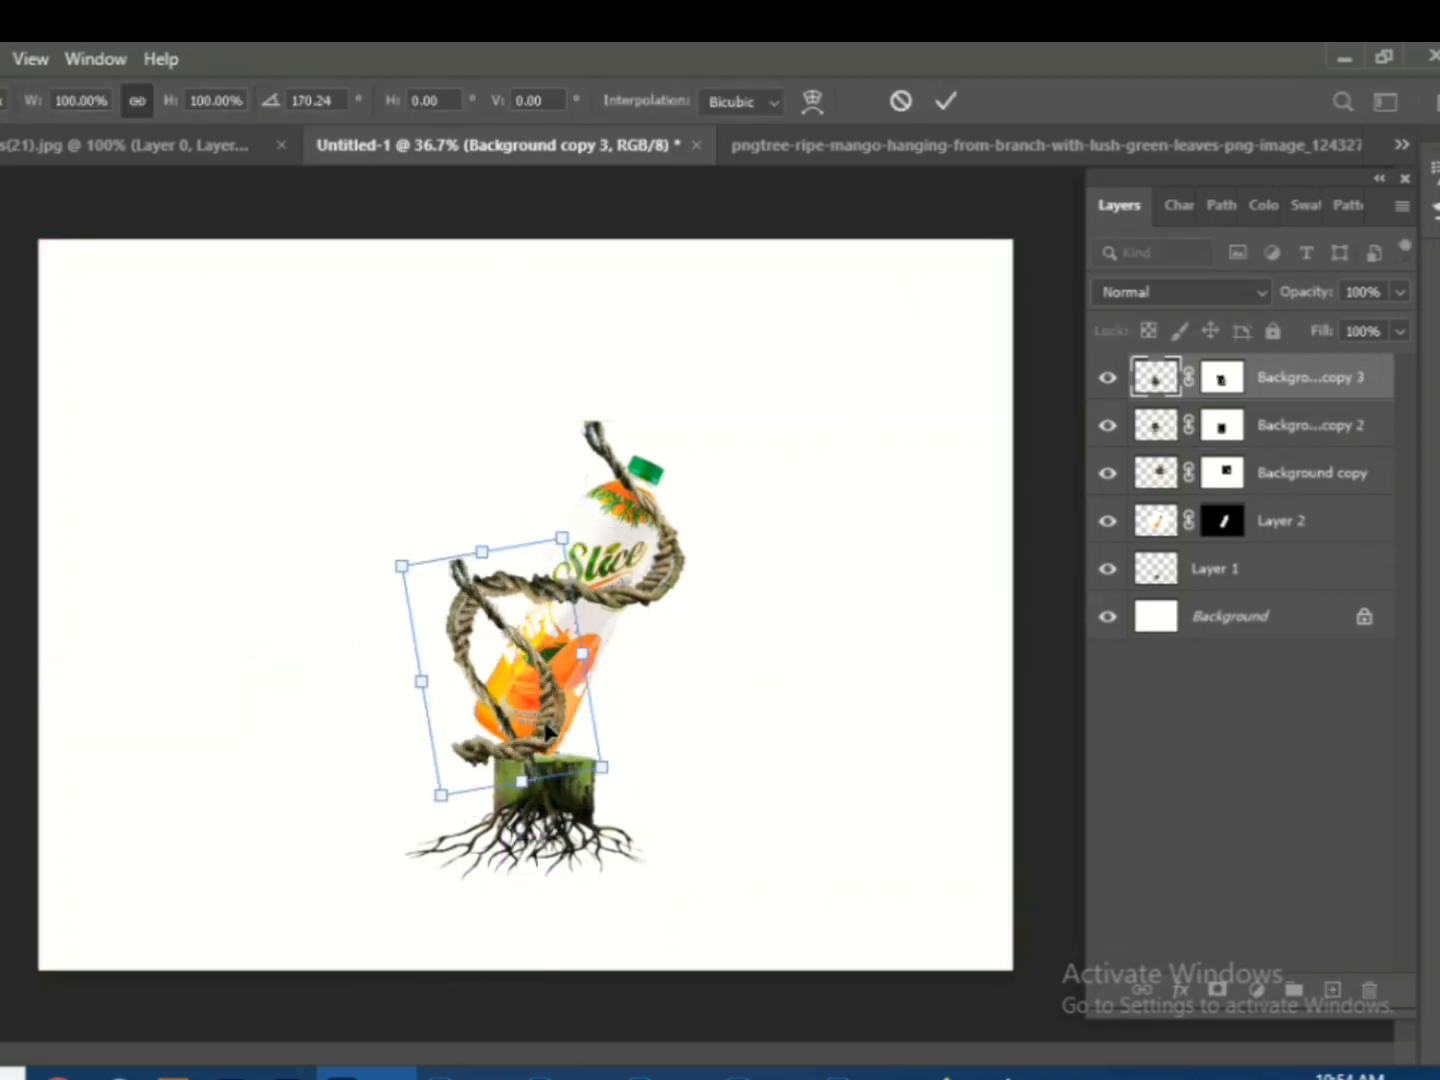
pyautogui.moveTo(556, 728); pyautogui.dragTo(556, 822)
pyautogui.moveTo(605, 637); pyautogui.dragTo(613, 645)
pyautogui.press('Return')
pyautogui.keyDown('shift'); pyautogui.click(1288, 426); pyautogui.keyUp('shift')
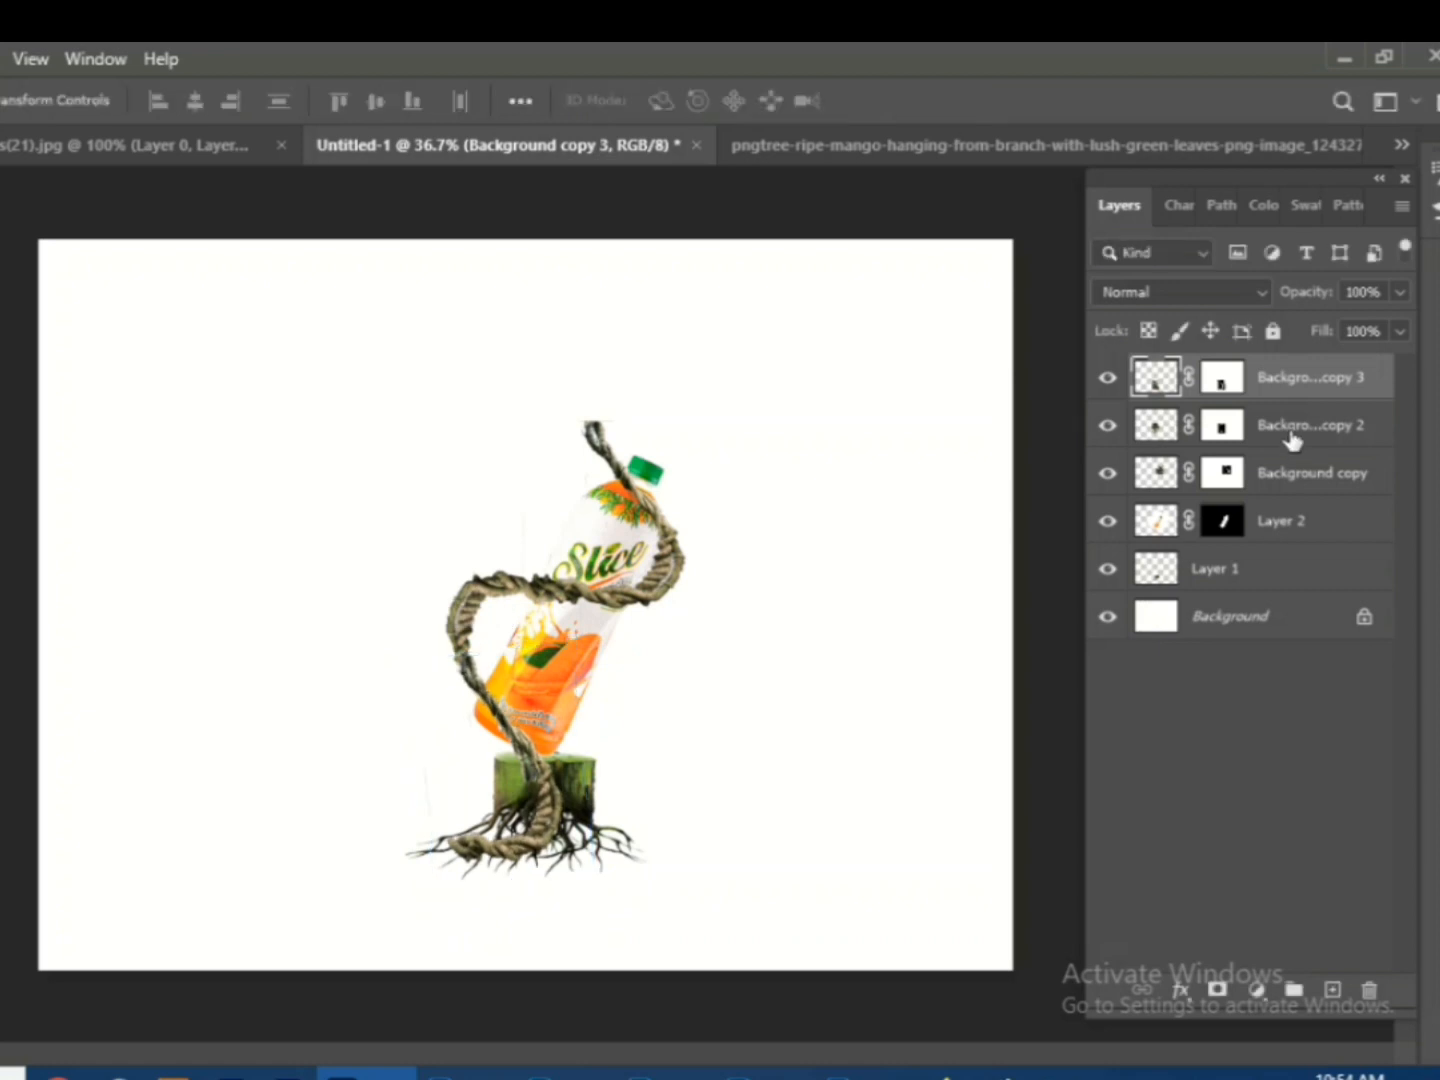
pyautogui.keyDown('shift'); pyautogui.click(1290, 472); pyautogui.keyUp('shift')
pyautogui.rightClick(1291, 472)
pyautogui.click(979, 874)
pyautogui.hotkey('ctrl', 't')
pyautogui.moveTo(653, 520); pyautogui.dragTo(661, 578)
pyautogui.scroll(3, 672, 599)
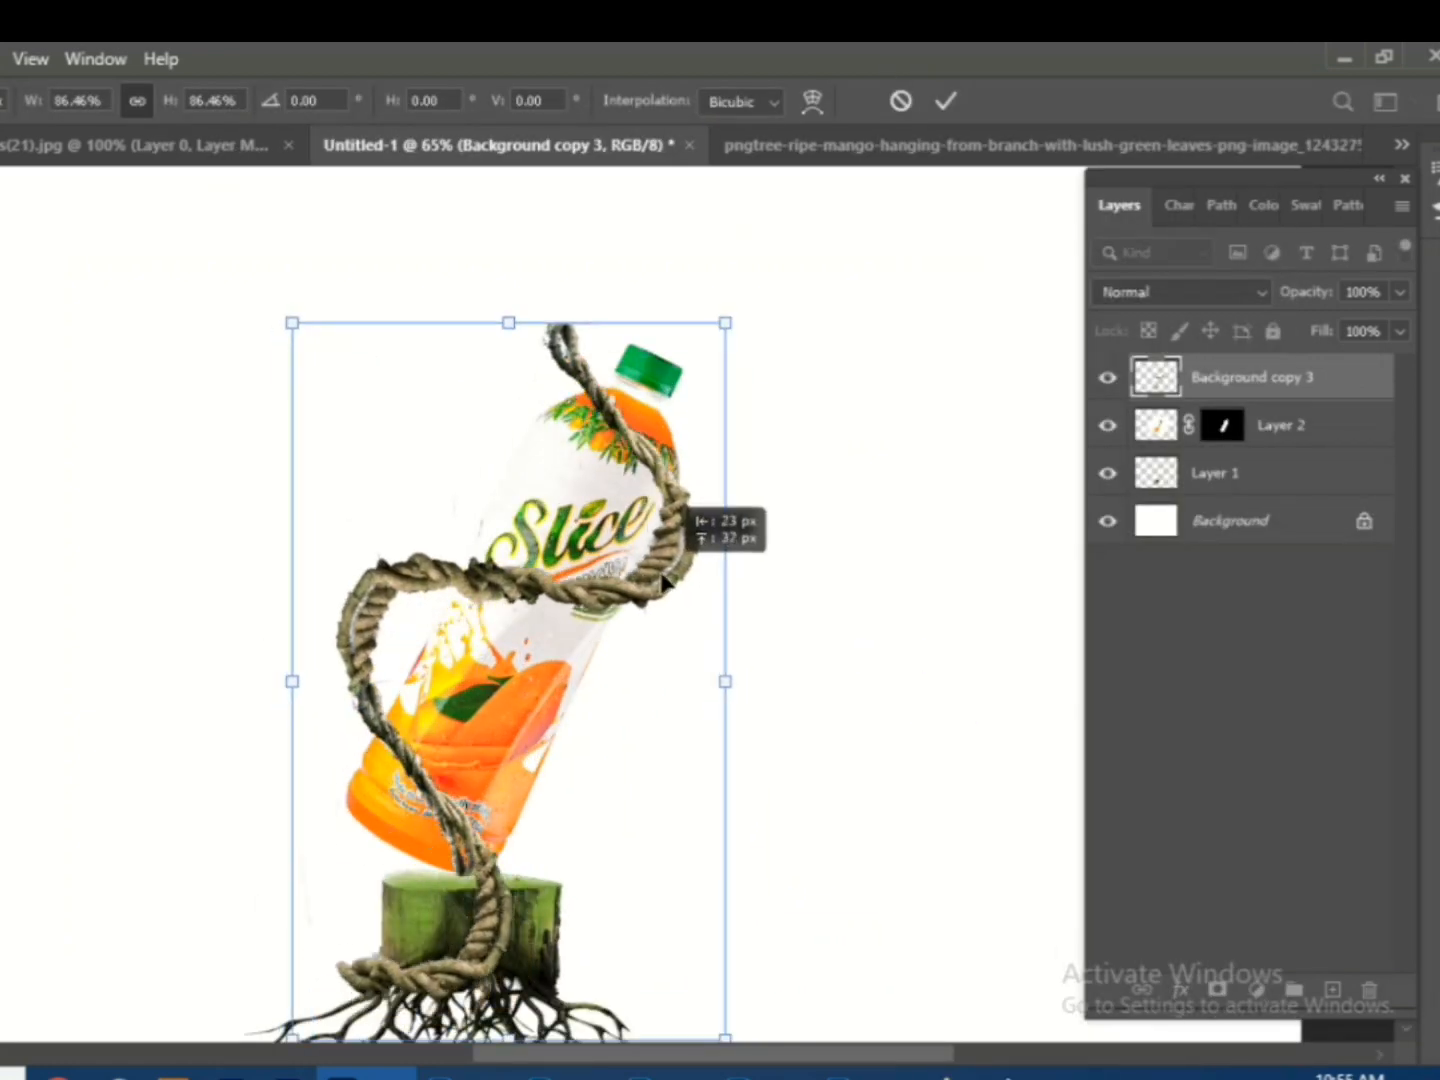
pyautogui.hotkey('ctrl', 'z')
pyautogui.click(947, 101)
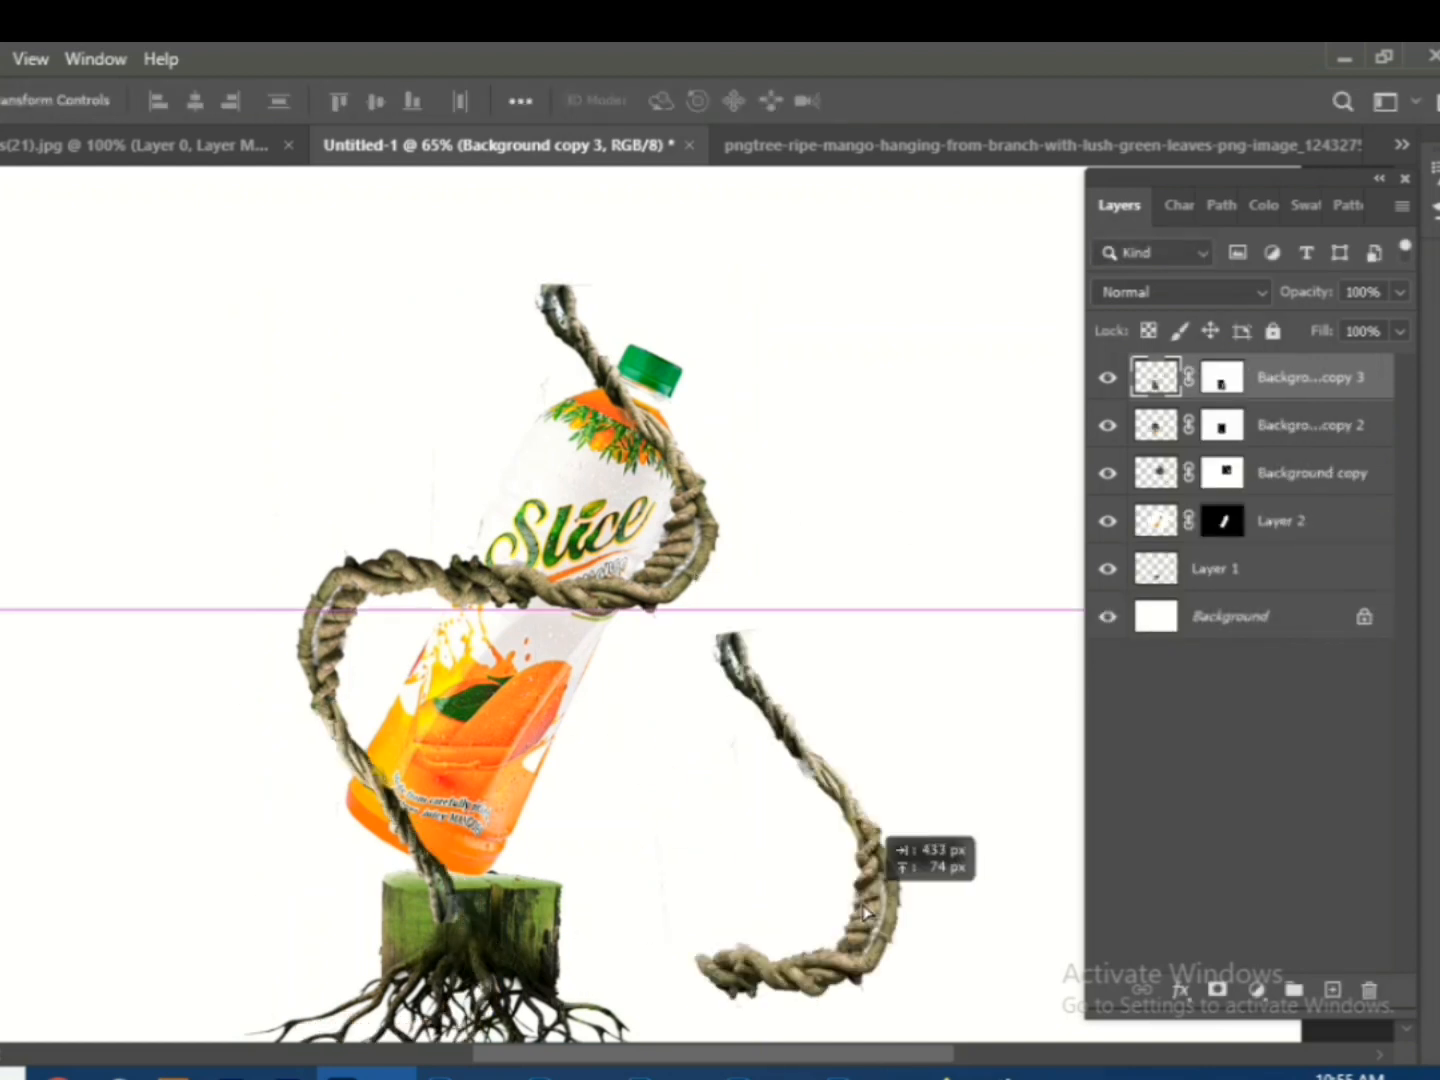
# - Scale the upper vine piece to about 77% and position it across the bottle's neck and logo
pyautogui.hotkey('ctrl', 't')
pyautogui.press('Return')
pyautogui.keyDown('ctrl'); pyautogui.click(687, 563); pyautogui.keyUp('ctrl')
pyautogui.hotkey('ctrl', 't')
pyautogui.moveTo(759, 634)
pyautogui.mouseDown()
pyautogui.moveTo(736, 604)
pyautogui.moveTo(751, 598)
pyautogui.mouseUp()
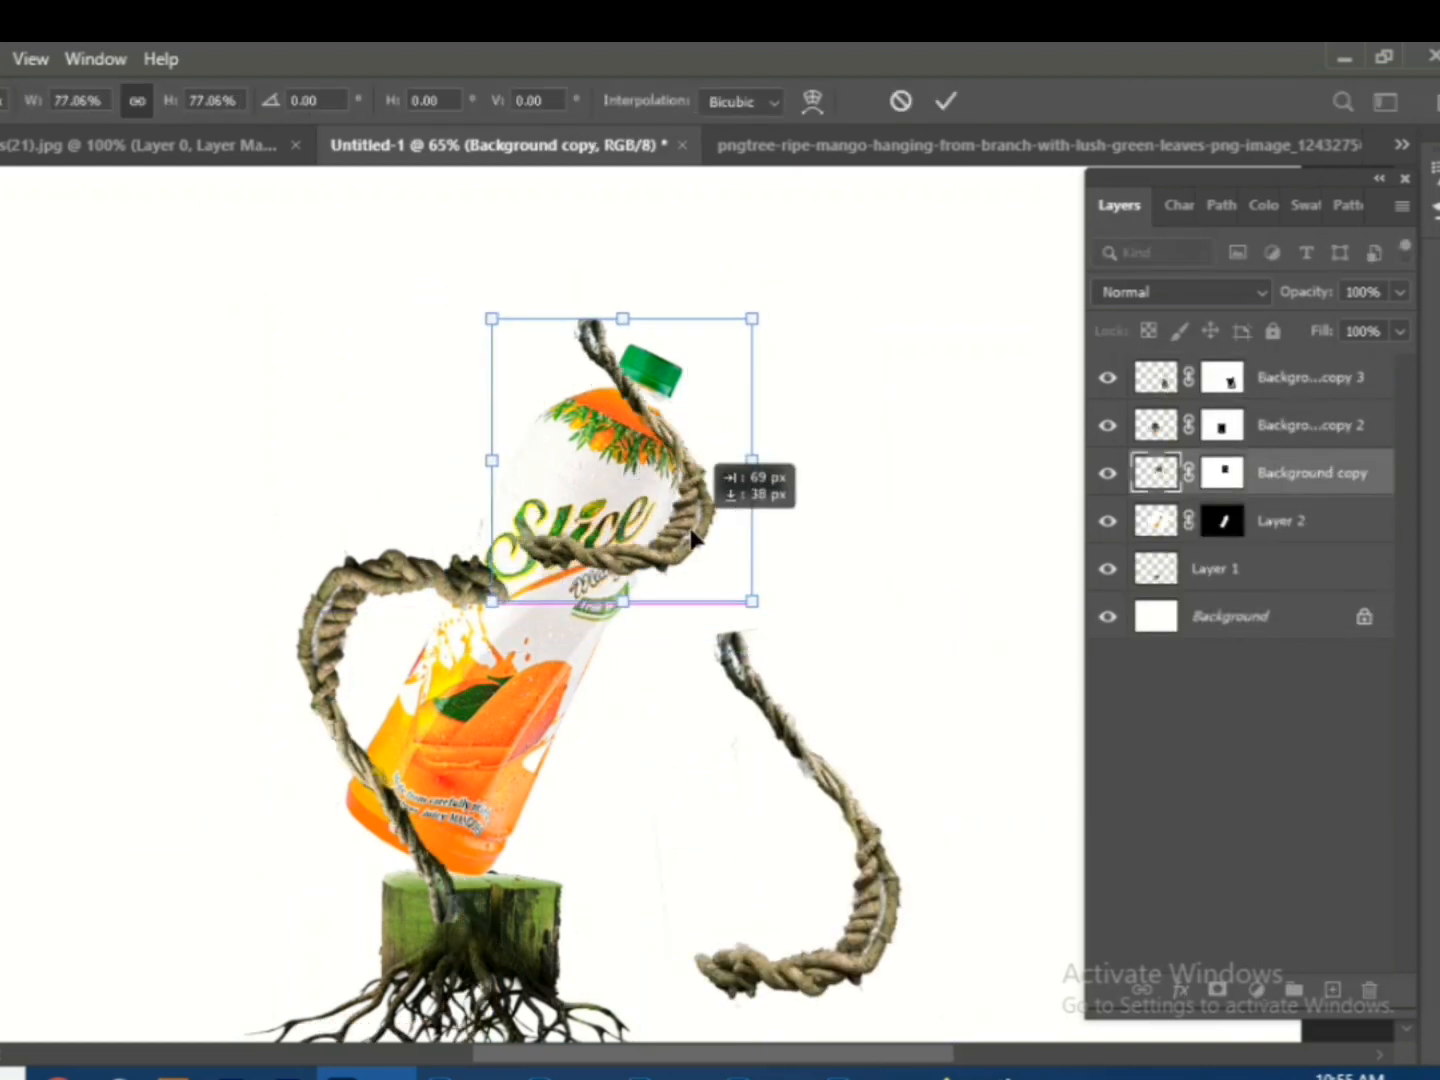
pyautogui.press('Return')
# - Scale, rotate and skew the middle vine piece so it joins the upper piece and crosses the bottle's lower label
pyautogui.keyDown('ctrl'); pyautogui.click(526, 535); pyautogui.keyUp('ctrl')
pyautogui.hotkey('ctrl', 't')
pyautogui.moveTo(585, 874); pyautogui.dragTo(628, 831)
pyautogui.moveTo(394, 683); pyautogui.dragTo(493, 702)
pyautogui.moveTo(689, 828); pyautogui.dragTo(617, 736)
pyautogui.moveTo(339, 536); pyautogui.dragTo(276, 536)
pyautogui.moveTo(592, 466); pyautogui.dragTo(556, 480)
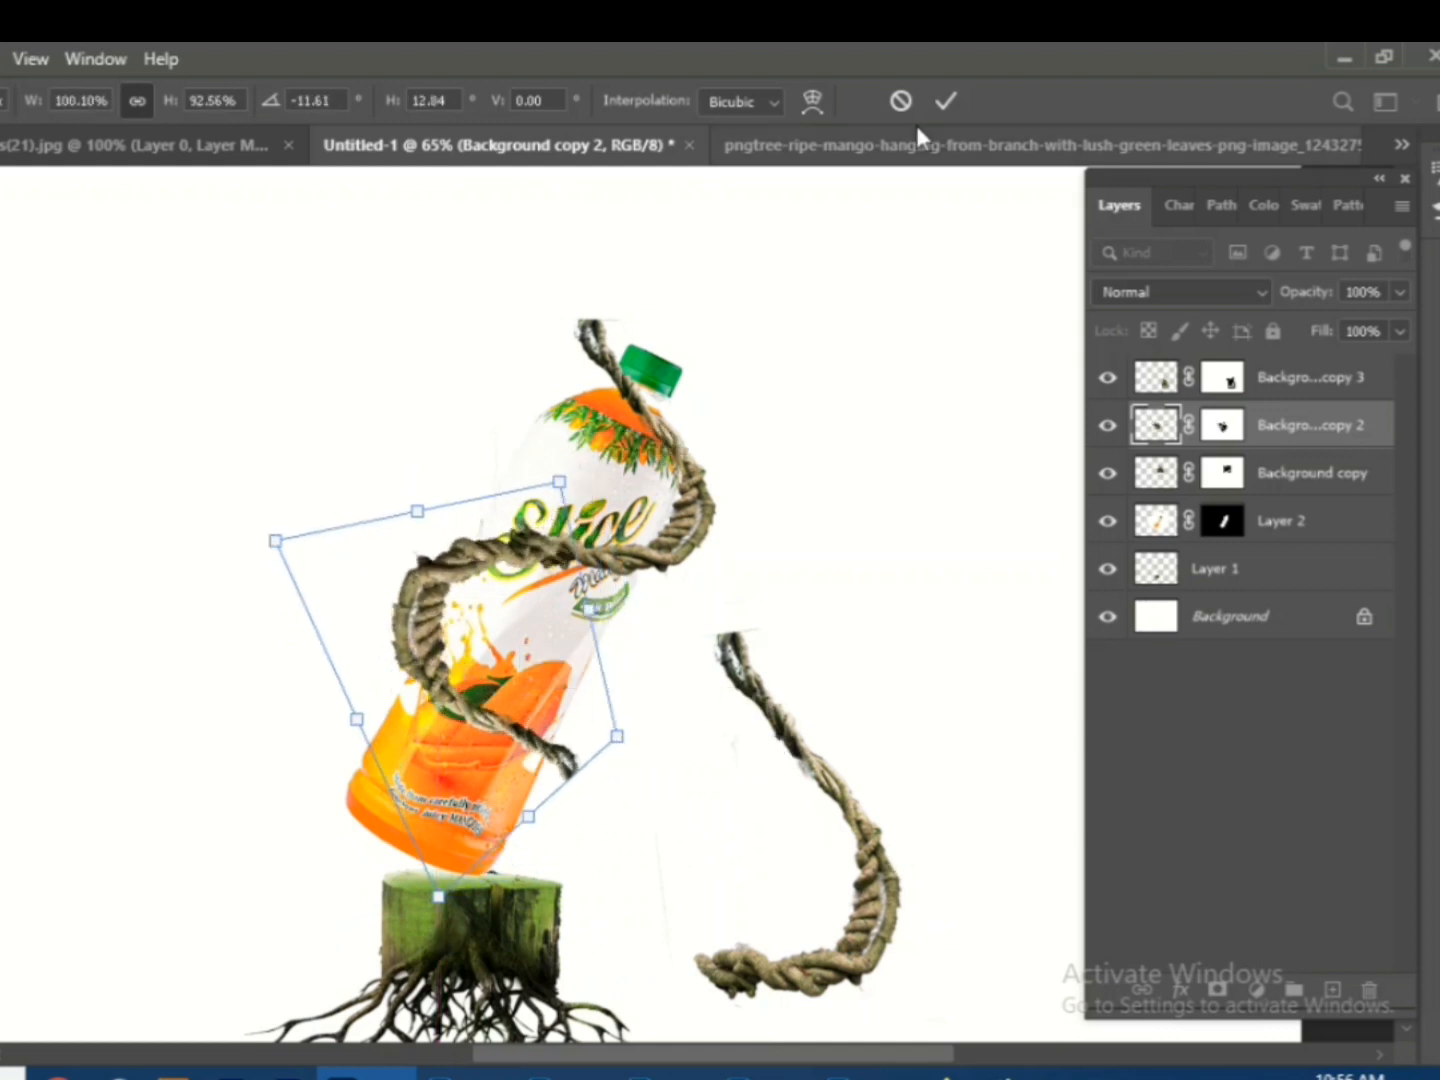
pyautogui.click(946, 100)
# - Move, rotate and reshape the lowest vine piece so it wraps around the bottle's base above the stump
pyautogui.moveTo(907, 941); pyautogui.dragTo(589, 860)
pyautogui.hotkey('ctrl', 't')
pyautogui.moveTo(491, 640)
pyautogui.mouseDown()
pyautogui.moveTo(510, 630)
pyautogui.moveTo(497, 622)
pyautogui.mouseUp()
pyautogui.moveTo(650, 788); pyautogui.dragTo(671, 770)
pyautogui.moveTo(686, 976); pyautogui.dragTo(588, 903)
pyautogui.moveTo(320, 676)
pyautogui.mouseDown()
pyautogui.moveTo(341, 669)
pyautogui.moveTo(319, 680)
pyautogui.mouseUp()
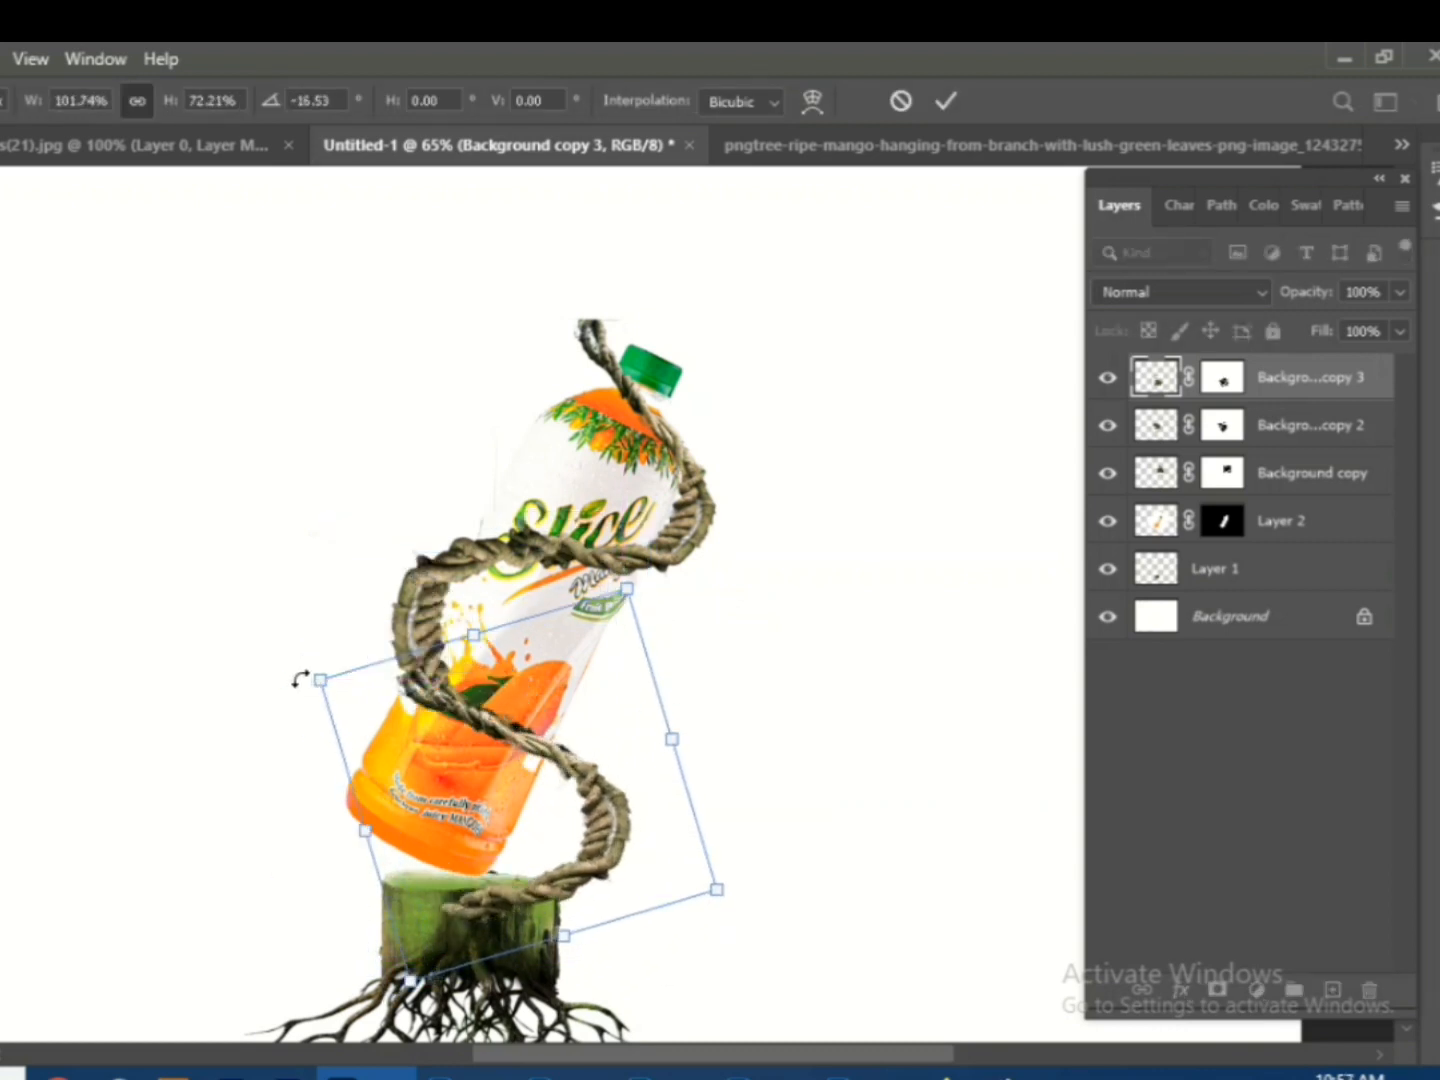
pyautogui.moveTo(724, 900)
pyautogui.mouseDown()
pyautogui.moveTo(733, 910)
pyautogui.moveTo(741, 896)
pyautogui.mouseUp()
pyautogui.moveTo(561, 831); pyautogui.dragTo(488, 755)
pyautogui.moveTo(293, 617); pyautogui.dragTo(300, 617)
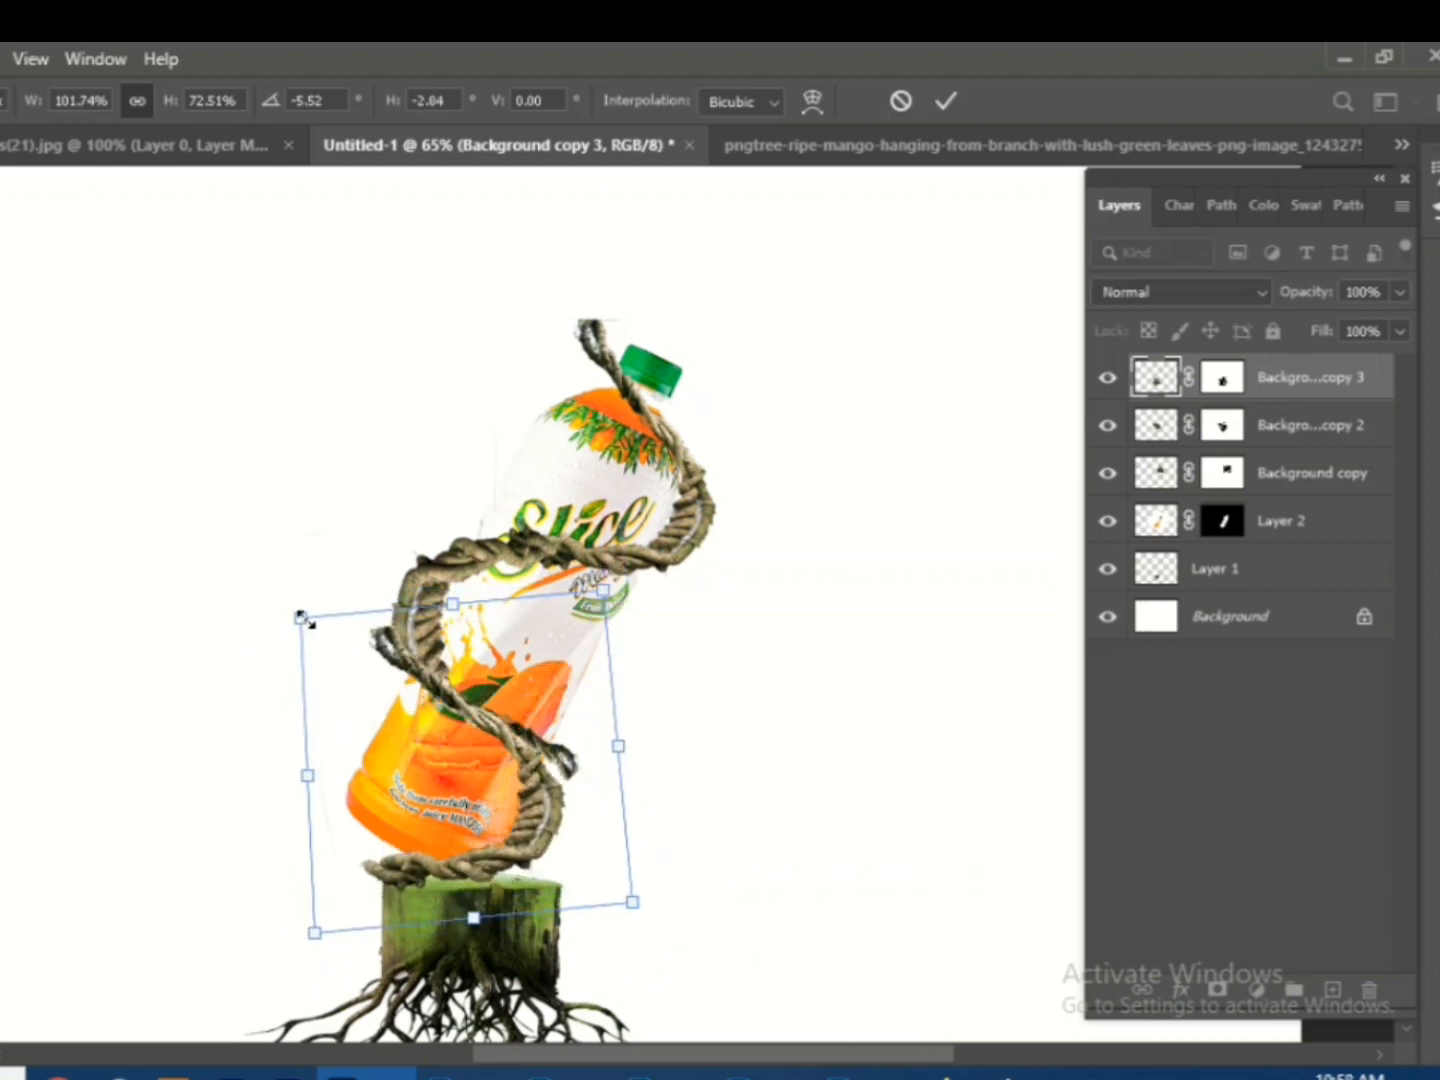
pyautogui.moveTo(695, 1075)
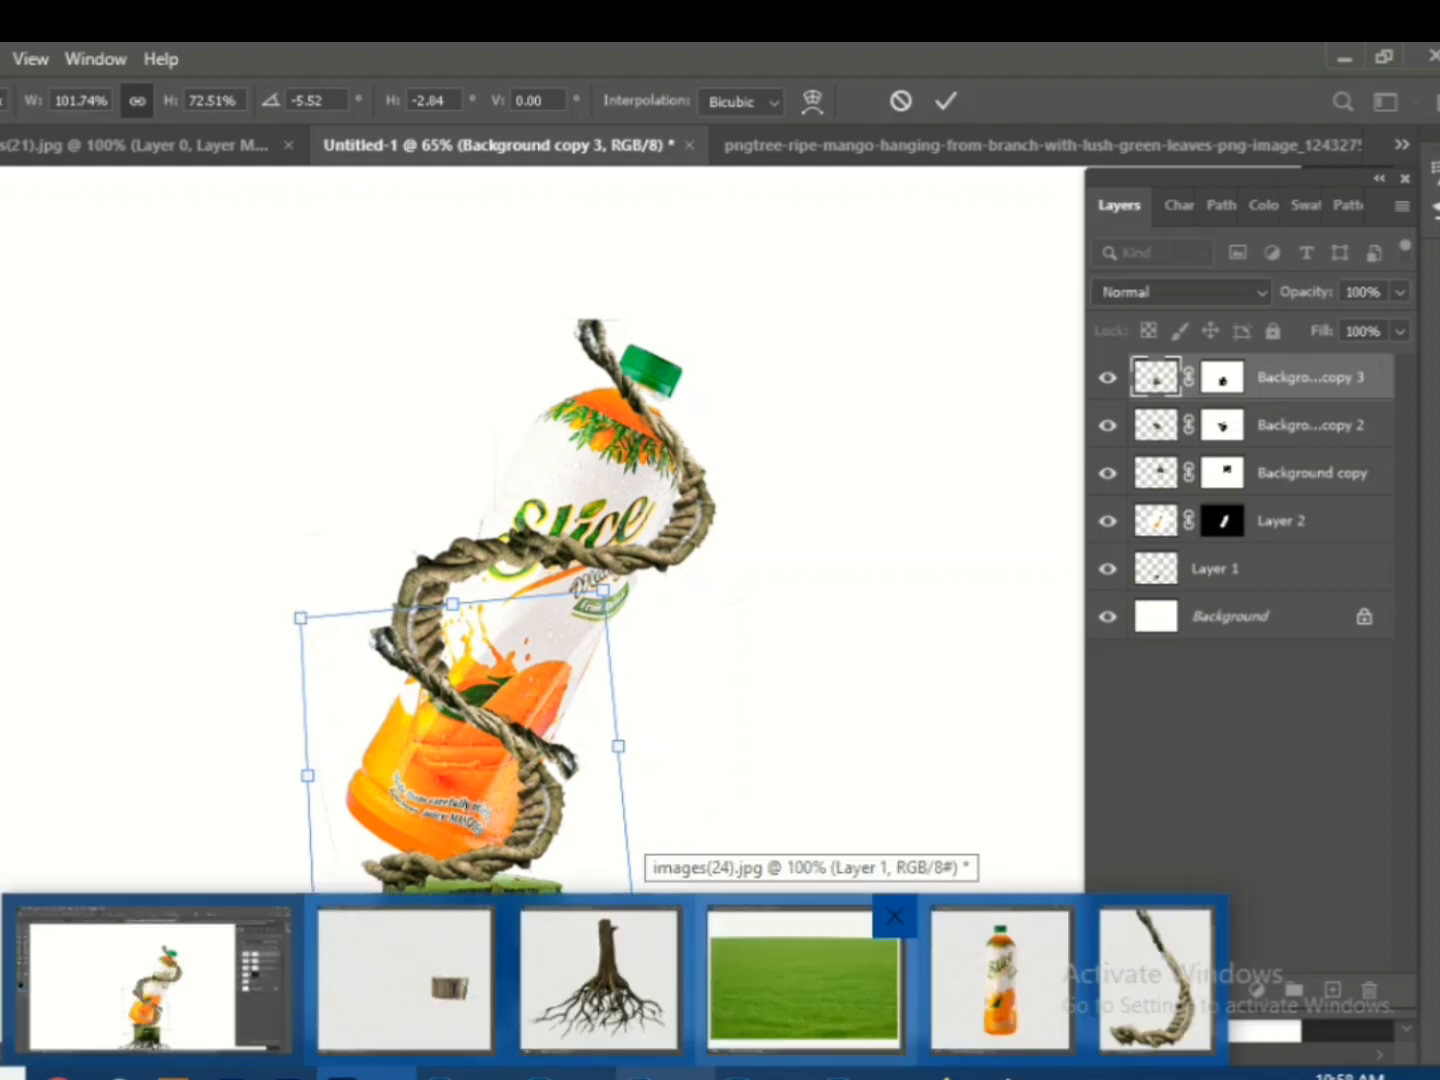
pyautogui.click(589, 738)
pyautogui.press('Return')
# - Erase the protruding vine ends where the middle and lower pieces overlap
pyautogui.press('e')
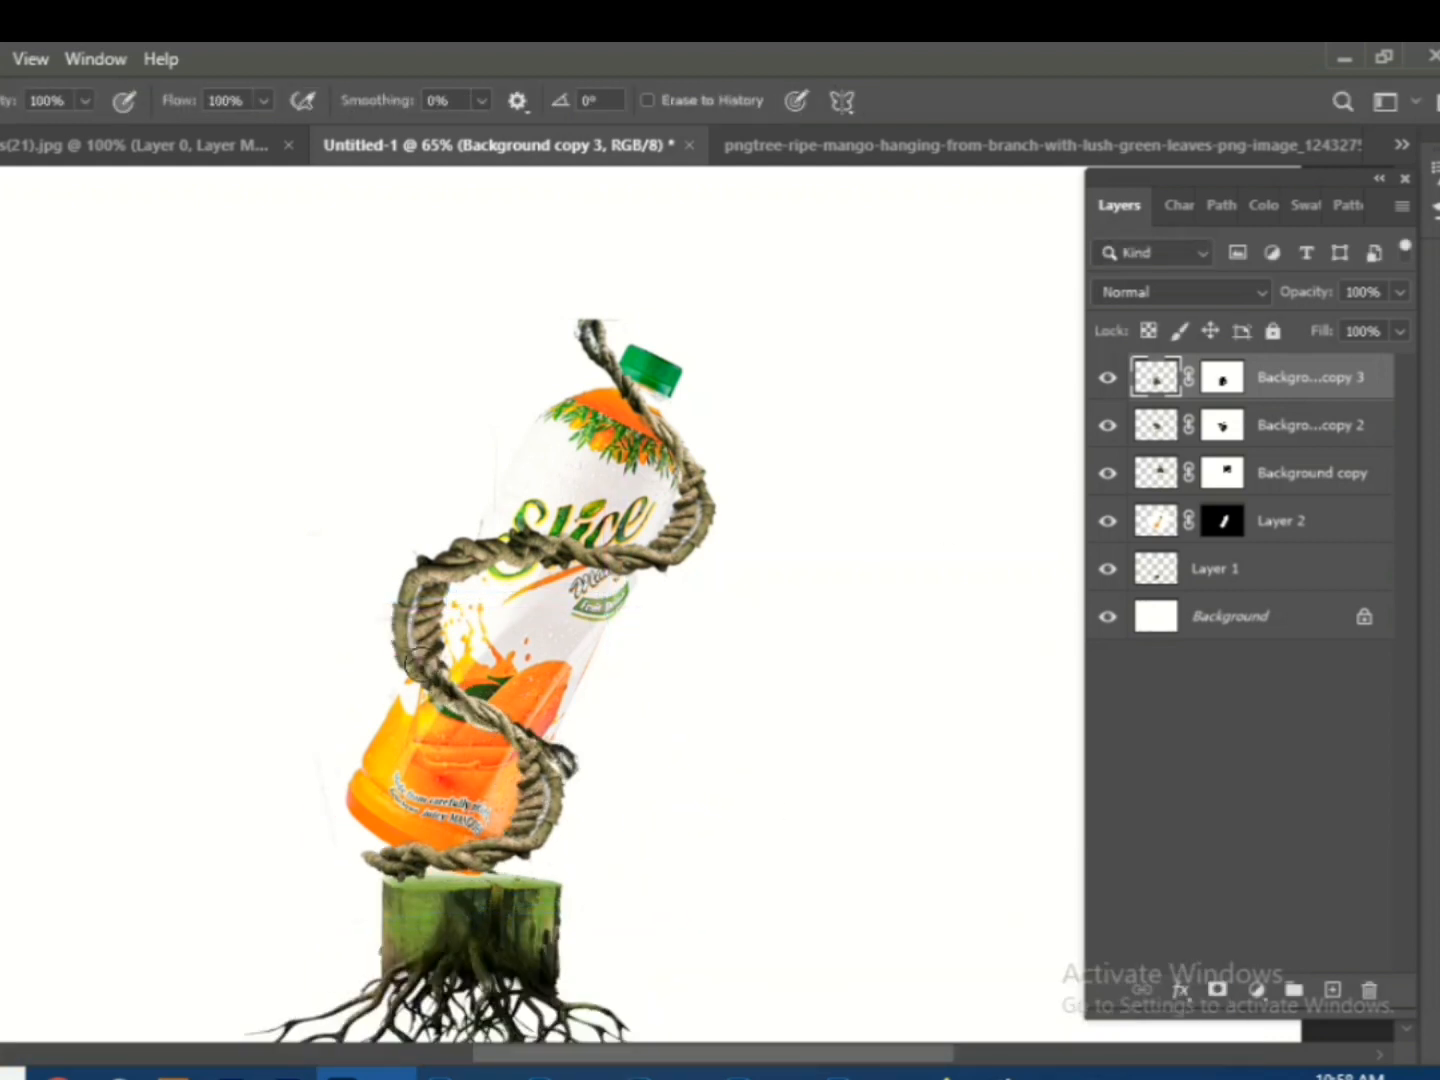
pyautogui.hotkey('alt', '[')
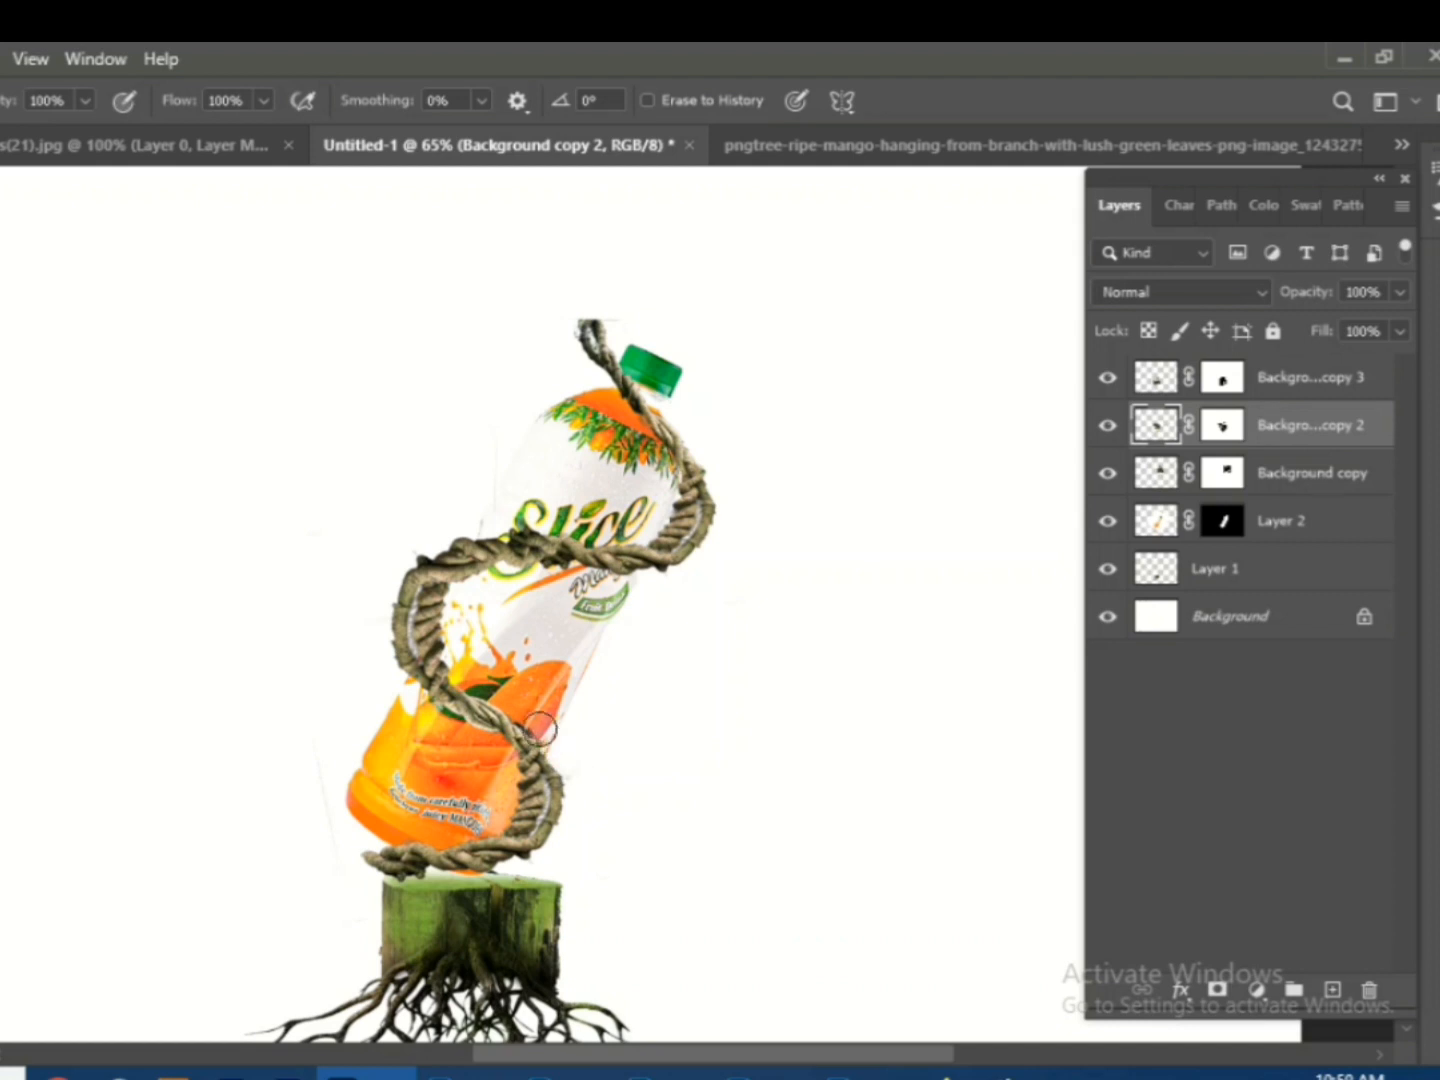
pyautogui.hotkey('alt', '[')
# - Duplicate the upper vine piece, place the copy around the stump and rotate it to about -4.4°
pyautogui.moveTo(713, 544); pyautogui.dragTo(300, 462)
pyautogui.scroll(-3, 814, 540)
pyautogui.hotkey('ctrl', 't')
pyautogui.moveTo(462, 679); pyautogui.dragTo(616, 585)
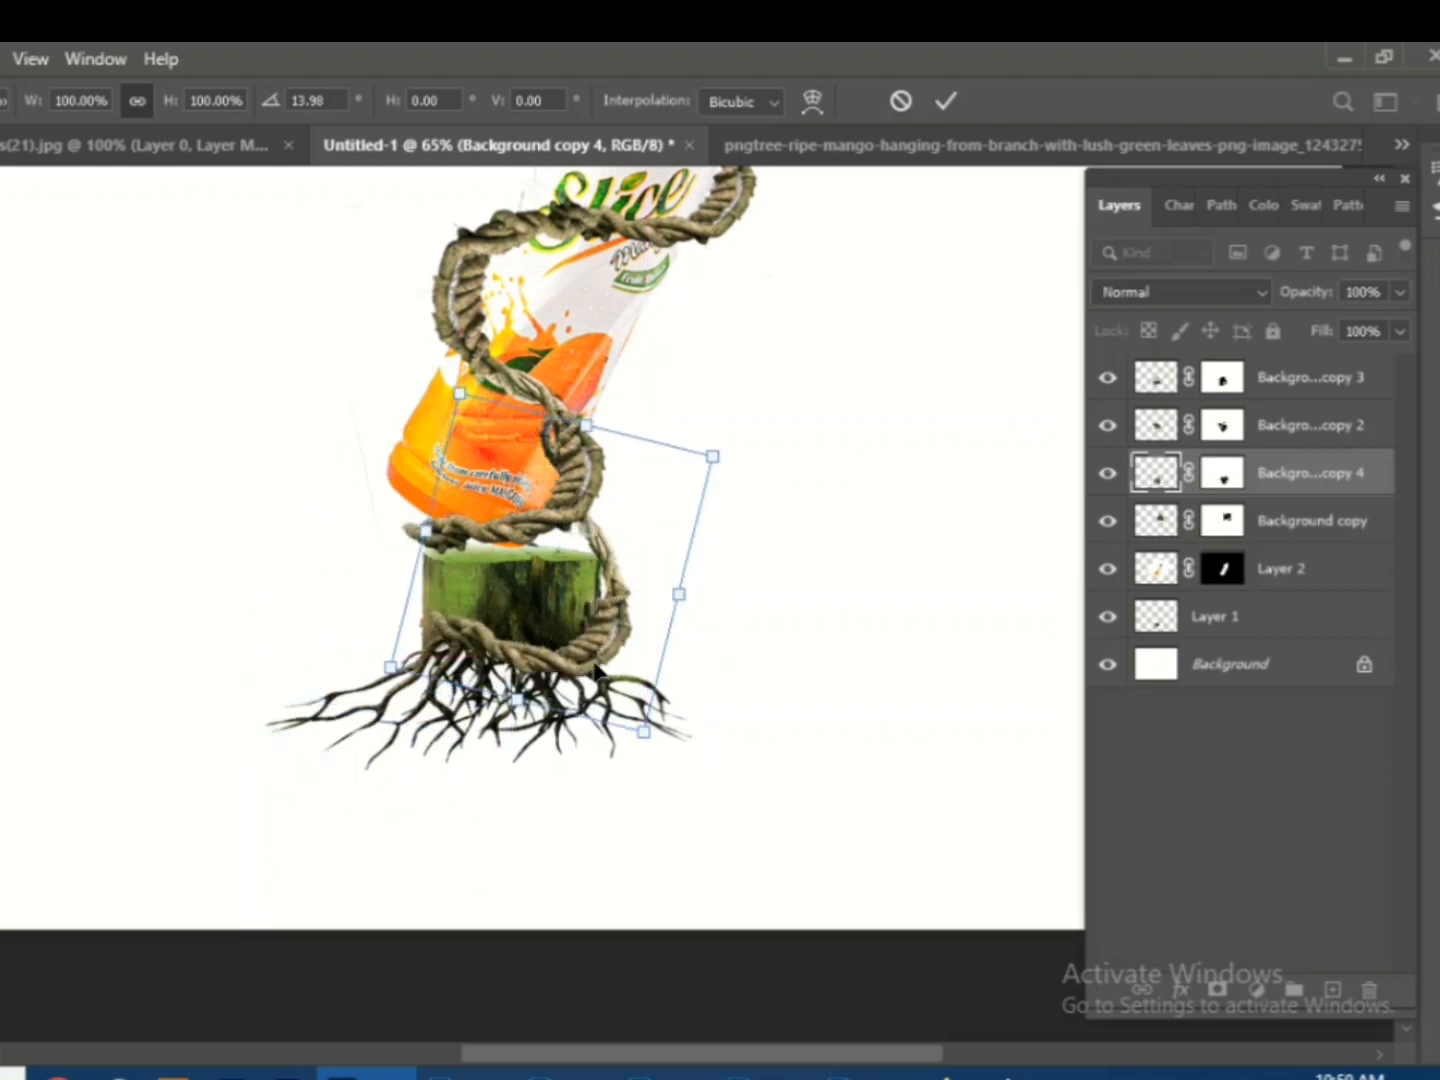
pyautogui.moveTo(744, 449); pyautogui.dragTo(705, 395)
pyautogui.moveTo(617, 622); pyautogui.dragTo(604, 620)
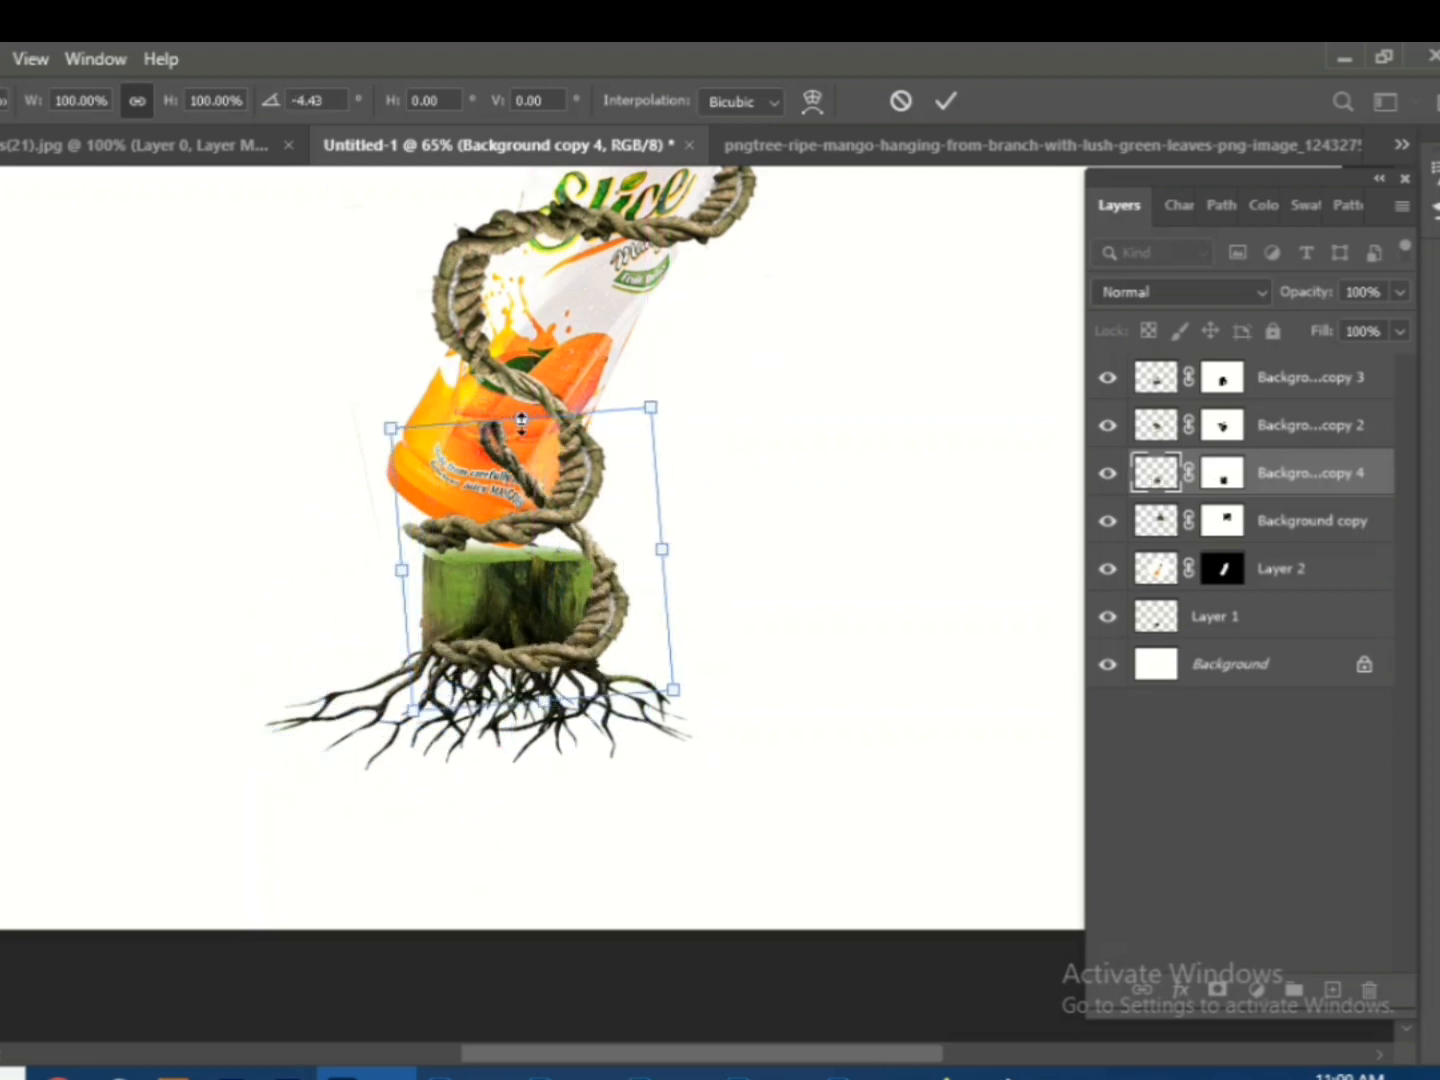
# - Enlarge and widen the copied vine so it sweeps around the stump down to the roots
pyautogui.moveTo(521, 421); pyautogui.dragTo(742, 330)
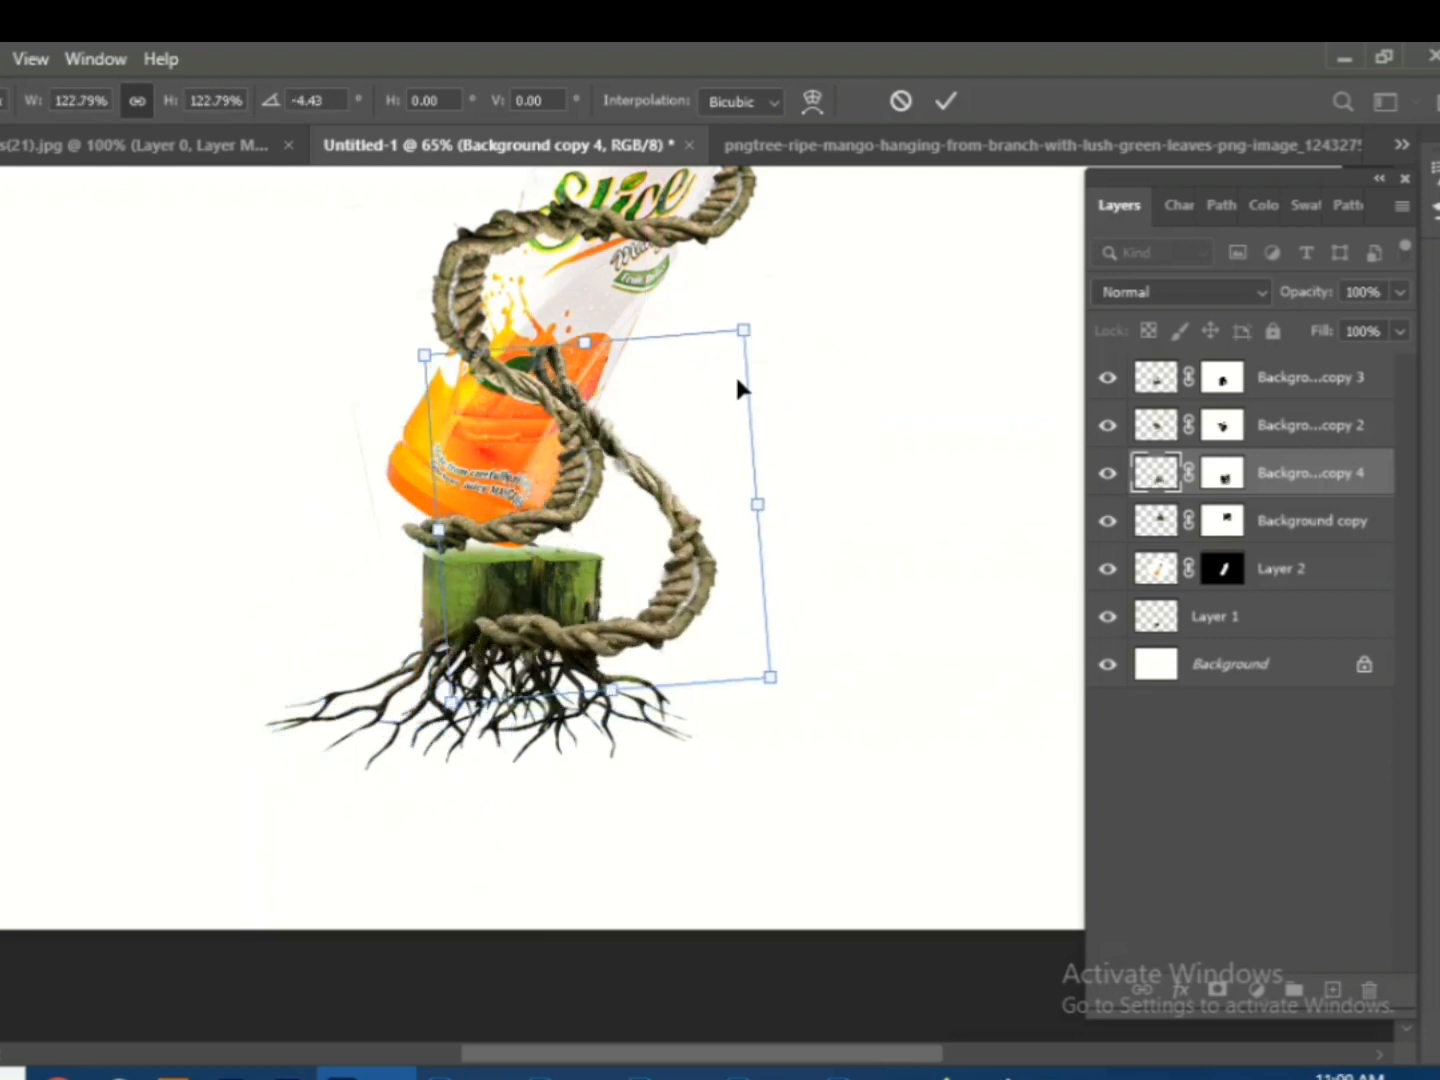
pyautogui.moveTo(769, 678); pyautogui.dragTo(829, 753)
pyautogui.moveTo(740, 606); pyautogui.dragTo(612, 590)
pyautogui.moveTo(492, 325); pyautogui.dragTo(522, 432)
pyautogui.moveTo(586, 706); pyautogui.dragTo(574, 688)
pyautogui.press('Return')
# - Duplicate the stump vine, rotate the copy and move it to curve around the stump's opposite side
pyautogui.hotkey('ctrl', 'j')
pyautogui.hotkey('ctrl', 't')
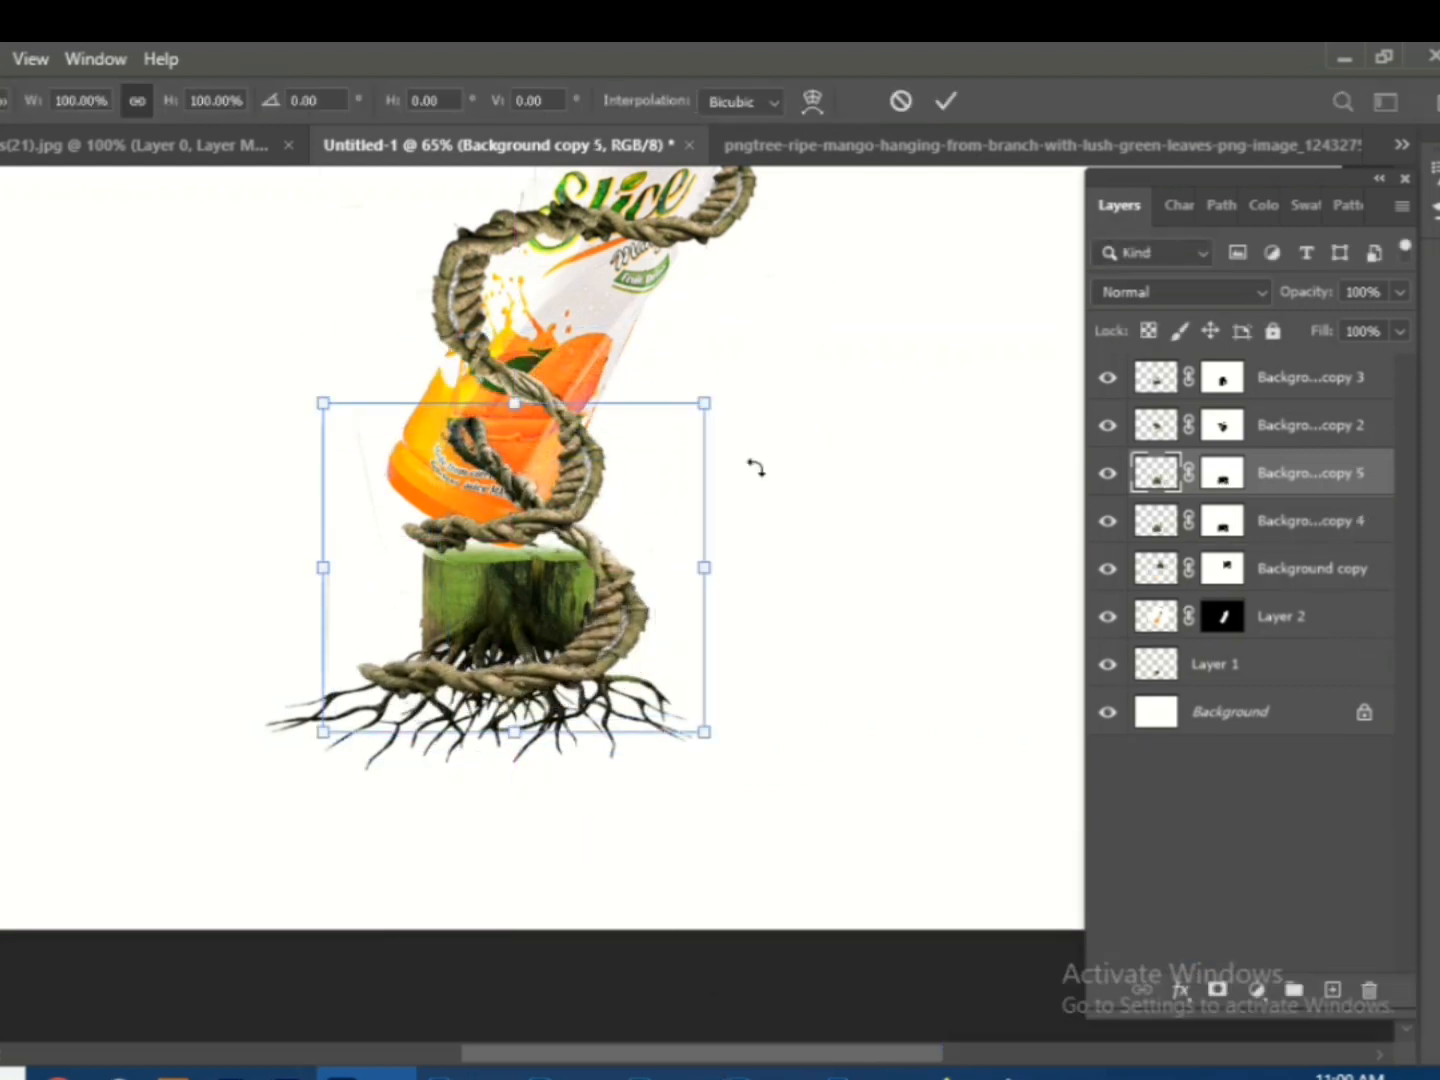
pyautogui.moveTo(755, 466); pyautogui.dragTo(288, 818)
pyautogui.moveTo(523, 707); pyautogui.dragTo(600, 800)
pyautogui.press('Return')
pyautogui.moveTo(429, 737); pyautogui.dragTo(430, 776)
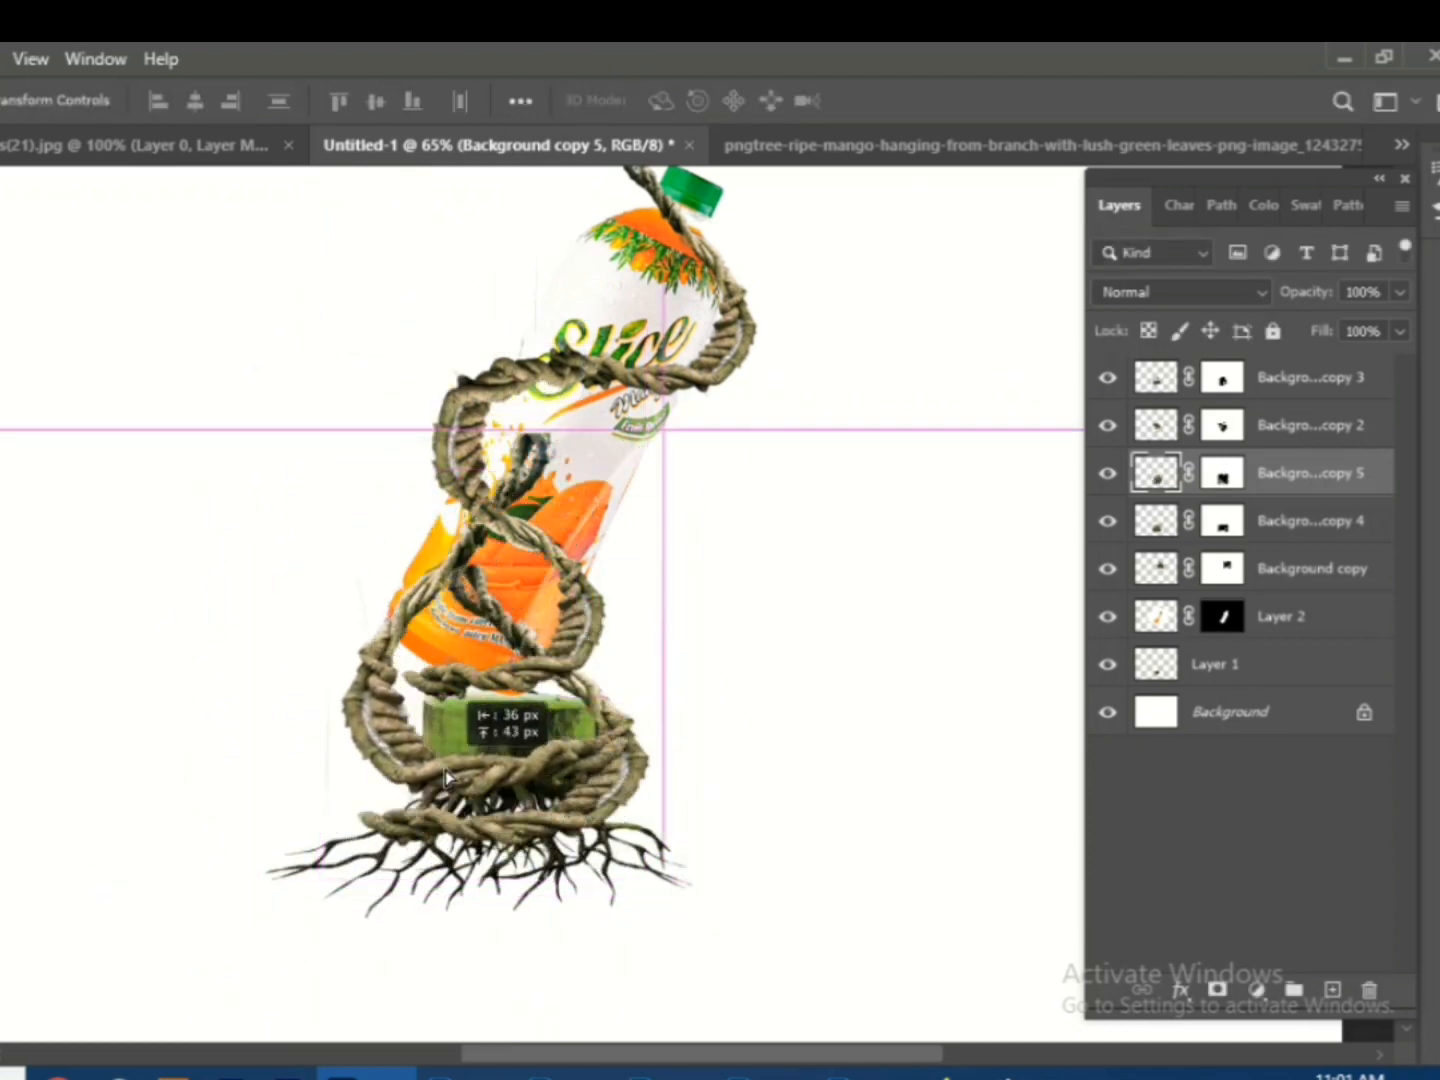
# - Rotate and reshape the newest vine copy so it hugs the stump and trails over the roots
pyautogui.hotkey('ctrl', 't')
pyautogui.moveTo(762, 511); pyautogui.dragTo(783, 680)
pyautogui.moveTo(635, 547); pyautogui.dragTo(655, 653)
pyautogui.moveTo(243, 797); pyautogui.dragTo(300, 807)
pyautogui.click(949, 100)
# - Reshape the vine piece at the bottle's base so its end meets the vine on the stump
pyautogui.click(491, 678)
pyautogui.hotkey('ctrl', 't')
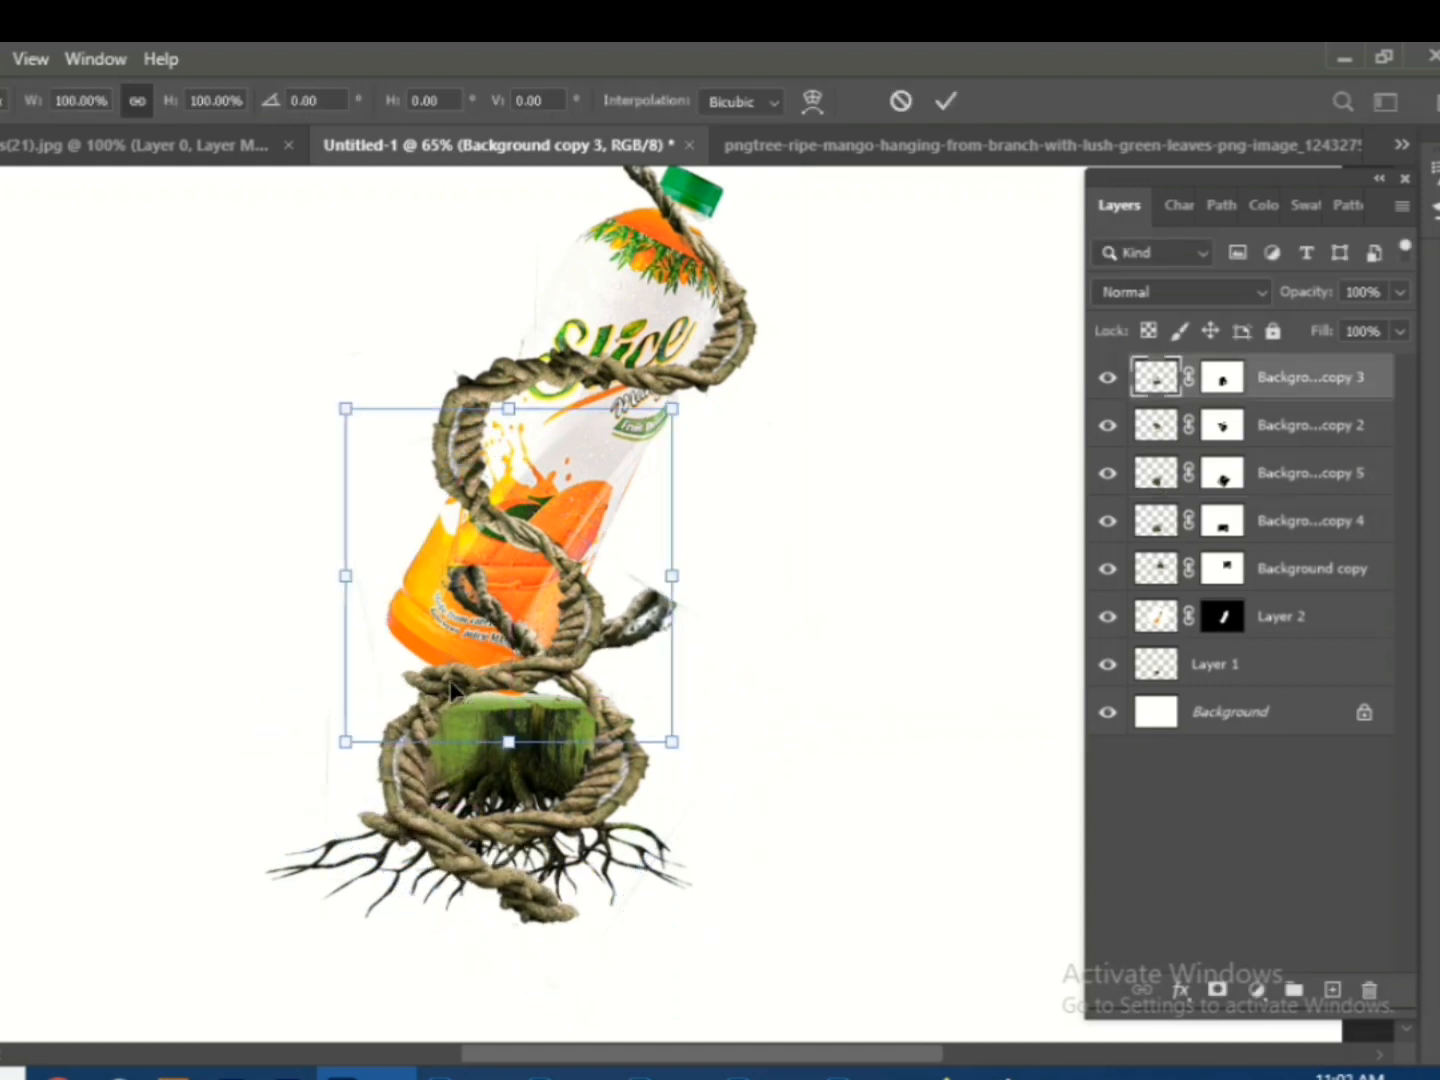
pyautogui.moveTo(347, 742); pyautogui.dragTo(370, 752)
pyautogui.moveTo(672, 743); pyautogui.dragTo(653, 735)
pyautogui.moveTo(360, 583); pyautogui.dragTo(363, 588)
pyautogui.moveTo(510, 744); pyautogui.dragTo(518, 755)
pyautogui.press('Return')
# - Erase the vine end sticking out beside the bottle's base
pyautogui.click(644, 612)
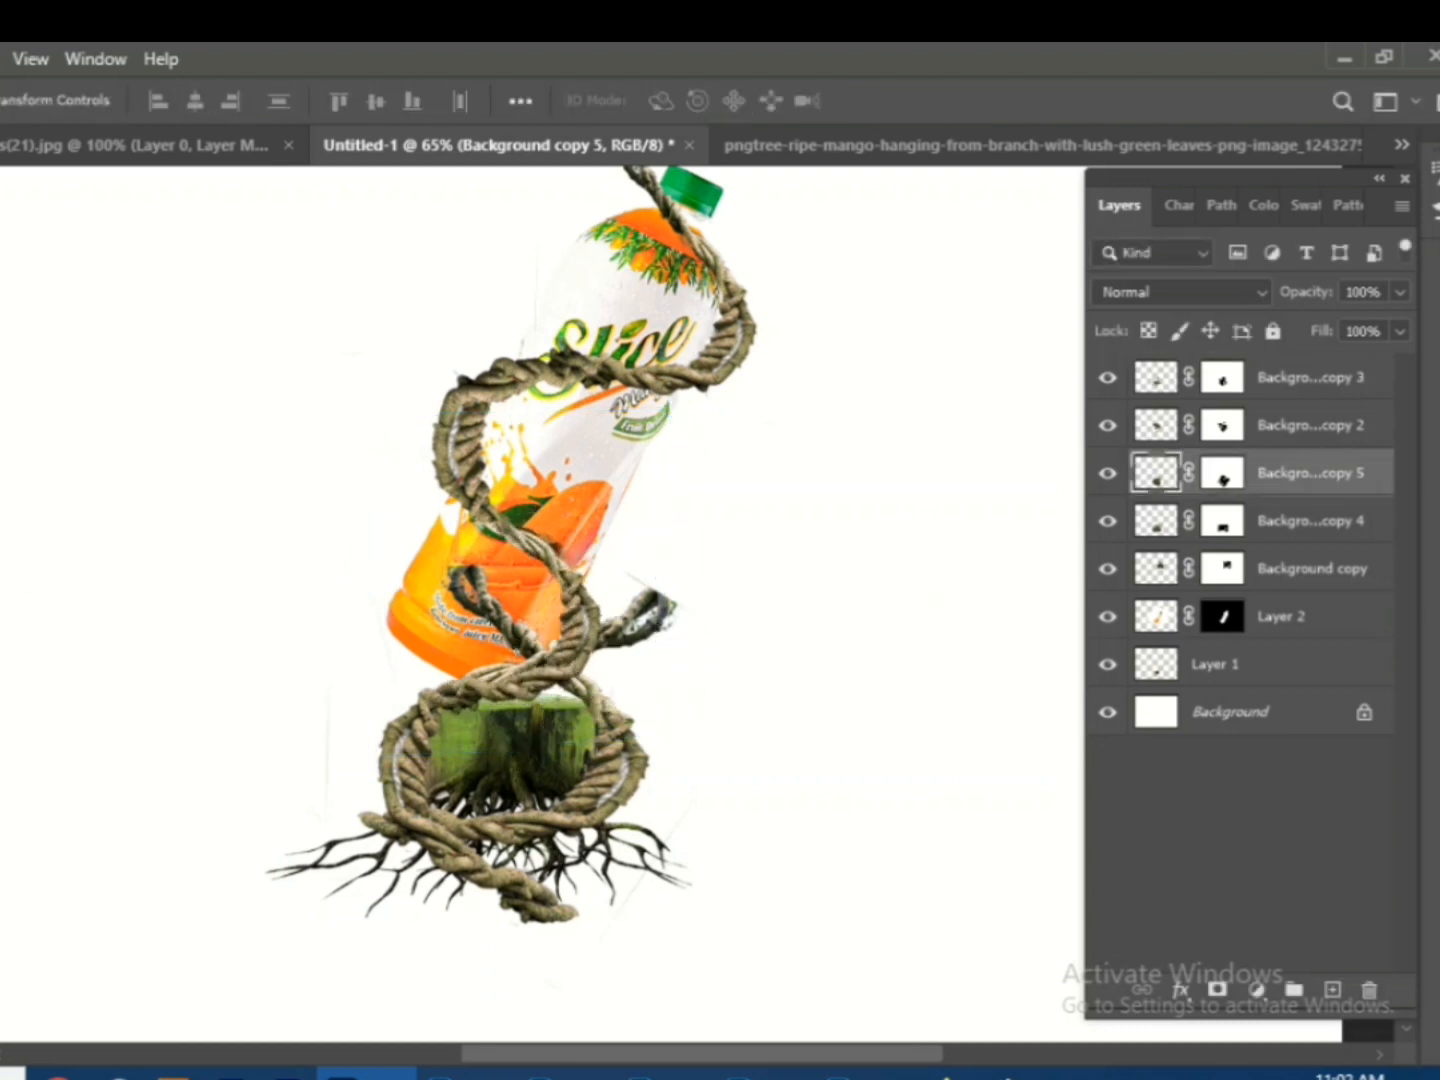
pyautogui.press('e')
pyautogui.moveTo(662, 603); pyautogui.dragTo(589, 644)
# - Hide the Background copy 4 vine layer that wraps around the stump
pyautogui.keyDown('ctrl'); pyautogui.click(555, 770); pyautogui.keyUp('ctrl')
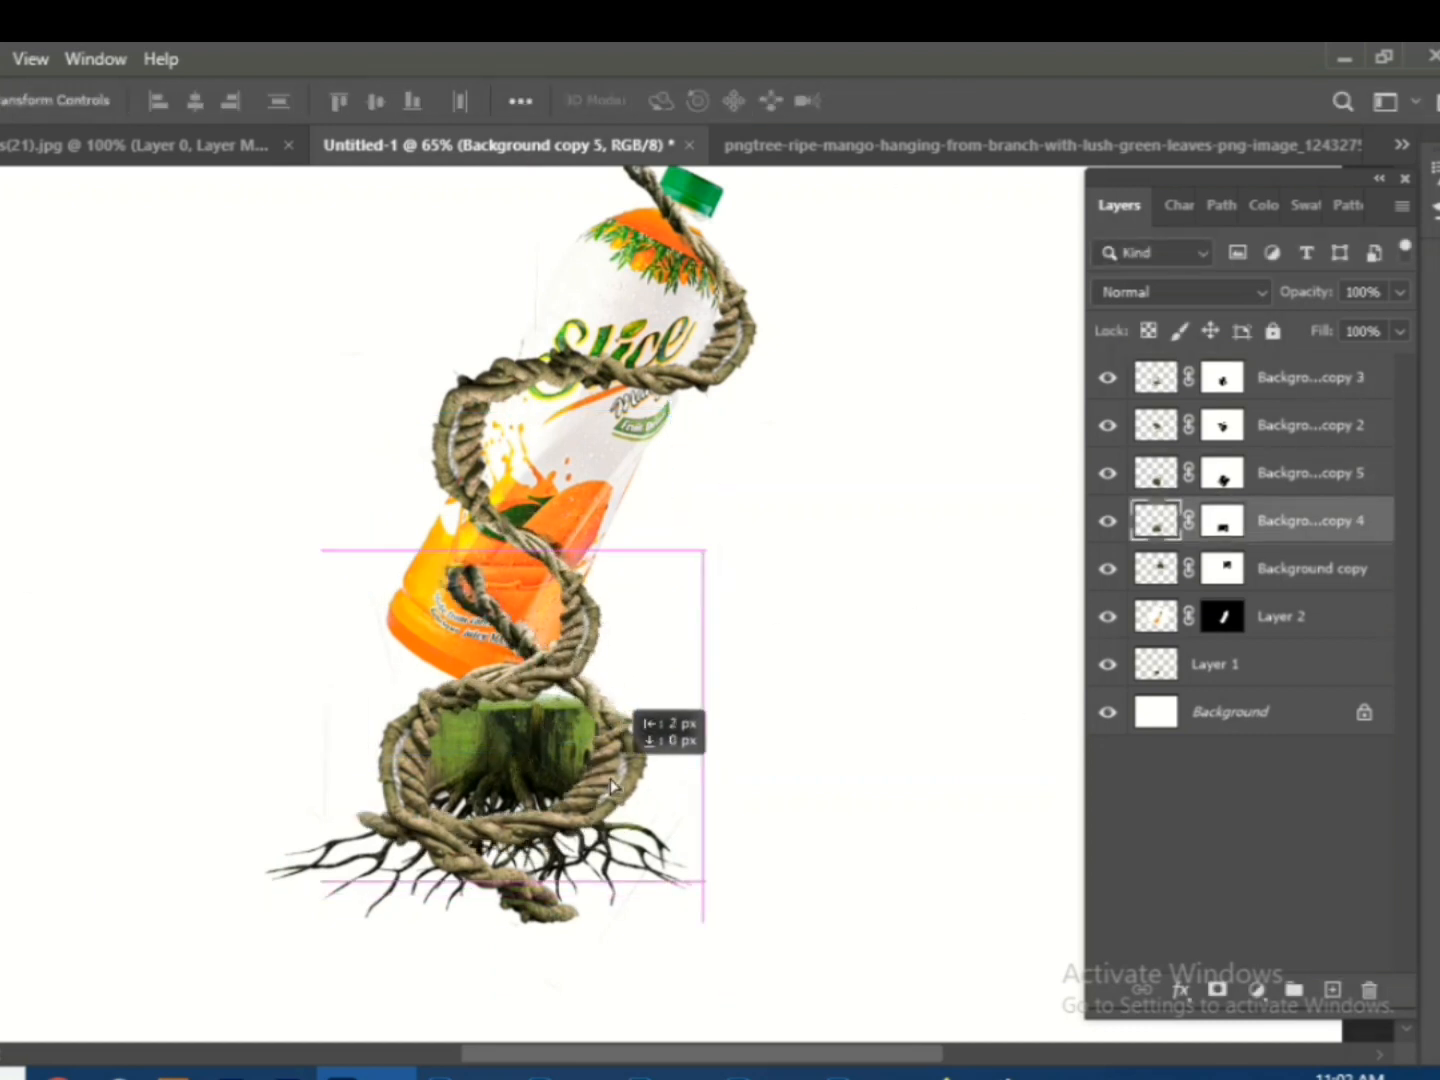
pyautogui.click(1109, 618)
pyautogui.click(1109, 523)
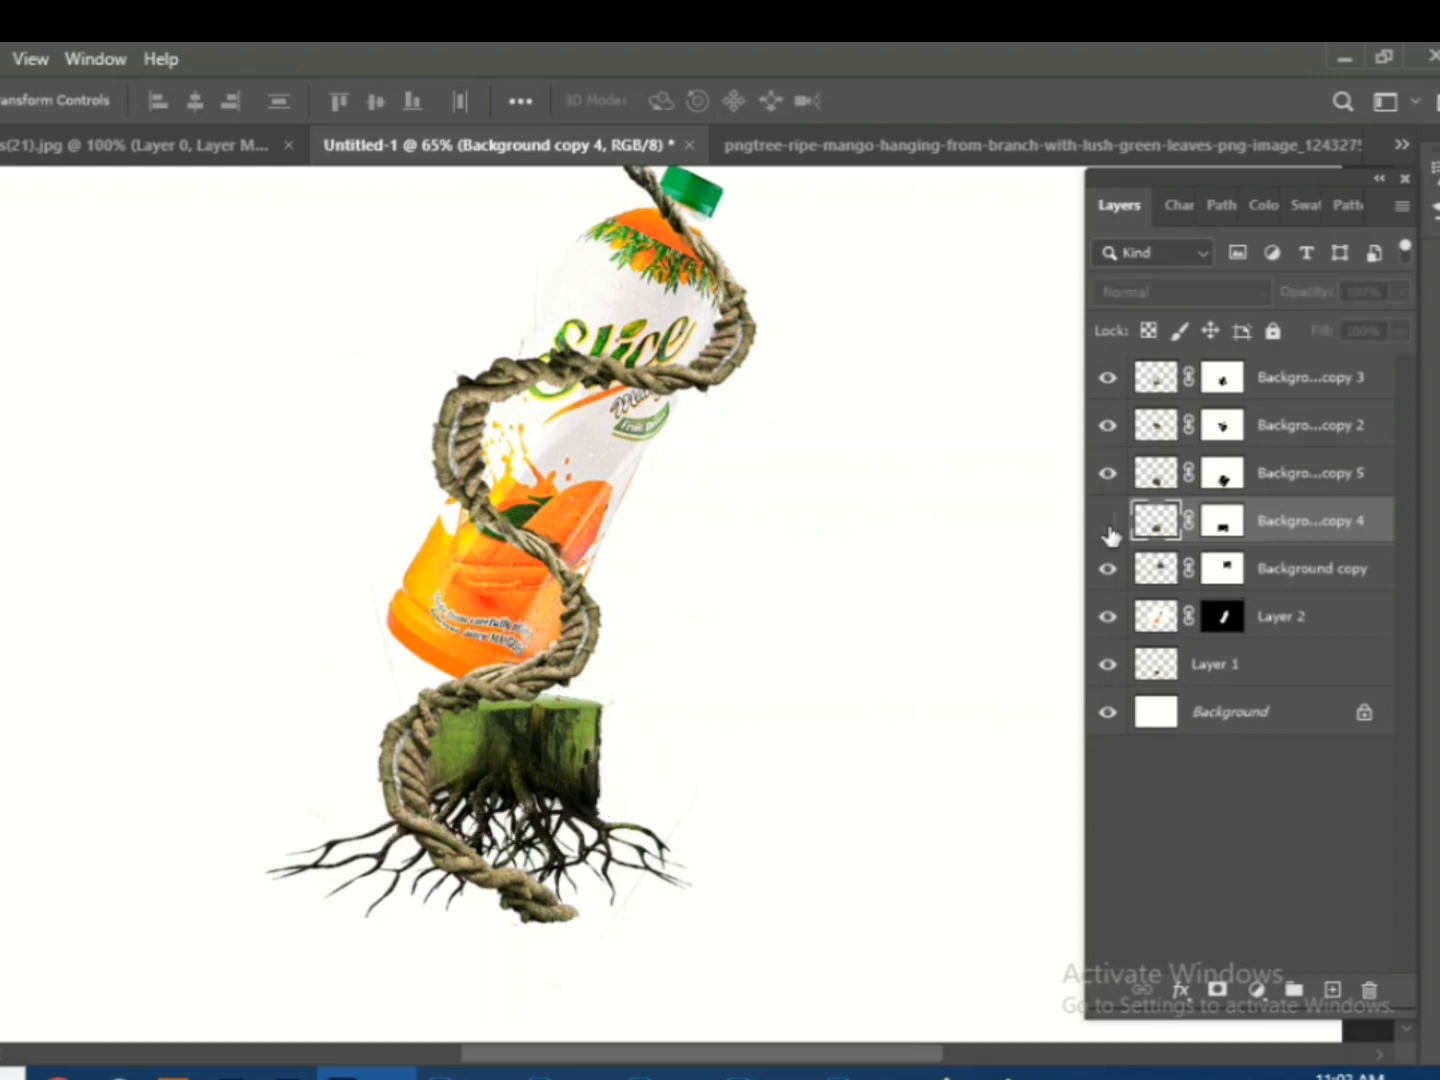
# - Try to place the Background copy 4 vine behind the stump by moving its layer below Layer 1
pyautogui.click(1109, 523)
pyautogui.moveTo(1276, 522); pyautogui.dragTo(1275, 689)
pyautogui.moveTo(640, 765)
pyautogui.mouseDown()
pyautogui.moveTo(640, 777)
pyautogui.moveTo(653, 764)
pyautogui.mouseUp()
pyautogui.moveTo(430, 826)
pyautogui.mouseDown()
pyautogui.moveTo(461, 845)
pyautogui.moveTo(409, 823)
pyautogui.mouseUp()
pyautogui.hotkey('ctrl', 'z')
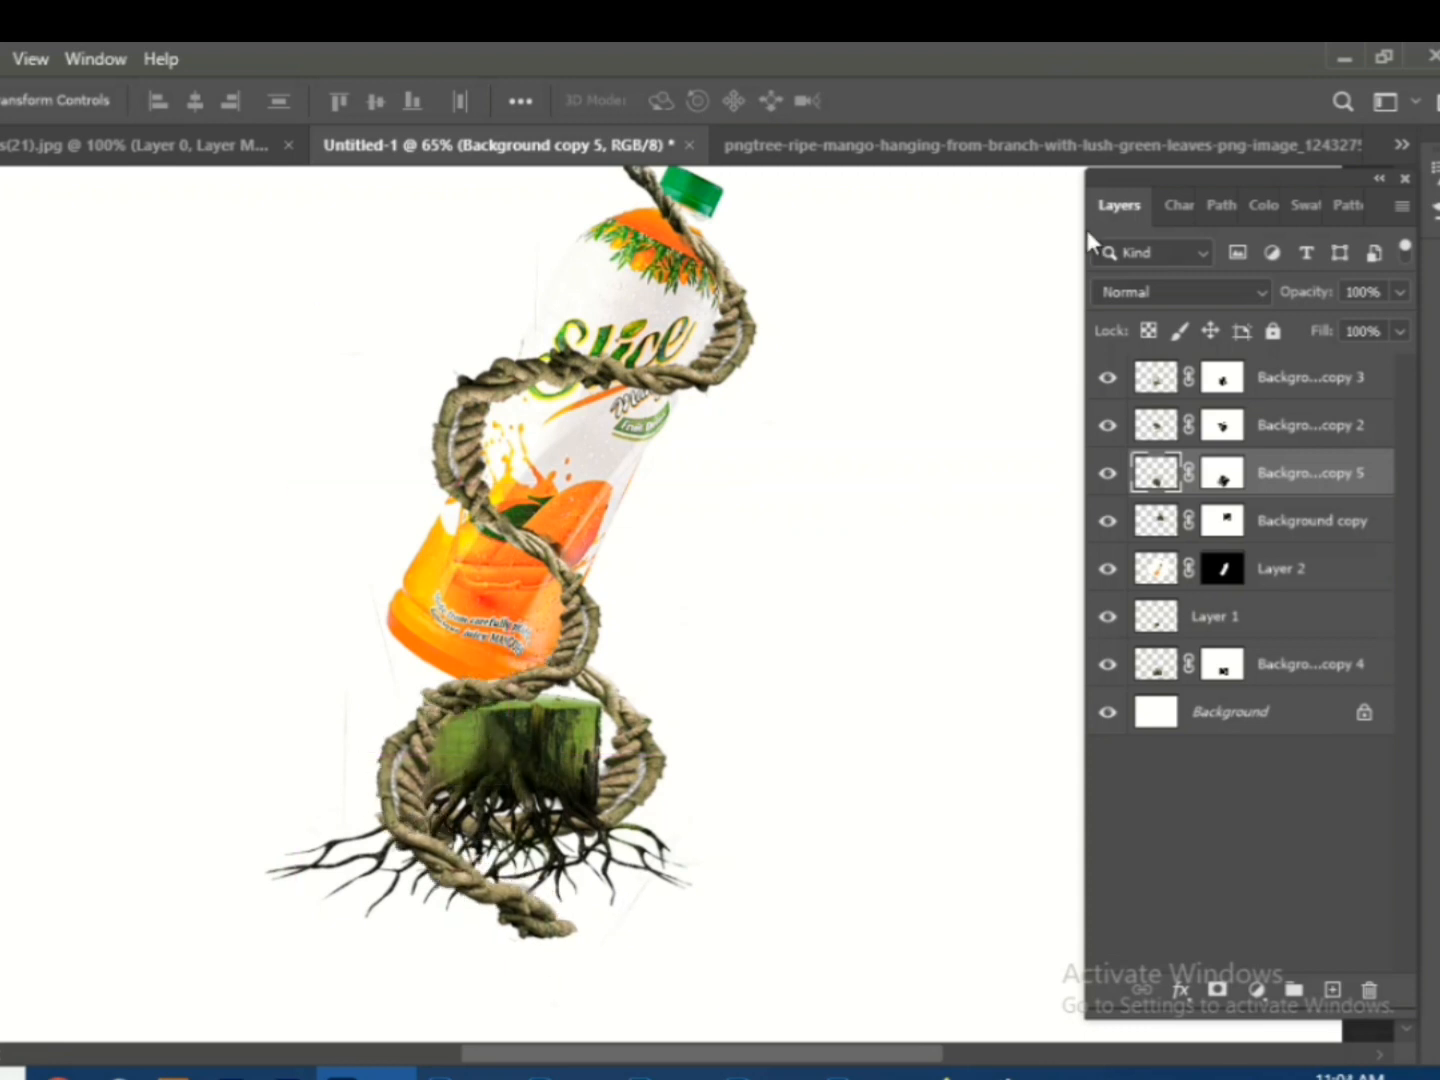
# - Delete the Background copy 4 vine that passes behind the stump
pyautogui.moveTo(639, 760); pyautogui.dragTo(870, 725)
pyautogui.press('Delete')
# - Compress the Background copy 5 vine around the stump vertically to about 78% and fit its end onto the roots
pyautogui.moveTo(425, 836)
pyautogui.mouseDown()
pyautogui.moveTo(397, 836)
pyautogui.moveTo(426, 818)
pyautogui.mouseUp()
pyautogui.hotkey('ctrl', 't')
pyautogui.moveTo(508, 988); pyautogui.dragTo(507, 934)
pyautogui.moveTo(508, 482); pyautogui.dragTo(507, 538)
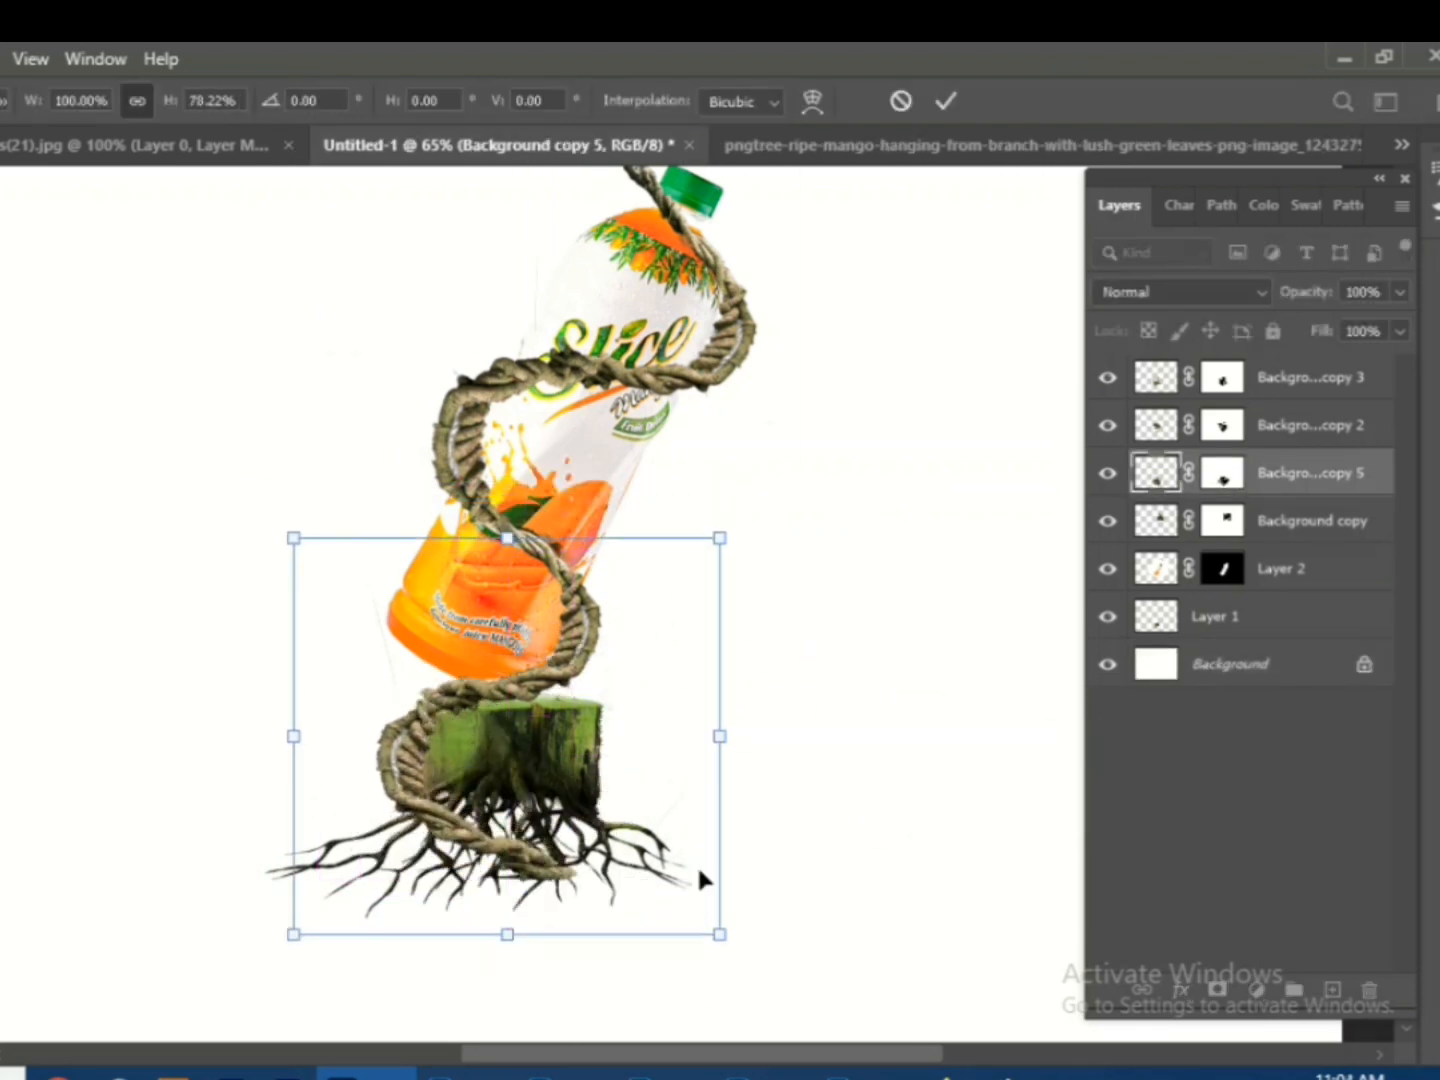
pyautogui.moveTo(700, 878); pyautogui.dragTo(715, 903)
pyautogui.press('Return')
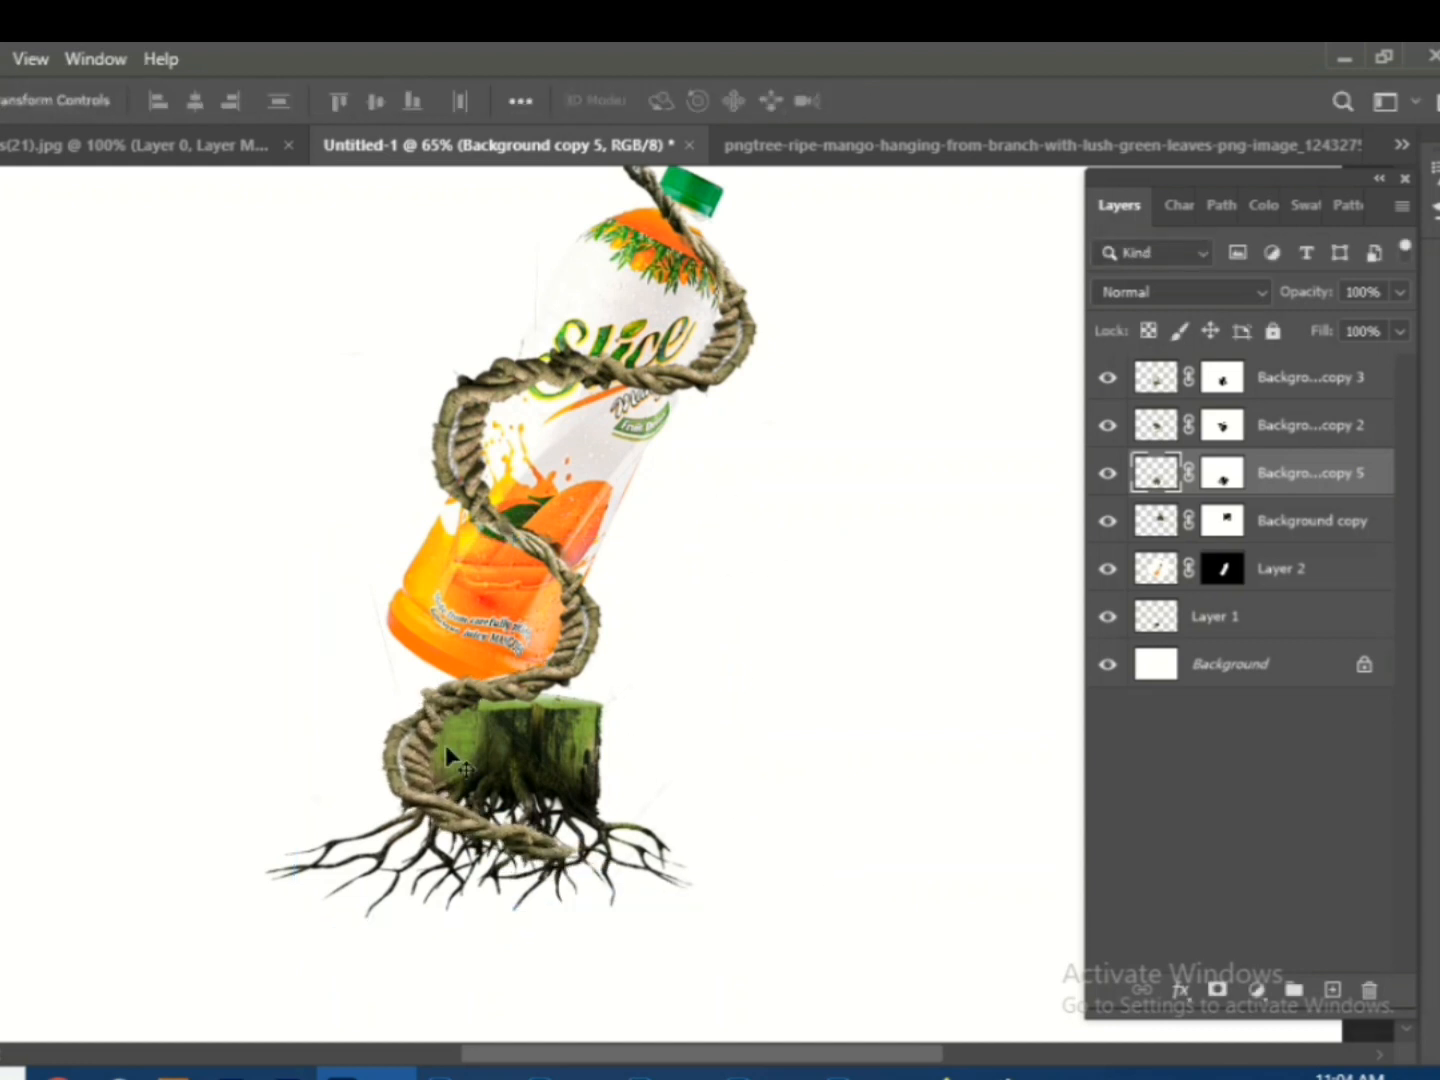
# - Nudge the Background copy 3 vine piece at the bottle's base to line up with its neighbours
pyautogui.moveTo(397, 722)
pyautogui.mouseDown()
pyautogui.moveTo(379, 719)
pyautogui.moveTo(396, 721)
pyautogui.mouseUp()
pyautogui.click(392, 649)
pyautogui.moveTo(569, 602); pyautogui.dragTo(582, 599)
# - Merge the four vine layers, from Background copy 3 down to Background copy, into one layer
pyautogui.scroll(-6, 590, 603)
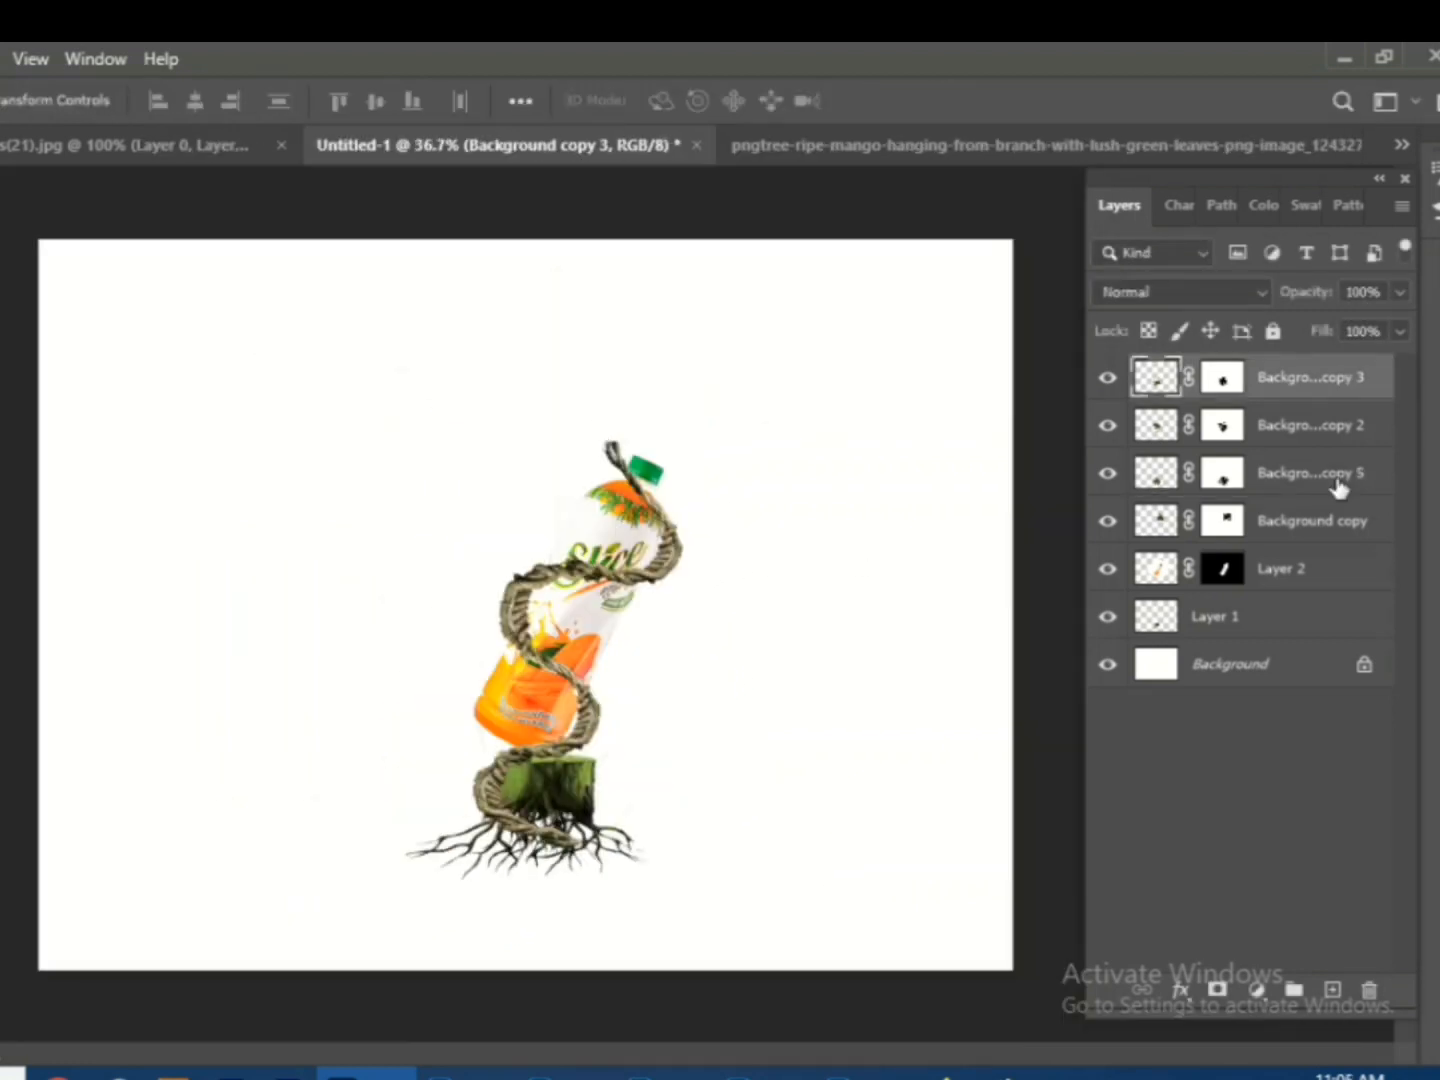
pyautogui.keyDown('shift'); pyautogui.click(1305, 521); pyautogui.keyUp('shift')
pyautogui.hotkey('ctrl', 'e')
# - Scale and reposition the merged vine so its coils wrap around the bottle and stump
pyautogui.hotkey('ctrl', 't')
pyautogui.moveTo(697, 444); pyautogui.dragTo(736, 373)
pyautogui.moveTo(635, 672); pyautogui.dragTo(615, 675)
pyautogui.moveTo(556, 383); pyautogui.dragTo(547, 432)
pyautogui.moveTo(557, 883); pyautogui.dragTo(554, 860)
# - Warp the merged vine inward from its outer corners so the coils sit closer to the bottle
pyautogui.click(812, 101)
pyautogui.moveTo(390, 574); pyautogui.dragTo(430, 580)
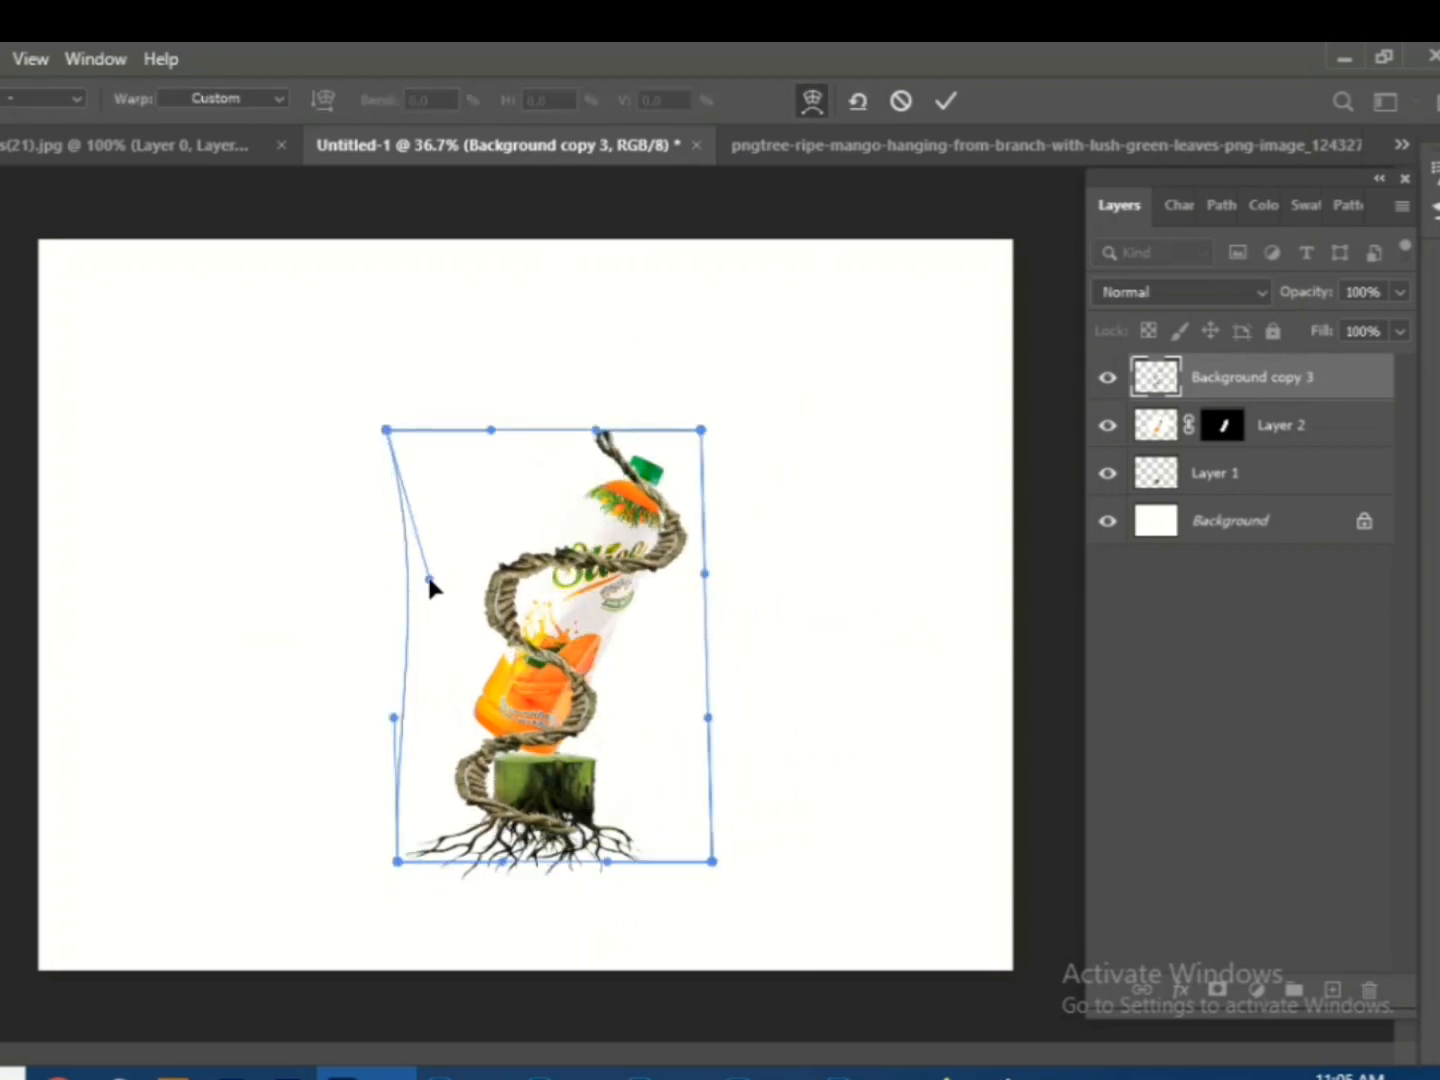
pyautogui.moveTo(387, 430); pyautogui.dragTo(450, 454)
pyautogui.moveTo(398, 859); pyautogui.dragTo(424, 841)
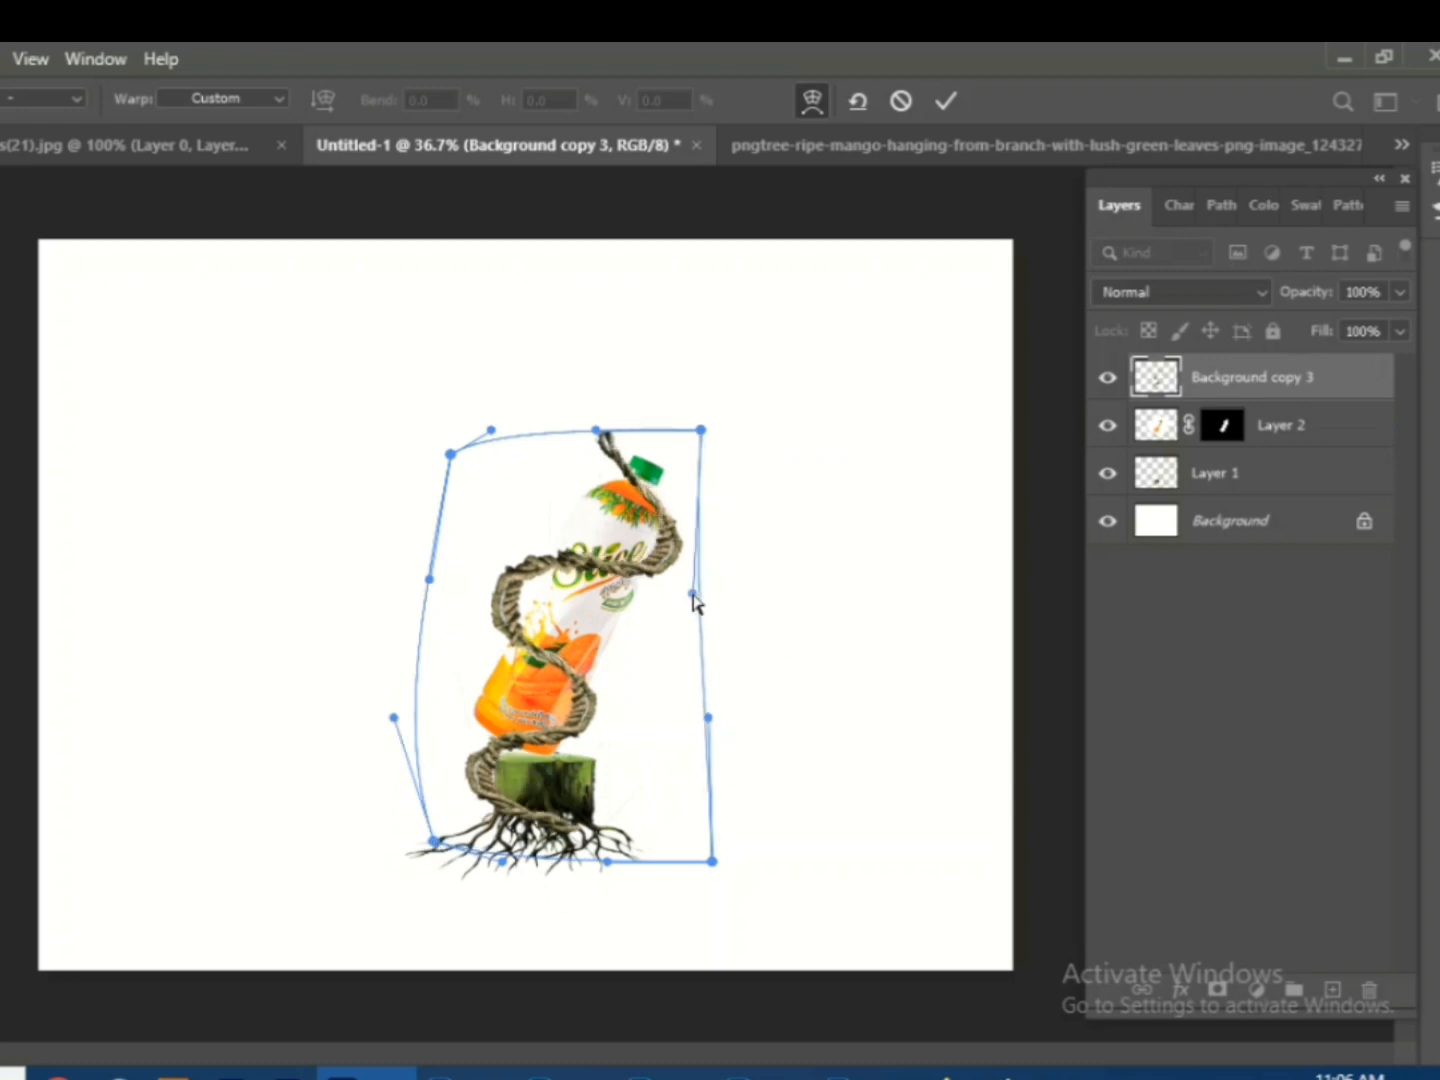
pyautogui.moveTo(590, 707); pyautogui.dragTo(588, 700)
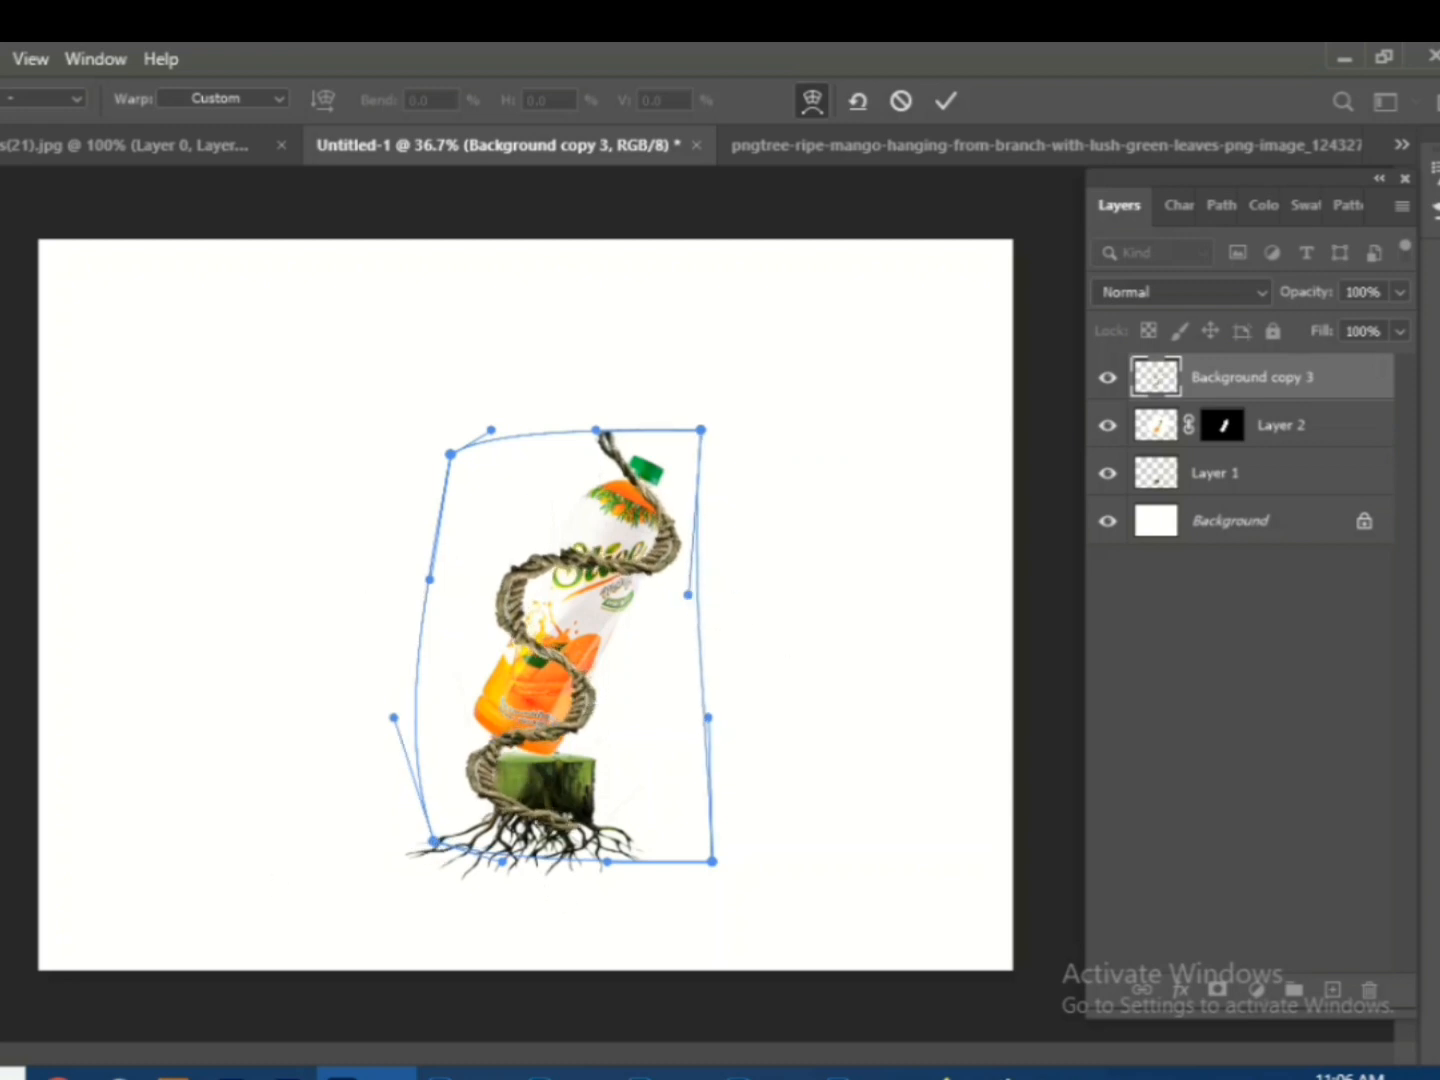
pyautogui.moveTo(701, 429); pyautogui.dragTo(714, 486)
pyautogui.press('Return')
# - Warp the lower part of the merged vine so it fits tightly around the stump and roots
pyautogui.scroll(3, 545, 800)
pyautogui.hotkey('ctrl', 't')
pyautogui.moveTo(546, 967); pyautogui.dragTo(542, 961)
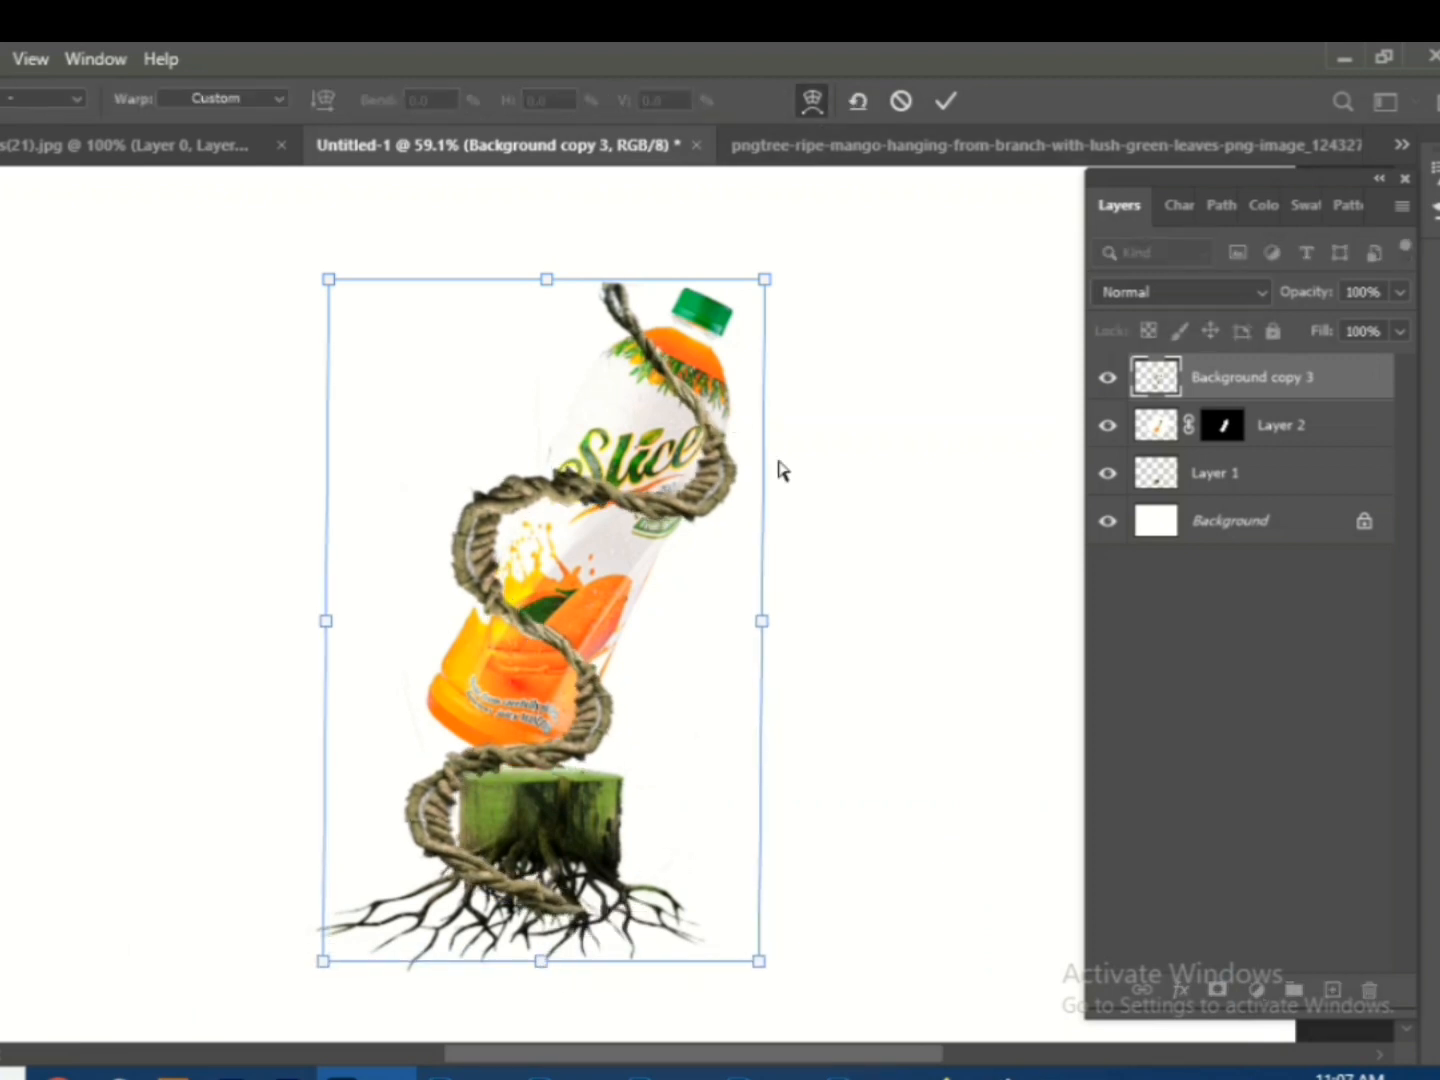
pyautogui.moveTo(614, 961); pyautogui.dragTo(653, 914)
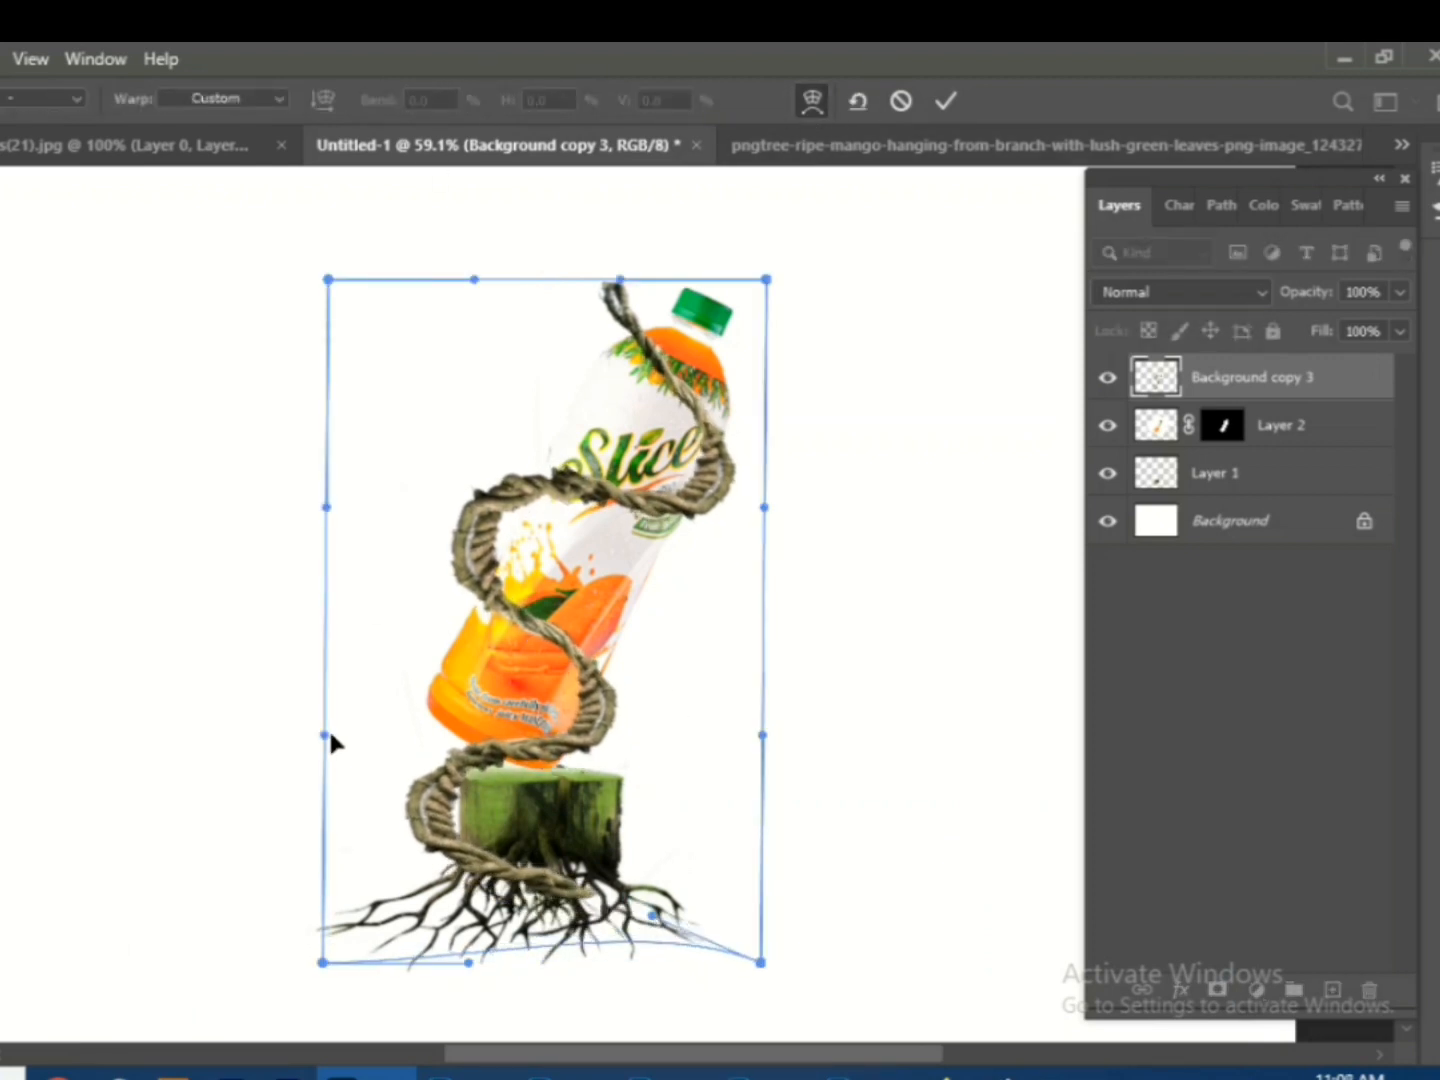
pyautogui.moveTo(326, 734); pyautogui.dragTo(378, 743)
pyautogui.click(947, 104)
# - Add a mask to the vine layer and hide the sections crossing the bottle's lower body and the roots
pyautogui.click(1217, 989)
pyautogui.press('b')
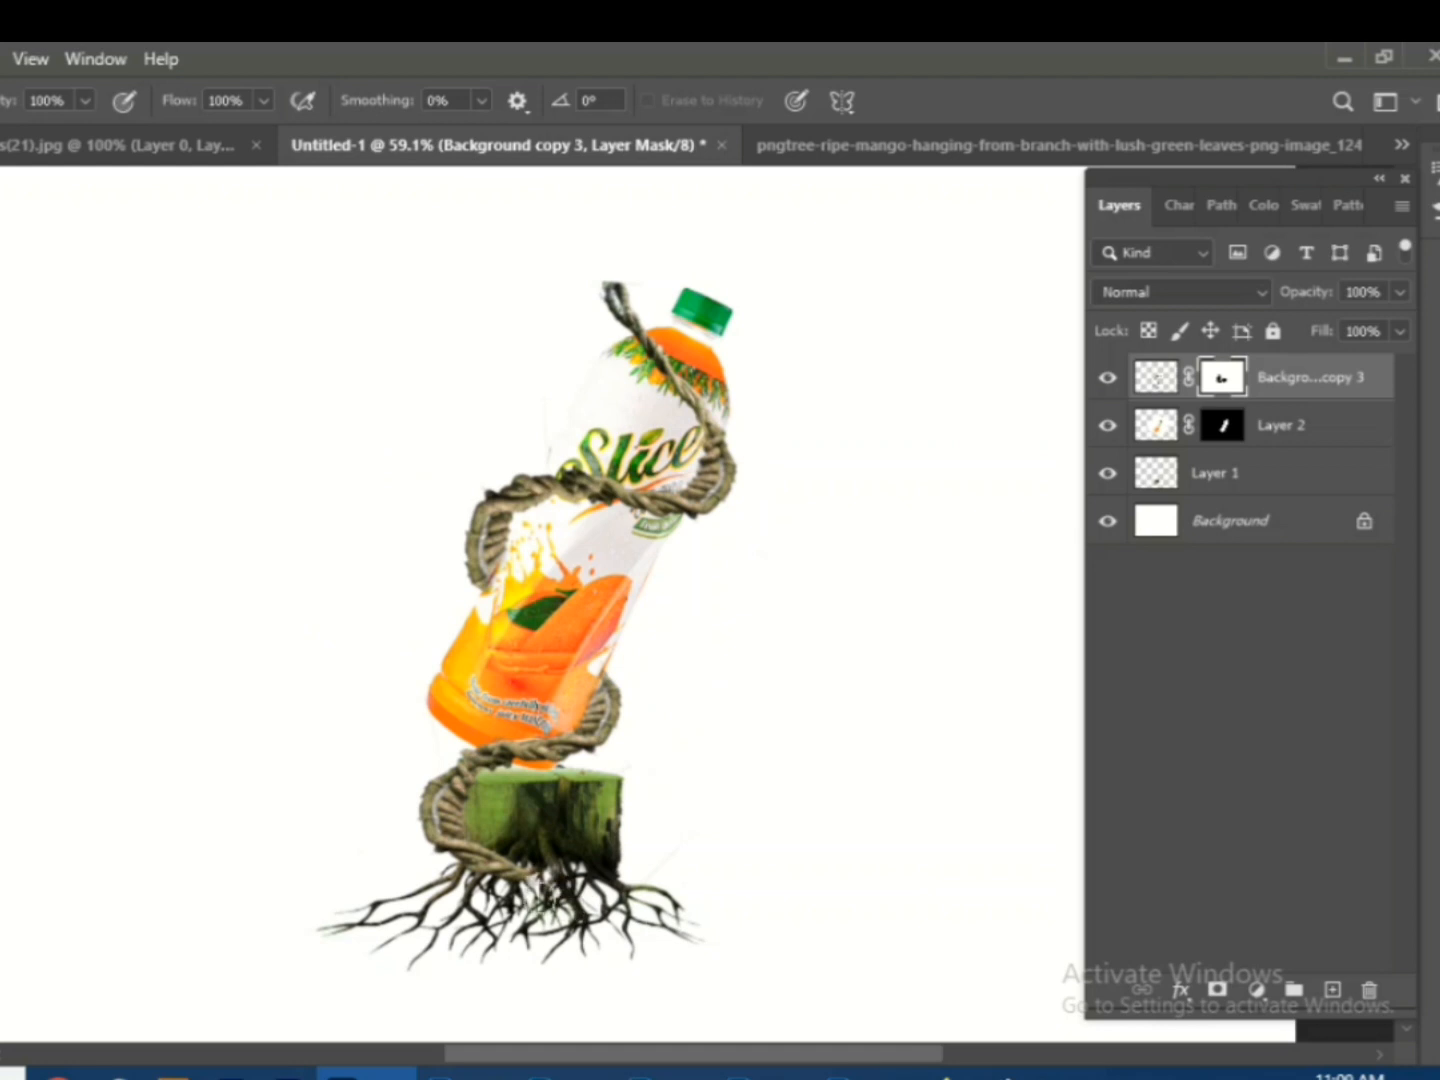
pyautogui.click(1157, 377)
# - Bring the green grass image into the bottle composite as a new layer
pyautogui.moveTo(365, 1074)
pyautogui.click(796, 1000)
pyautogui.moveTo(201, 620); pyautogui.dragTo(714, 679)
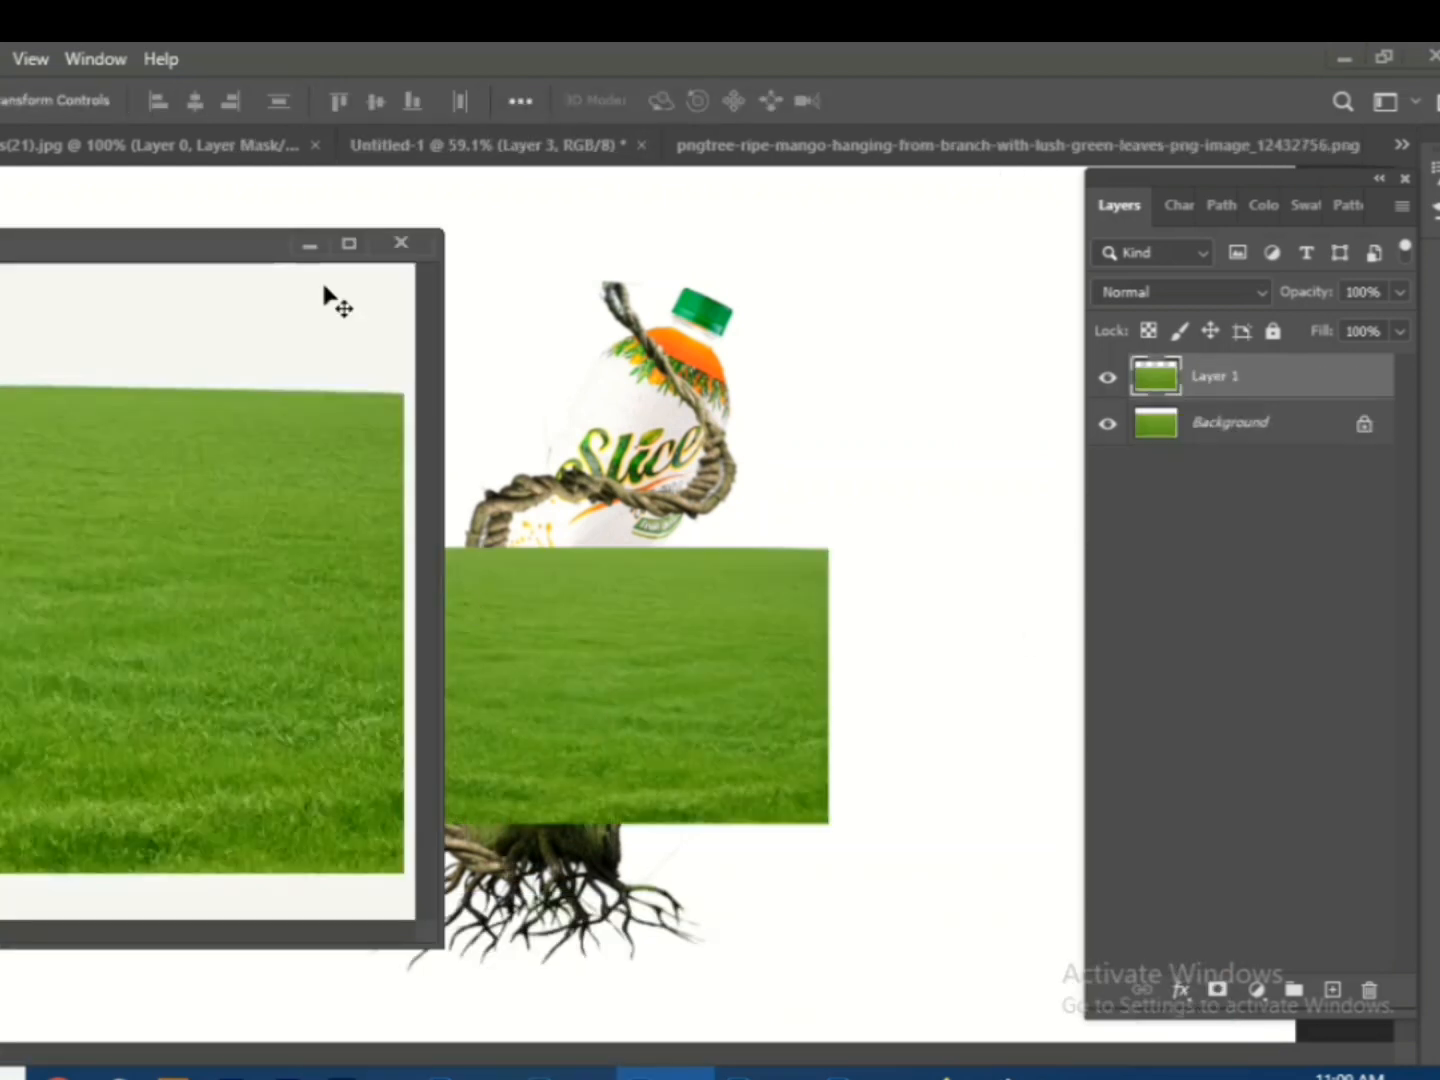
pyautogui.click(311, 244)
# - Rotate the grass layer nearly upright and enlarge it to cover the bottle, vine and stump
pyautogui.hotkey('ctrl', 't')
pyautogui.moveTo(571, 840); pyautogui.dragTo(471, 808)
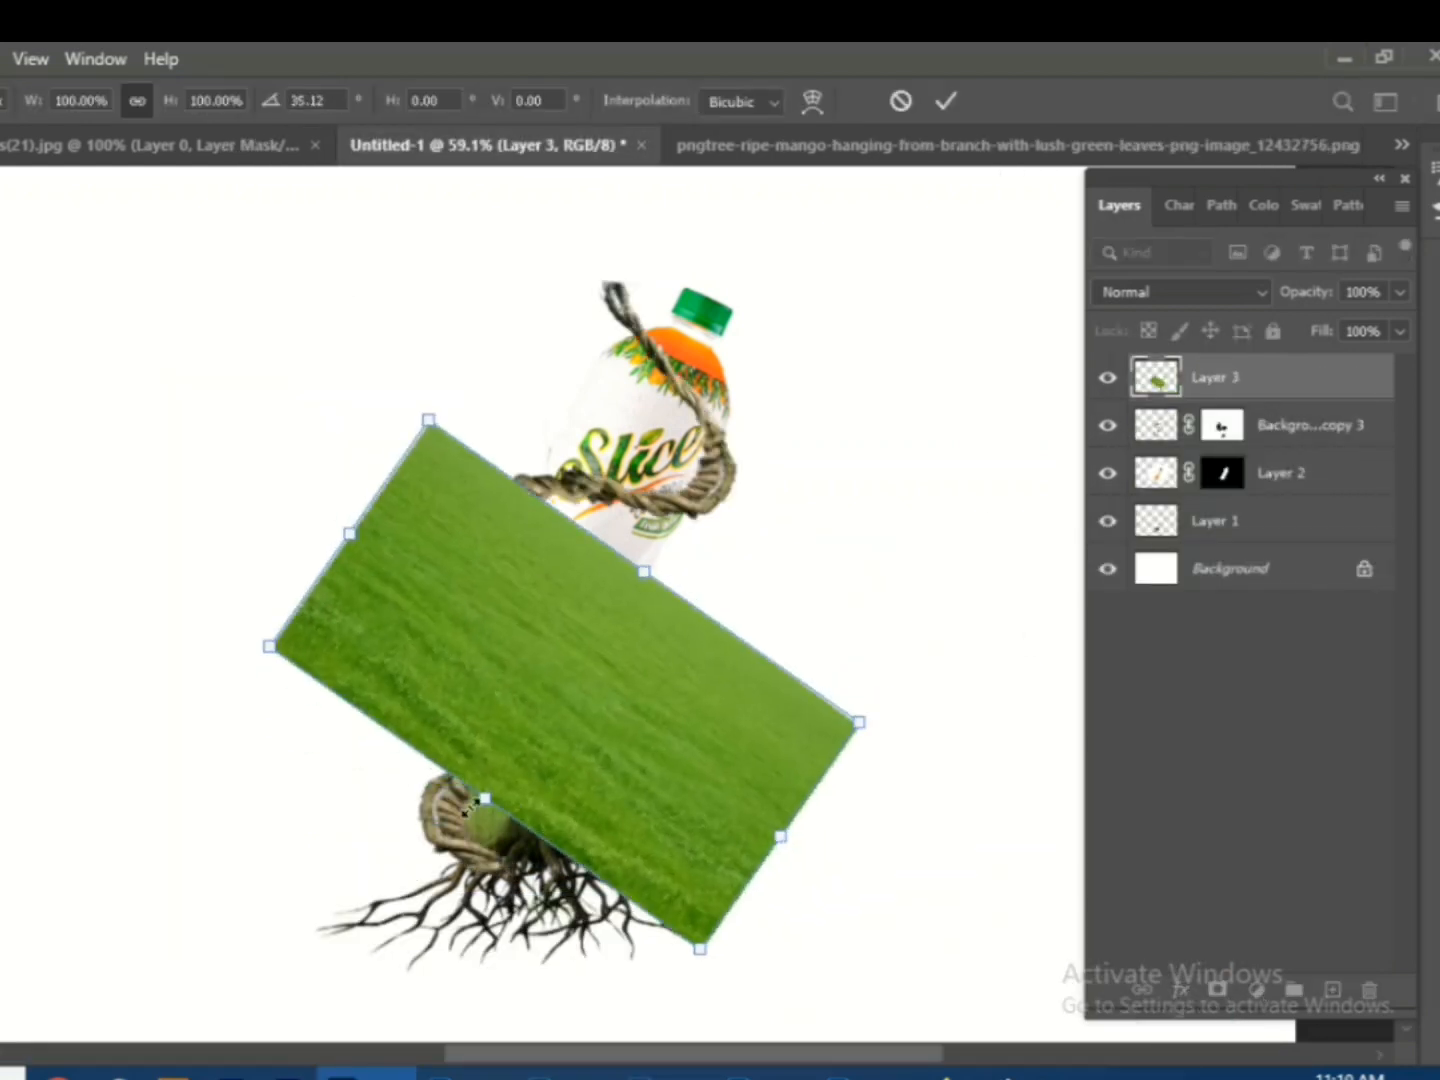
pyautogui.moveTo(868, 747); pyautogui.dragTo(590, 958)
pyautogui.moveTo(769, 483); pyautogui.dragTo(903, 336)
pyautogui.press('Return')
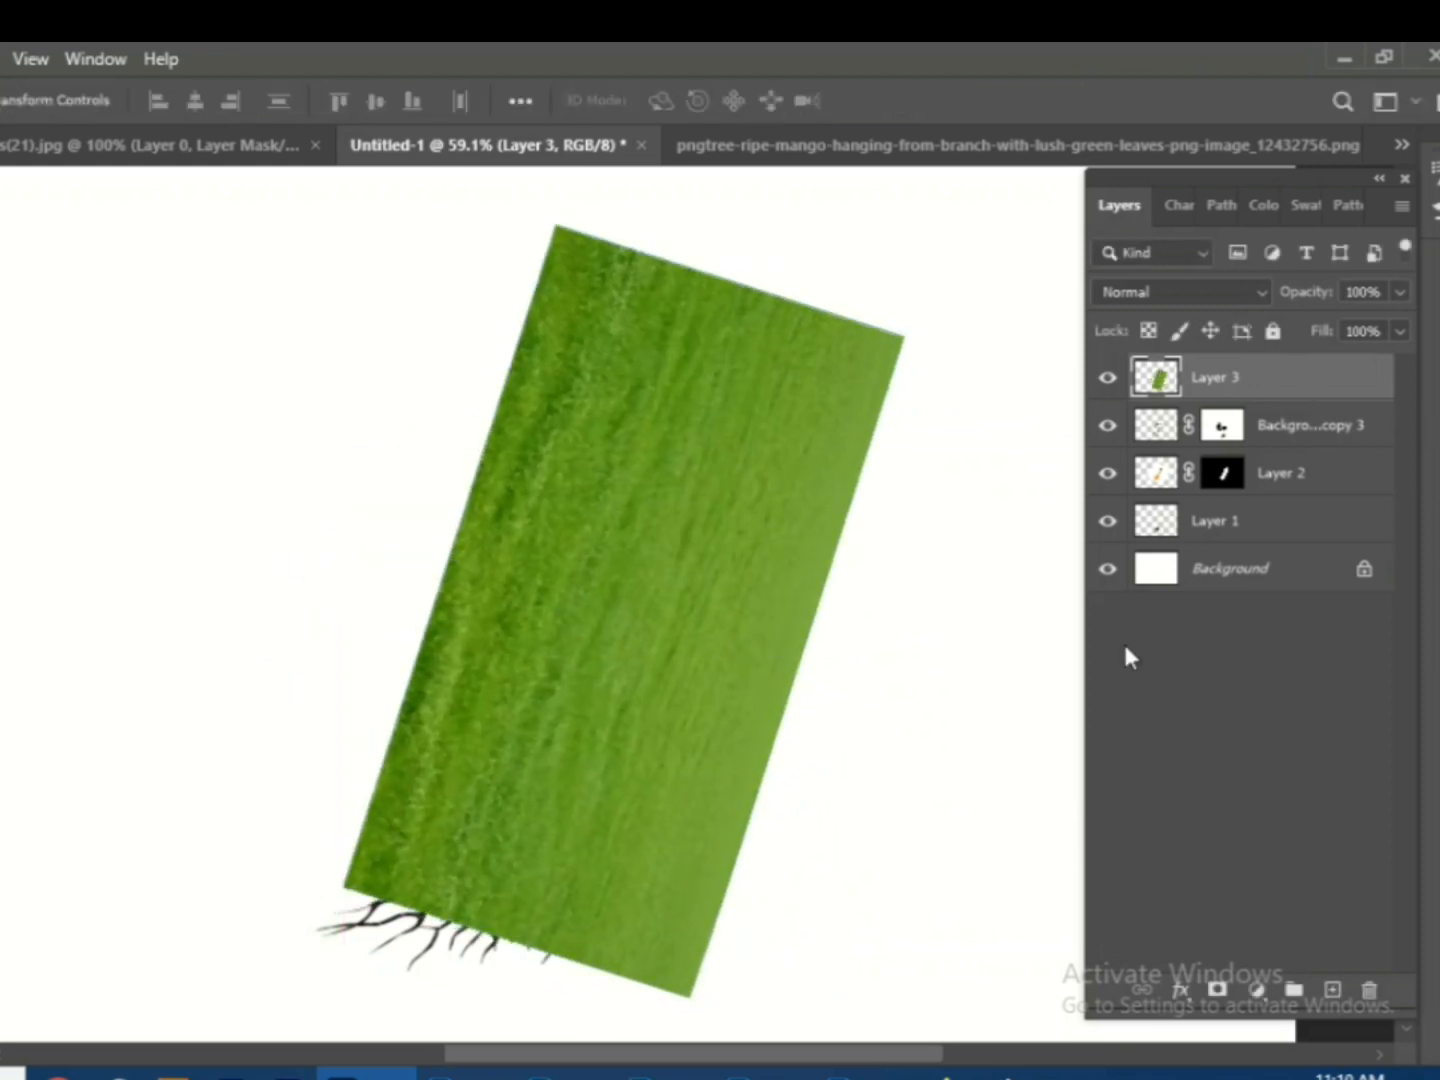
# - Clip the grass to the vine layer and blend it in by splitting the Underlying Layer's black Blend If slider
pyautogui.rightClick(1255, 378)
pyautogui.click(1000, 612)
pyautogui.click(1182, 990)
pyautogui.click(1211, 722)
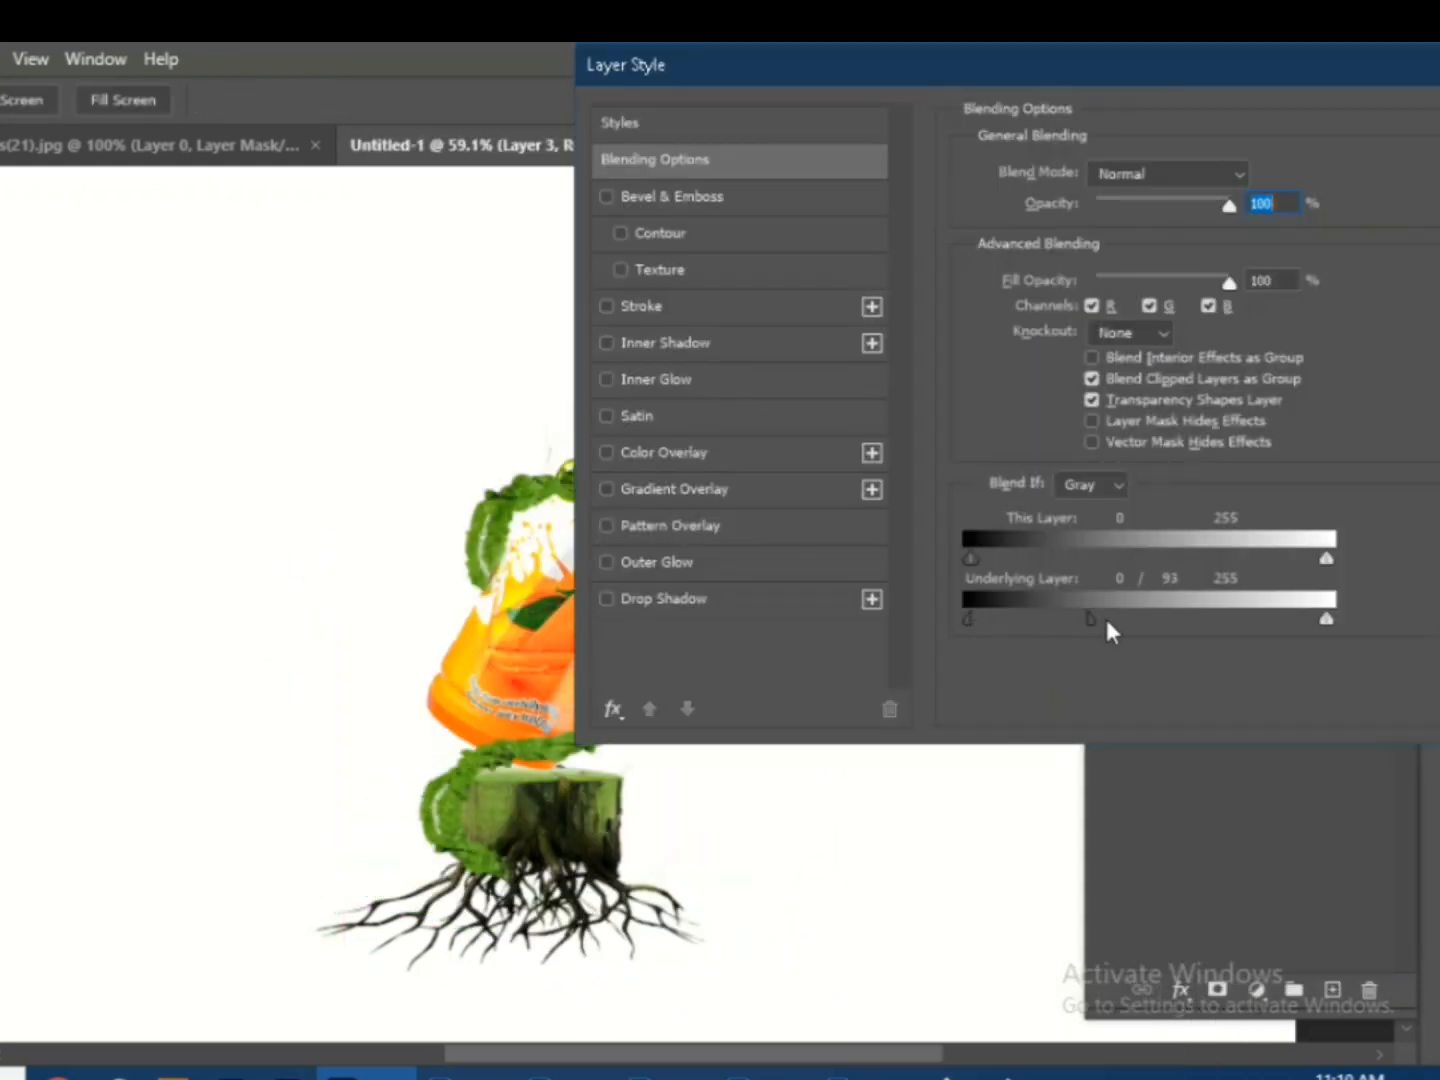
pyautogui.click(1376, 218)
# - Merge the grass texture into the vine layer and adjust the merged vine's fit around the bottle
pyautogui.press('e')
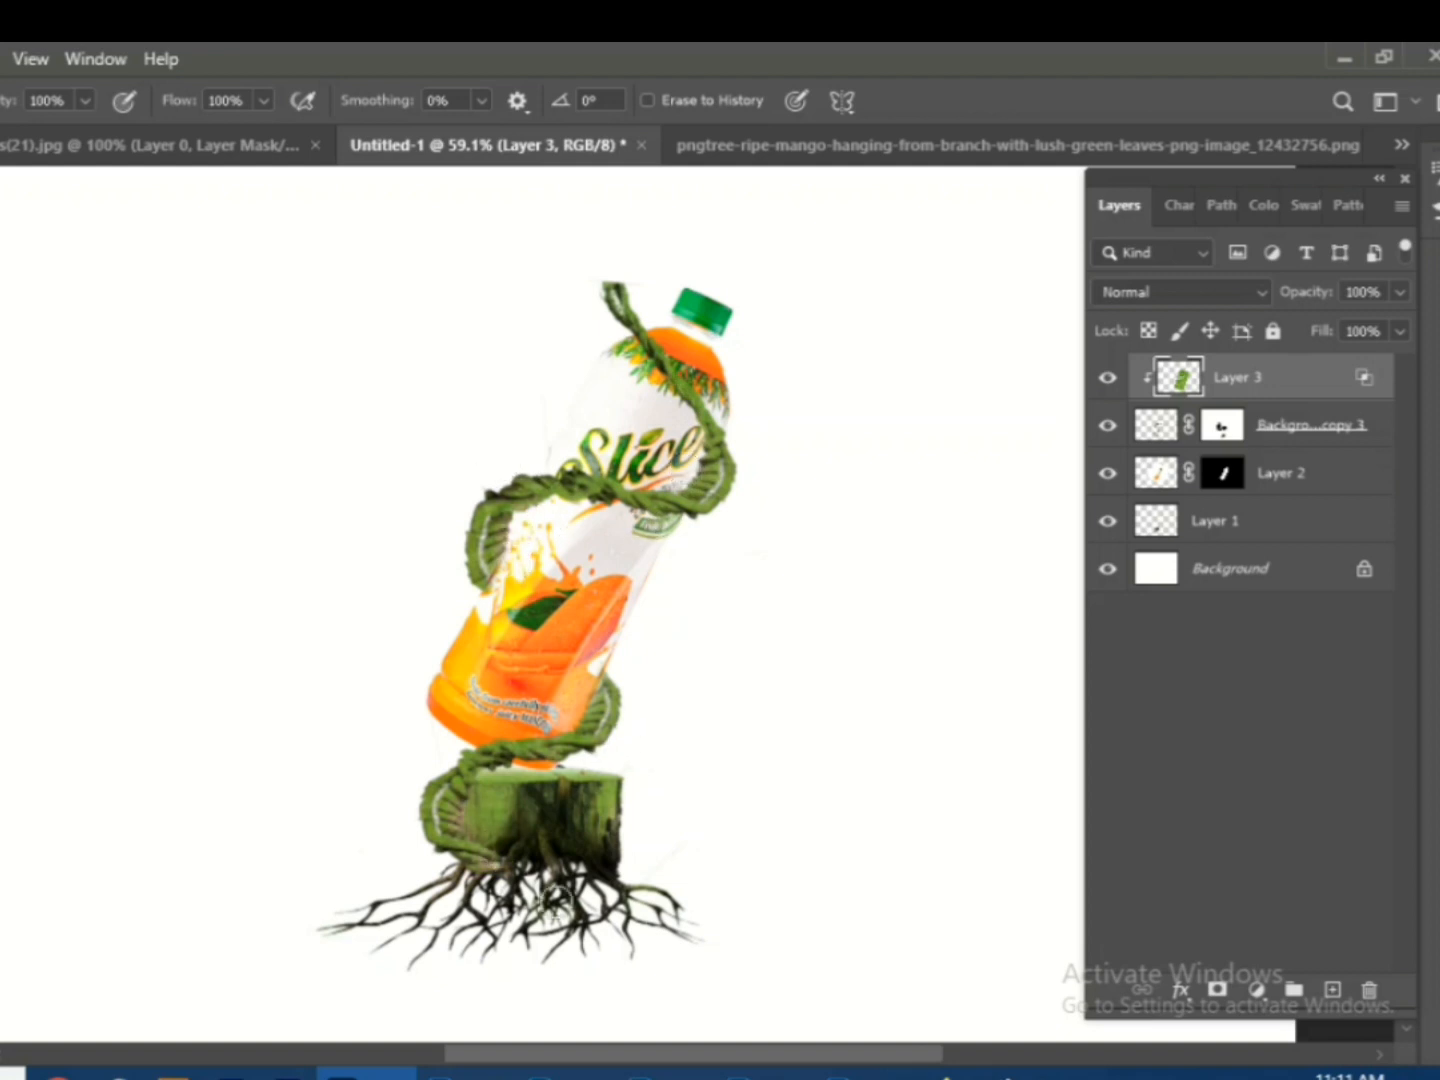
pyautogui.scroll(-3, 634, 705)
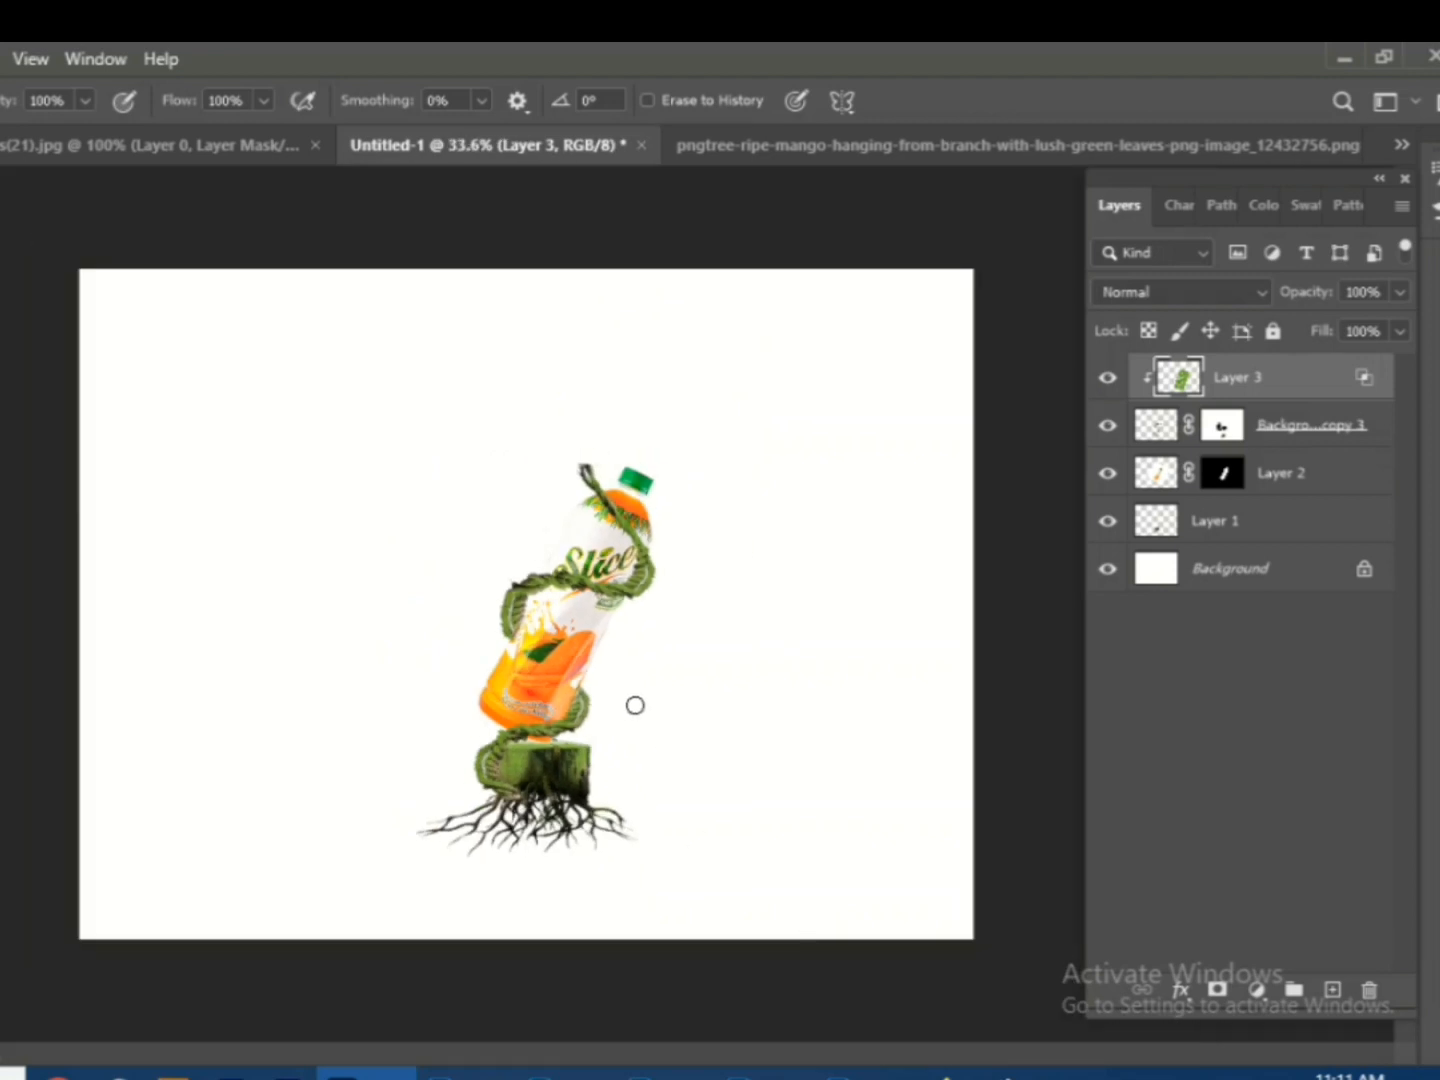
pyautogui.rightClick(1290, 429)
pyautogui.click(967, 871)
pyautogui.hotkey('ctrl', 't')
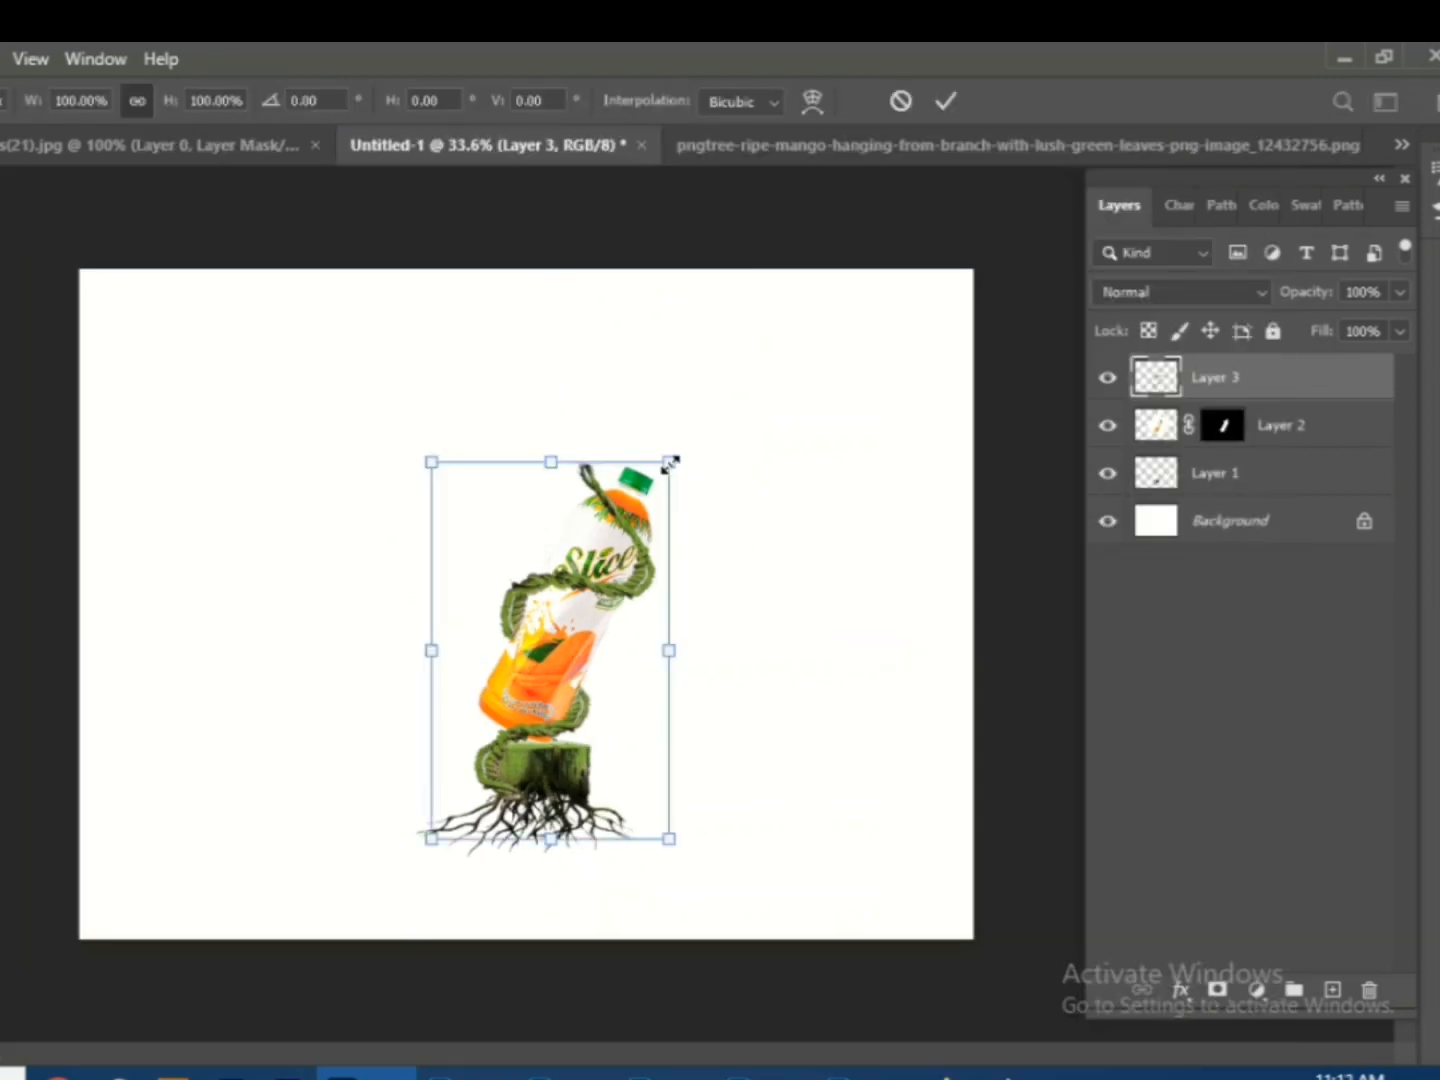
pyautogui.moveTo(670, 460); pyautogui.dragTo(661, 498)
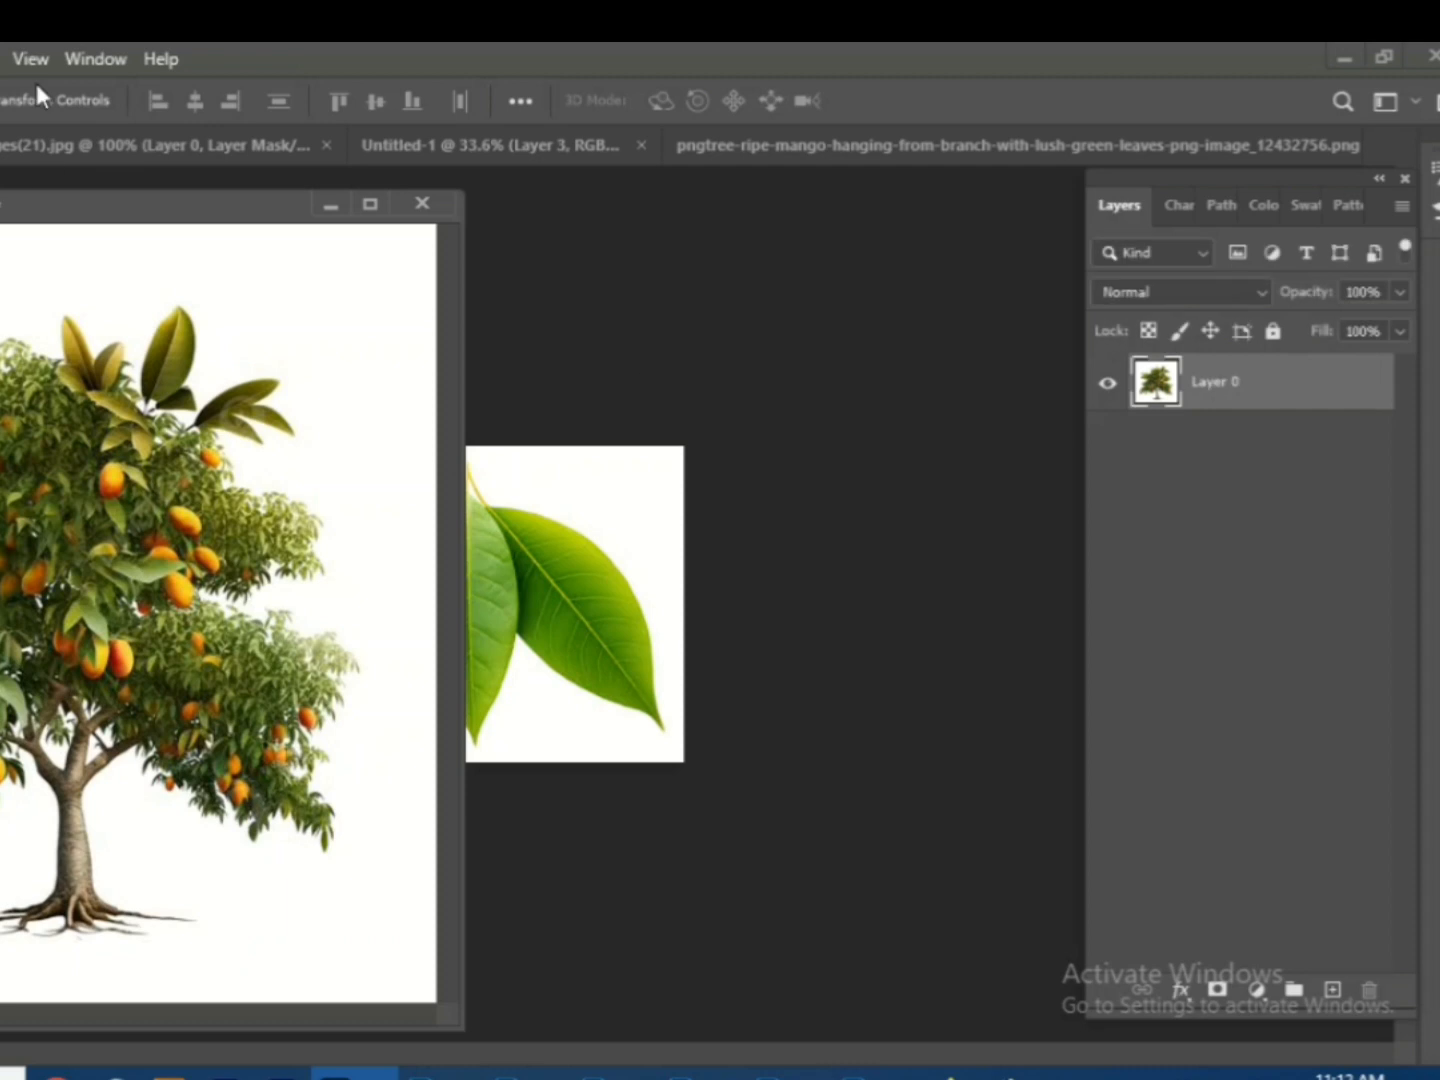
# - Bring the cut-out mango tree into the bottle composite and enlarge it in the canvas's upper-left area
pyautogui.click(95, 59)
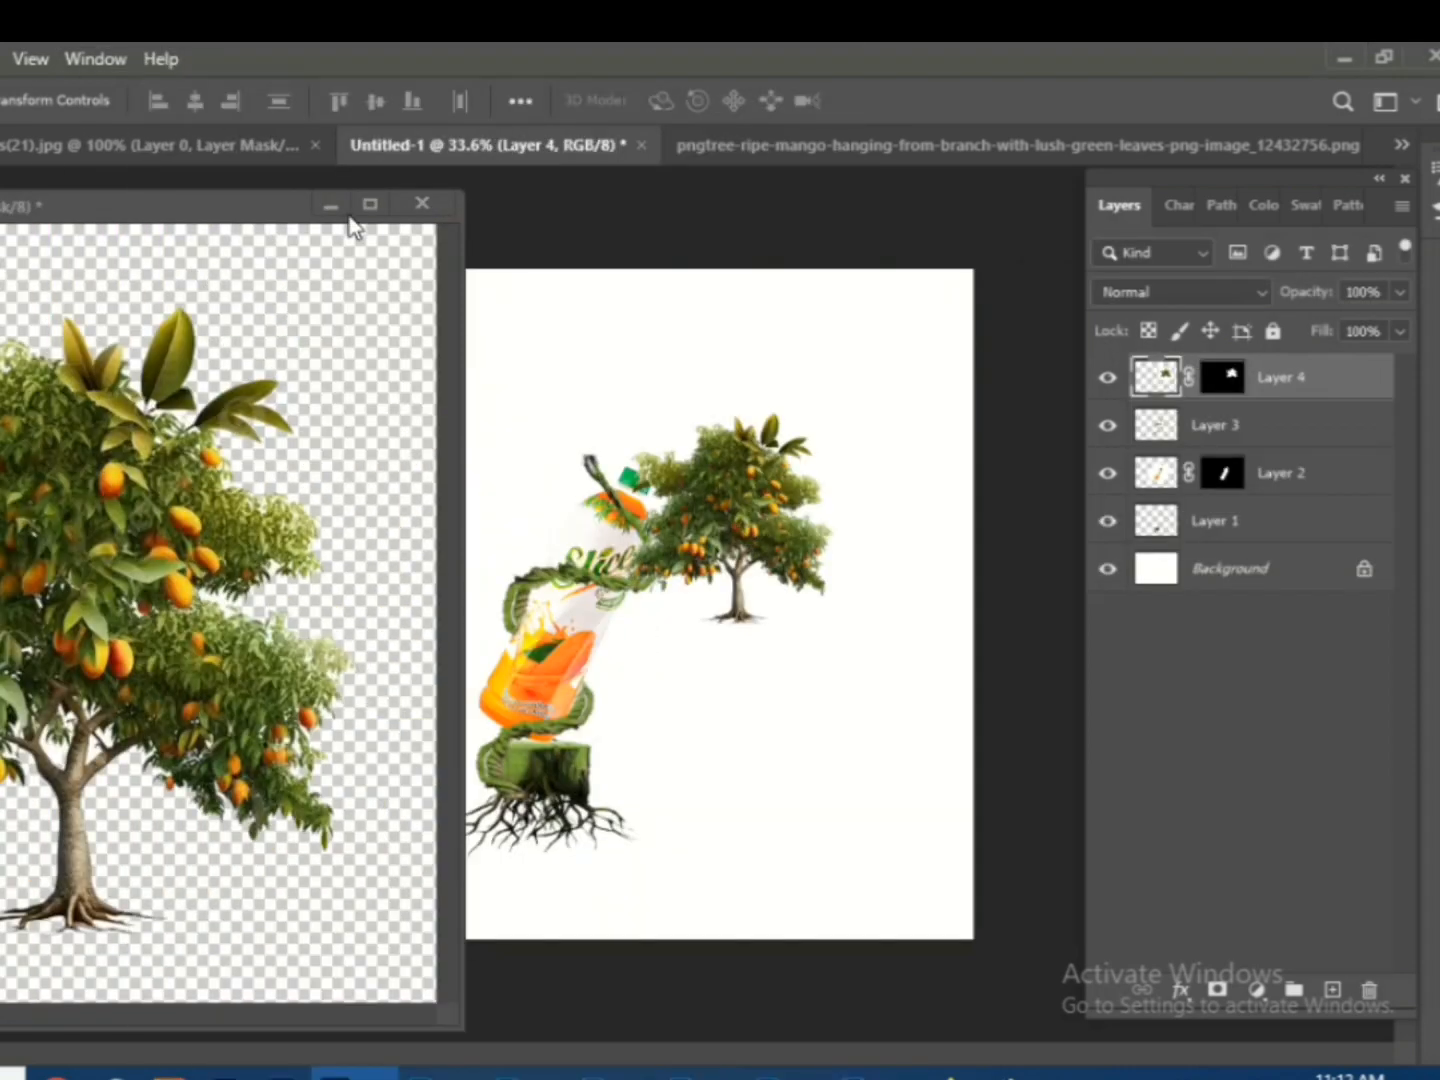
pyautogui.moveTo(734, 531); pyautogui.dragTo(896, 748)
pyautogui.hotkey('ctrl', 't')
pyautogui.moveTo(774, 594); pyautogui.dragTo(312, 500)
# - Scale down the bottle, vine and stump layers together and place them in the lower middle of the canvas
pyautogui.click(1276, 432)
pyautogui.keyDown('shift'); pyautogui.click(1260, 521); pyautogui.keyUp('shift')
pyautogui.hotkey('ctrl', 't')
pyautogui.moveTo(816, 355); pyautogui.dragTo(720, 460)
pyautogui.moveTo(534, 644); pyautogui.dragTo(604, 658)
pyautogui.moveTo(788, 472); pyautogui.dragTo(729, 536)
pyautogui.moveTo(561, 768); pyautogui.dragTo(521, 753)
pyautogui.click(945, 101)
# - Enlarge the bottle and vine slightly while keeping them seated on the stump
pyautogui.click(1109, 474)
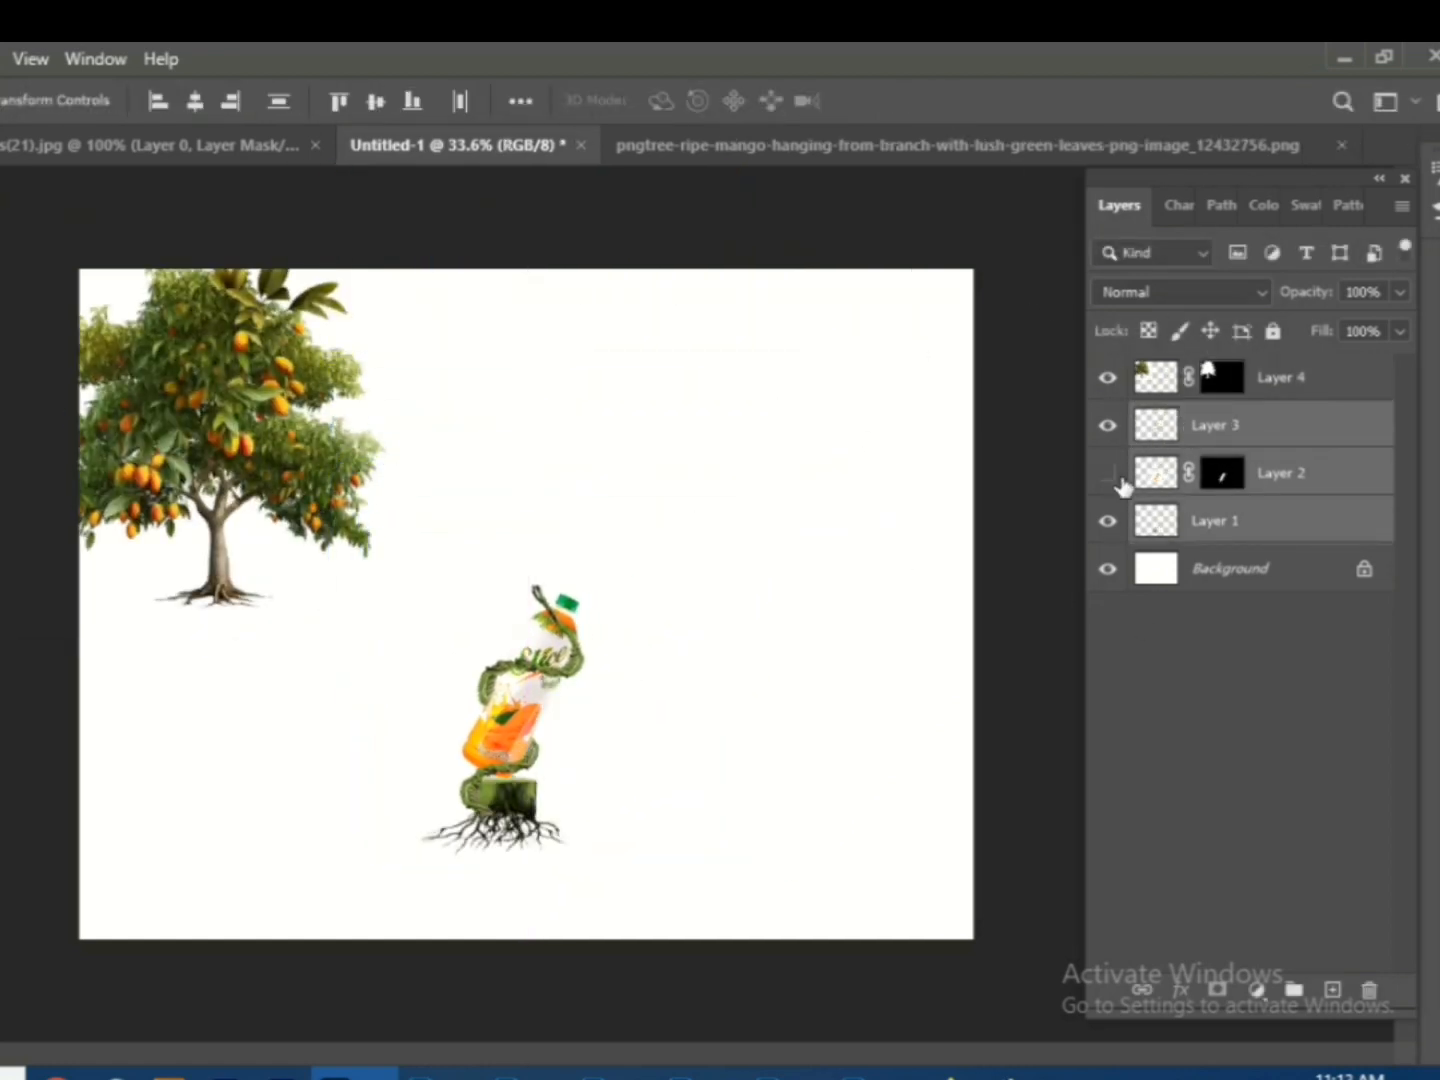
pyautogui.hotkey('ctrl', 't')
pyautogui.moveTo(688, 521); pyautogui.dragTo(716, 498)
pyautogui.moveTo(571, 648)
pyautogui.mouseDown()
pyautogui.moveTo(548, 643)
pyautogui.moveTo(575, 640)
pyautogui.mouseUp()
pyautogui.press('Return')
# - Move the mango tree above the bottle and scale it to sit with its trunk at the bottle's neck
pyautogui.moveTo(250, 426); pyautogui.dragTo(581, 451)
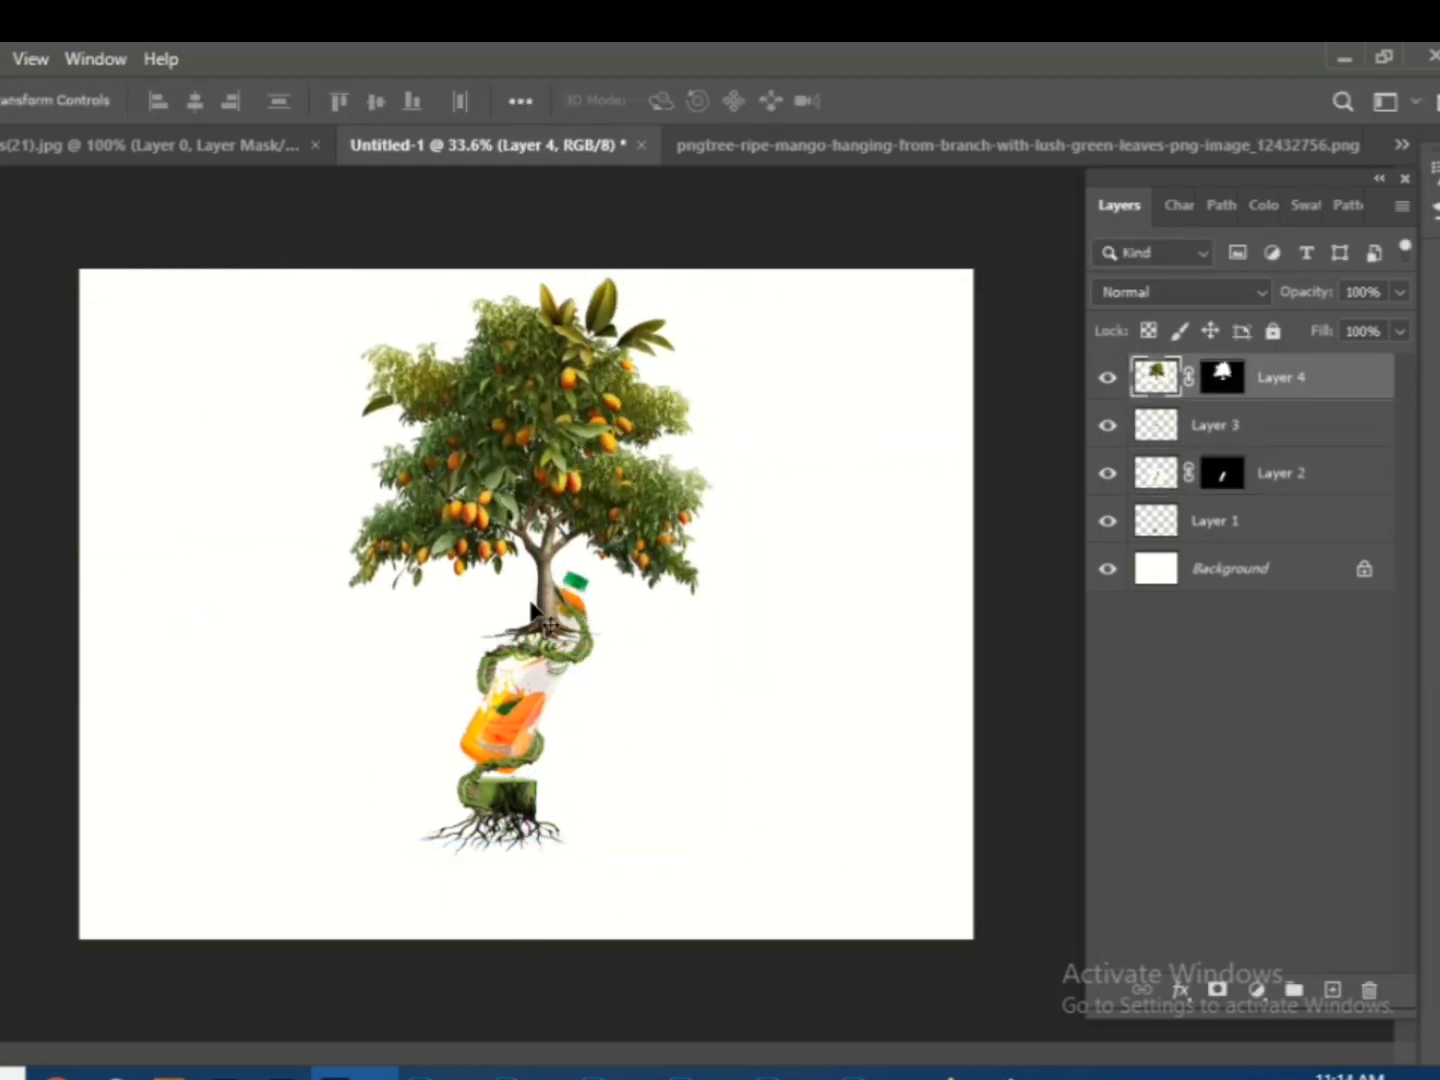
pyautogui.moveTo(532, 606); pyautogui.dragTo(547, 567)
pyautogui.moveTo(530, 416); pyautogui.dragTo(531, 430)
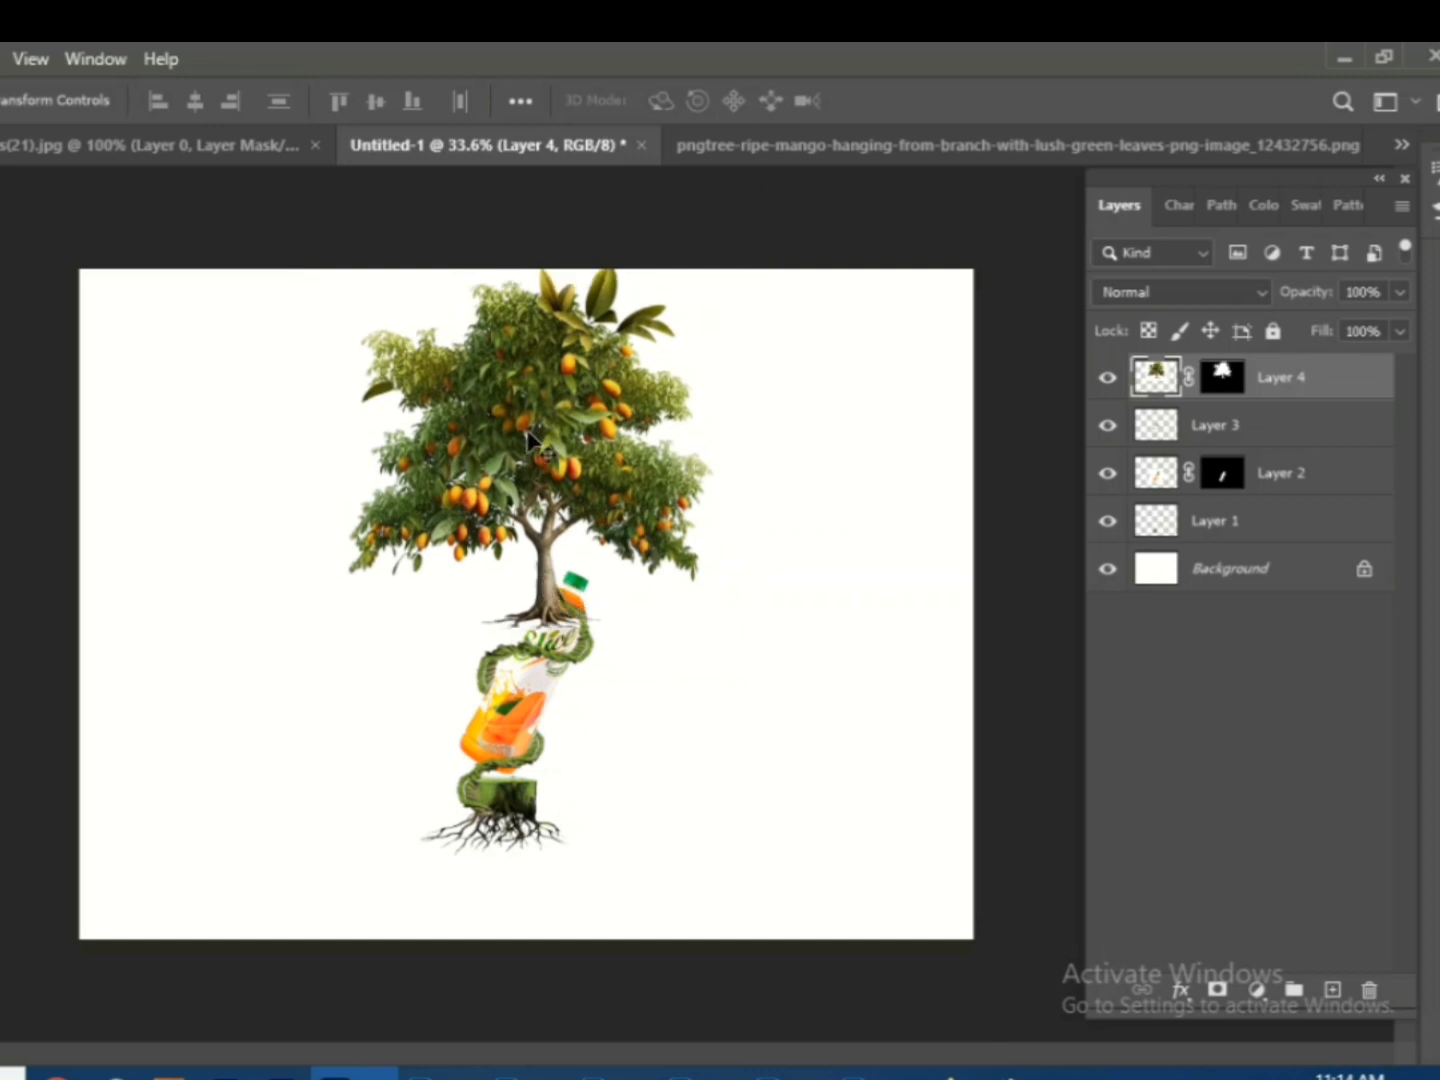
pyautogui.hotkey('ctrl', 't')
pyautogui.moveTo(757, 667); pyautogui.dragTo(703, 582)
pyautogui.moveTo(514, 412); pyautogui.dragTo(558, 488)
pyautogui.press('Return')
# - Fit the tree trunk onto the vine's top at 49% opacity, restore 100% opacity and mask away the lower trunk and roots
pyautogui.scroll(10, 803, 633)
pyautogui.moveTo(266, 520); pyautogui.dragTo(257, 520)
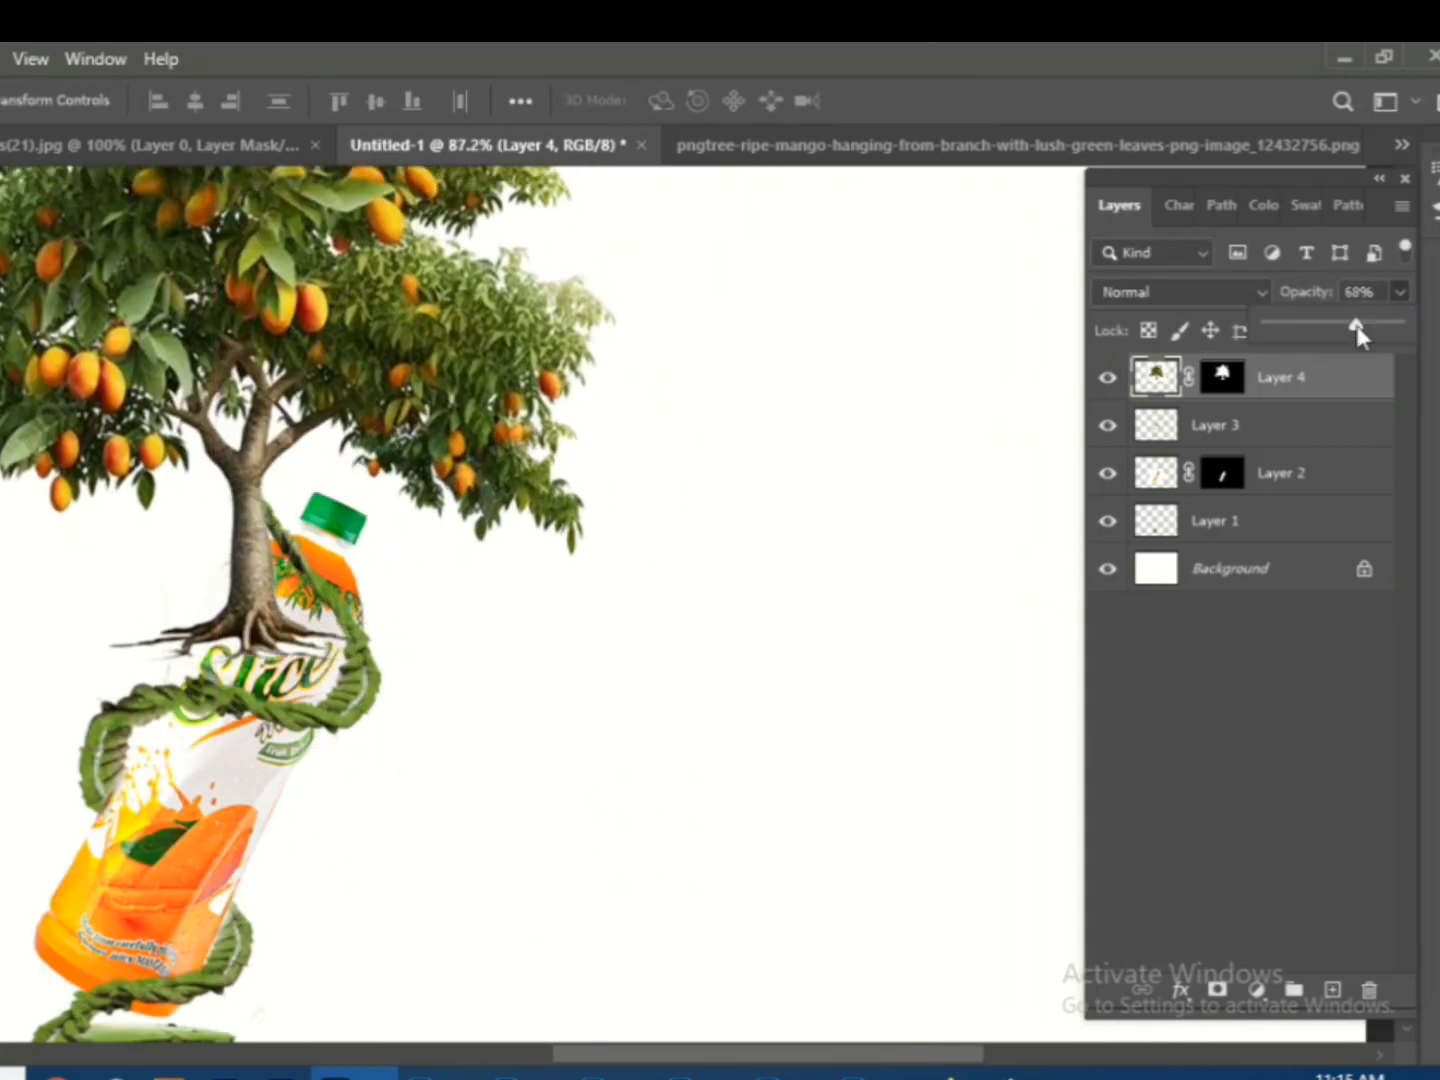
pyautogui.moveTo(1358, 335); pyautogui.dragTo(1332, 336)
pyautogui.moveTo(274, 402)
pyautogui.mouseDown()
pyautogui.moveTo(287, 340)
pyautogui.moveTo(276, 409)
pyautogui.mouseUp()
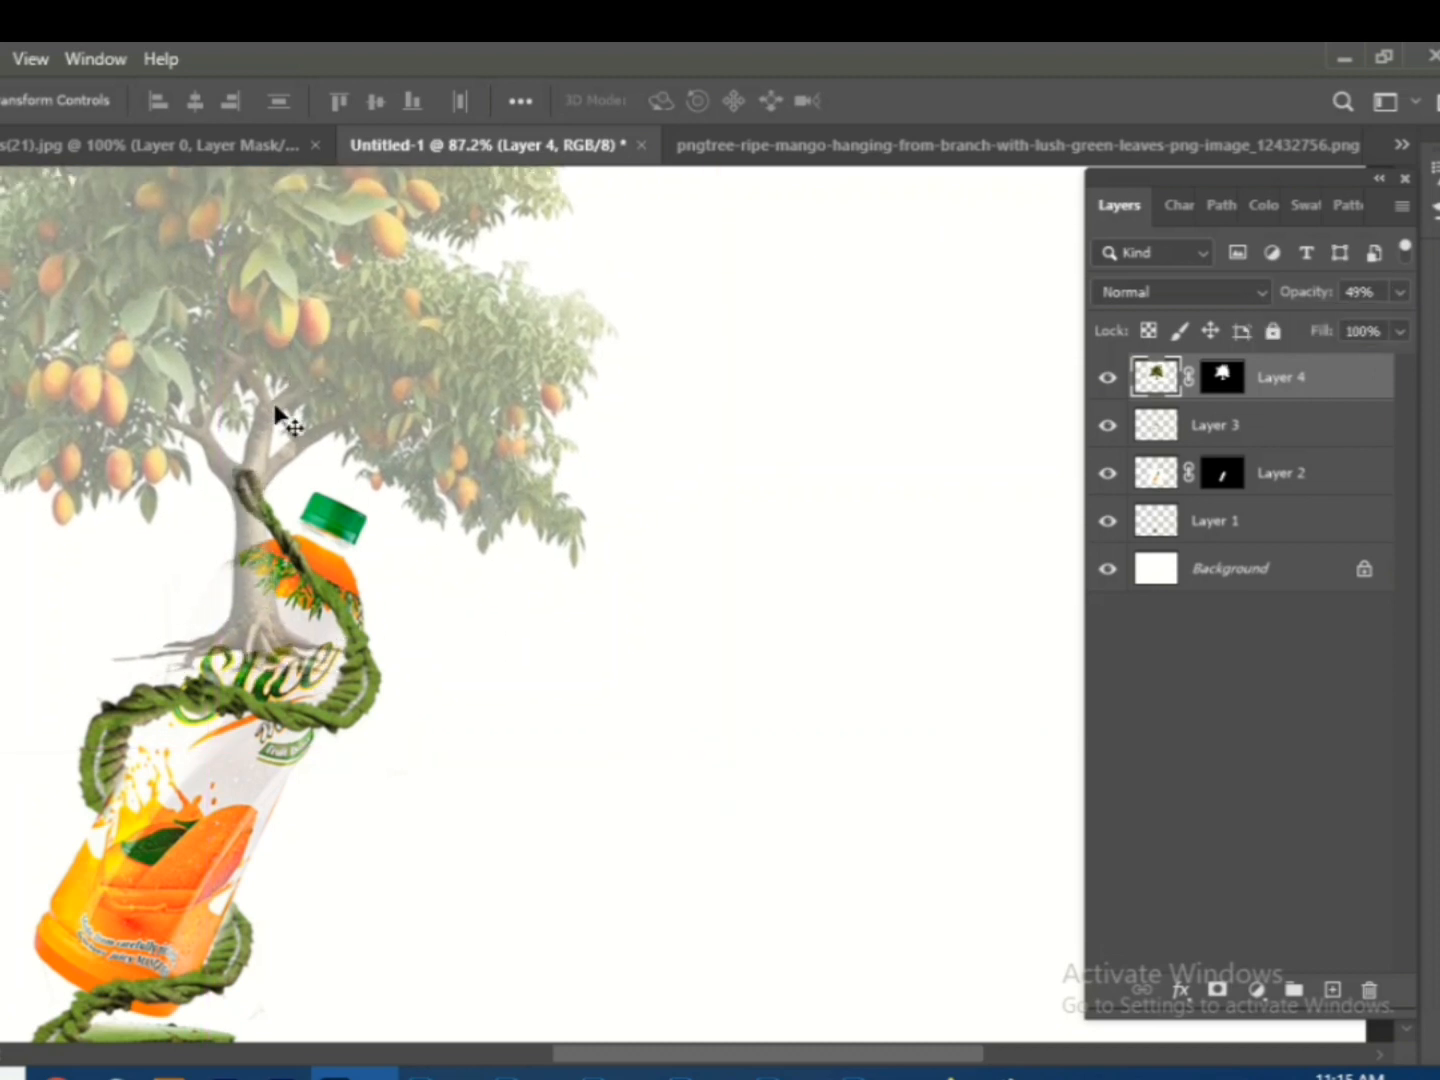
pyautogui.press('0')
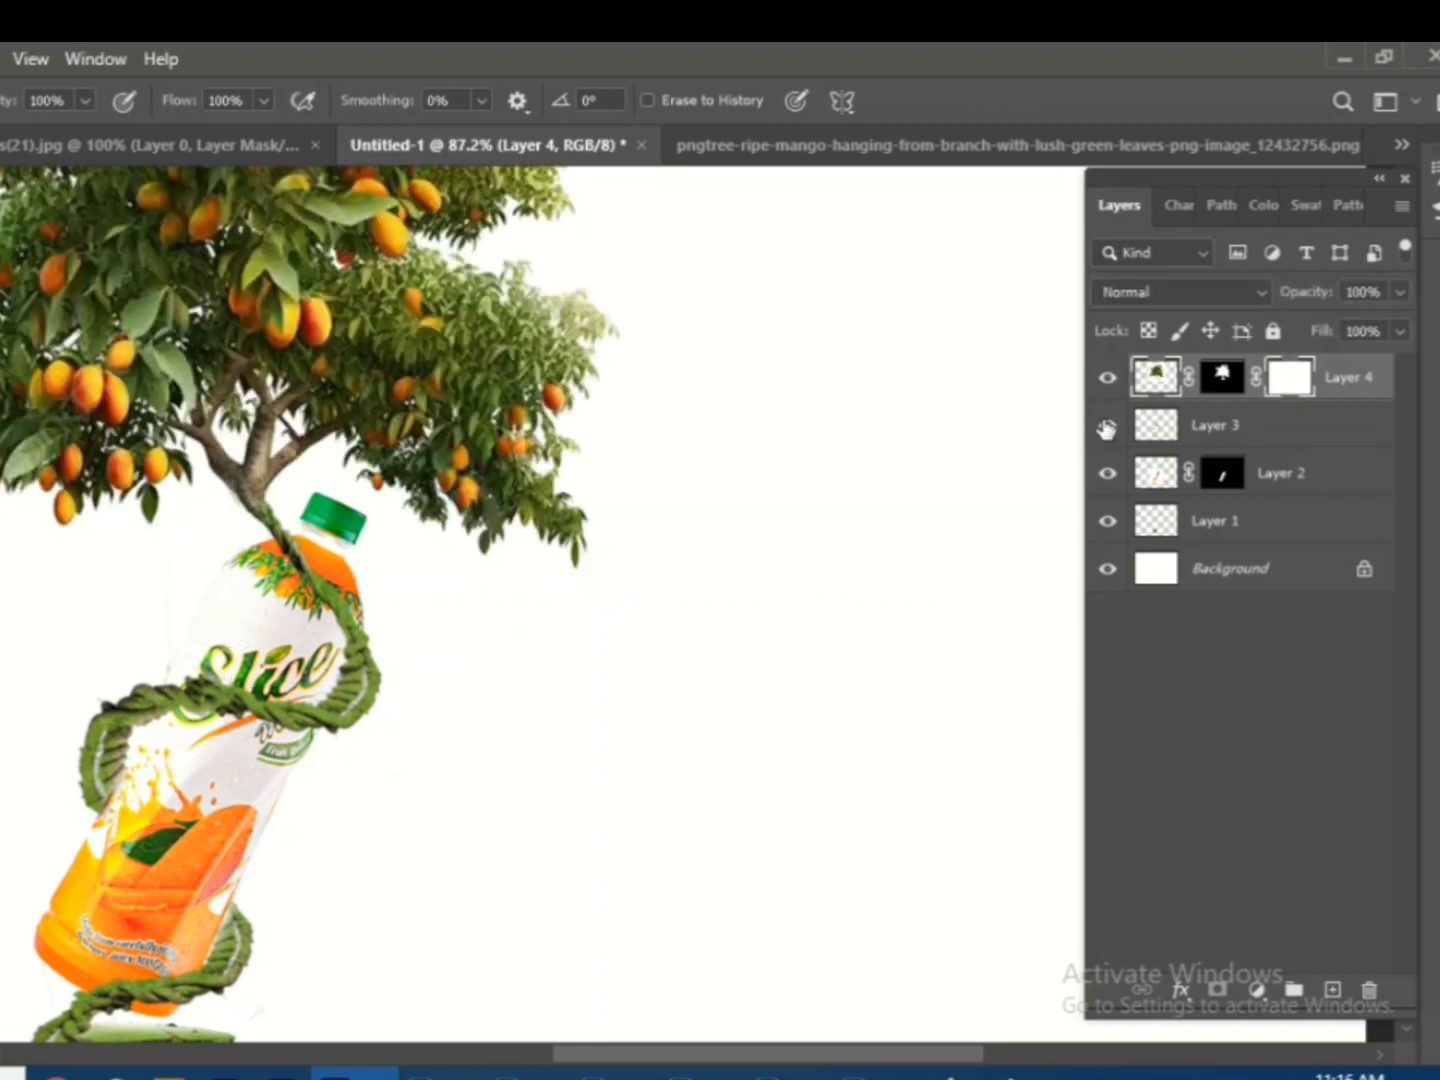
# - Warp the vine's upper end so it joins the tree trunk smoothly
pyautogui.hotkey('ctrl', 't')
pyautogui.click(806, 100)
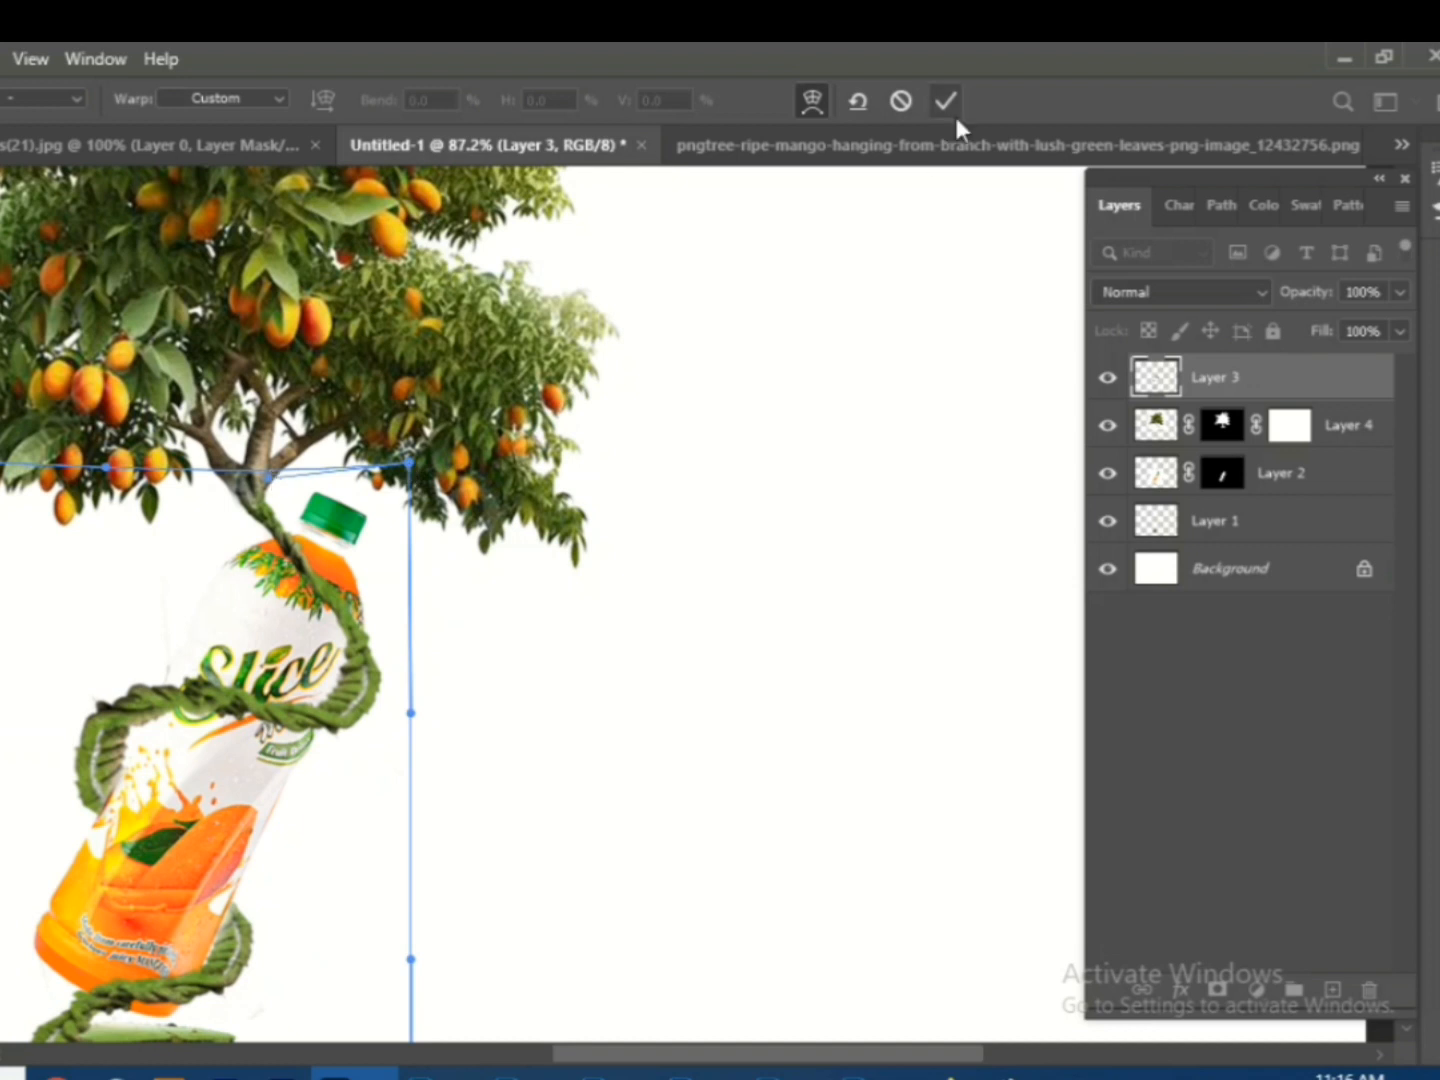
pyautogui.click(949, 103)
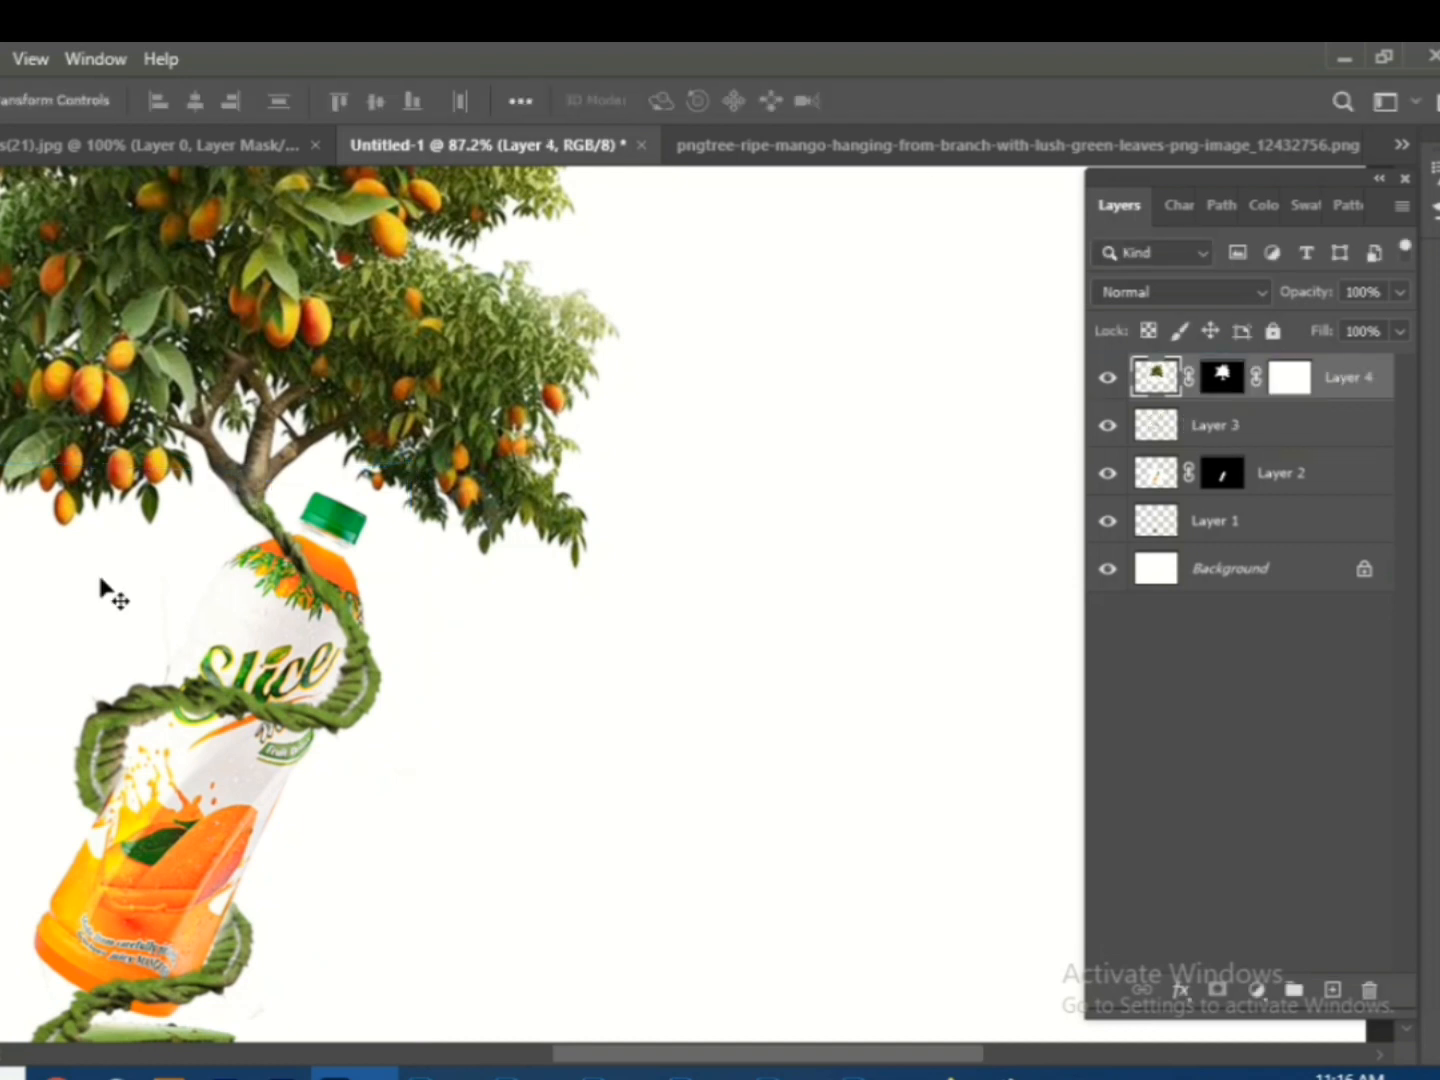
# - Add a Hue/Saturation adjustment clipped to the mango tree layer
pyautogui.click(1256, 991)
pyautogui.click(1300, 720)
pyautogui.hotkey('ctrl', 'alt', 'g')
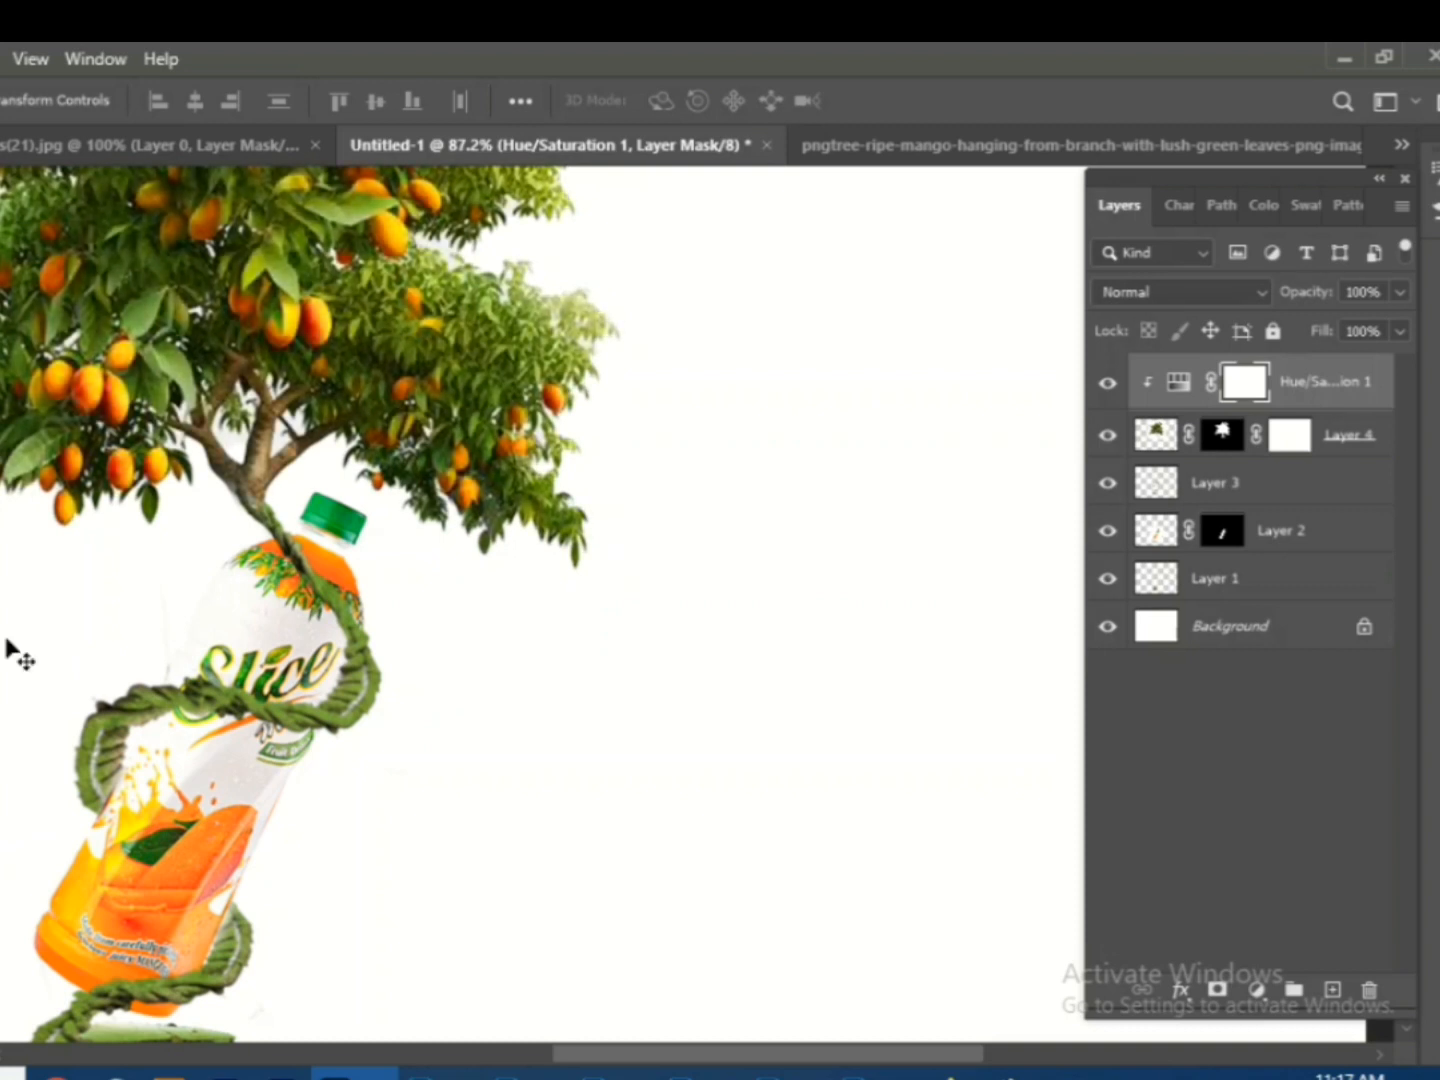
# - Warp the mango tree outward on both sides to widen its canopy while keeping the trunk on the vine
pyautogui.scroll(-5, 32, 874)
pyautogui.hotkey('ctrl', '0')
pyautogui.click(752, 389)
pyautogui.click(580, 426)
pyautogui.hotkey('ctrl', 't')
pyautogui.moveTo(768, 456); pyautogui.dragTo(771, 456)
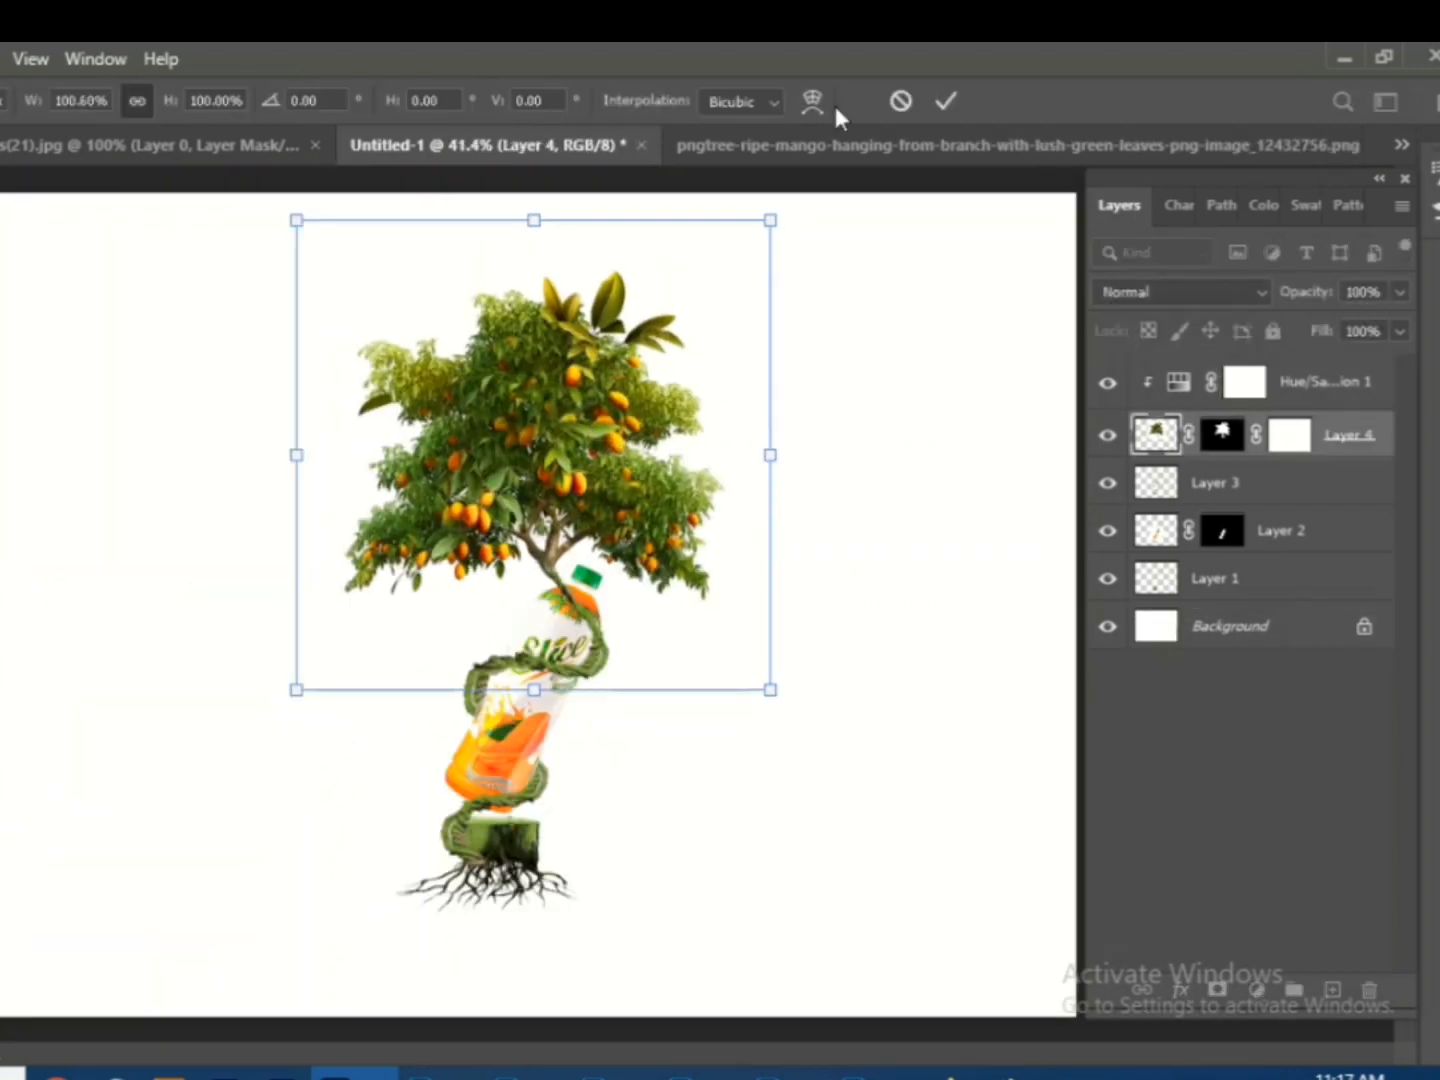
pyautogui.click(813, 101)
pyautogui.moveTo(770, 376); pyautogui.dragTo(822, 374)
pyautogui.moveTo(772, 534); pyautogui.dragTo(858, 579)
pyautogui.moveTo(296, 534); pyautogui.dragTo(256, 530)
pyautogui.moveTo(297, 377); pyautogui.dragTo(248, 376)
pyautogui.moveTo(563, 549); pyautogui.dragTo(551, 547)
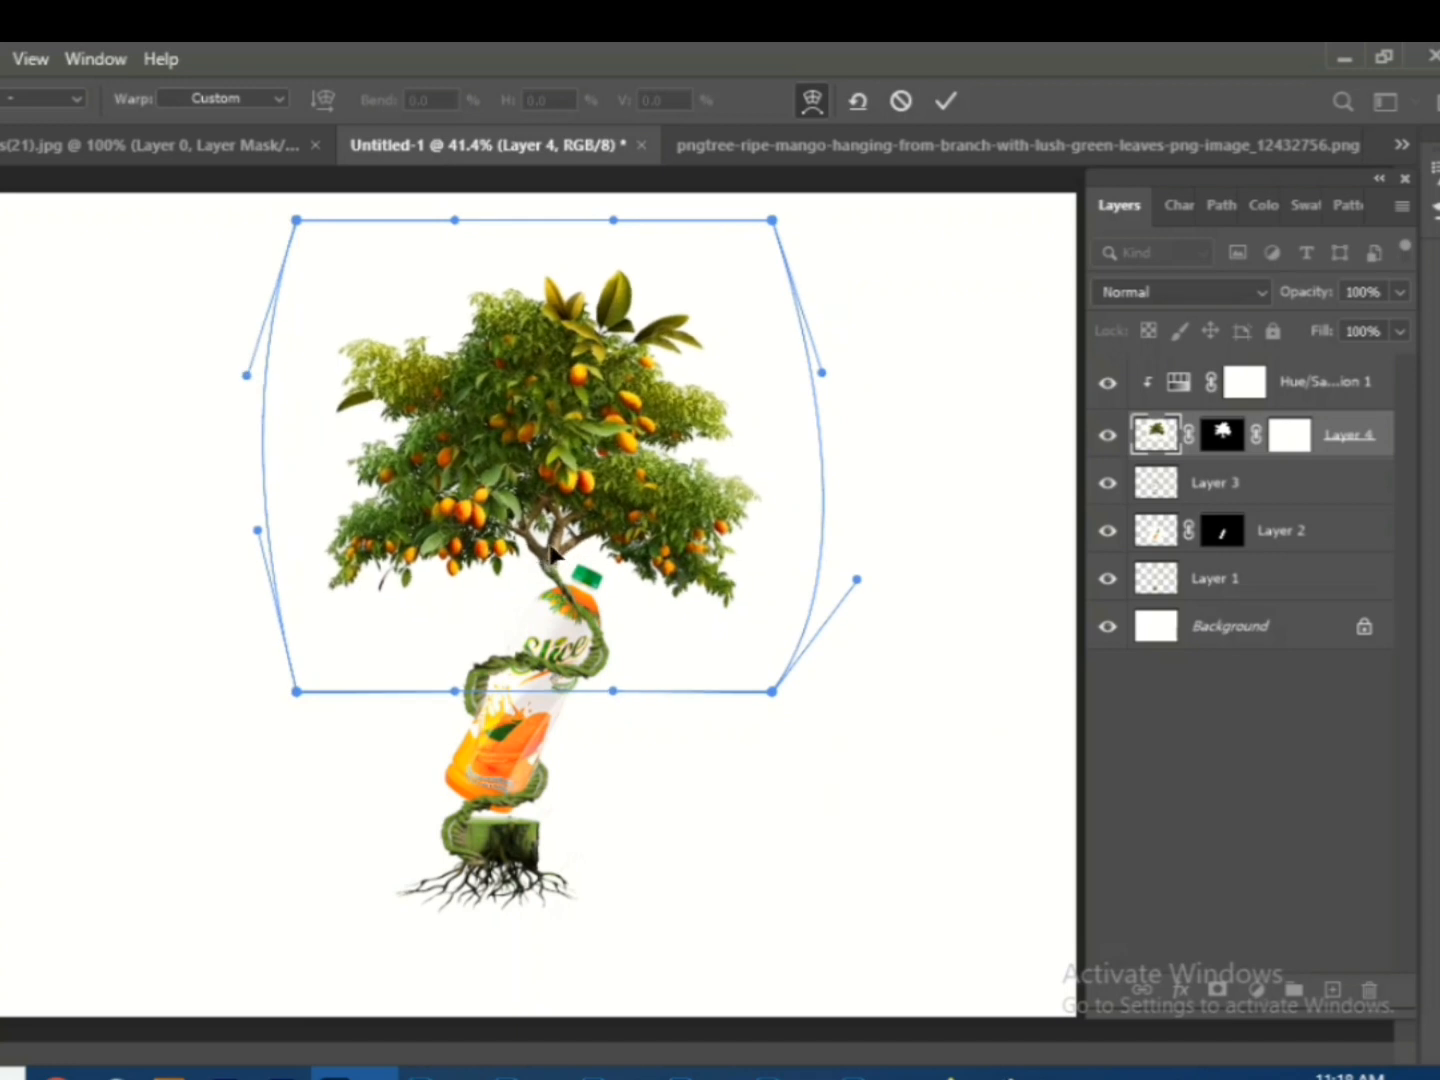
pyautogui.press('Return')
# - Merge the Hue/Saturation adjustment with the mango tree layer
pyautogui.click(1187, 766)
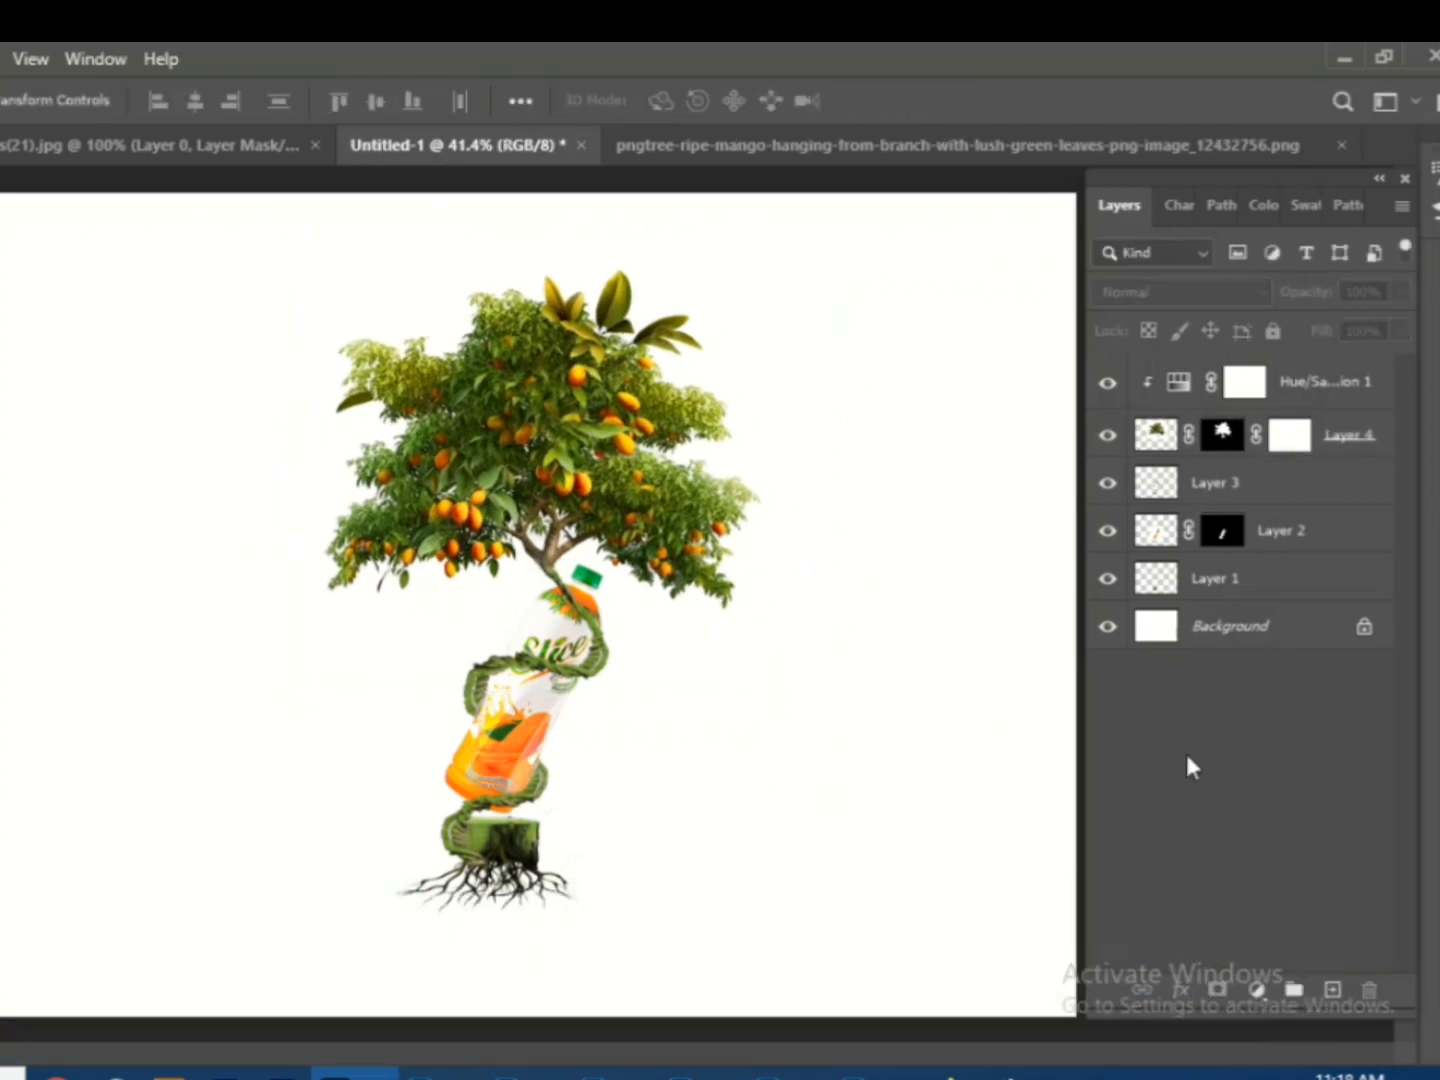
pyautogui.click(590, 434)
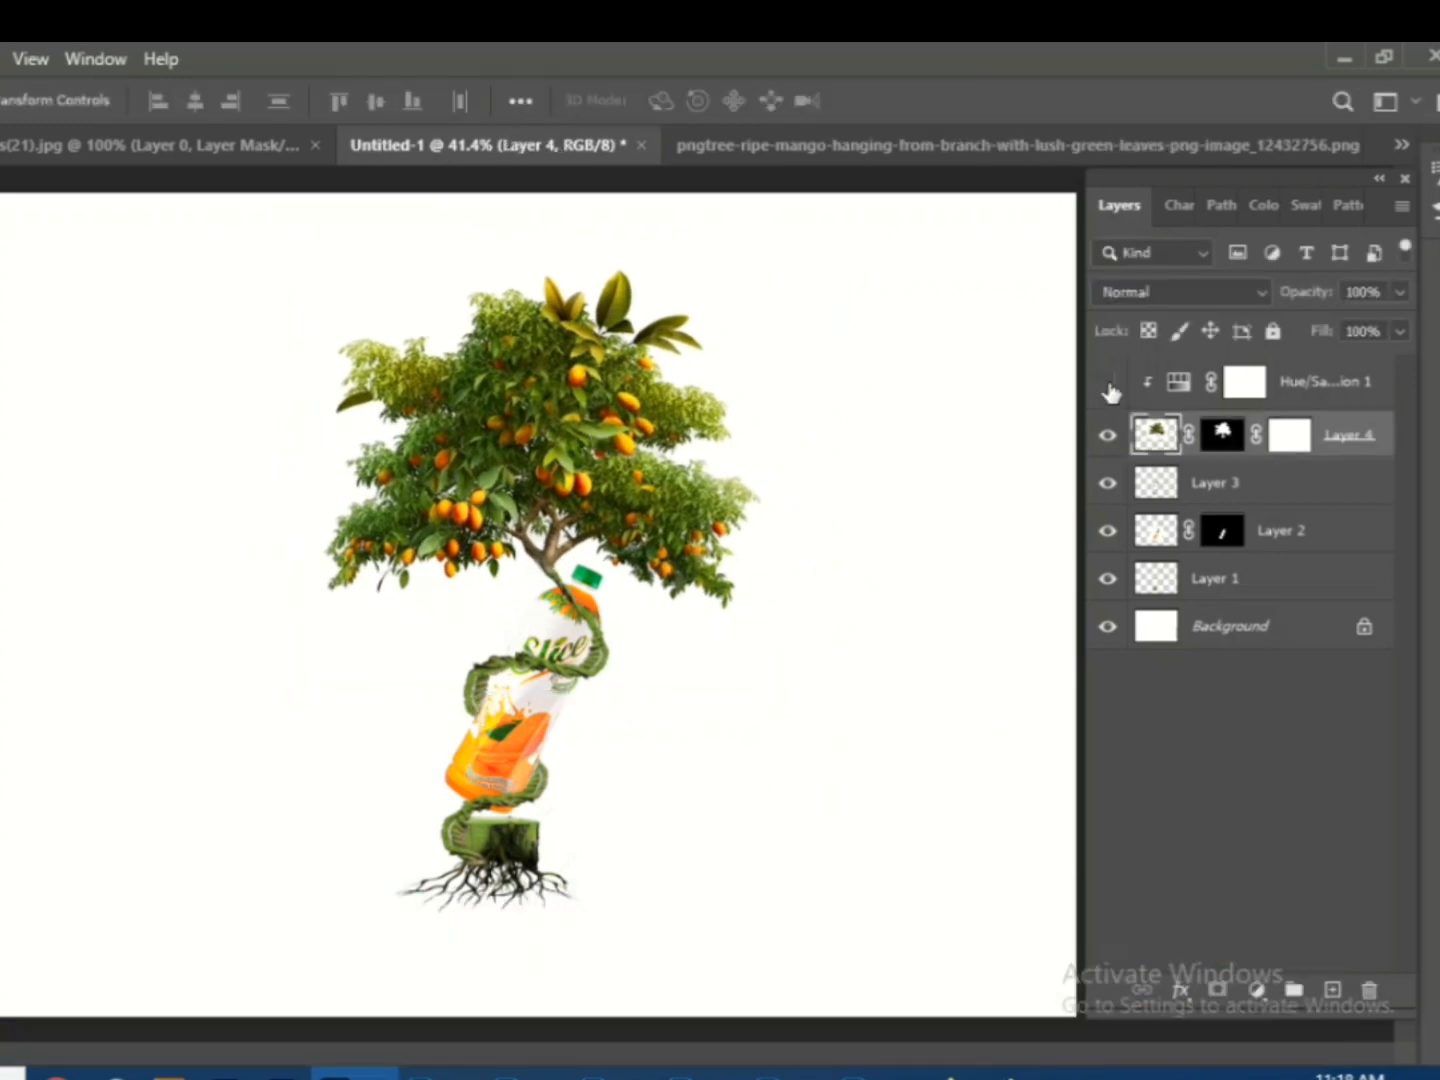
pyautogui.keyDown('shift'); pyautogui.click(1305, 398); pyautogui.keyUp('shift')
pyautogui.rightClick(1305, 398)
pyautogui.click(1004, 871)
# - Darken the tree with a clipped Brightness/Contrast adjustment and mask the effect off the upper-left canopy and trunk
pyautogui.click(1257, 991)
pyautogui.click(1130, 581)
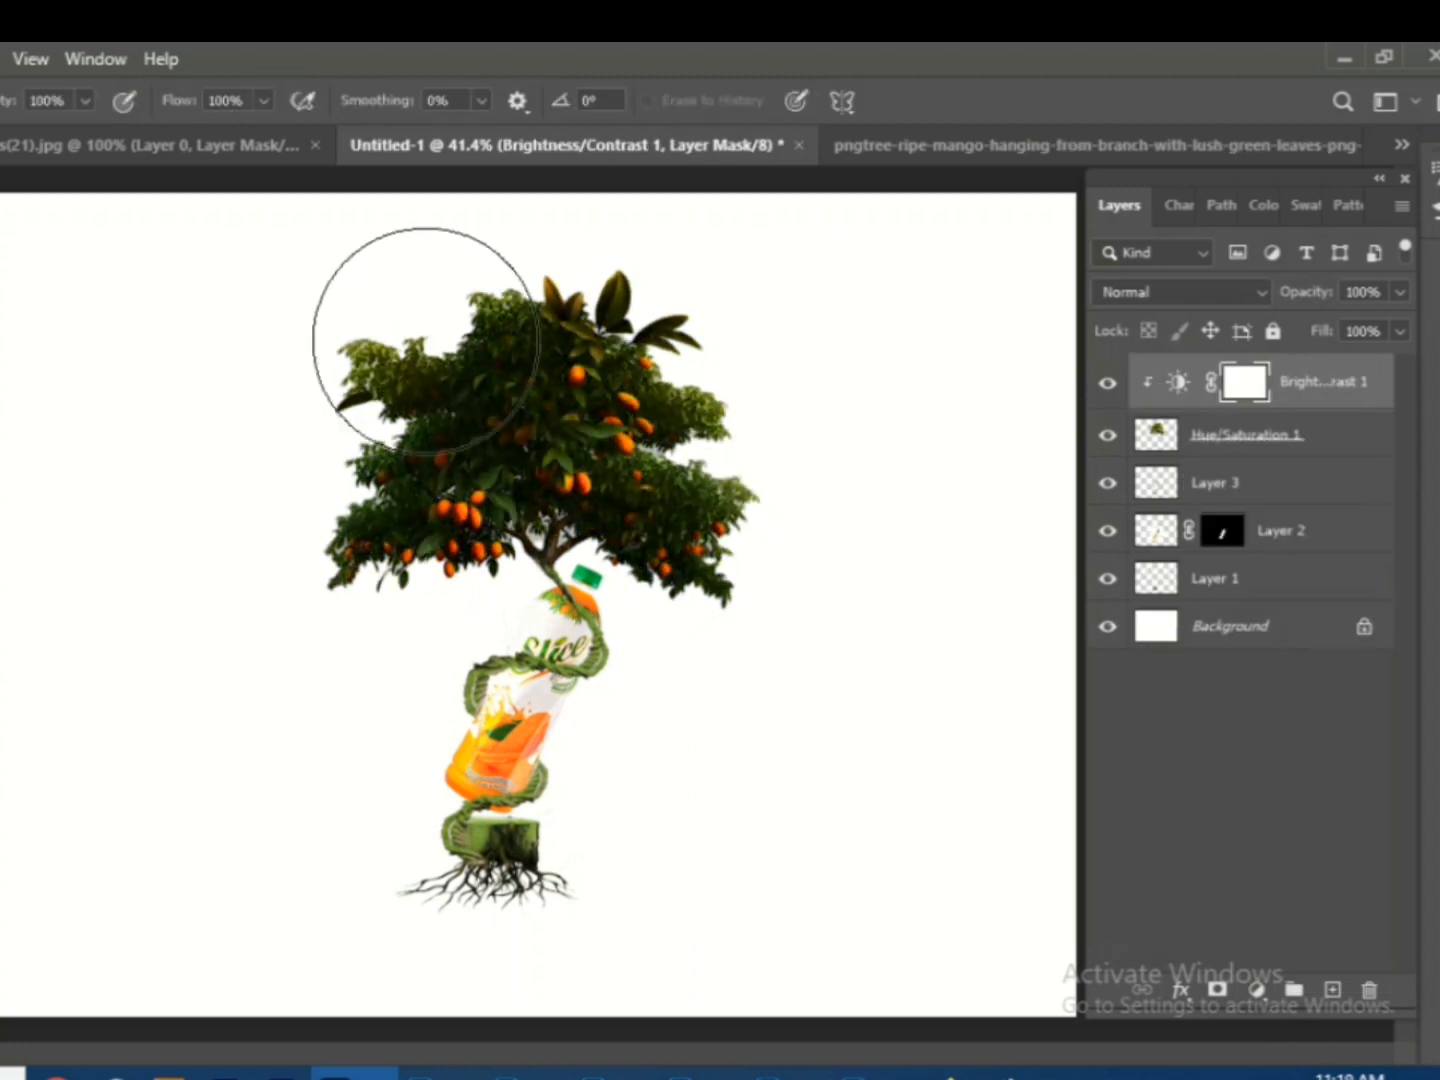
pyautogui.moveTo(426, 339); pyautogui.dragTo(264, 455)
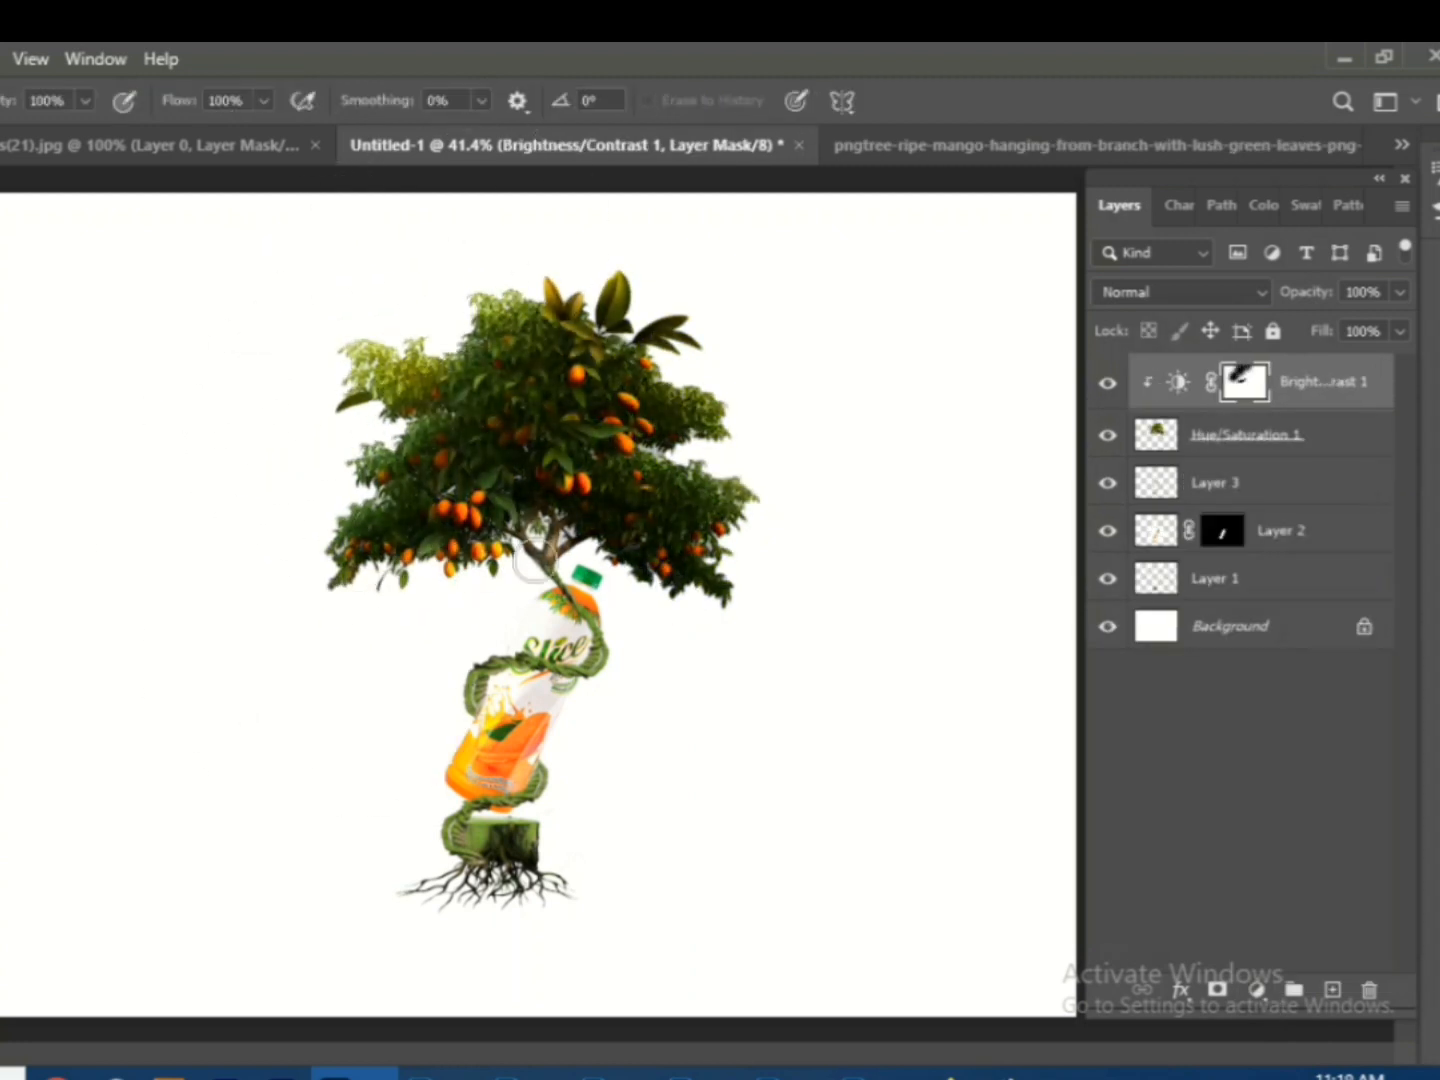
pyautogui.moveTo(533, 560); pyautogui.dragTo(381, 440)
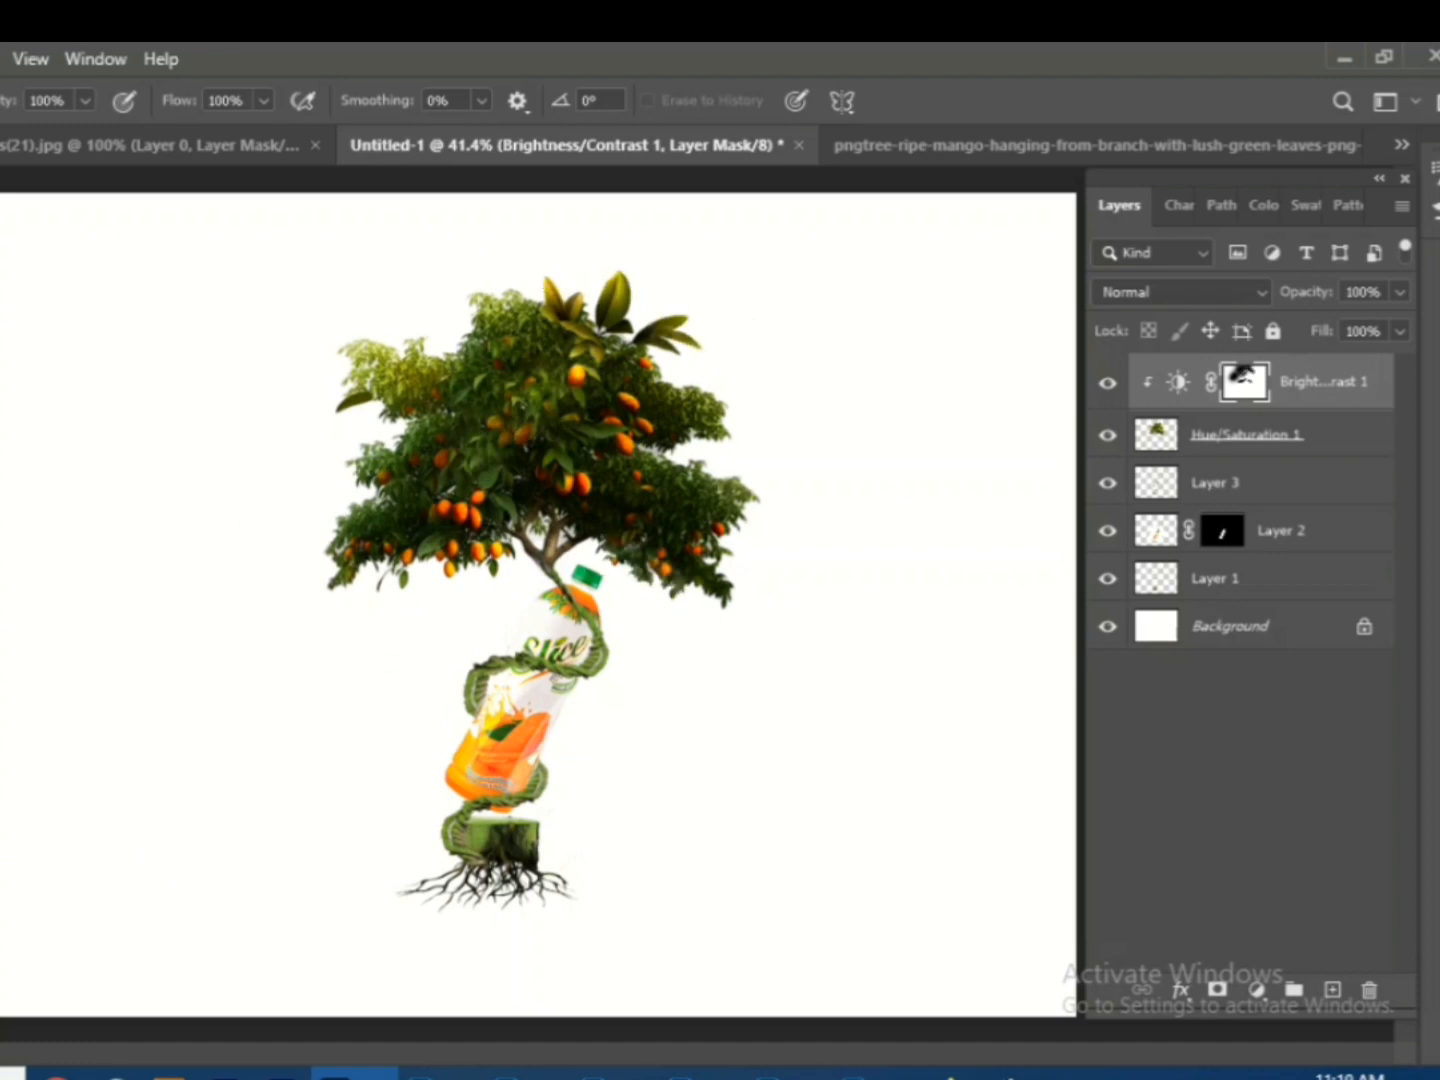
# - Try a Color Lookup adjustment clipped to the mango tree, masking the effect off the upper-left canopy and other branches
pyautogui.press('v')
pyautogui.click(1257, 990)
pyautogui.click(1319, 839)
pyautogui.click(21, 725)
pyautogui.hotkey('ctrl', 'alt', 'g')
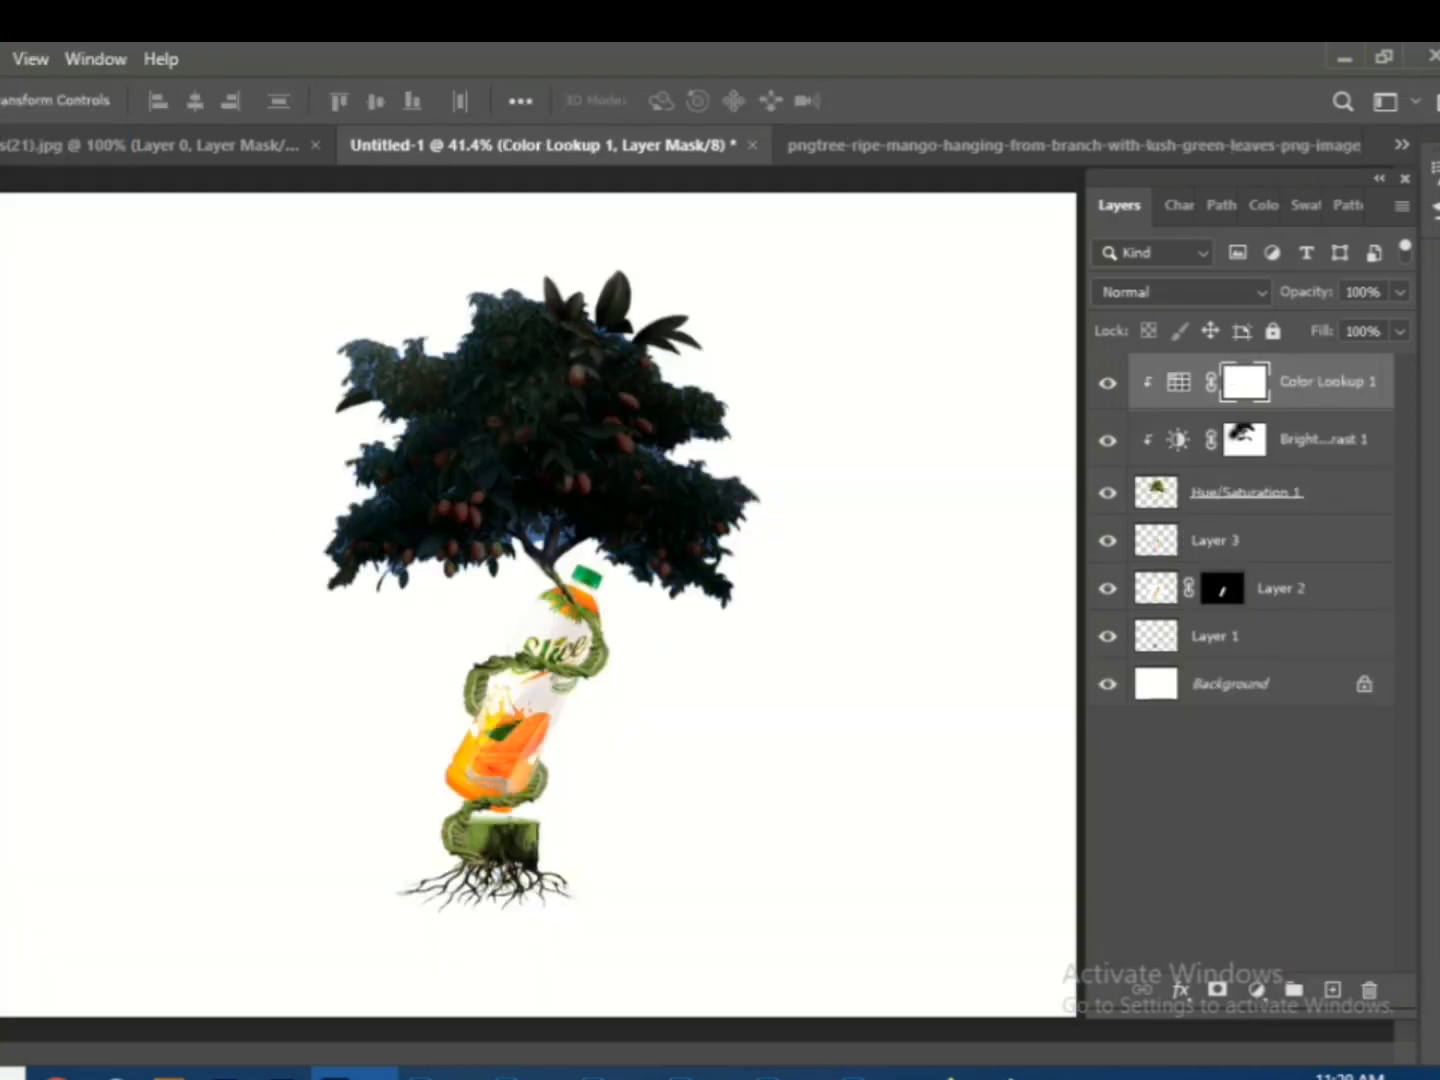
pyautogui.press('b')
pyautogui.moveTo(572, 465)
pyautogui.mouseDown()
pyautogui.moveTo(403, 354)
pyautogui.moveTo(554, 633)
pyautogui.moveTo(694, 688)
pyautogui.mouseUp()
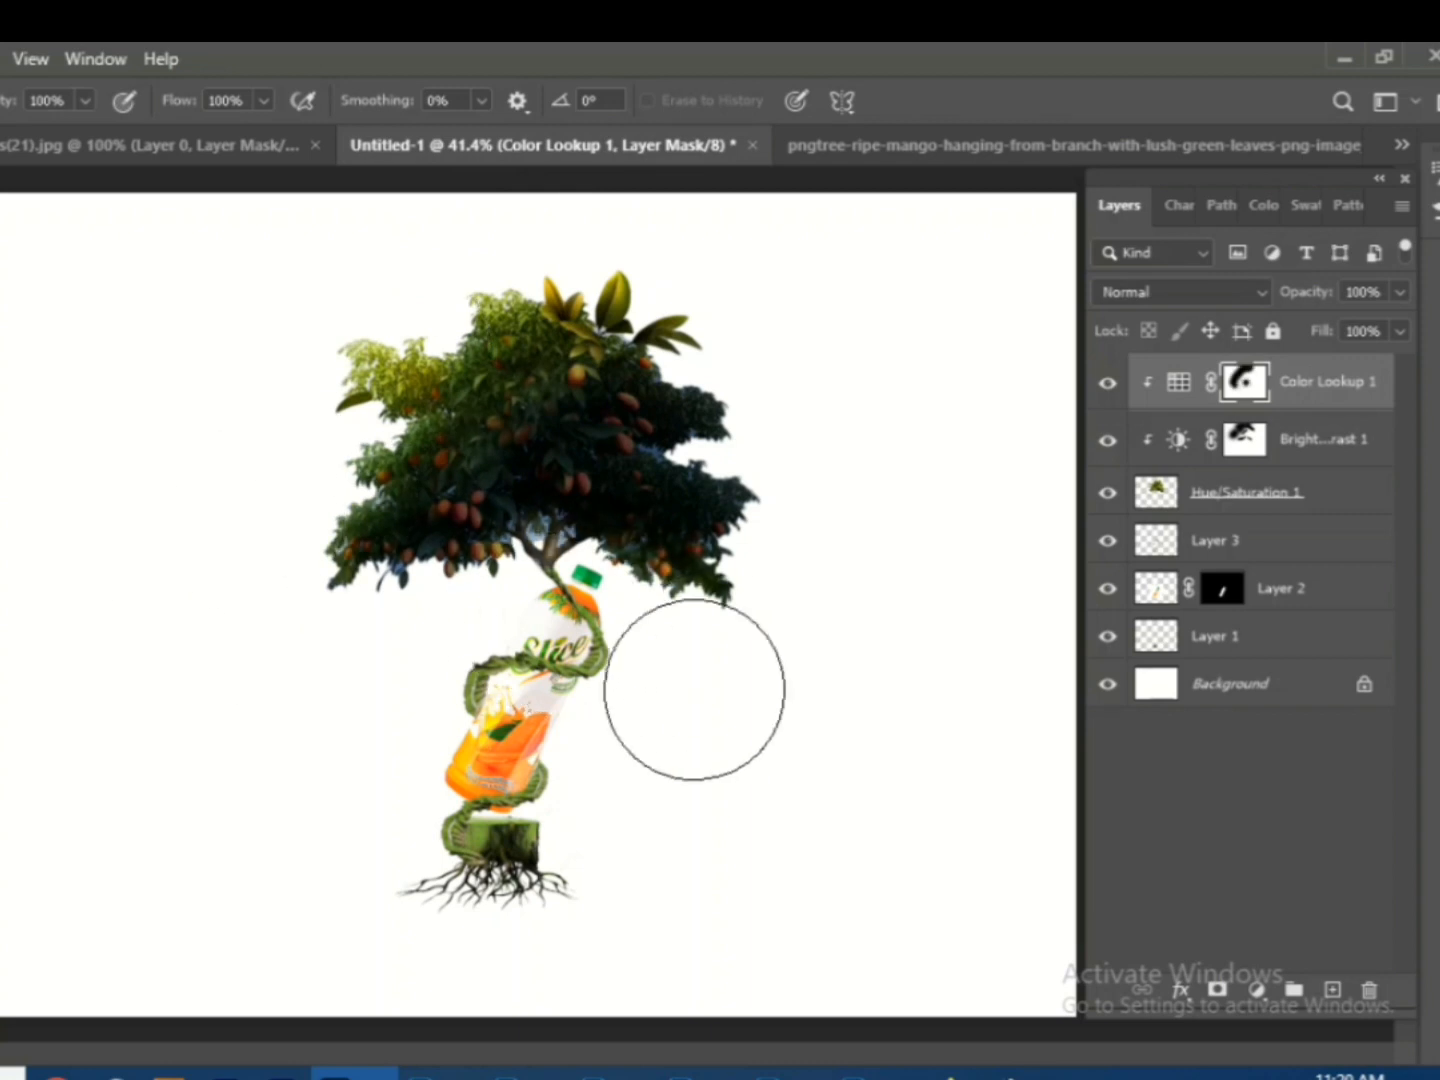
pyautogui.moveTo(430, 600); pyautogui.dragTo(359, 680)
pyautogui.moveTo(670, 441)
pyautogui.mouseDown()
pyautogui.moveTo(643, 473)
pyautogui.moveTo(670, 606)
pyautogui.mouseUp()
# - Undo the mask painting and the Color Lookup adjustment on the mango tree
pyautogui.hotkey('ctrl', 'z')
pyautogui.hotkey('ctrl', 'z')
pyautogui.hotkey('ctrl', 'z')
pyautogui.hotkey('ctrl', 'z')
pyautogui.hotkey('ctrl', 'z')
pyautogui.hotkey('ctrl', 'z')
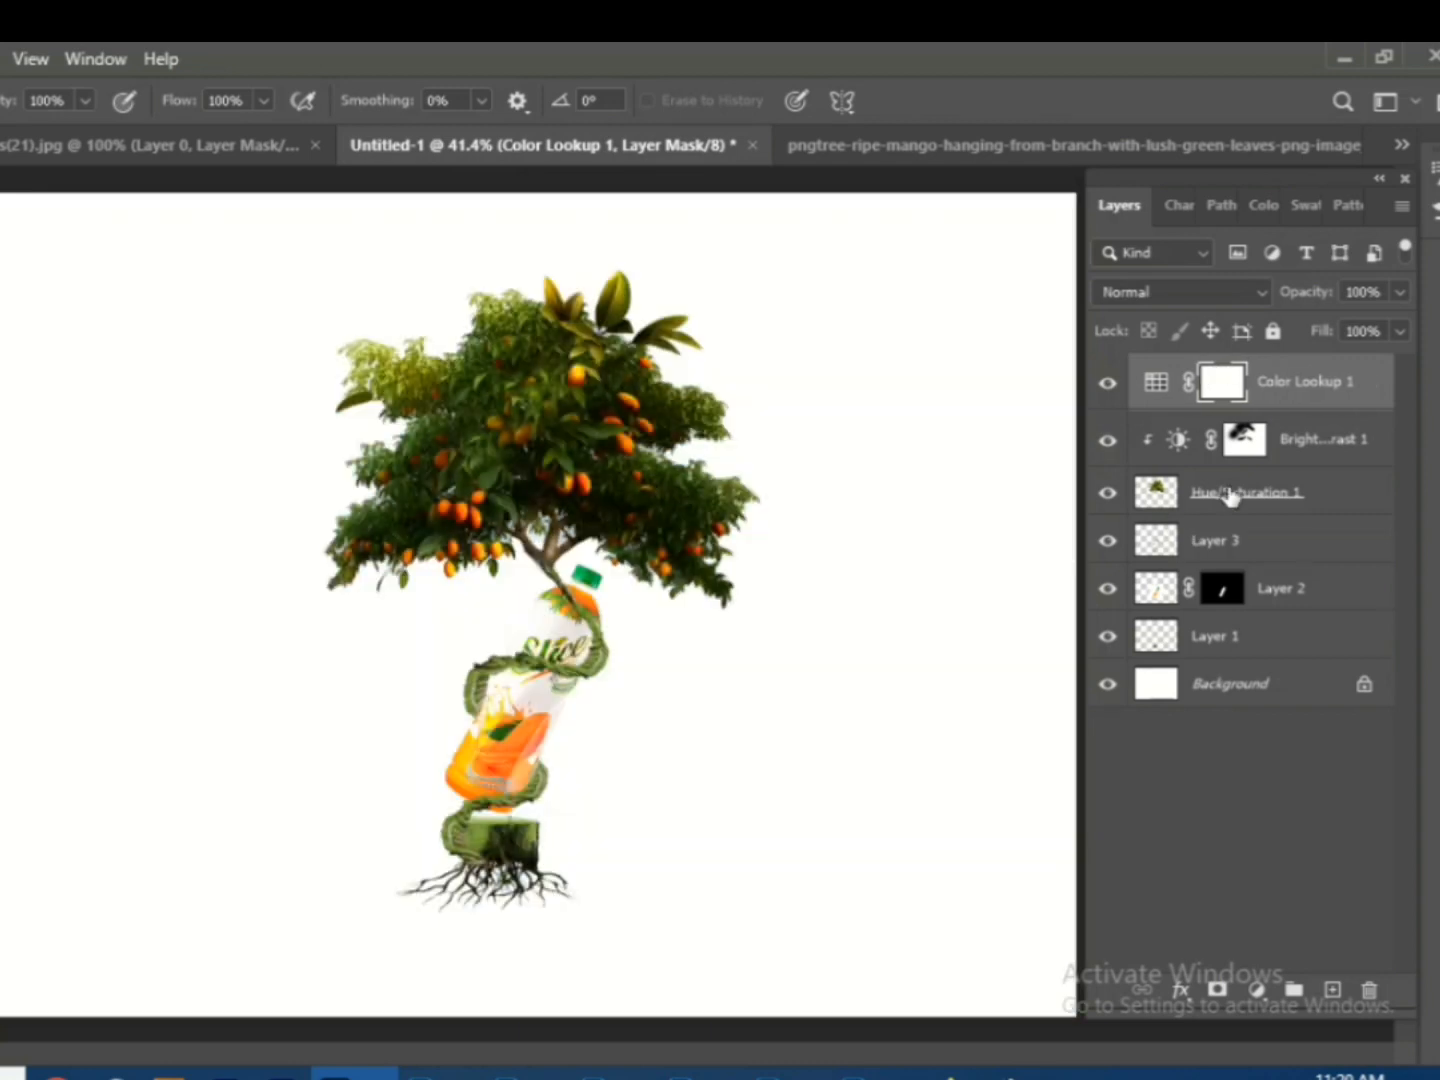
pyautogui.hotkey('ctrl', 'z')
# - Darken the bottle with a Brightness/Contrast adjustment clipped to Layer 2 and mask the effect off its left side
pyautogui.click(583, 598)
pyautogui.click(1257, 990)
pyautogui.click(919, 695)
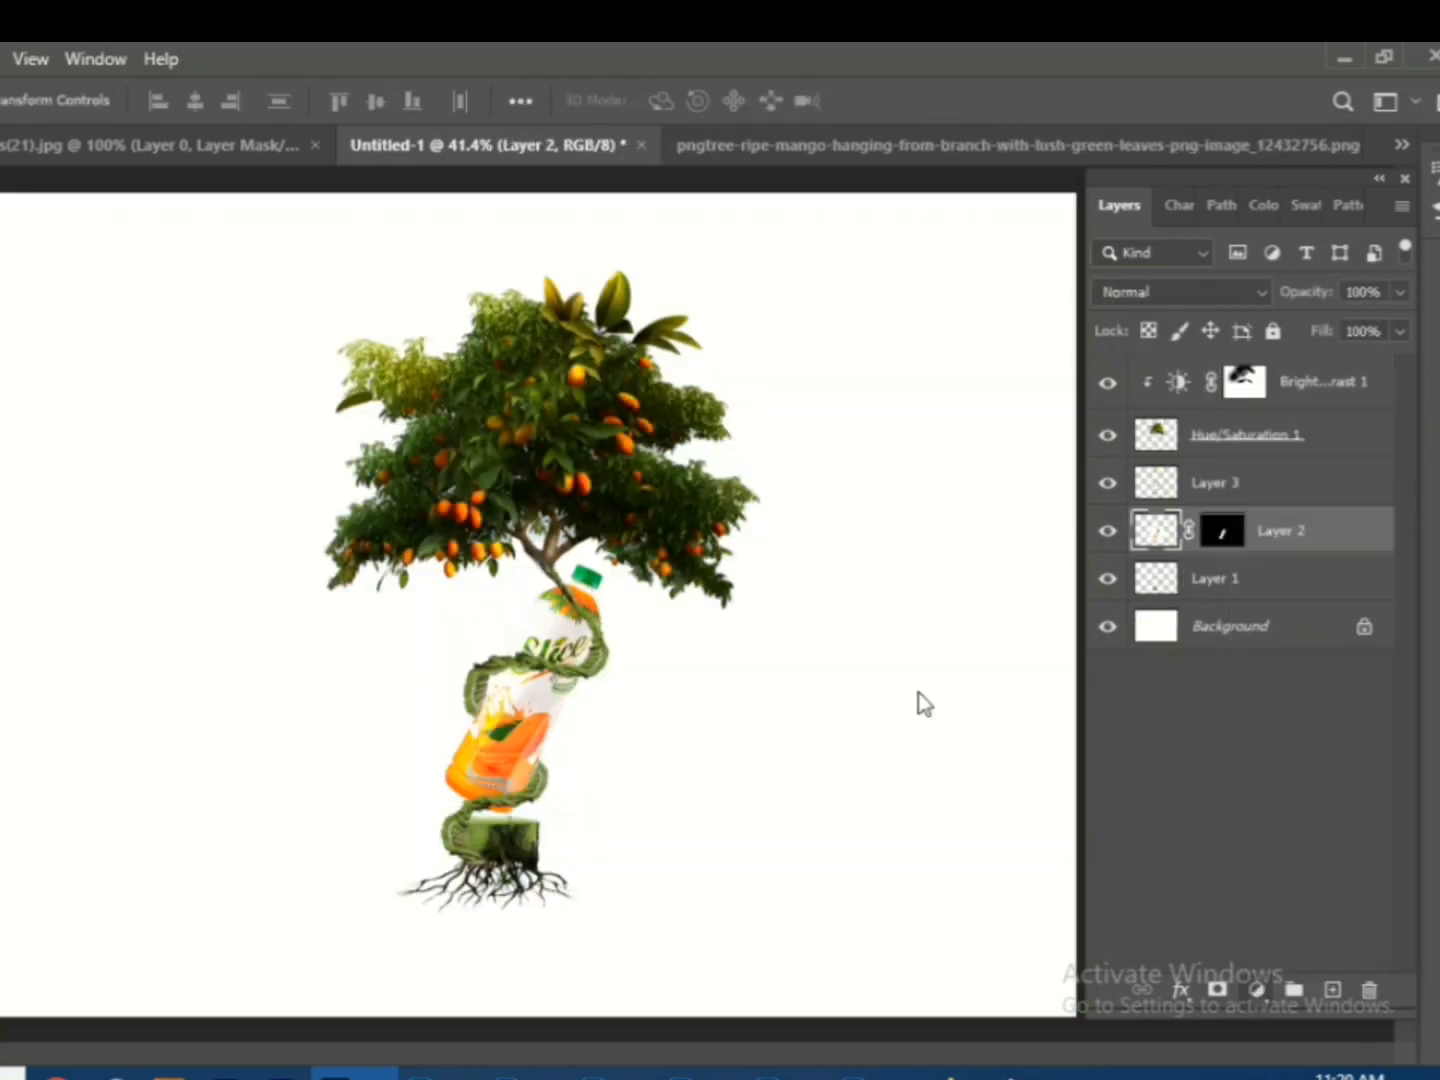
pyautogui.hotkey('ctrl', 'alt', 'g')
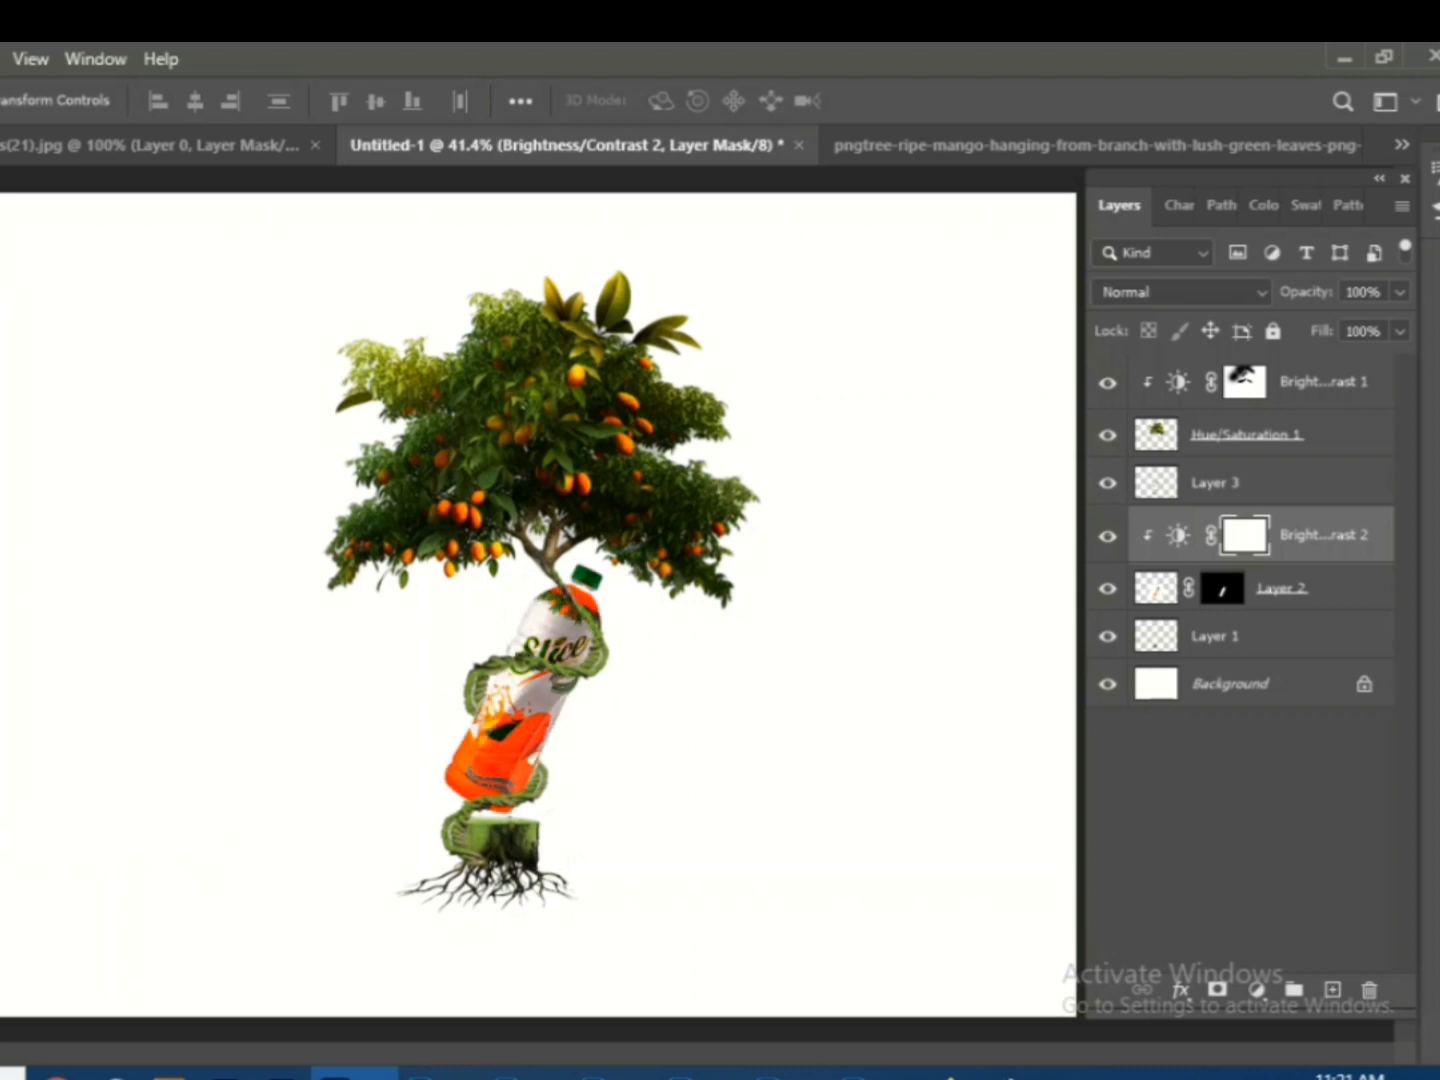
pyautogui.press('b')
pyautogui.click(510, 656)
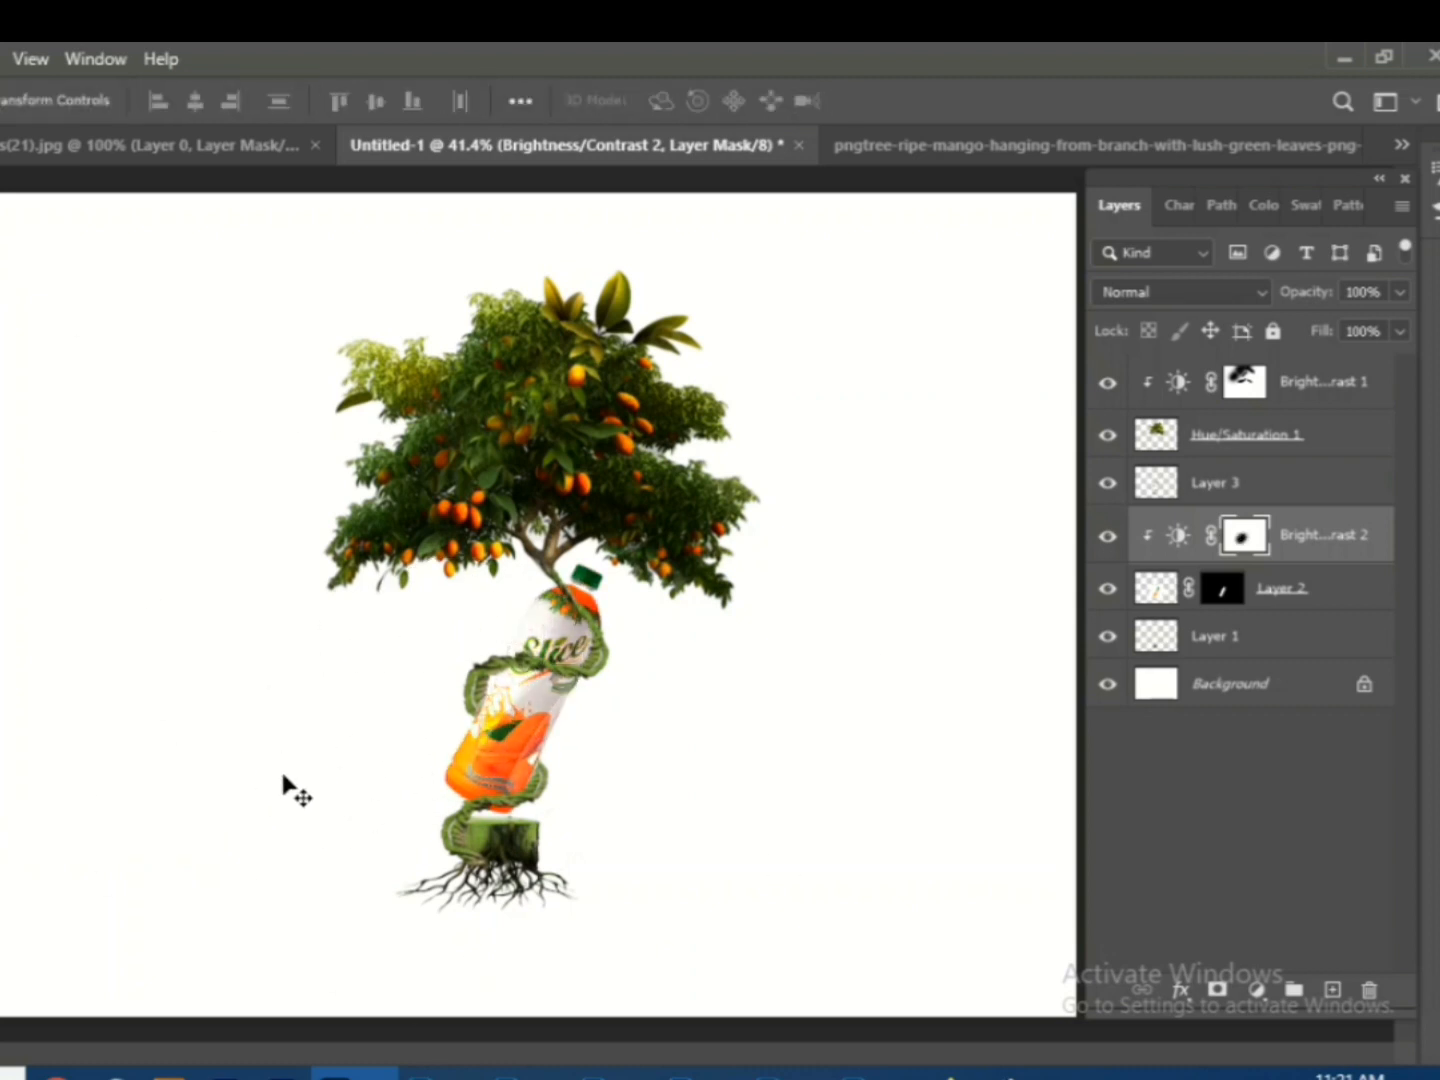
# - Bring the single leaf cutout into the composition beside the bottle and place its layer at the top of the stack
pyautogui.scroll(3, 290, 691)
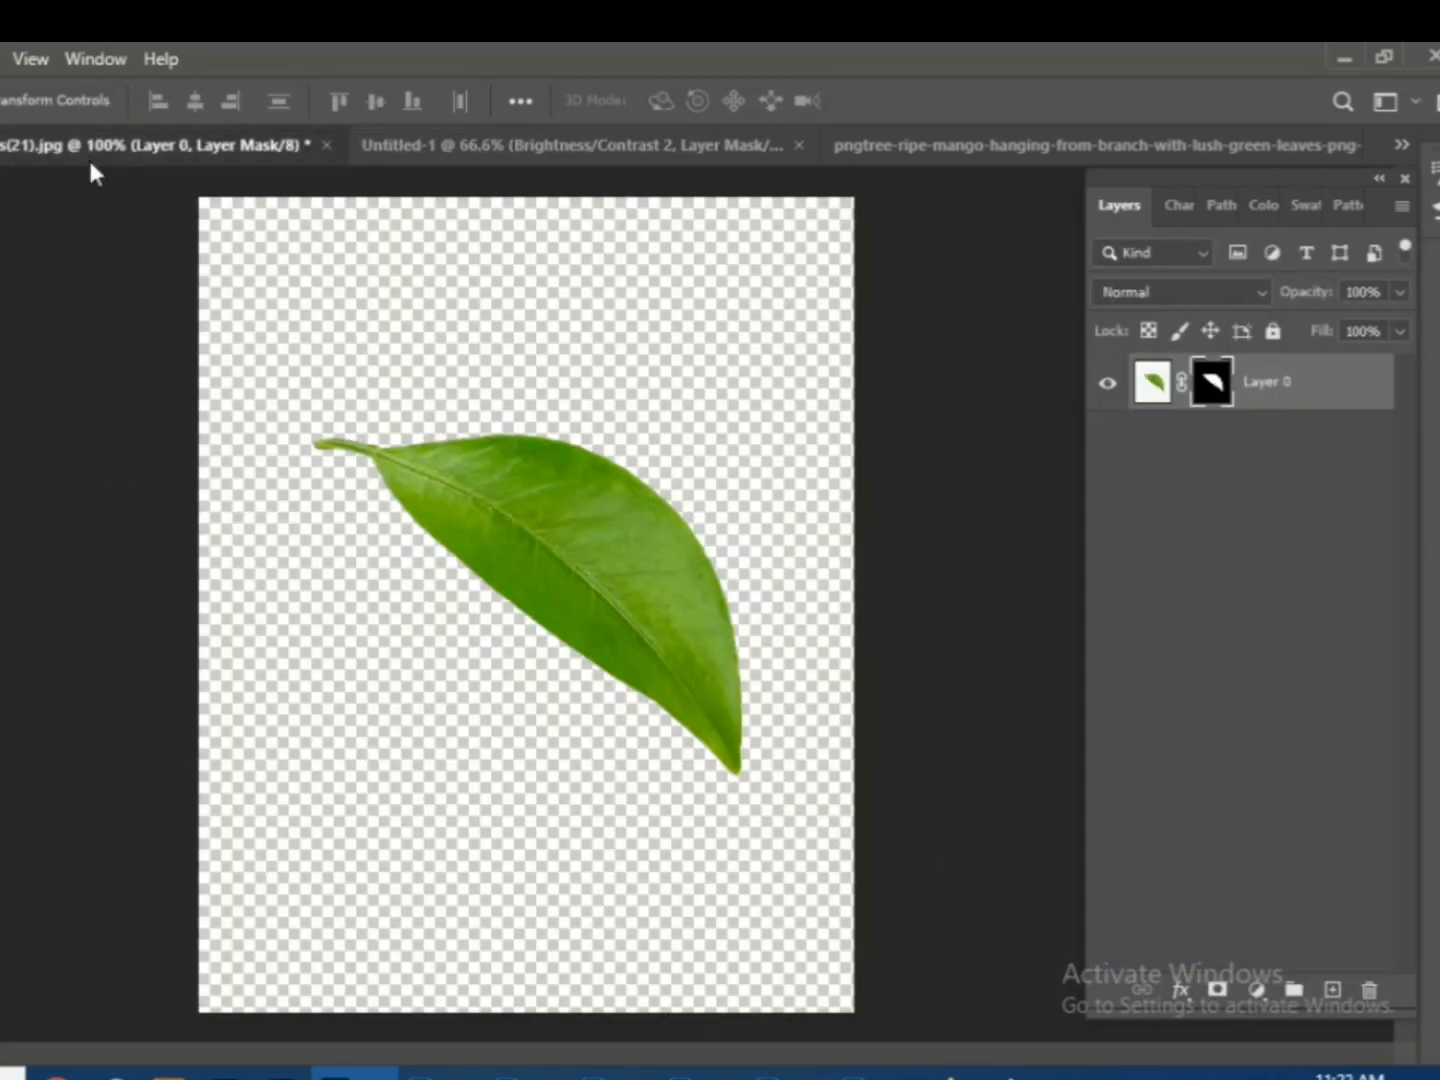
pyautogui.moveTo(90, 158); pyautogui.dragTo(60, 231)
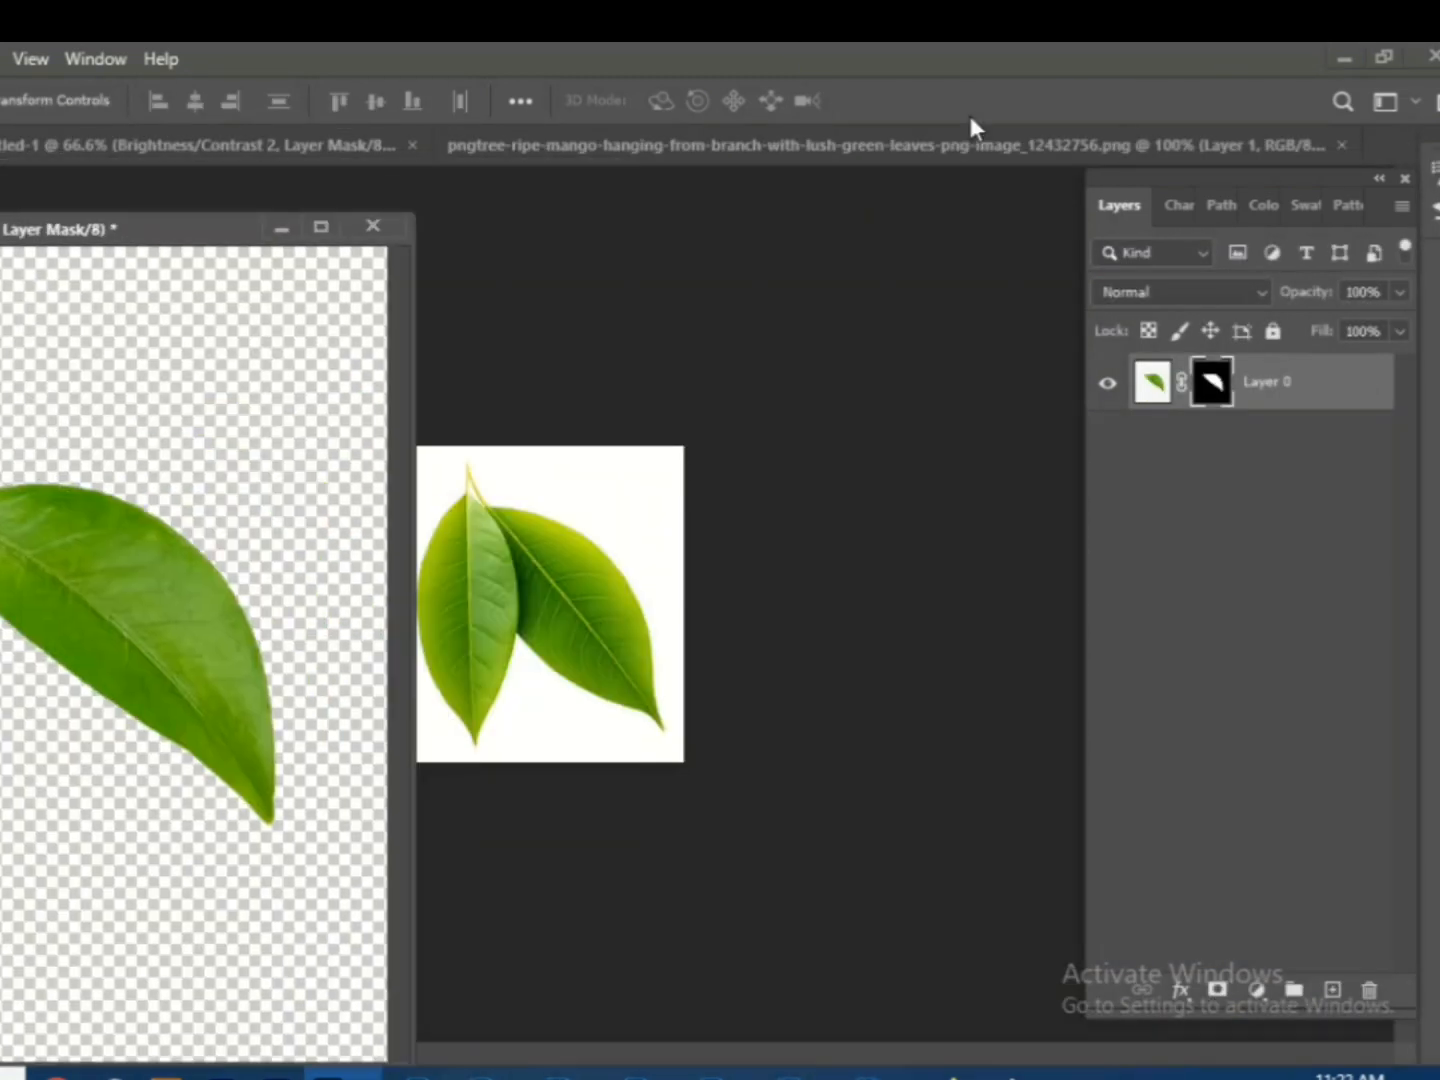
pyautogui.click(249, 145)
pyautogui.moveTo(107, 615); pyautogui.dragTo(773, 756)
pyautogui.moveTo(1325, 530); pyautogui.dragTo(1324, 372)
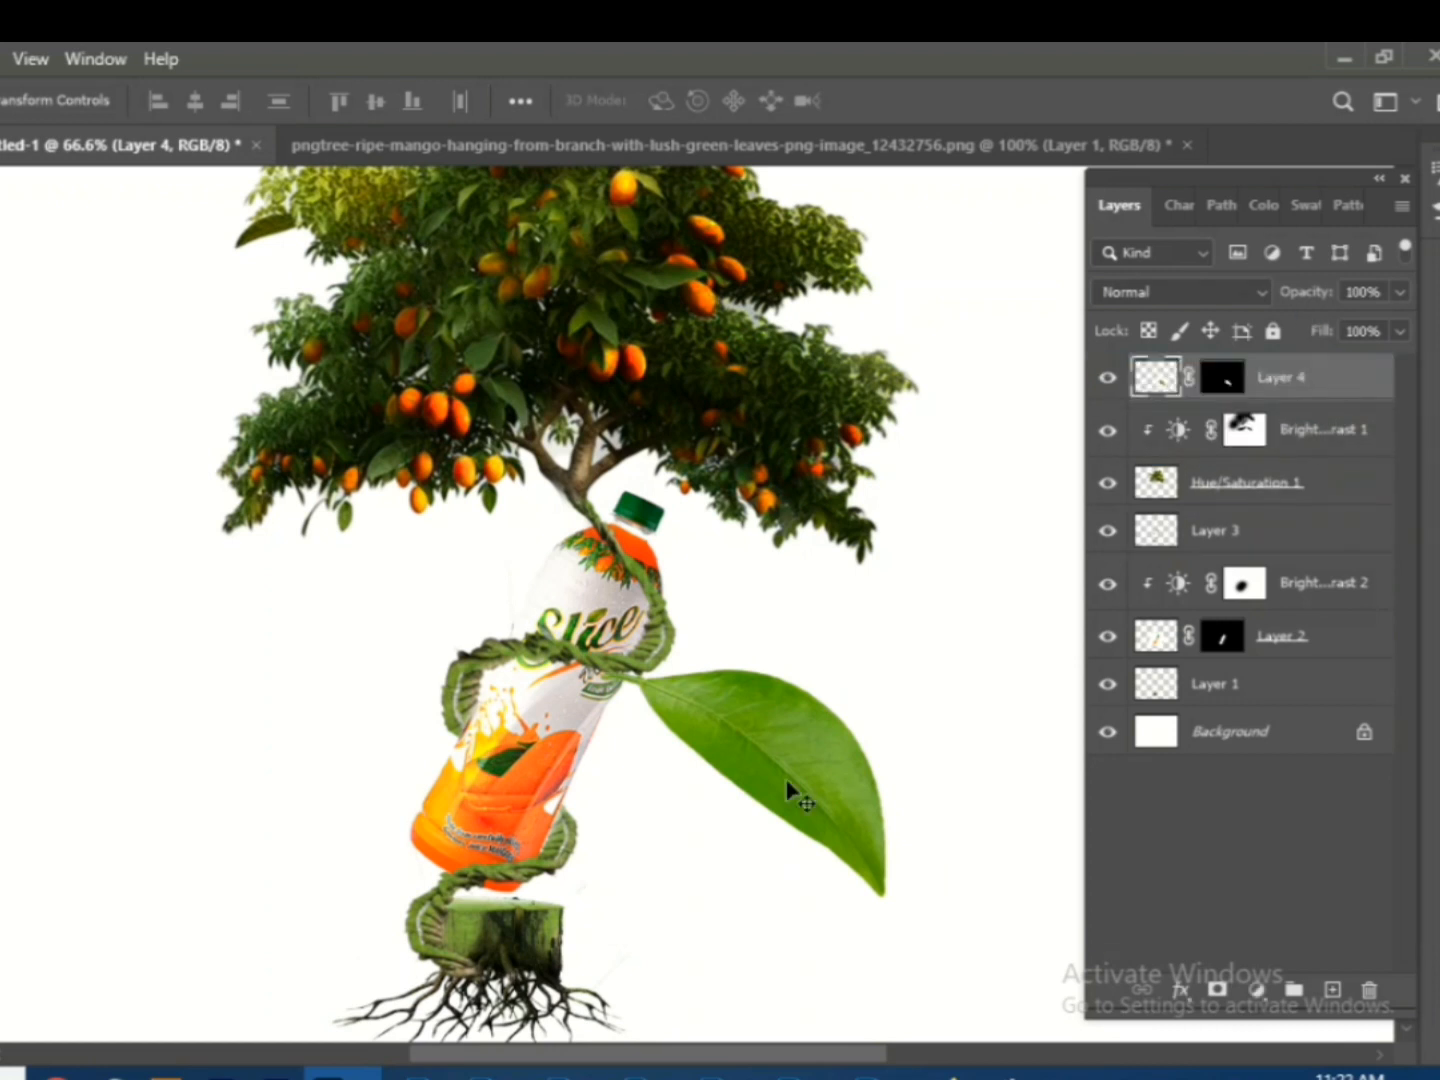
pyautogui.moveTo(788, 787); pyautogui.dragTo(835, 762)
# - Scale the leaf down to about 36%, rotate it slightly and place it to the right of the bottle's neck
pyautogui.scroll(-1, 821, 761)
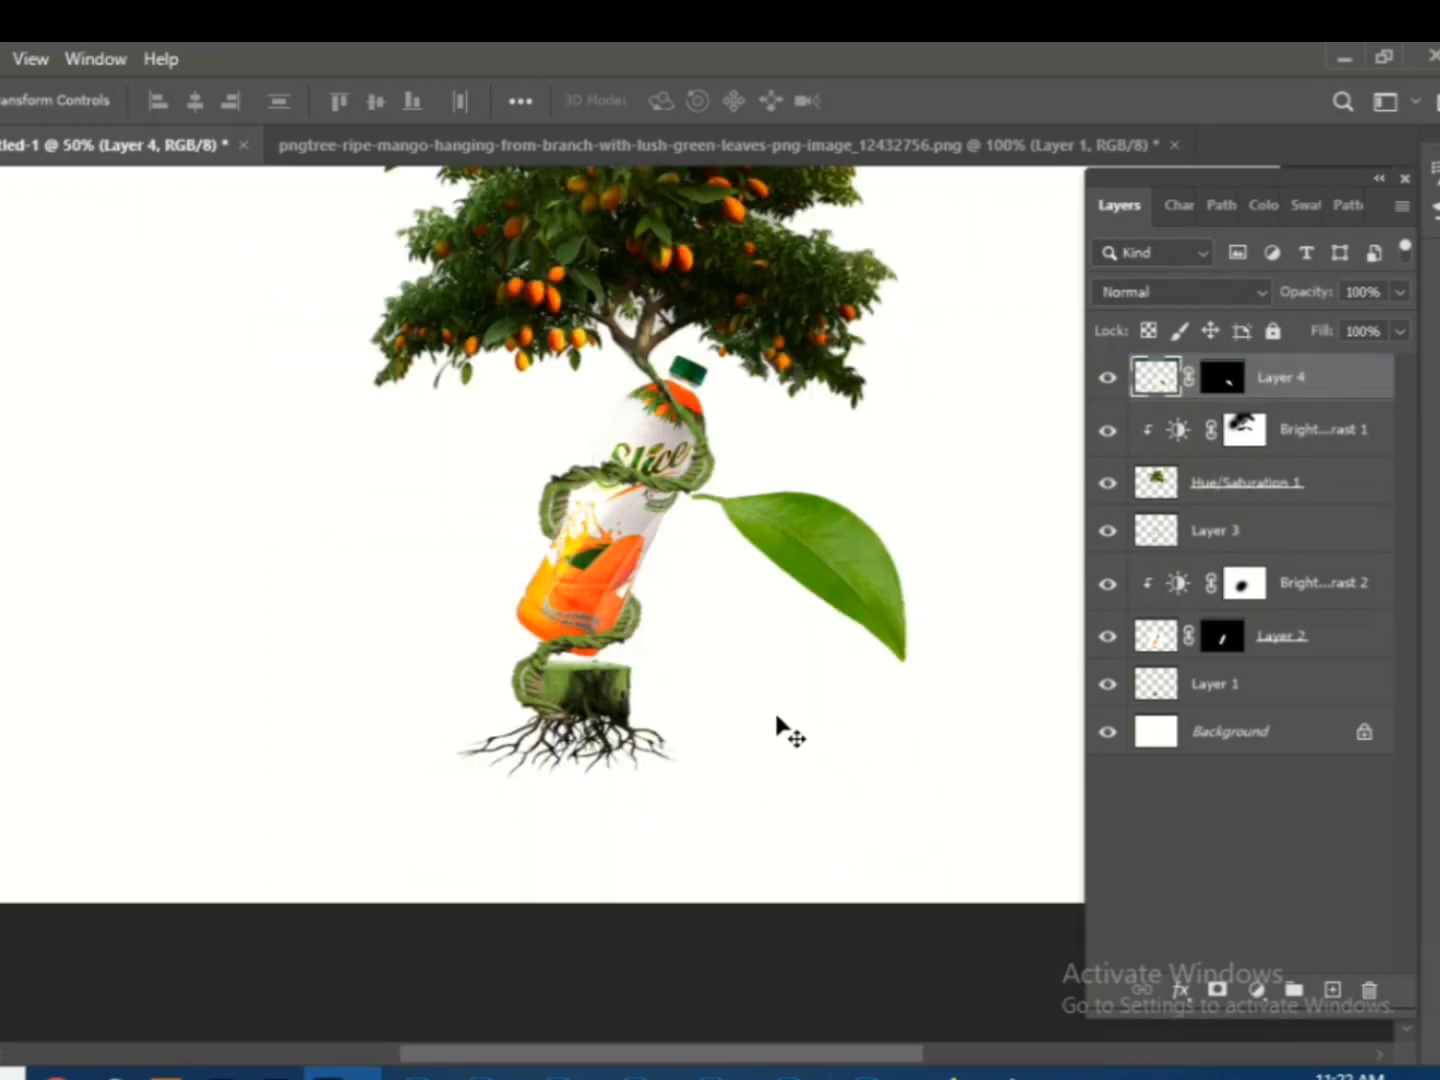
pyautogui.scroll(-2, 843, 579)
pyautogui.moveTo(675, 723); pyautogui.dragTo(705, 723)
pyautogui.hotkey('ctrl', 't')
pyautogui.moveTo(773, 841); pyautogui.dragTo(643, 680)
pyautogui.moveTo(609, 635); pyautogui.dragTo(640, 653)
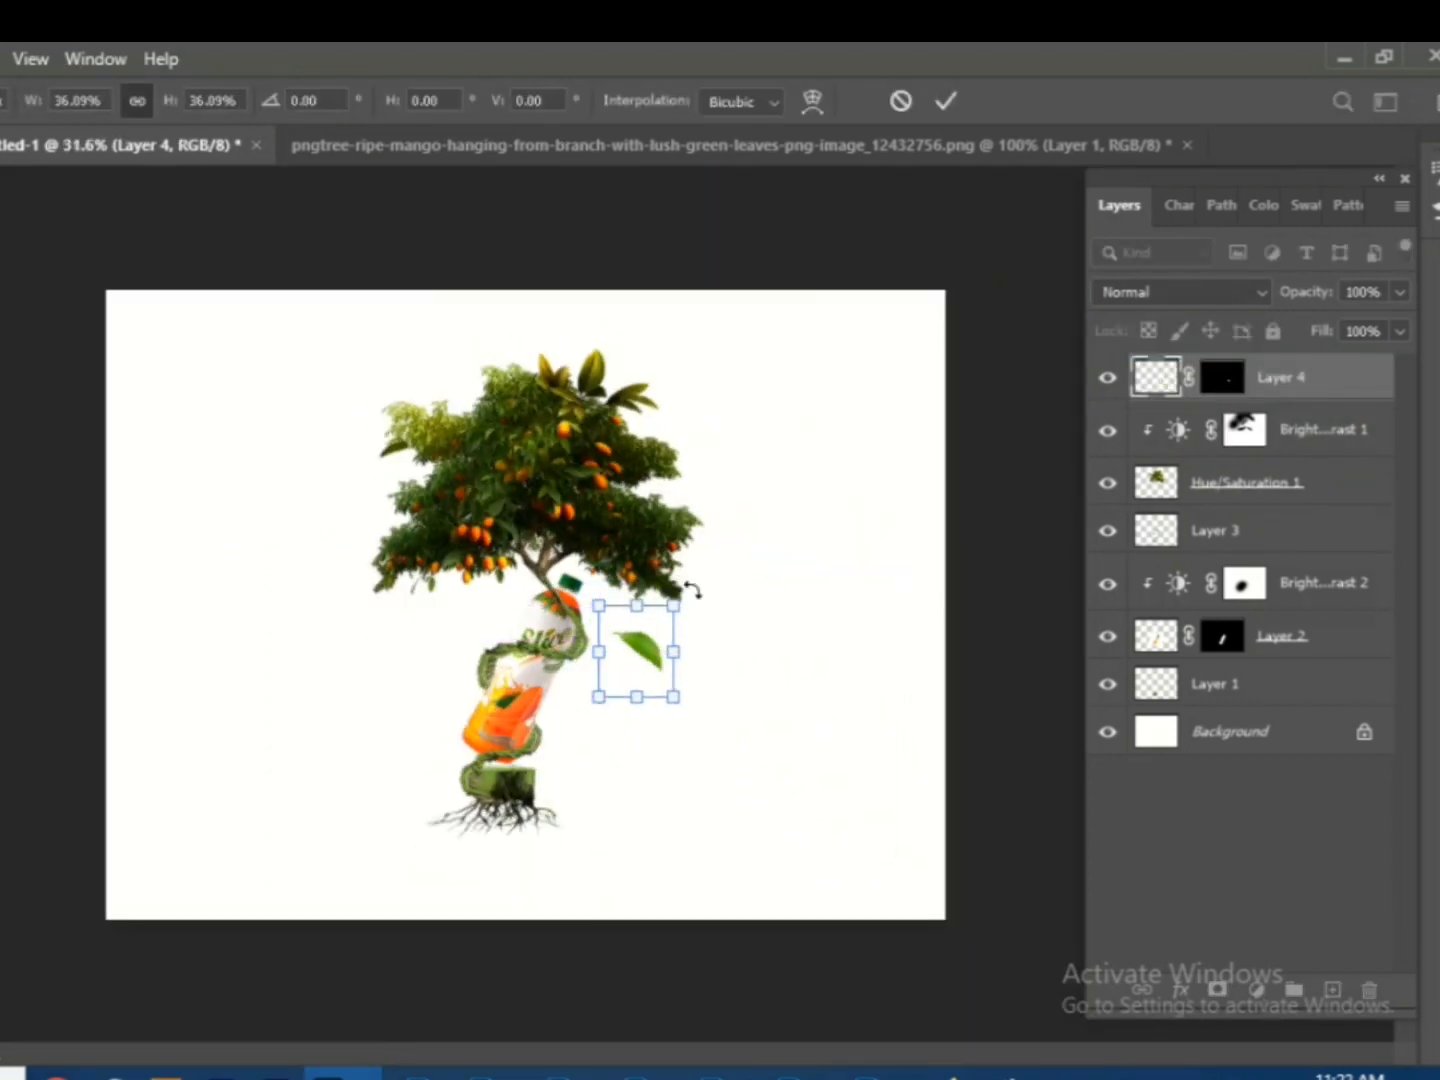
pyautogui.moveTo(671, 720); pyautogui.dragTo(671, 720)
pyautogui.moveTo(697, 615); pyautogui.dragTo(680, 630)
pyautogui.moveTo(645, 654); pyautogui.dragTo(638, 630)
pyautogui.click(946, 101)
# - Duplicate the leaf, scale the copy to 82.70%, rotate it -95.02° and place it left of the bottle's neck
pyautogui.hotkey('ctrl', 'j')
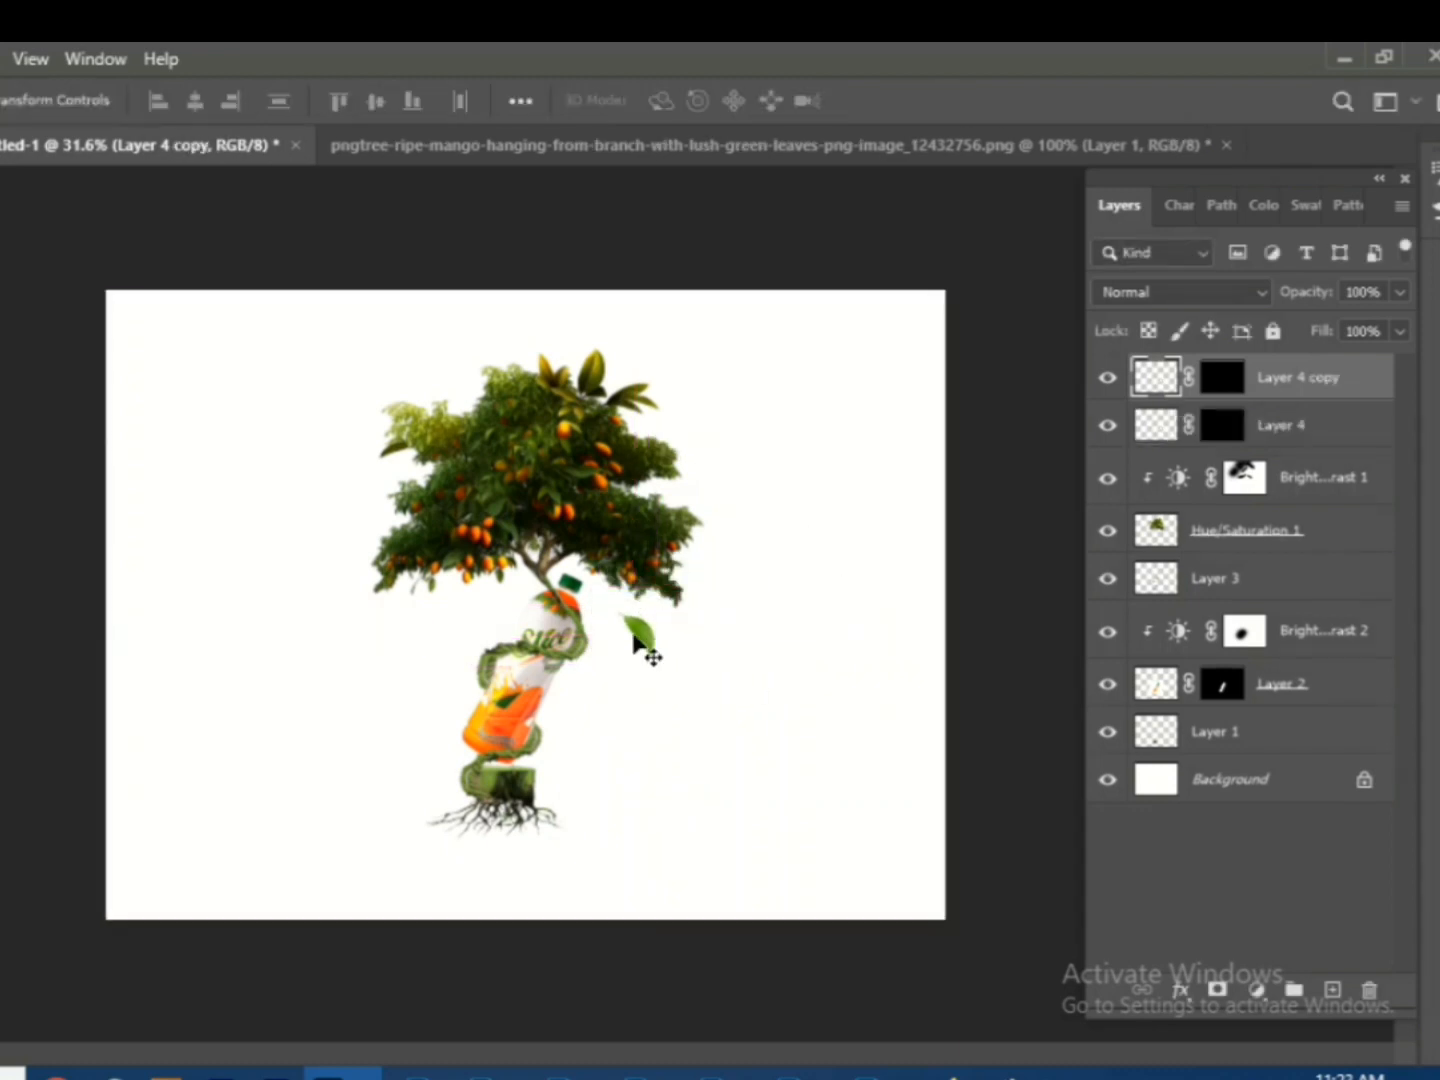
pyautogui.hotkey('ctrl', 't')
pyautogui.moveTo(477, 693); pyautogui.dragTo(344, 648)
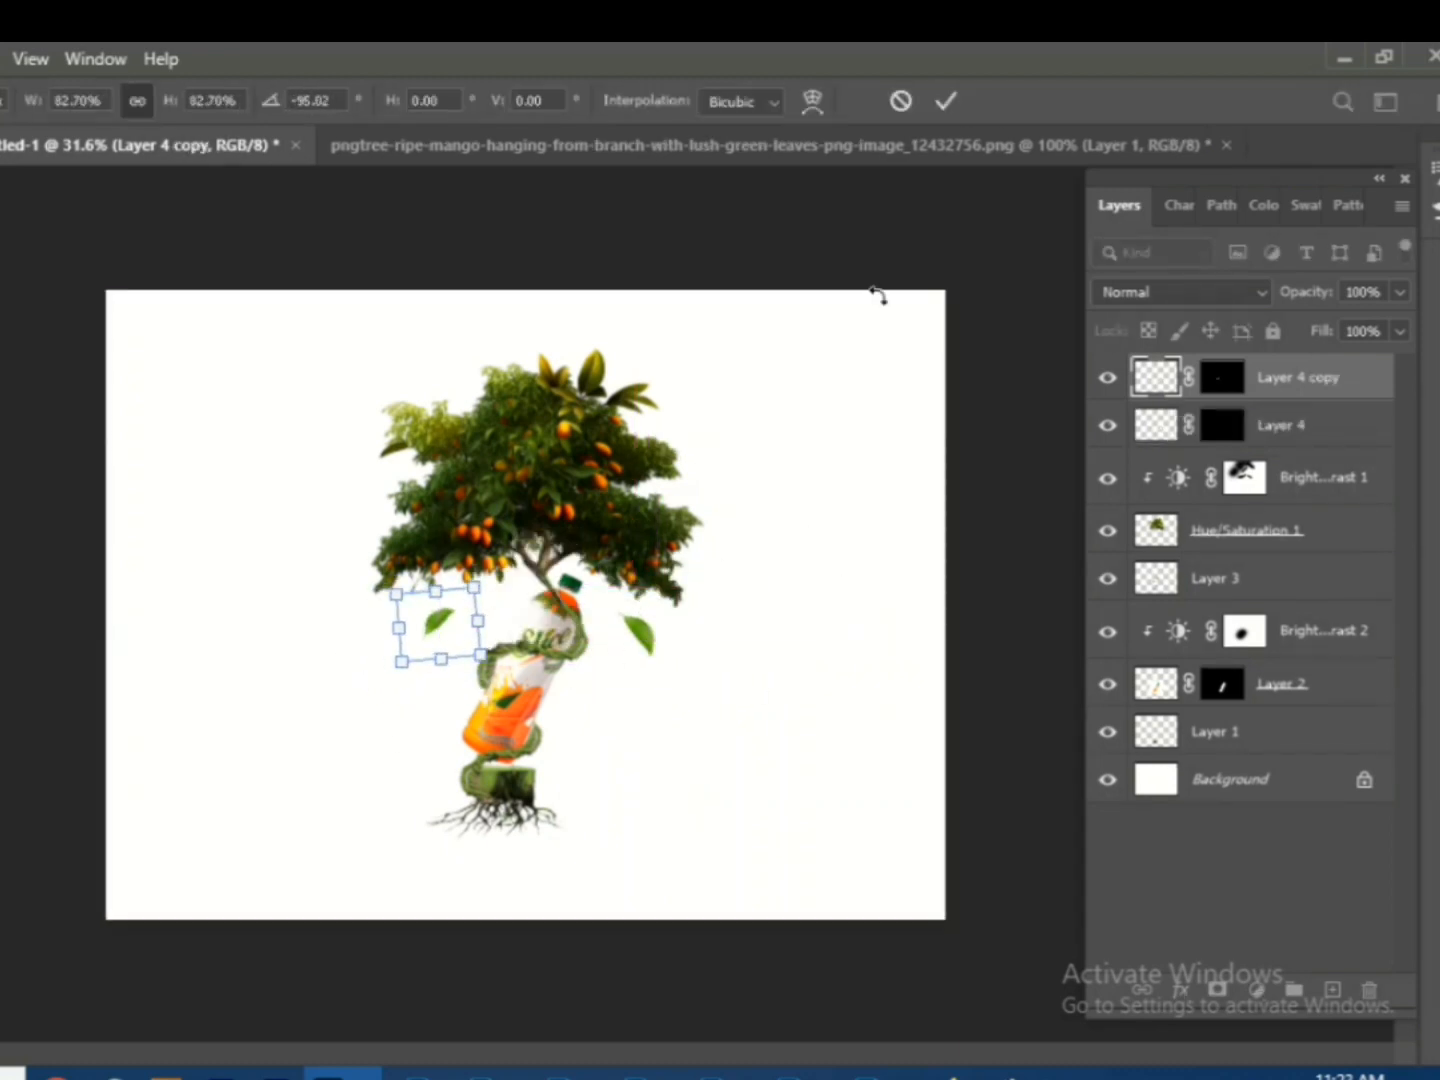
pyautogui.press('Return')
# - Adjust the leaf right of the bottle's neck and place a rotated copy of it beside the bottle's lower right side
pyautogui.click(659, 659)
pyautogui.hotkey('ctrl', 't')
pyautogui.press('Return')
pyautogui.hotkey('ctrl', 'j')
pyautogui.moveTo(659, 644); pyautogui.dragTo(462, 751)
pyautogui.hotkey('ctrl', 't')
pyautogui.press('Return')
# - Duplicate the lower leaf, rotate the copy 63.36° and place it beside the bottle's lower left side
pyautogui.hotkey('ctrl', 'j')
pyautogui.hotkey('ctrl', 't')
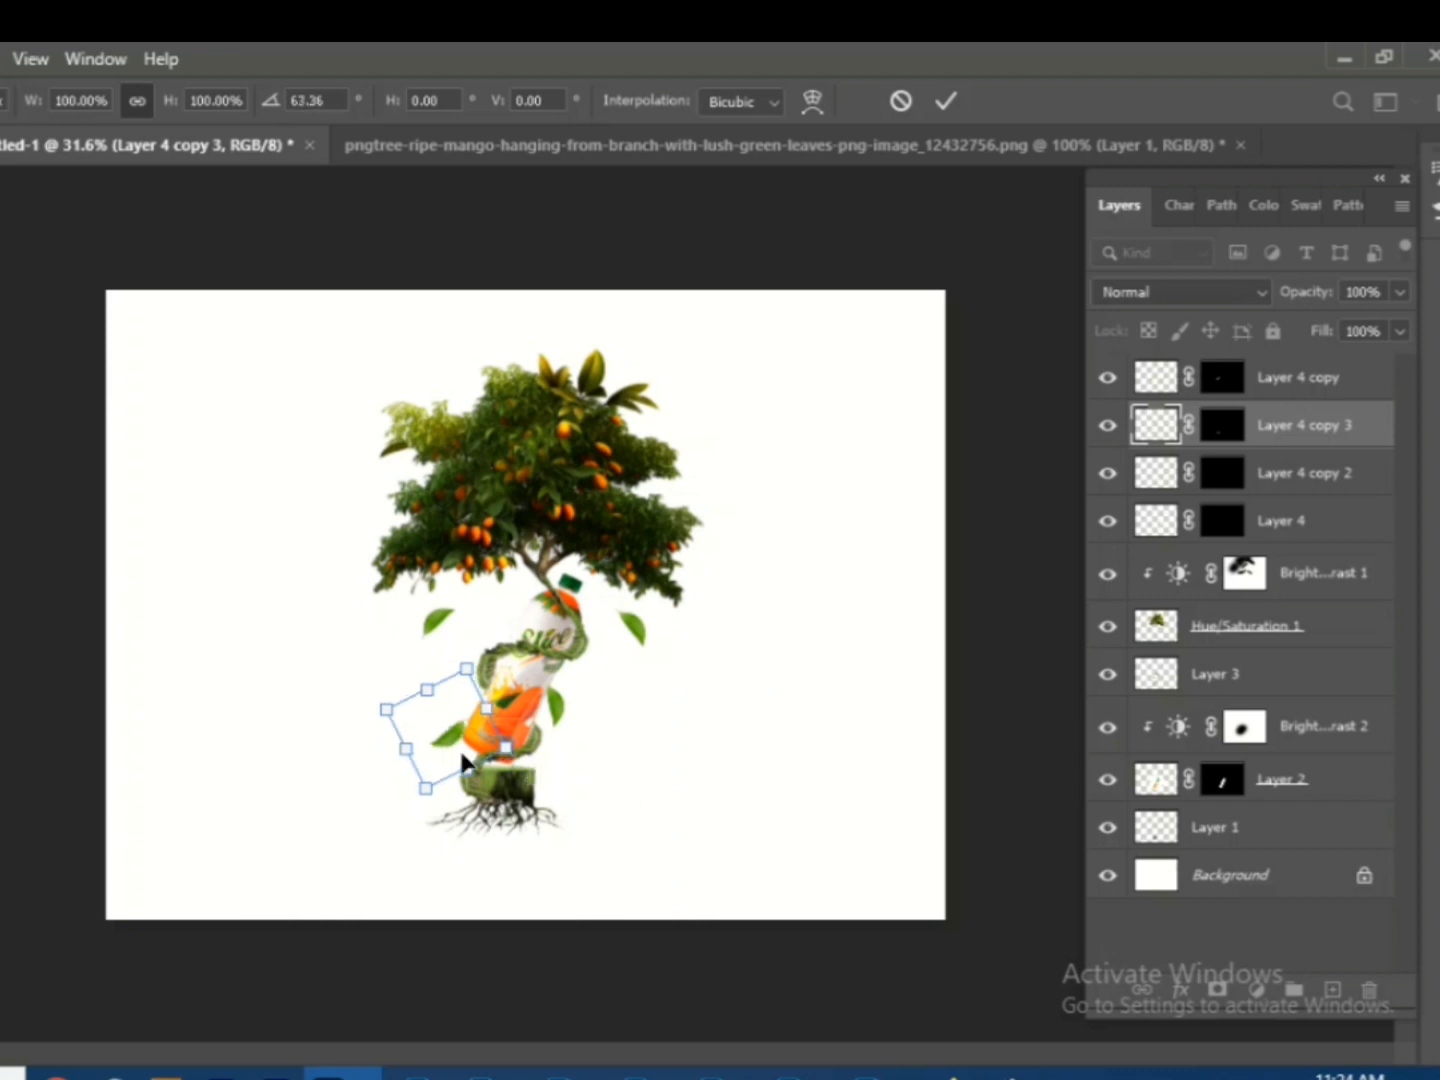
pyautogui.moveTo(465, 763); pyautogui.dragTo(452, 760)
pyautogui.press('Return')
# - Shrink the two leaves flanking the bottle's neck, scaling the right one to about 62%
pyautogui.click(640, 641)
pyautogui.hotkey('ctrl', 't')
pyautogui.moveTo(654, 662); pyautogui.dragTo(640, 634)
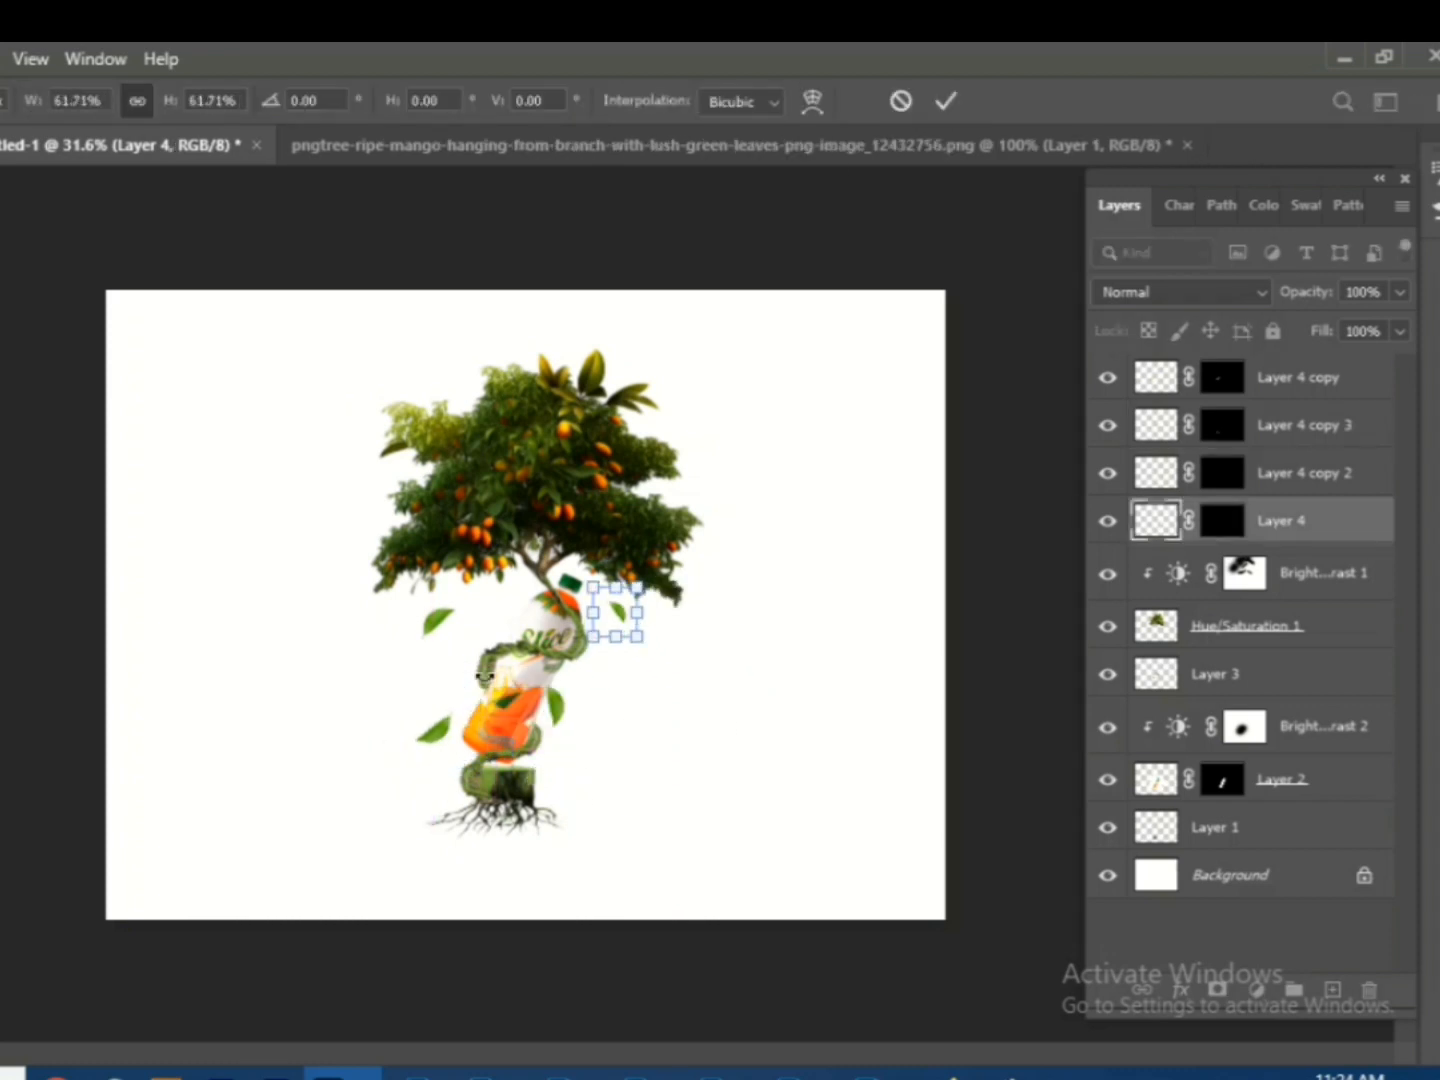
pyautogui.press('Return')
pyautogui.click(443, 640)
pyautogui.hotkey('ctrl', 't')
pyautogui.moveTo(400, 660); pyautogui.dragTo(430, 662)
pyautogui.click(945, 101)
# - Copy the leaf twice and lay the rotated copies flat on the ground on both sides of the roots
pyautogui.moveTo(556, 705); pyautogui.dragTo(626, 810)
pyautogui.hotkey('ctrl', 't')
pyautogui.moveTo(690, 859); pyautogui.dragTo(706, 759)
pyautogui.moveTo(620, 806); pyautogui.dragTo(350, 812)
pyautogui.click(945, 101)
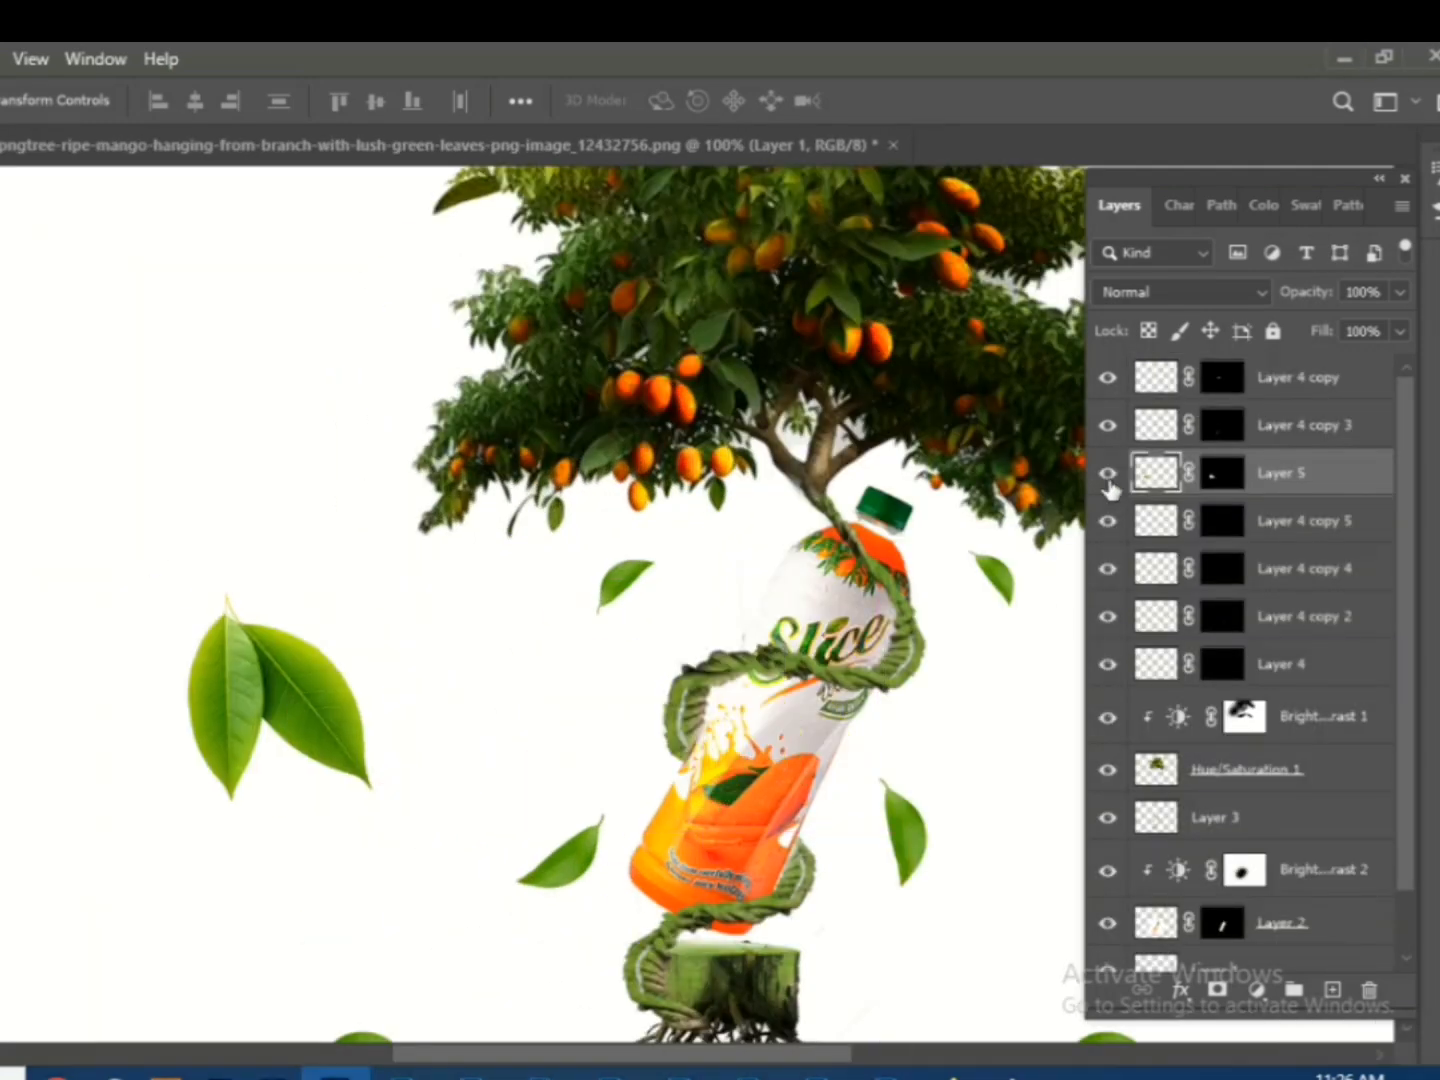
# - Name the leaf-pair layer duble 2 at the top of the stack and place it, shrunk, on the vine beside the cap
pyautogui.moveTo(1111, 487); pyautogui.dragTo(1115, 390)
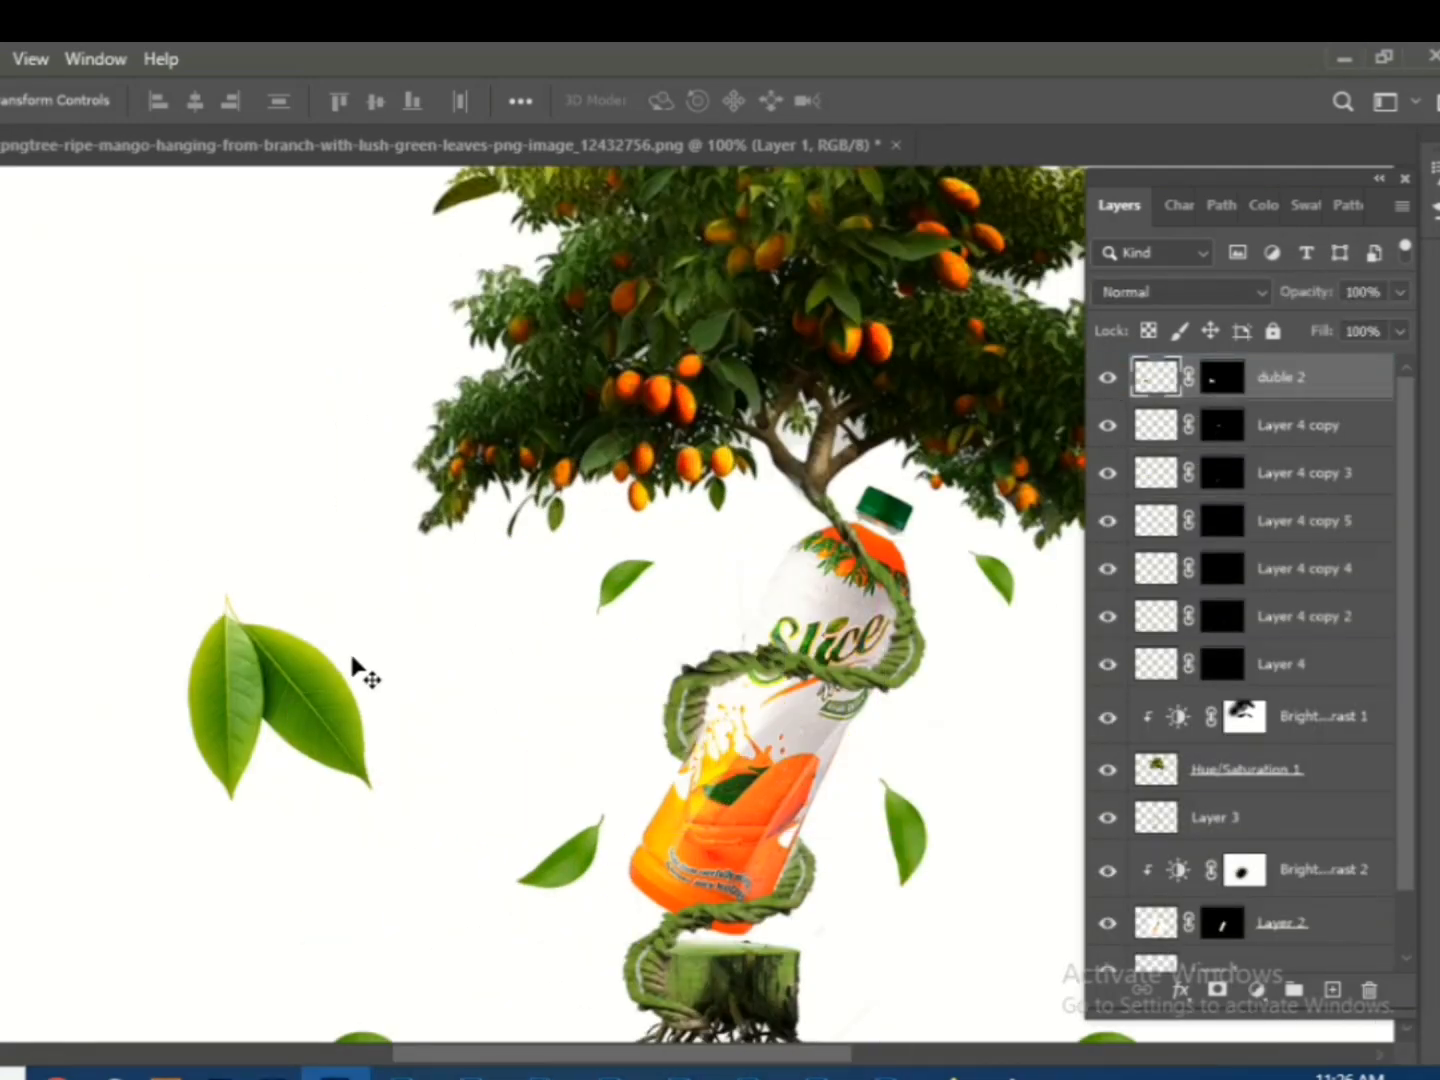
pyautogui.moveTo(352, 657); pyautogui.dragTo(796, 580)
pyautogui.hotkey('ctrl', 't')
pyautogui.moveTo(954, 679); pyautogui.dragTo(820, 610)
pyautogui.moveTo(885, 505)
pyautogui.mouseDown()
pyautogui.moveTo(896, 499)
pyautogui.moveTo(870, 520)
pyautogui.mouseUp()
pyautogui.press('Return')
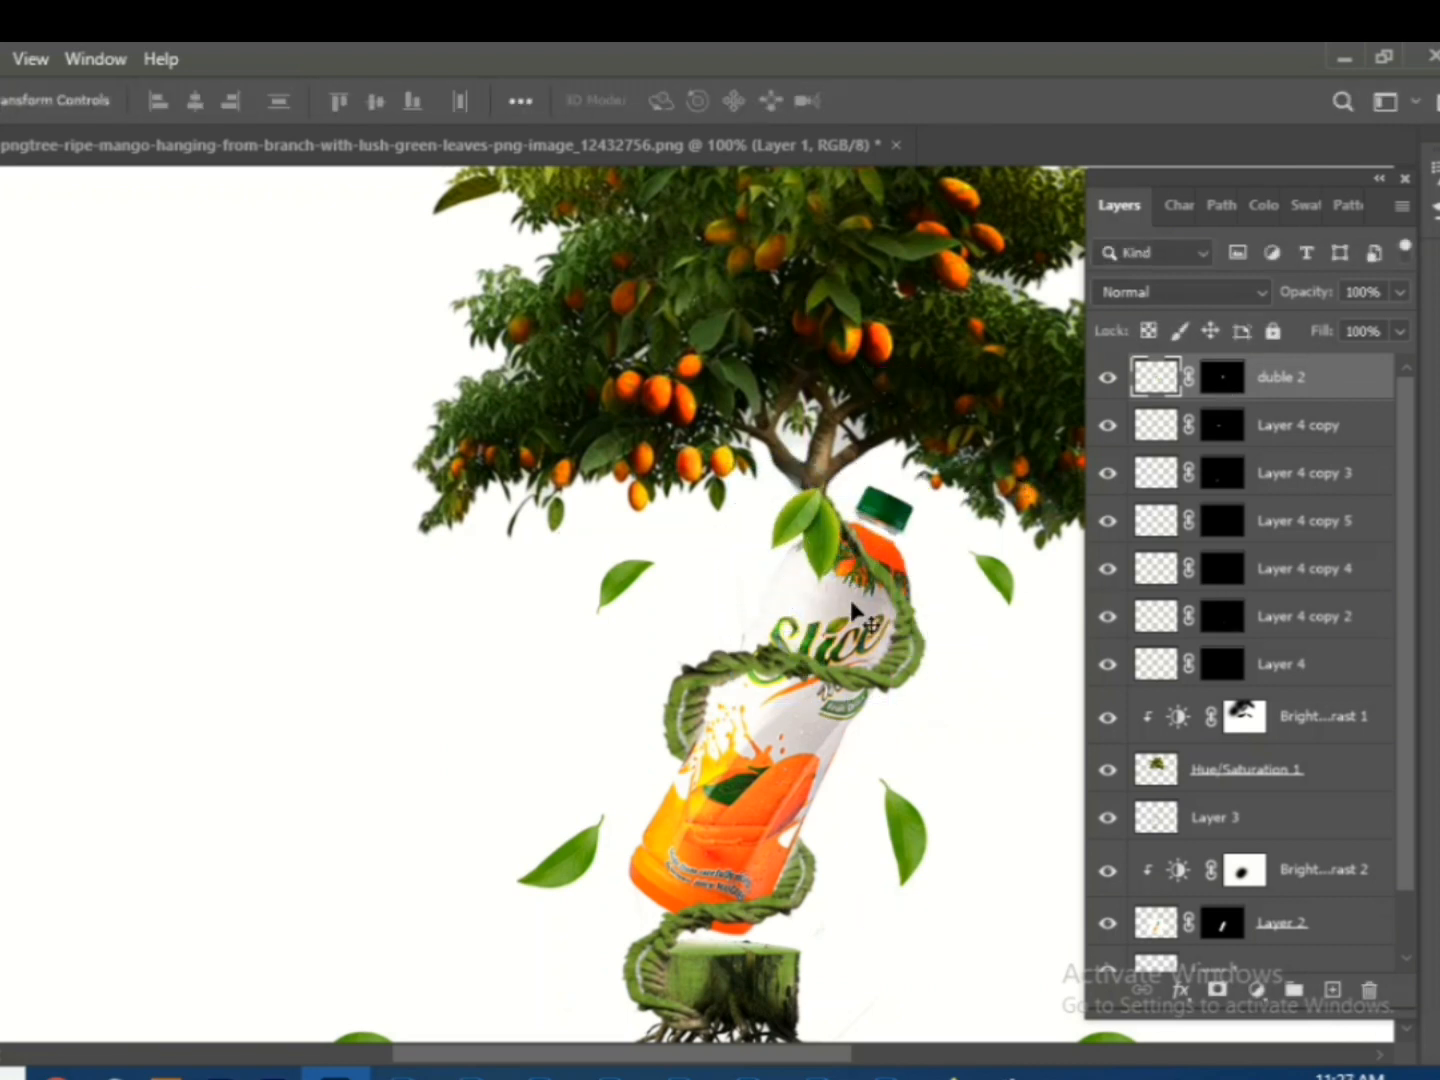
# - Add three copies of the leaf pair along the vine, rotating the one right of the label by -27.56°
pyautogui.hotkey('ctrl', 'j')
pyautogui.hotkey('ctrl', 't')
pyautogui.moveTo(945, 740); pyautogui.dragTo(975, 755)
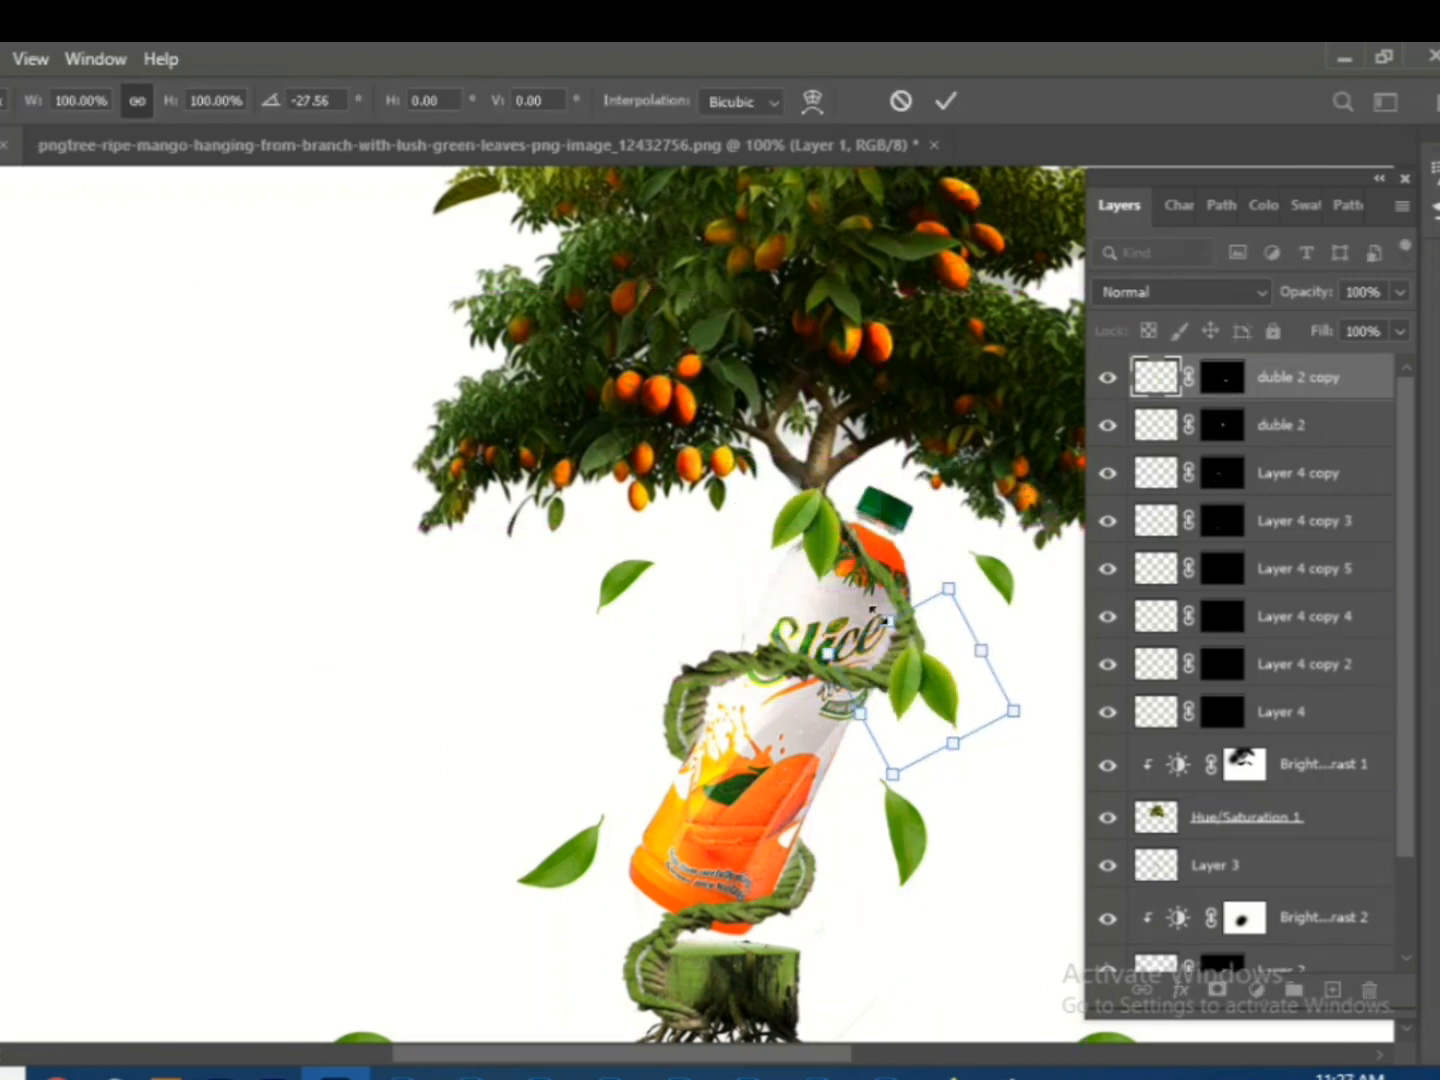
pyautogui.press('Return')
pyautogui.hotkey('ctrl', 'j')
pyautogui.moveTo(912, 679); pyautogui.dragTo(688, 755)
pyautogui.moveTo(706, 823); pyautogui.dragTo(815, 880)
# - Scale the leaf pair beside the cap to about 68% and shrink the pair on the vine's right bend
pyautogui.click(815, 530)
pyautogui.hotkey('ctrl', 't')
pyautogui.moveTo(866, 597); pyautogui.dragTo(800, 544)
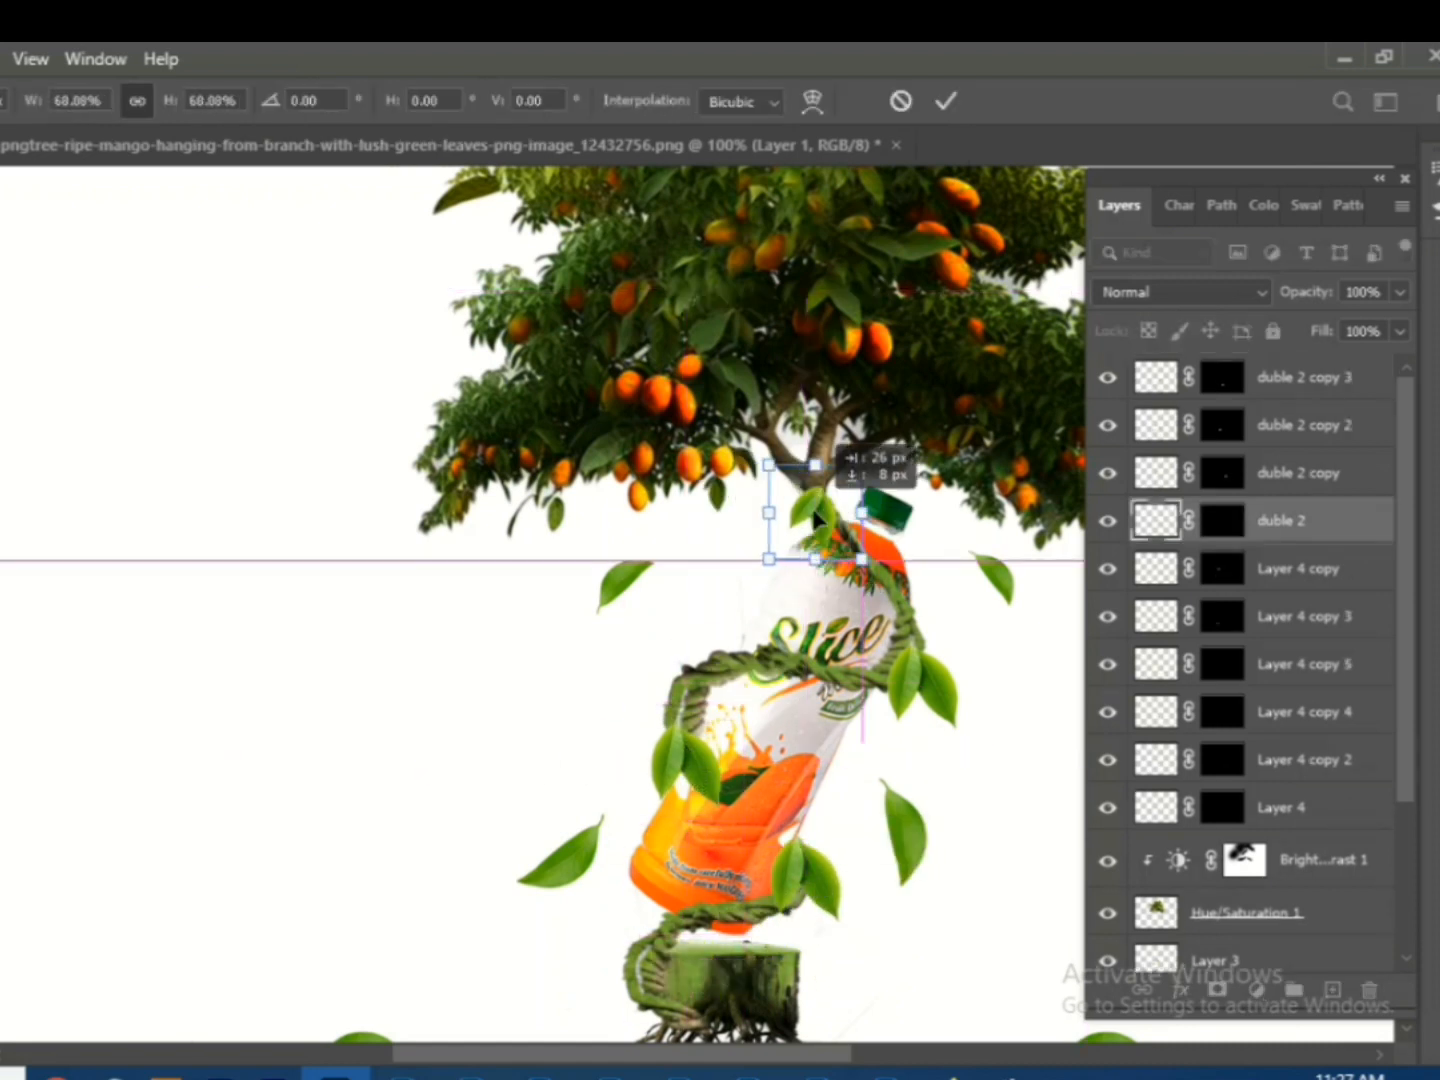
pyautogui.press('Return')
pyautogui.click(955, 715)
pyautogui.hotkey('ctrl', 't')
pyautogui.moveTo(990, 612); pyautogui.dragTo(953, 628)
pyautogui.press('Return')
# - Shrink the leaf pairs on the vine's left bend and at the bottle's lower right, fitting them to the vine
pyautogui.click(689, 755)
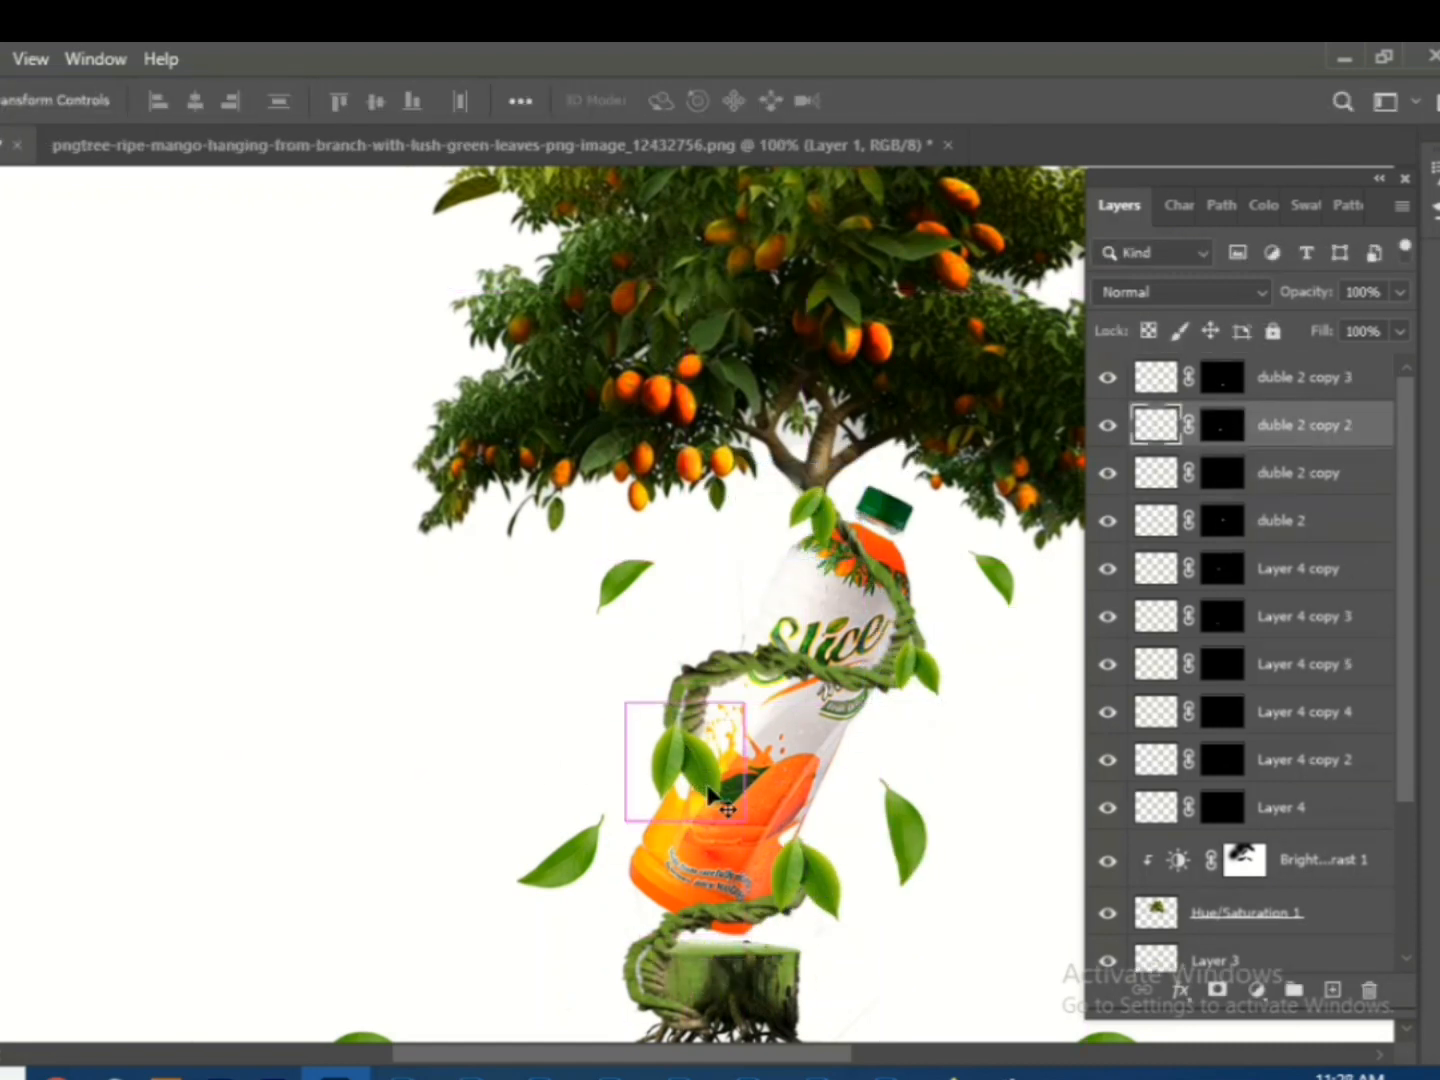
pyautogui.moveTo(745, 797); pyautogui.dragTo(711, 769)
pyautogui.moveTo(685, 763); pyautogui.dragTo(708, 794)
pyautogui.press('Return')
pyautogui.click(796, 875)
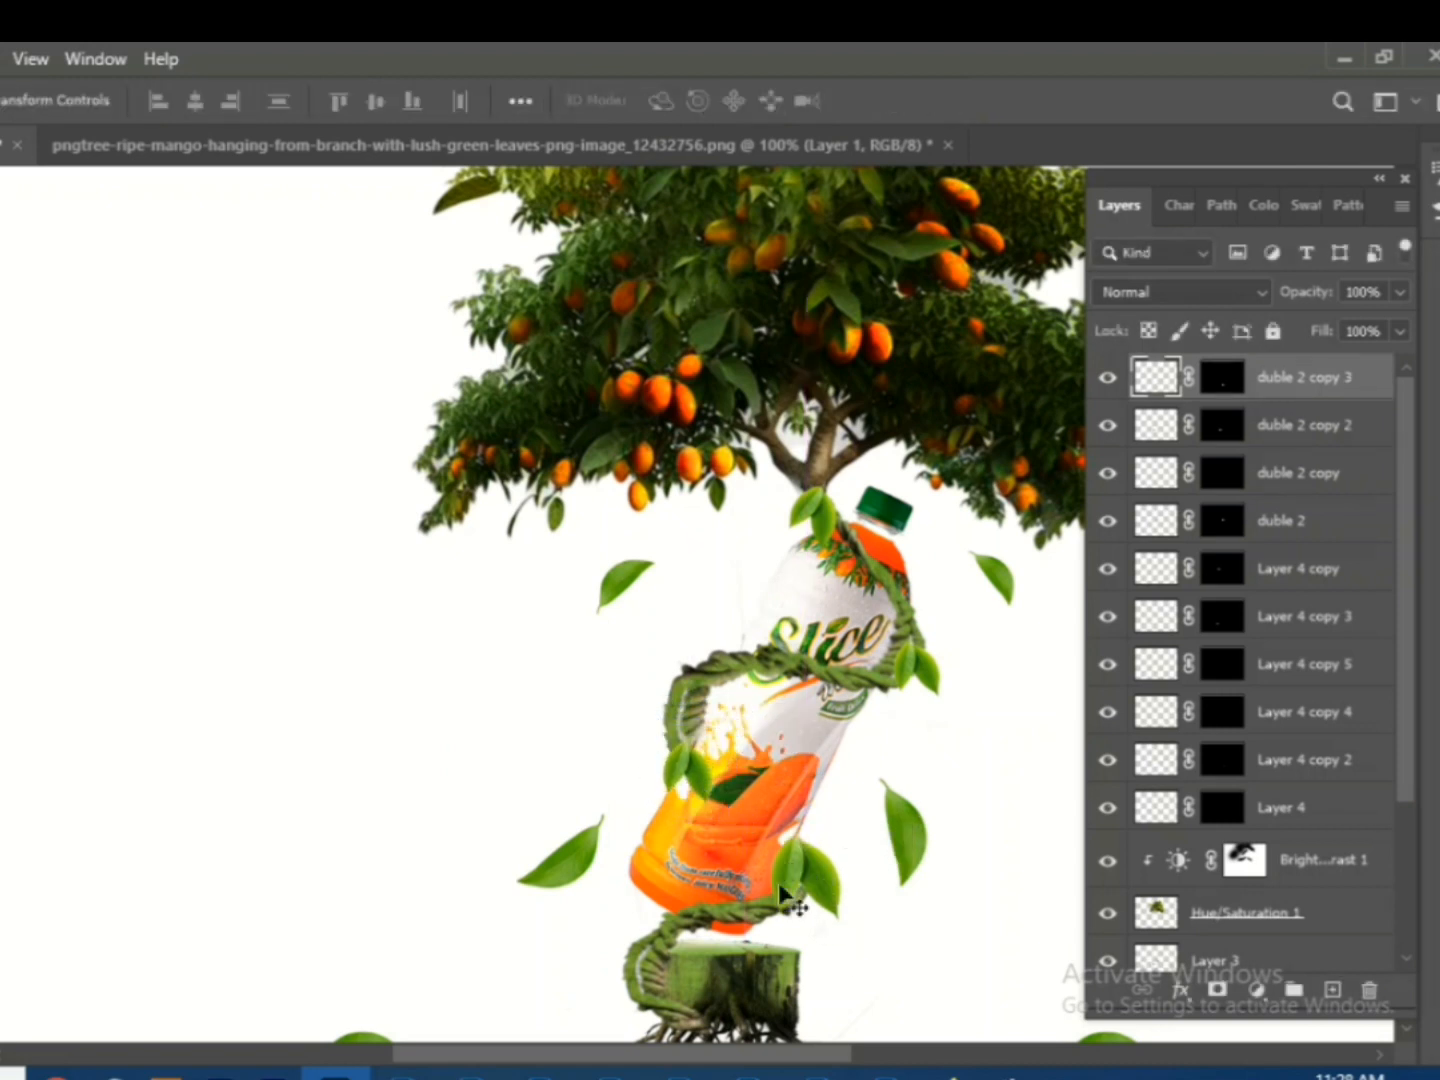
pyautogui.hotkey('ctrl', 't')
pyautogui.moveTo(868, 808); pyautogui.dragTo(409, 760)
pyautogui.press('Return')
pyautogui.hotkey('ctrl', 't')
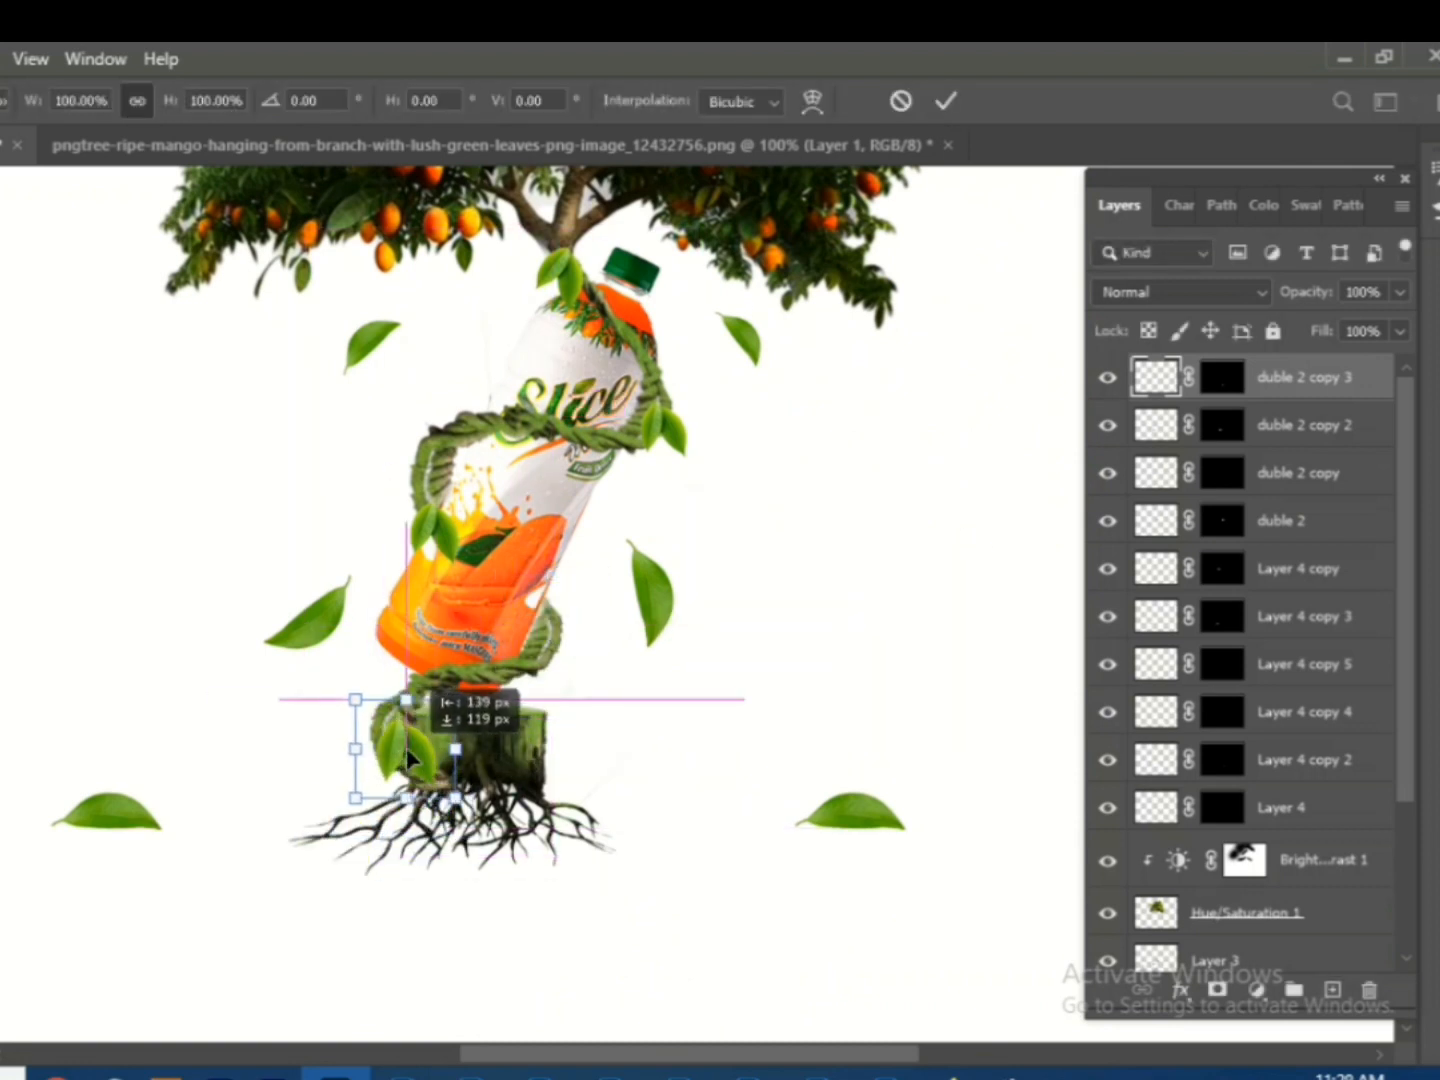
pyautogui.press('Escape')
# - Try the mango branch cutout in the composition, shrinking, rotating and positioning it over the bottle
pyautogui.click(355, 158)
pyautogui.moveTo(356, 158); pyautogui.dragTo(5, 264)
pyautogui.moveTo(5, 620); pyautogui.dragTo(562, 617)
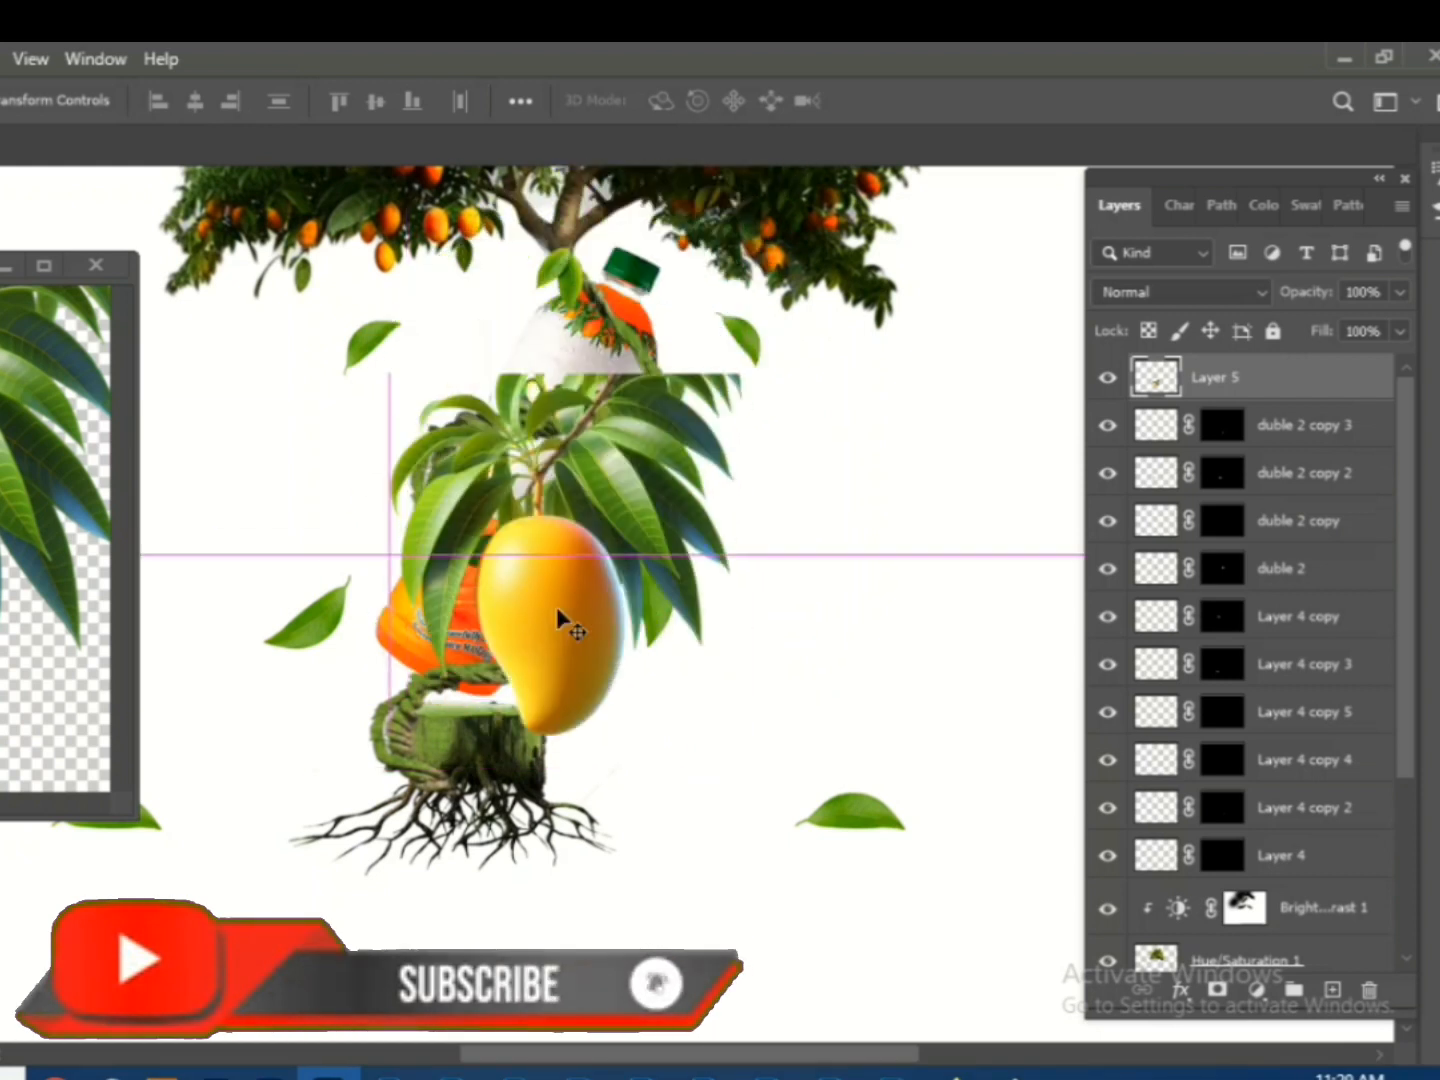
pyautogui.scroll(-5, 550, 612)
pyautogui.moveTo(562, 746); pyautogui.dragTo(553, 669)
pyautogui.hotkey('ctrl', 't')
pyautogui.moveTo(635, 746); pyautogui.dragTo(583, 694)
pyautogui.moveTo(533, 667); pyautogui.dragTo(542, 616)
pyautogui.moveTo(609, 585); pyautogui.dragTo(609, 608)
pyautogui.moveTo(557, 615); pyautogui.dragTo(598, 714)
pyautogui.press('Return')
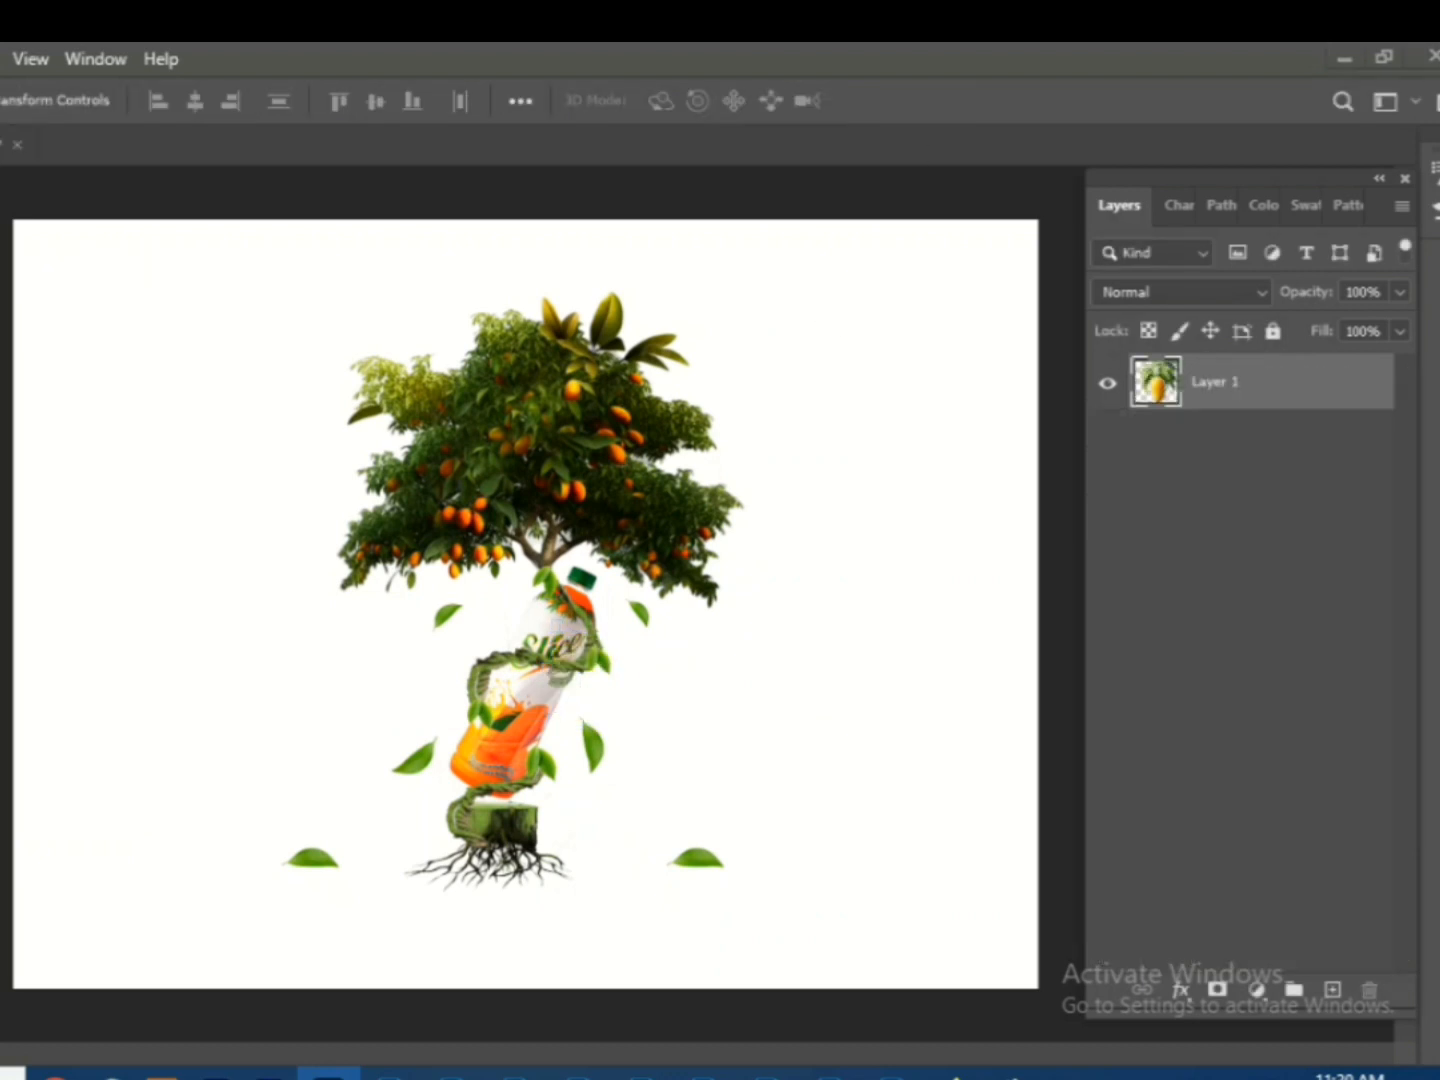
pyautogui.hotkey('ctrl', 'o')
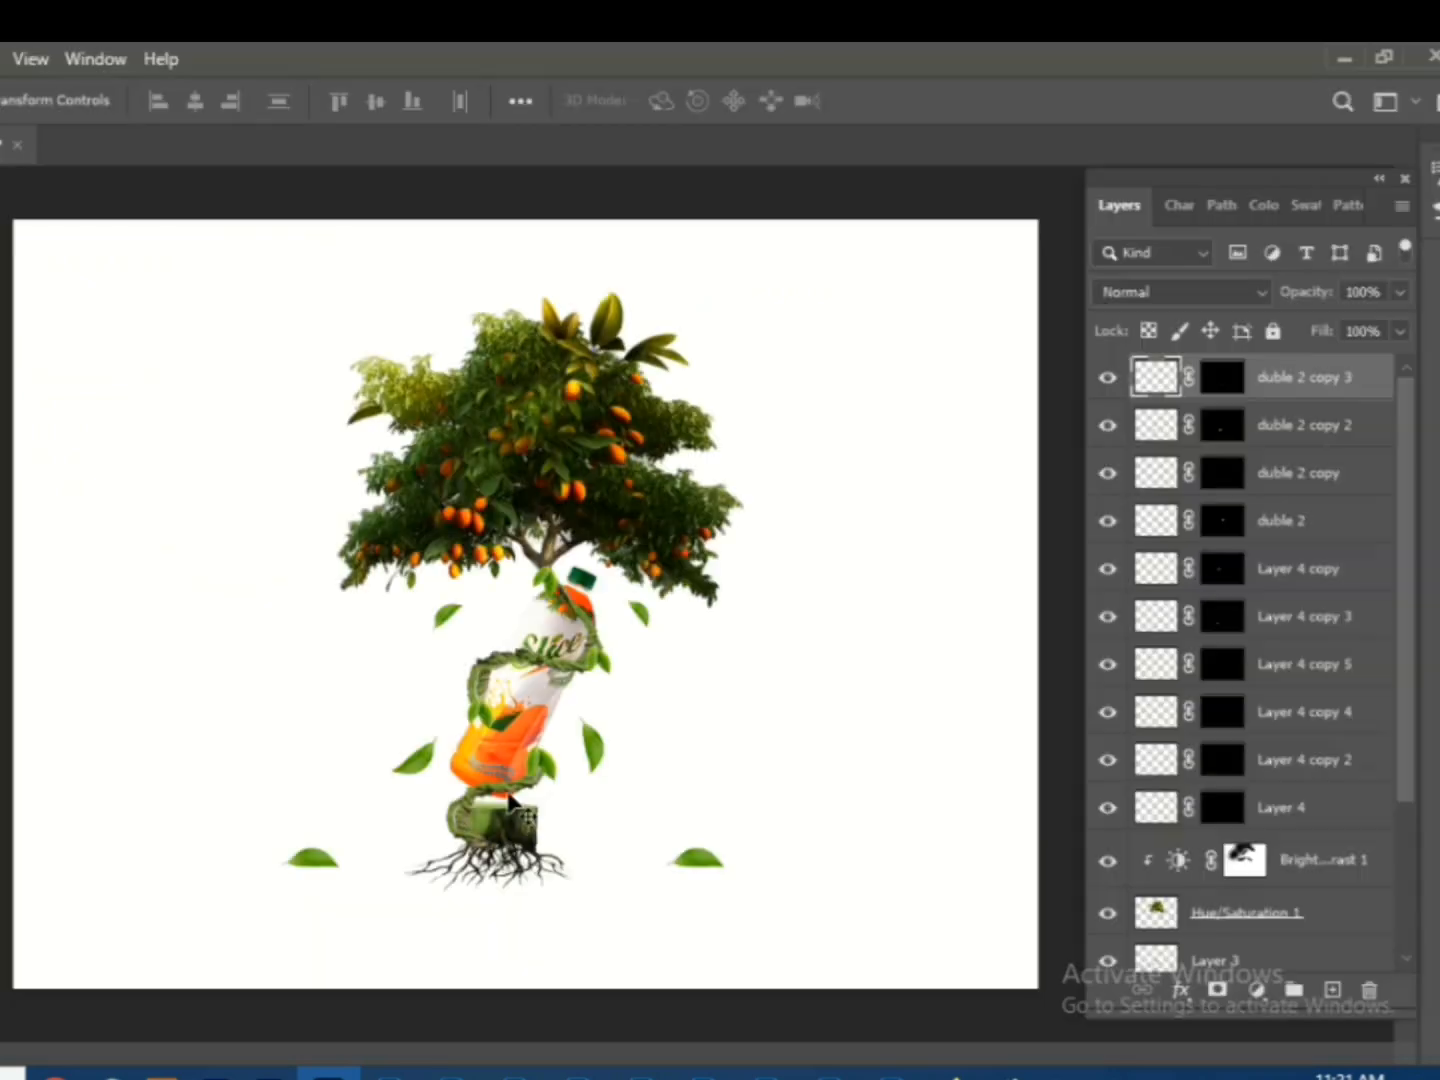
# - Paint a soft black dab on a new layer above the stump and flatten it to 18.51% height as the bottle's contact shadow
pyautogui.click(510, 800)
pyautogui.click(1108, 902)
pyautogui.click(1108, 901)
pyautogui.click(1331, 990)
pyautogui.press('b')
pyautogui.click(184, 749)
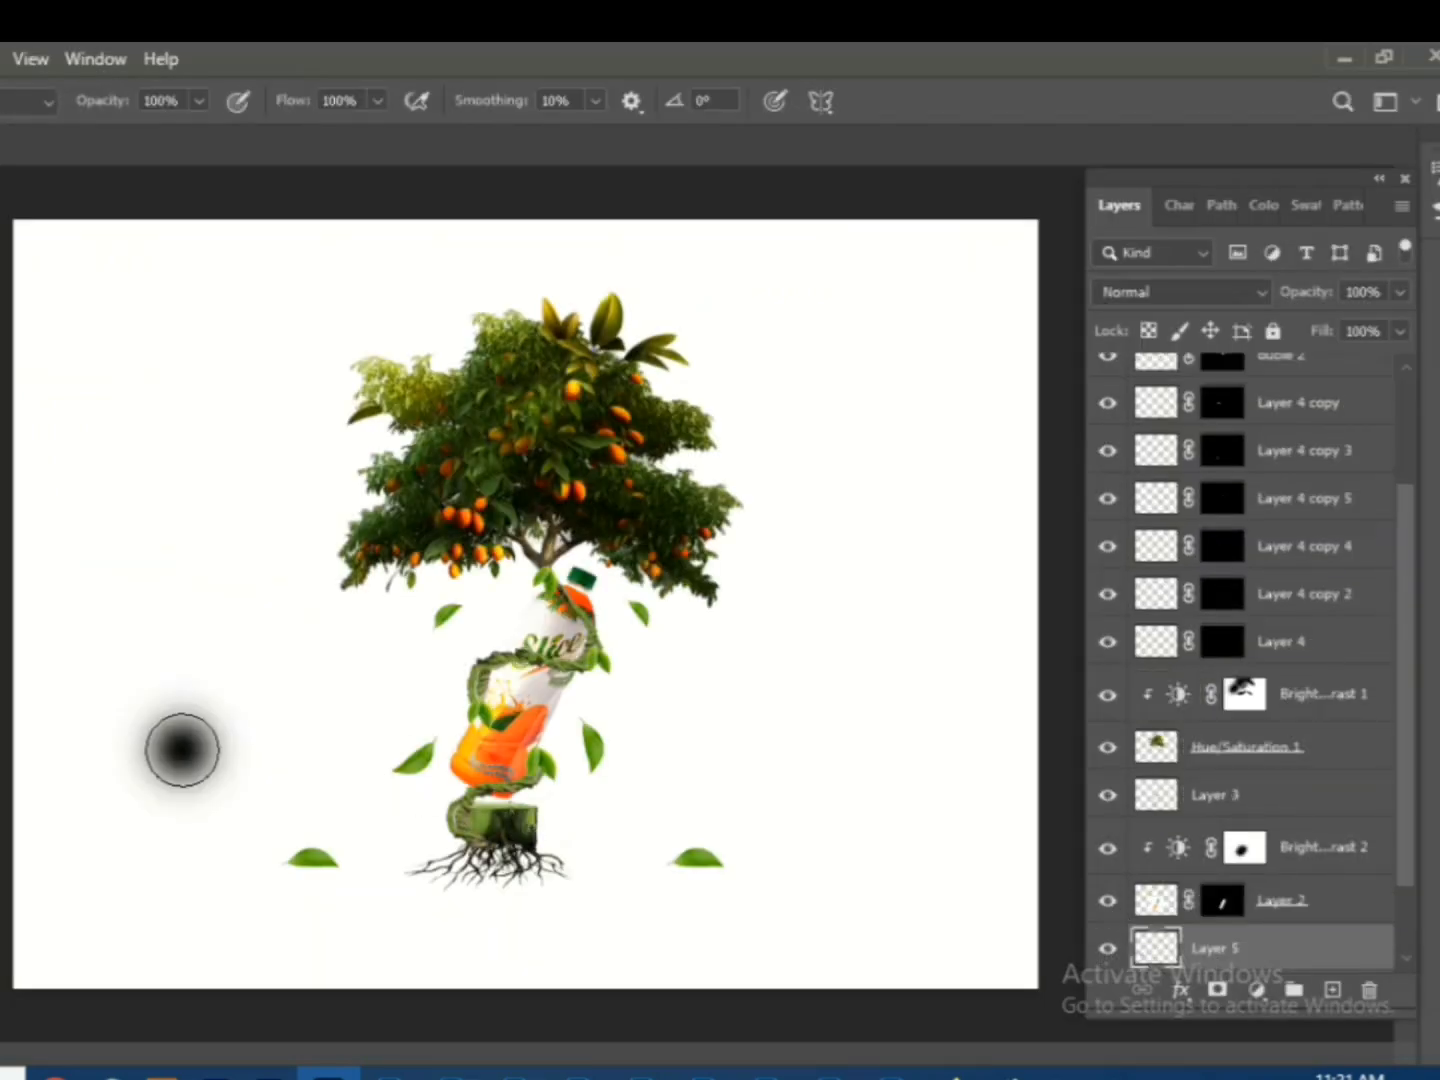
pyautogui.hotkey('ctrl', 't')
pyautogui.moveTo(182, 674); pyautogui.dragTo(185, 795)
pyautogui.moveTo(193, 812); pyautogui.dragTo(505, 818)
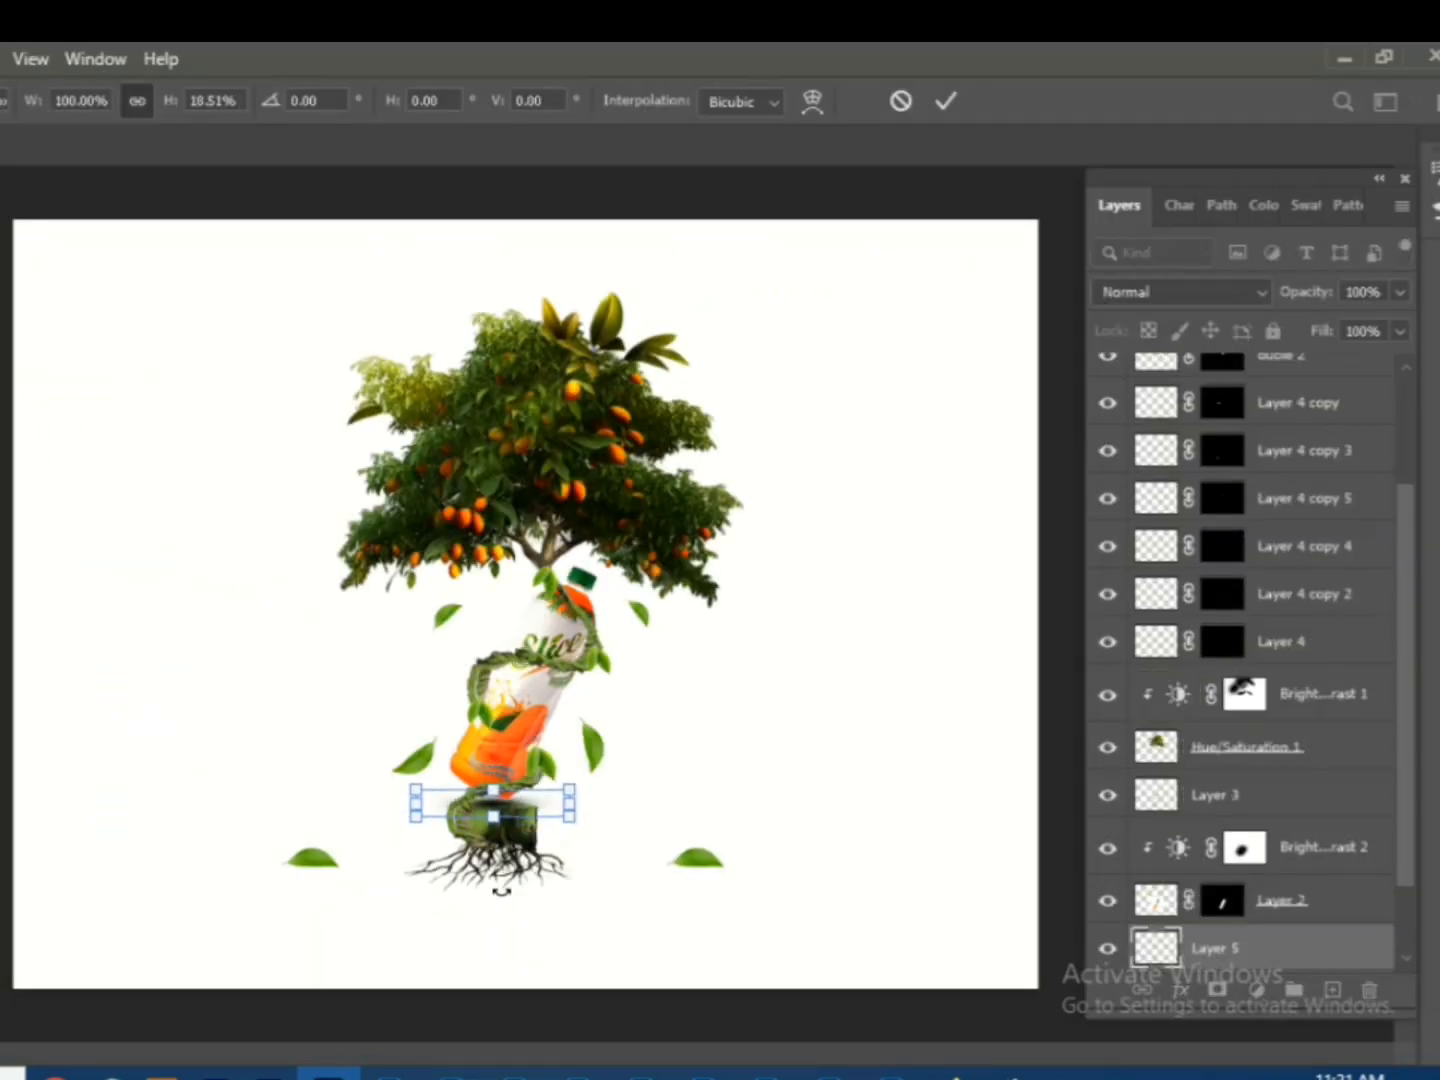
pyautogui.press('Return')
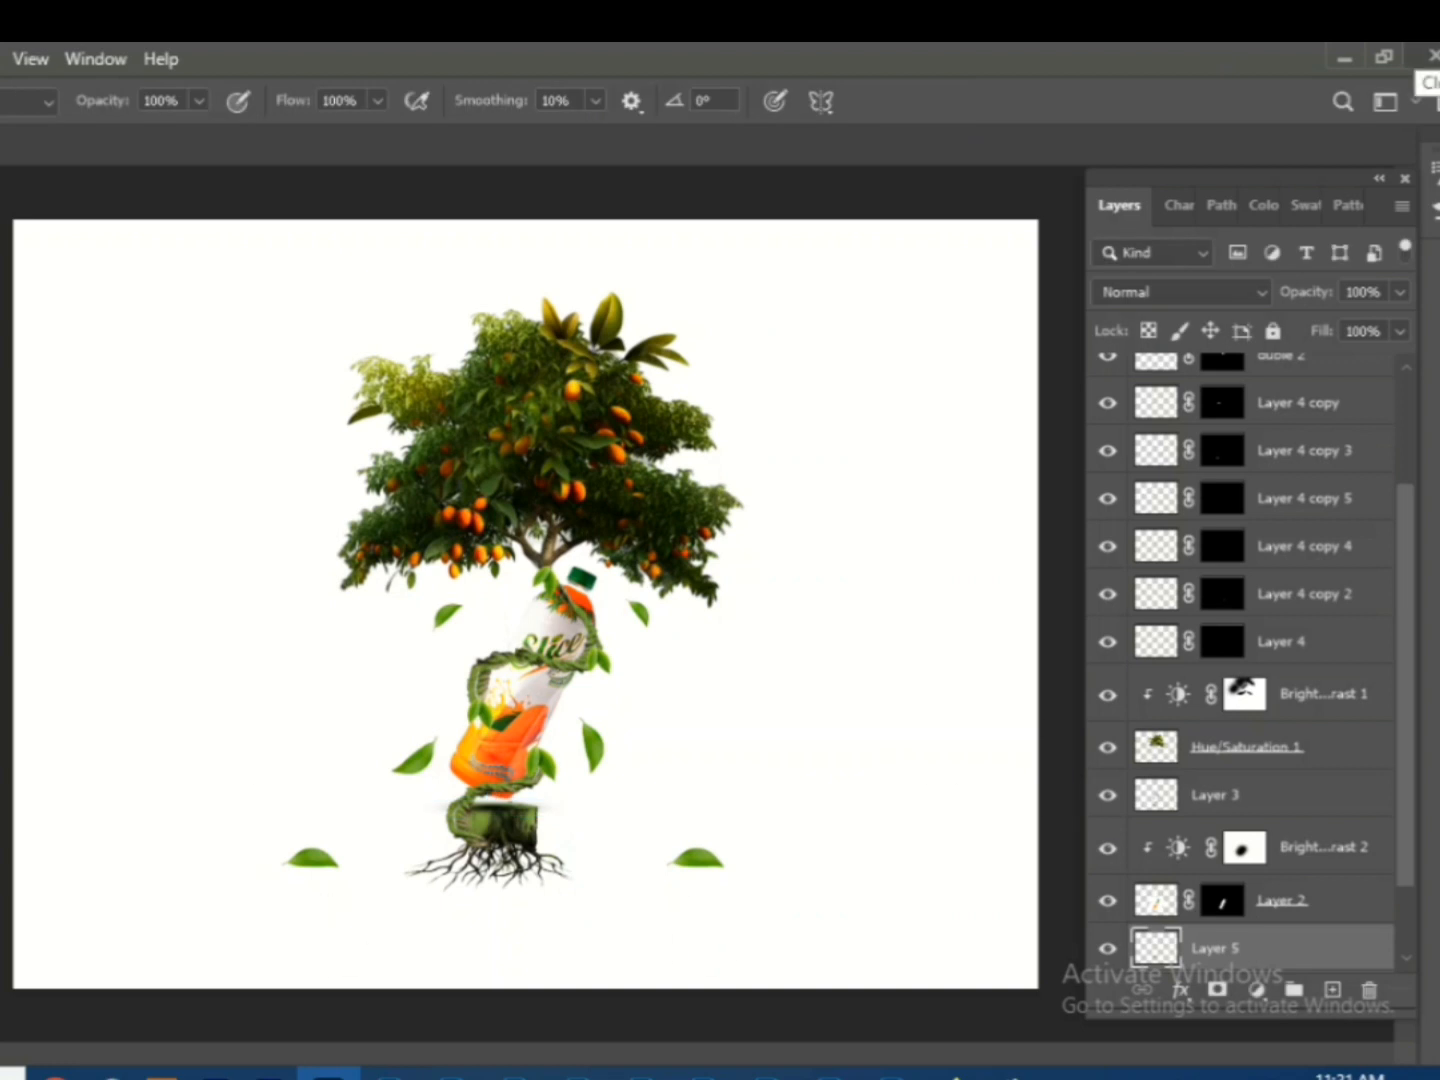
# - Open the grass strip image 2288.png from the grasss pic folder on the USB drive
pyautogui.moveTo(1406, 691); pyautogui.dragTo(1408, 585)
pyautogui.hotkey('ctrl', 'o')
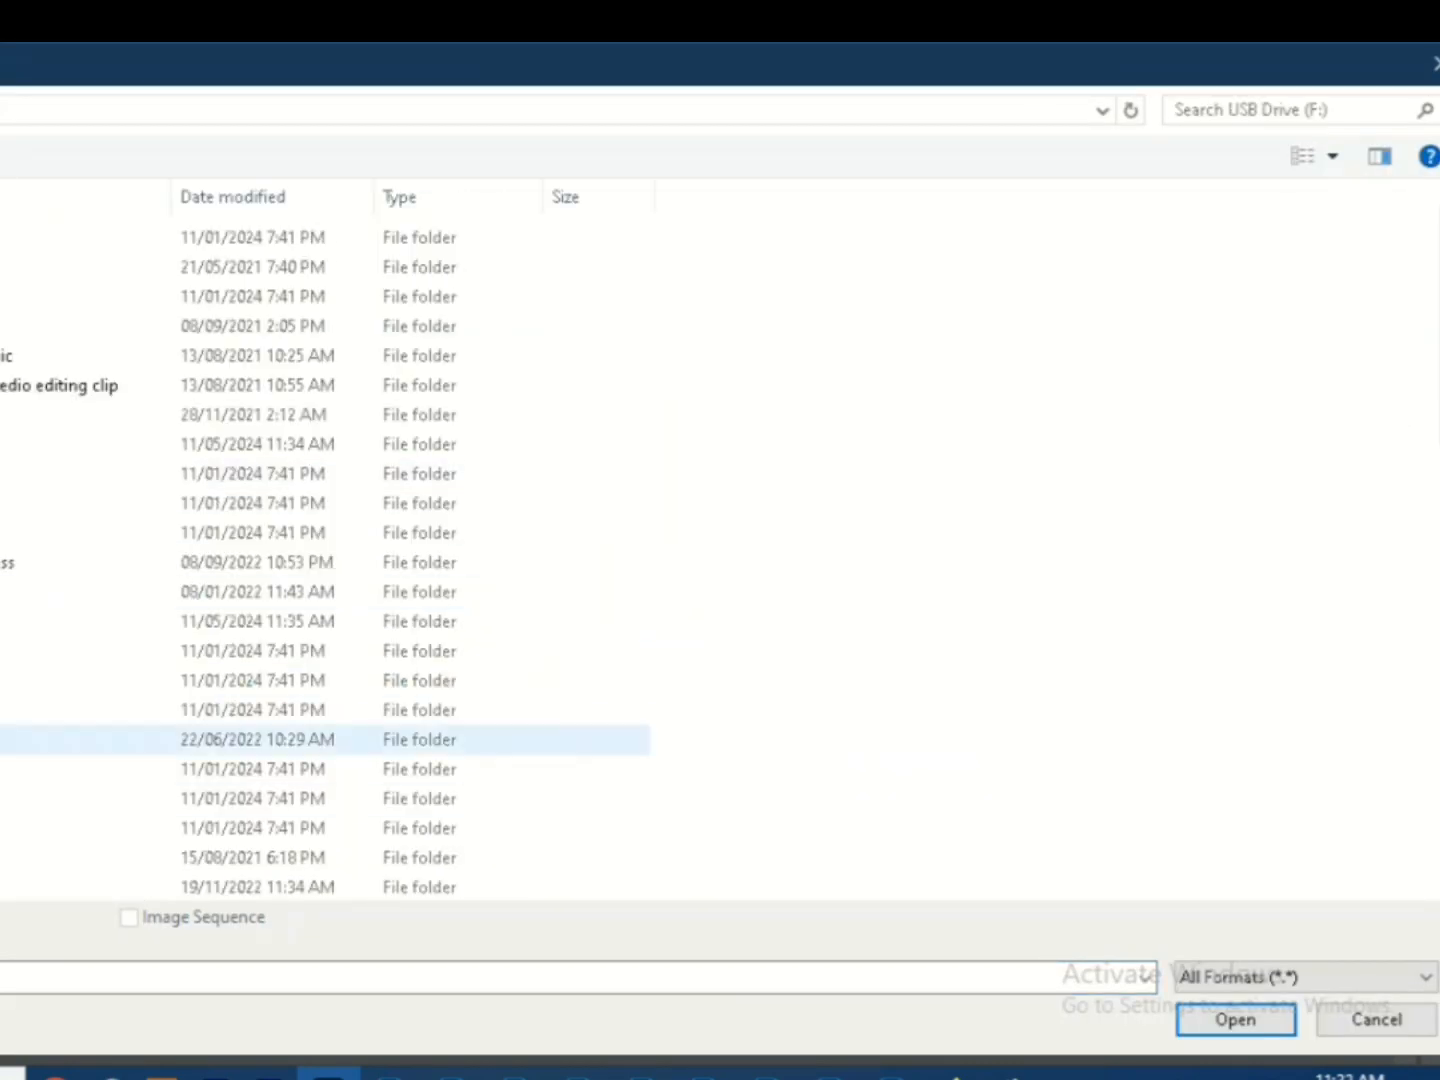
pyautogui.doubleClick(6, 740)
pyautogui.scroll(-5, 523, 884)
pyautogui.doubleClick(560, 779)
pyautogui.rightClick(856, 642)
pyautogui.moveTo(905, 711)
pyautogui.click(1250, 712)
pyautogui.moveTo(1437, 232); pyautogui.dragTo(1438, 571)
pyautogui.click(406, 581)
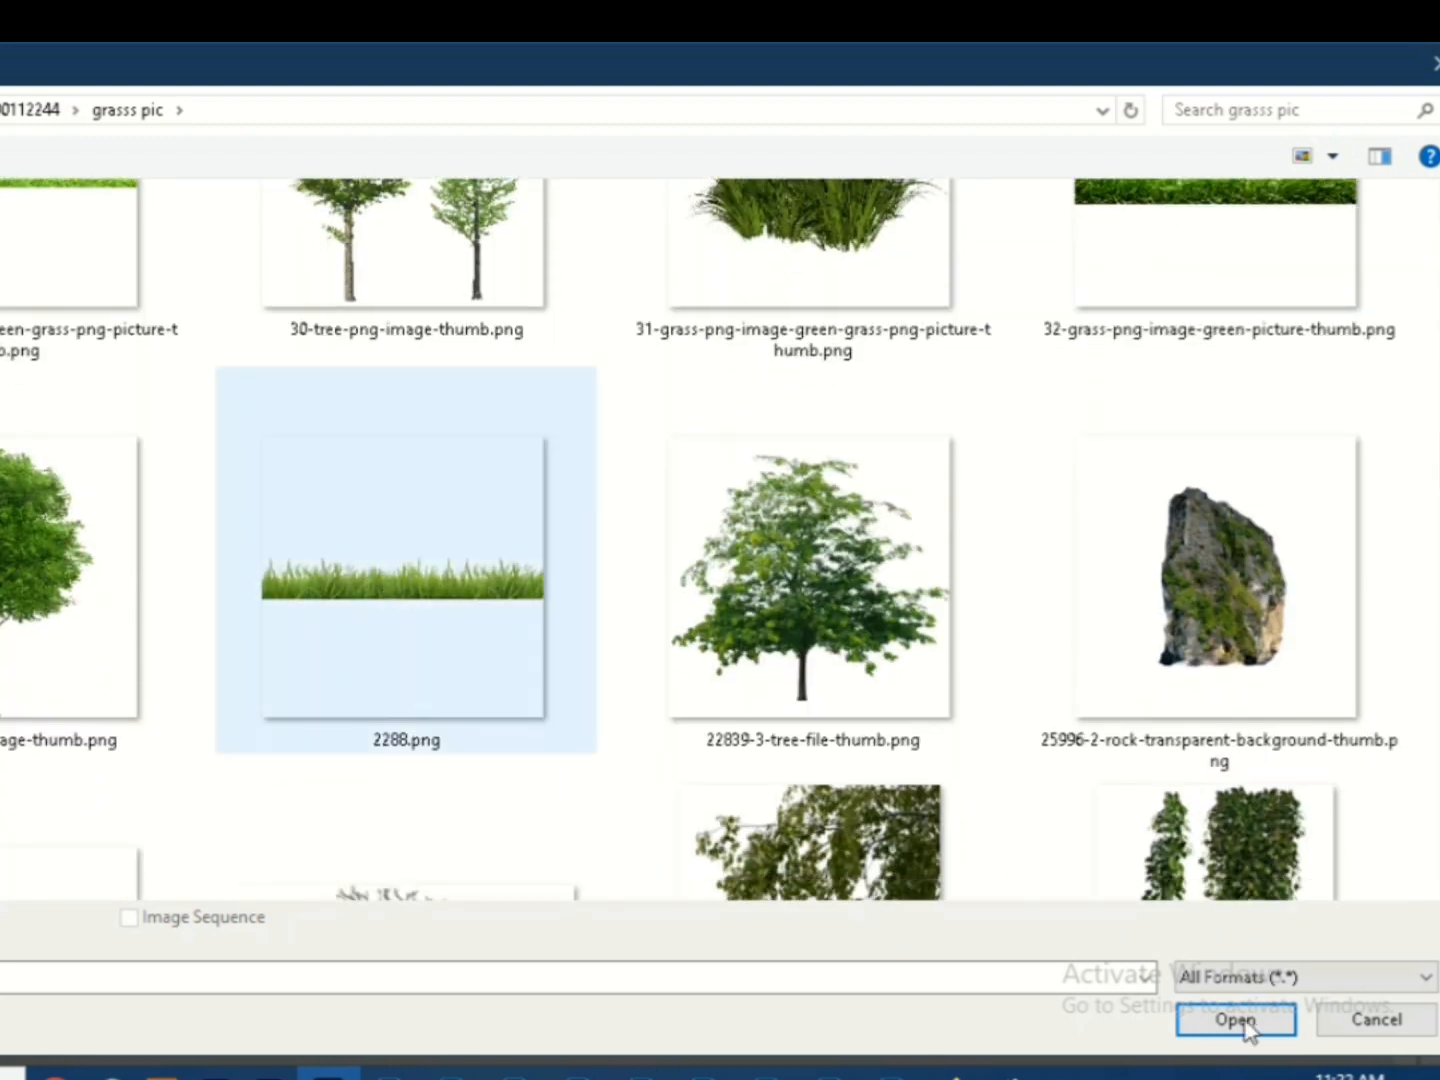
pyautogui.click(1244, 1022)
# - Bring the grass strip into the composition beside the bottle and resize it
pyautogui.press('v')
pyautogui.moveTo(530, 612); pyautogui.dragTo(530, 634)
pyautogui.moveTo(76, 149); pyautogui.dragTo(80, 284)
pyautogui.moveTo(82, 470); pyautogui.dragTo(777, 746)
pyautogui.hotkey('ctrl', 't')
pyautogui.press('Return')
# - Rotate the grass strip diagonally across the bottle and place its layer directly above Layer 3
pyautogui.moveTo(1298, 947); pyautogui.dragTo(1300, 362)
pyautogui.hotkey('ctrl', 't')
pyautogui.moveTo(794, 754); pyautogui.dragTo(788, 518)
pyautogui.moveTo(613, 640); pyautogui.dragTo(861, 633)
pyautogui.press('Return')
pyautogui.click(581, 663)
pyautogui.scroll(2, 1362, 699)
pyautogui.moveTo(1309, 377); pyautogui.dragTo(1310, 904)
pyautogui.moveTo(779, 668); pyautogui.dragTo(528, 661)
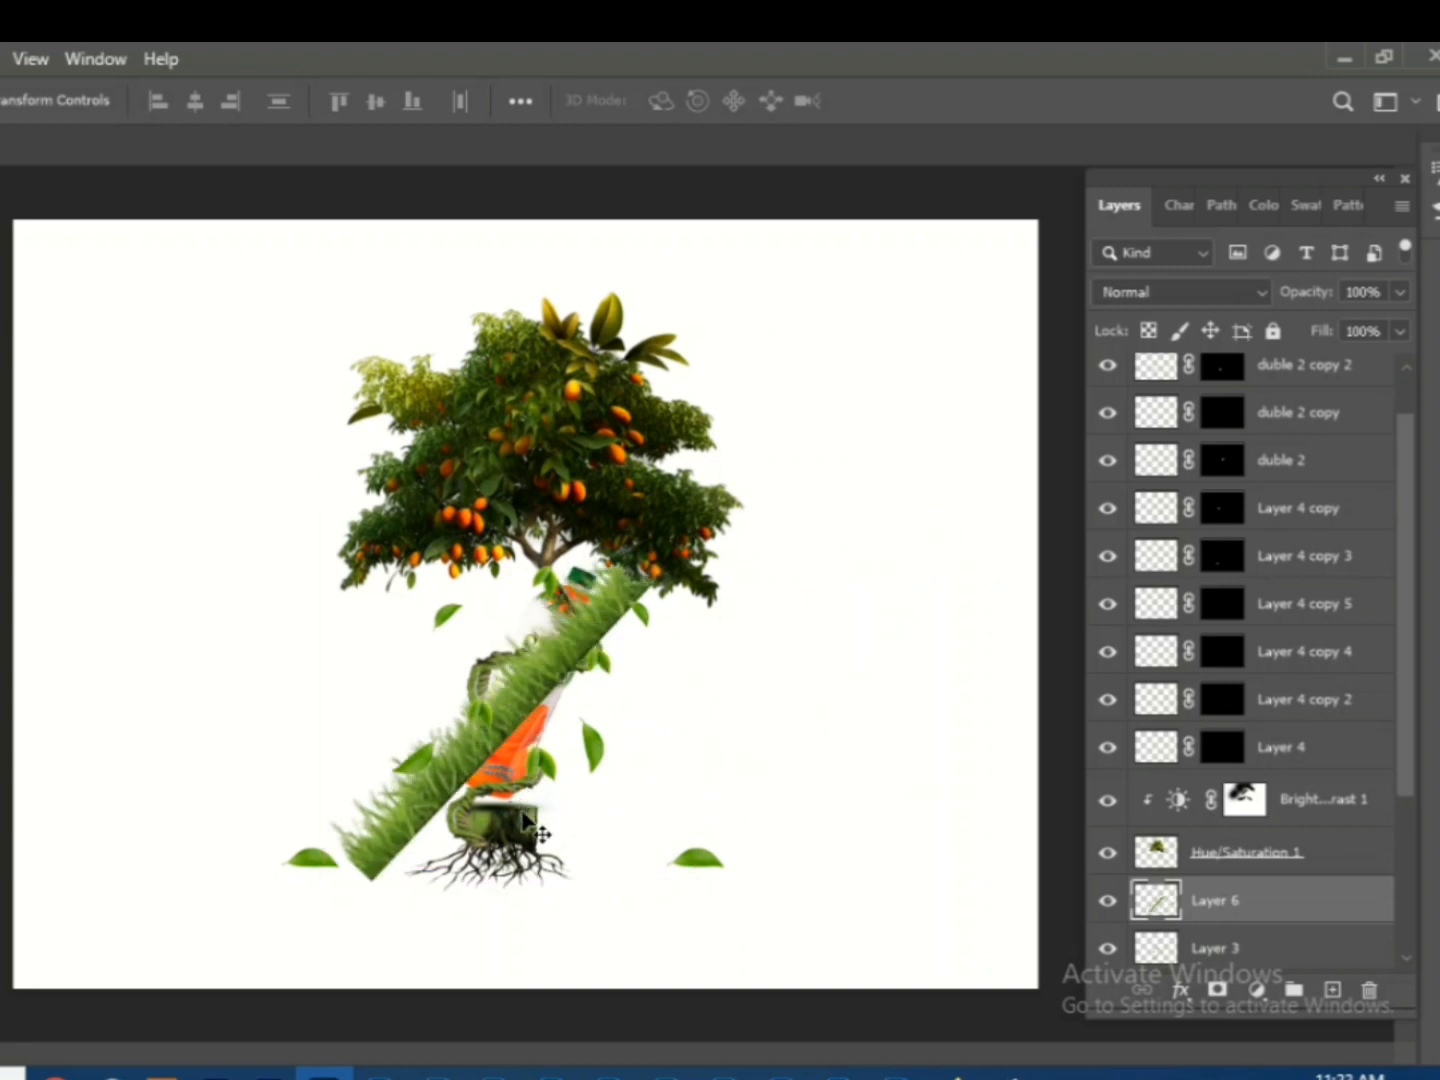
# - Try clipping the grass strip to Layer 3 and release the clipping again
pyautogui.keyDown('alt'); pyautogui.click(1143, 922); pyautogui.keyUp('alt')
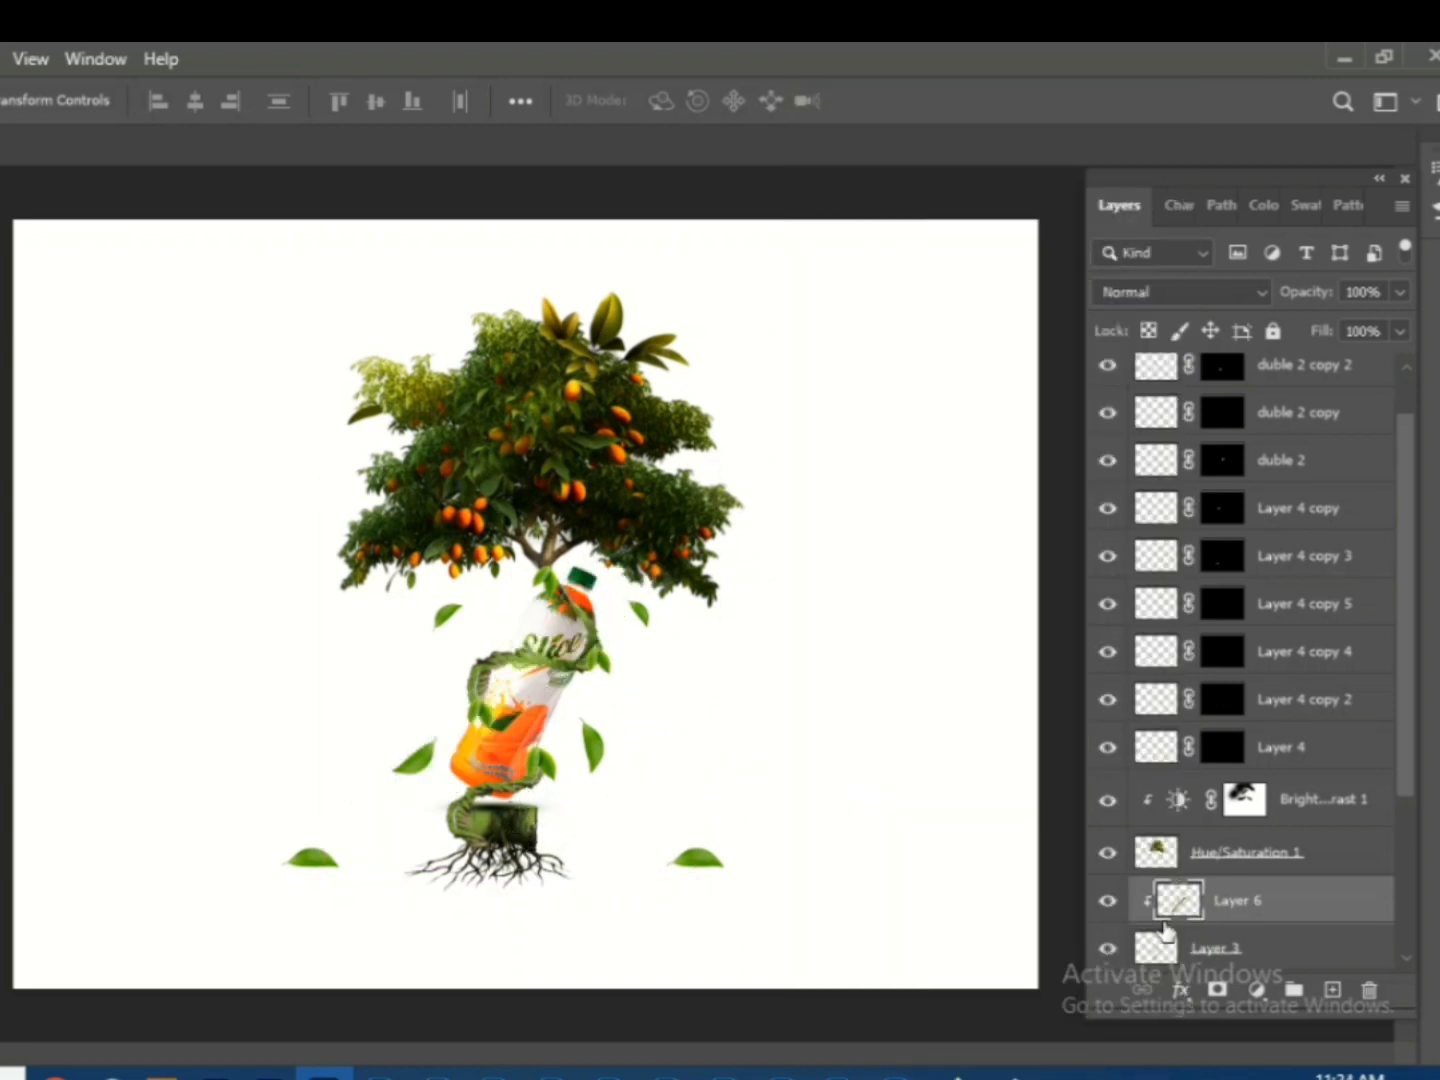
pyautogui.scroll(5, 607, 890)
pyautogui.keyDown('alt'); pyautogui.click(1140, 923); pyautogui.keyUp('alt')
# - Try other angles and positions for the grass strip and delete its layer
pyautogui.moveTo(419, 677); pyautogui.dragTo(319, 685)
pyautogui.hotkey('ctrl', 't')
pyautogui.moveTo(606, 360); pyautogui.dragTo(147, 832)
pyautogui.moveTo(60, 948); pyautogui.dragTo(478, 477)
pyautogui.moveTo(565, 361); pyautogui.dragTo(390, 818)
pyautogui.press('Return')
pyautogui.press('Delete')
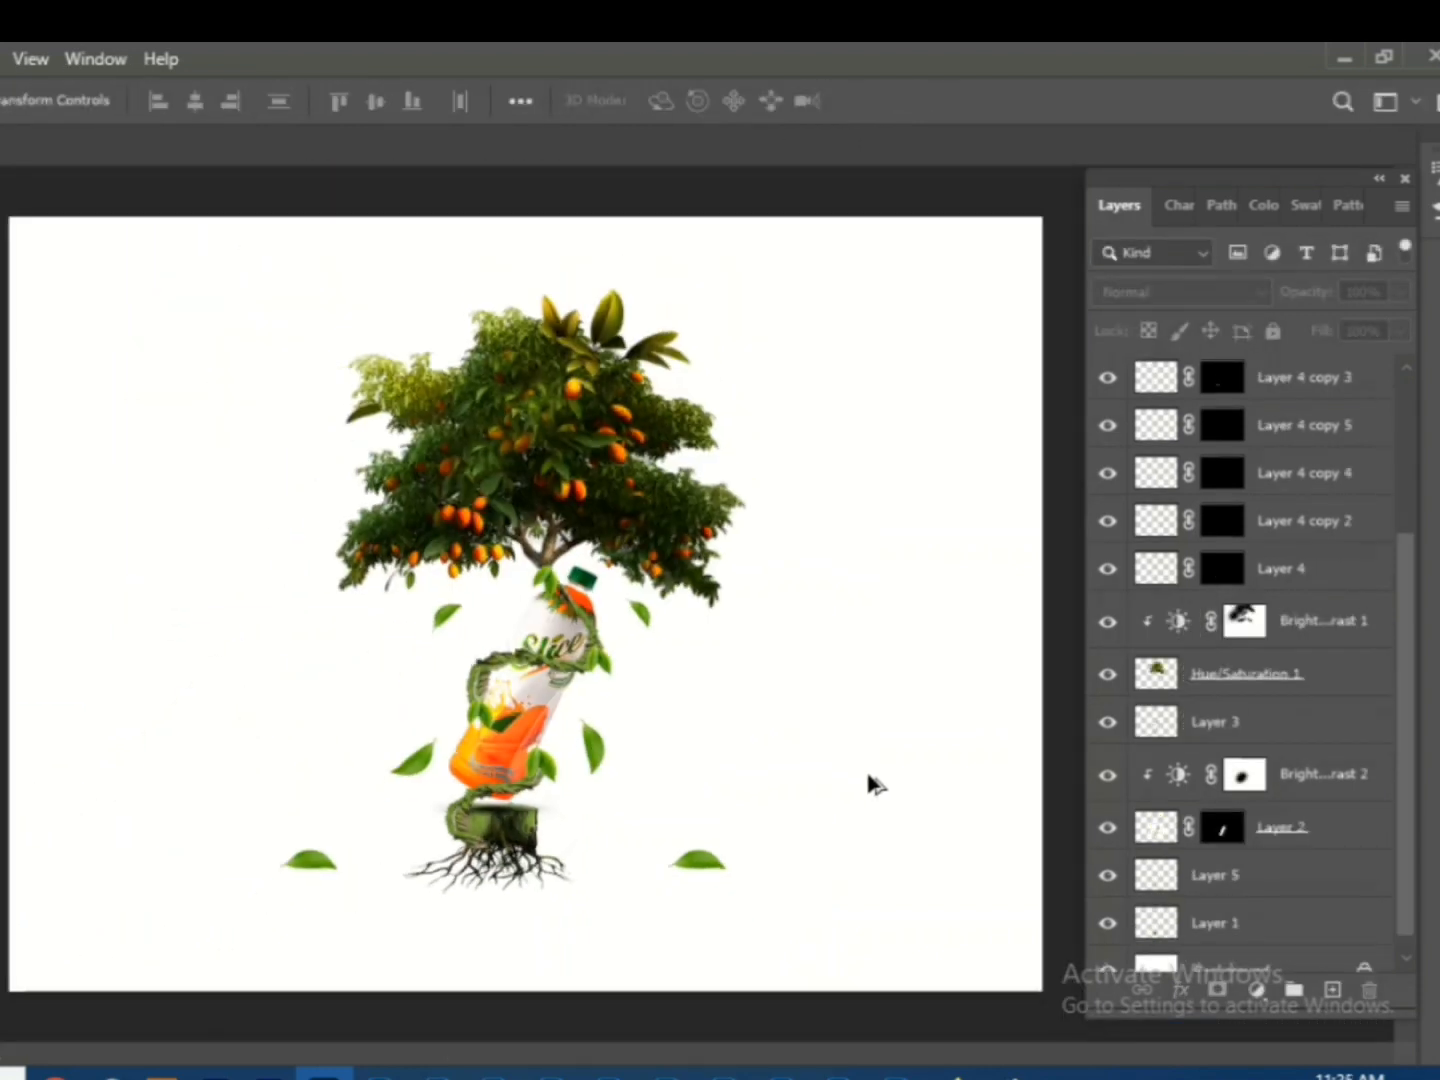
pyautogui.hotkey('ctrl', '-')
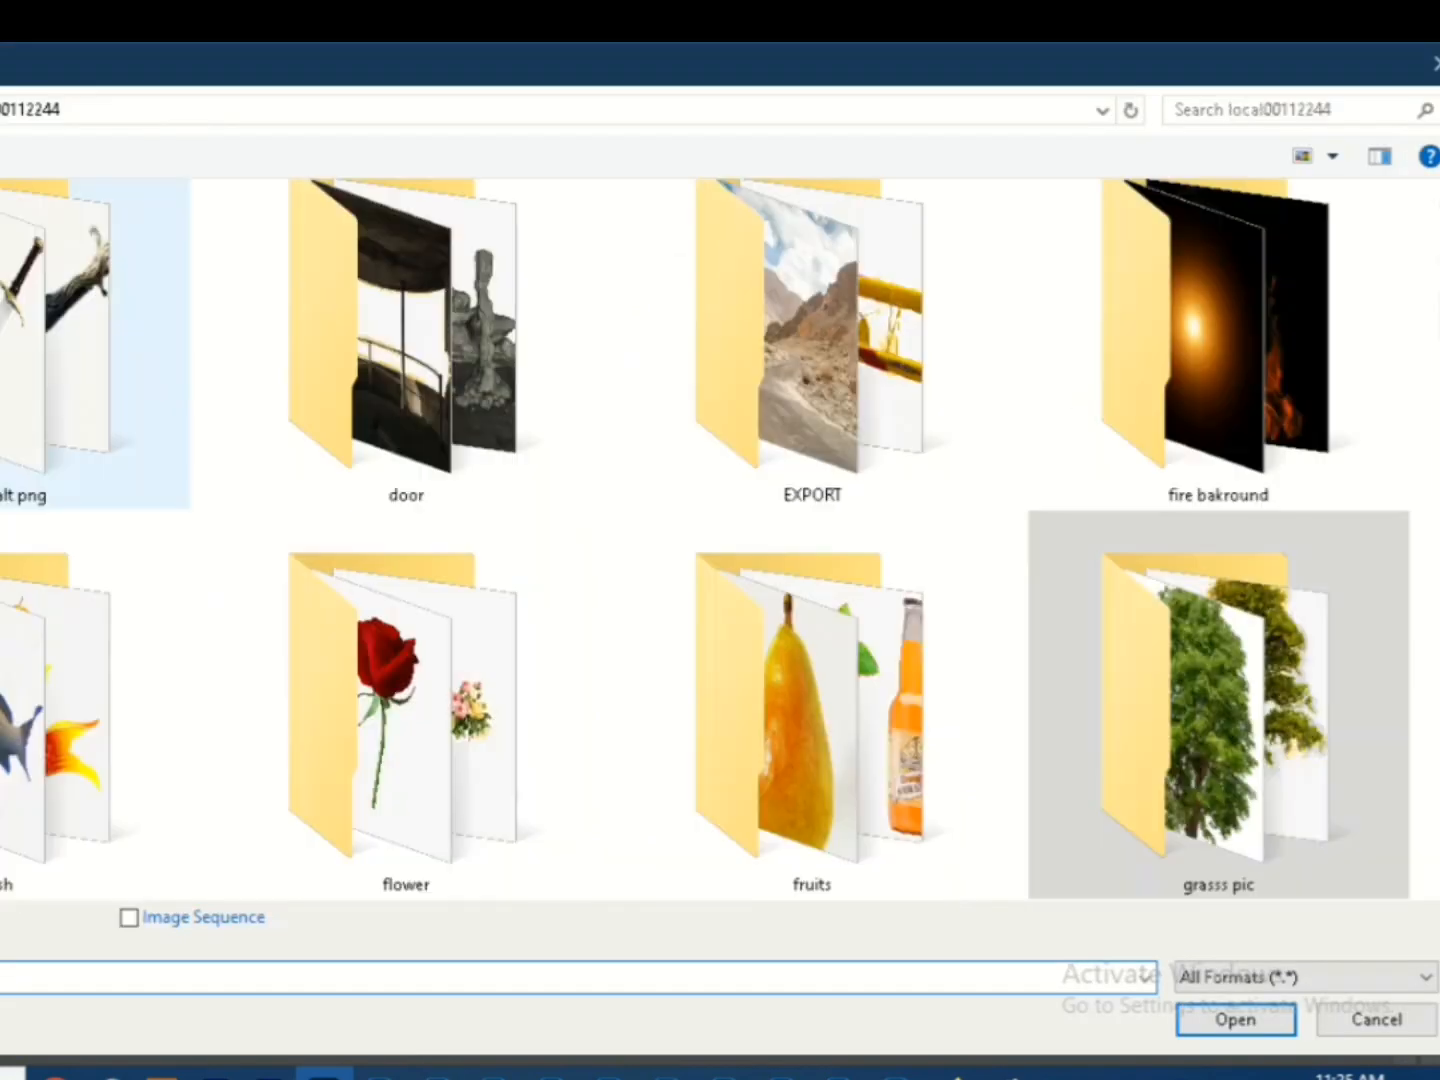
# - Open the transparent mango image from the fruits folder
pyautogui.doubleClick(771, 700)
pyautogui.rightClick(1103, 540)
pyautogui.click(1175, 690)
pyautogui.scroll(-3, 1160, 240)
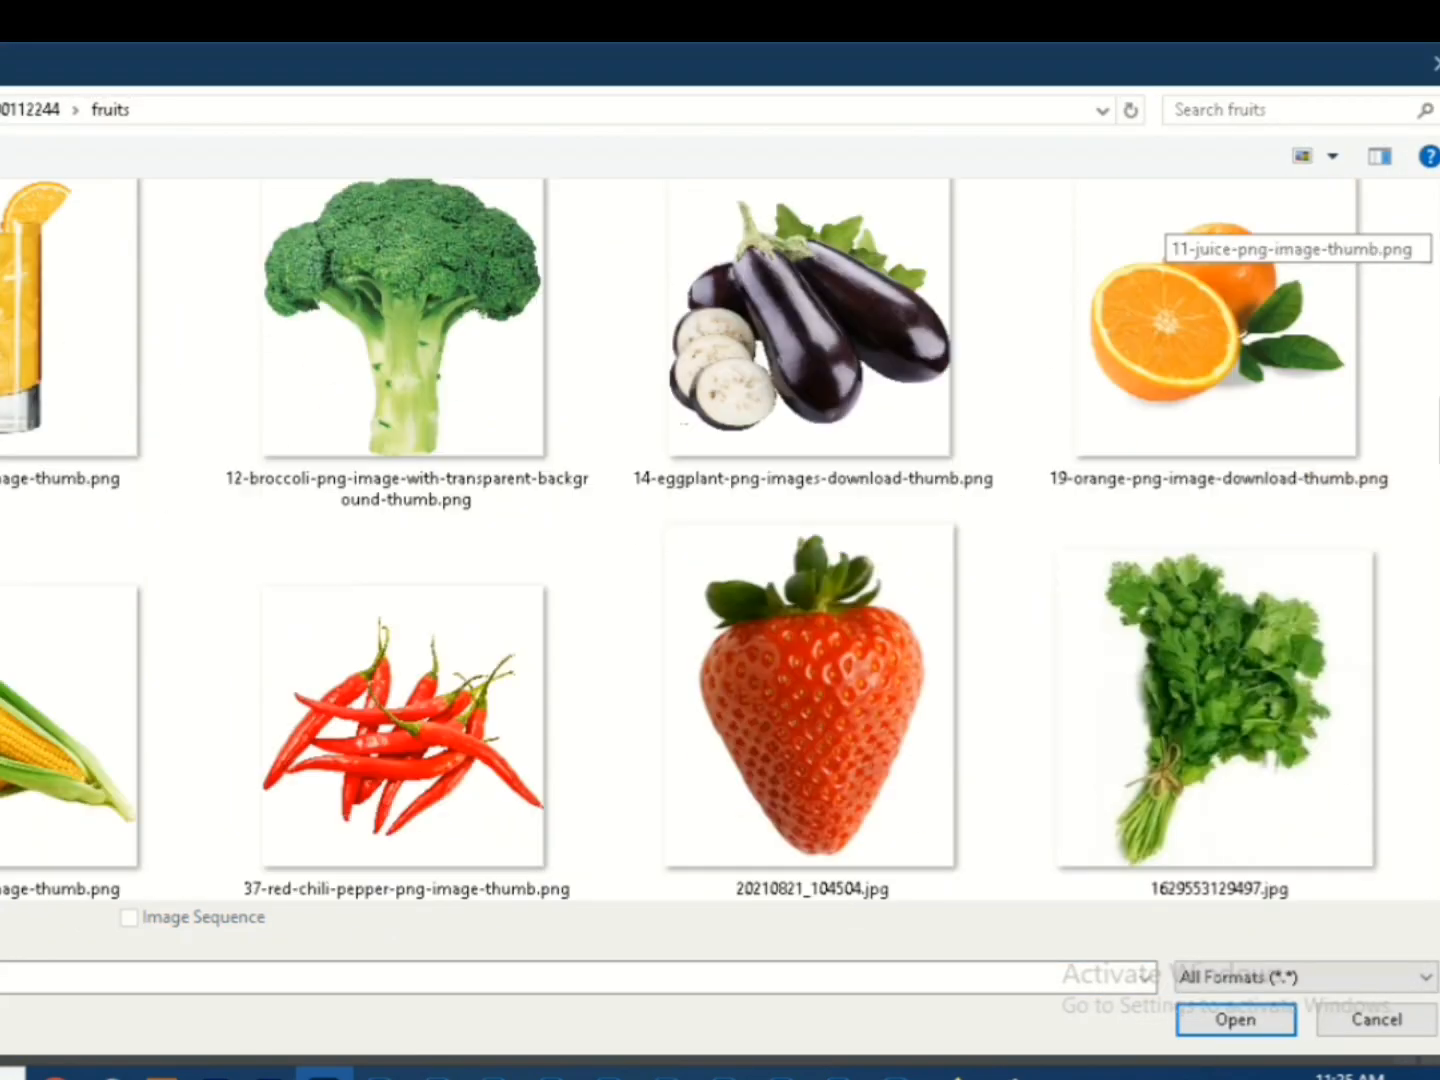
pyautogui.scroll(-10, 1160, 235)
pyautogui.scroll(15, 1160, 235)
pyautogui.doubleClick(86, 380)
pyautogui.moveTo(72, 146); pyautogui.dragTo(72, 228)
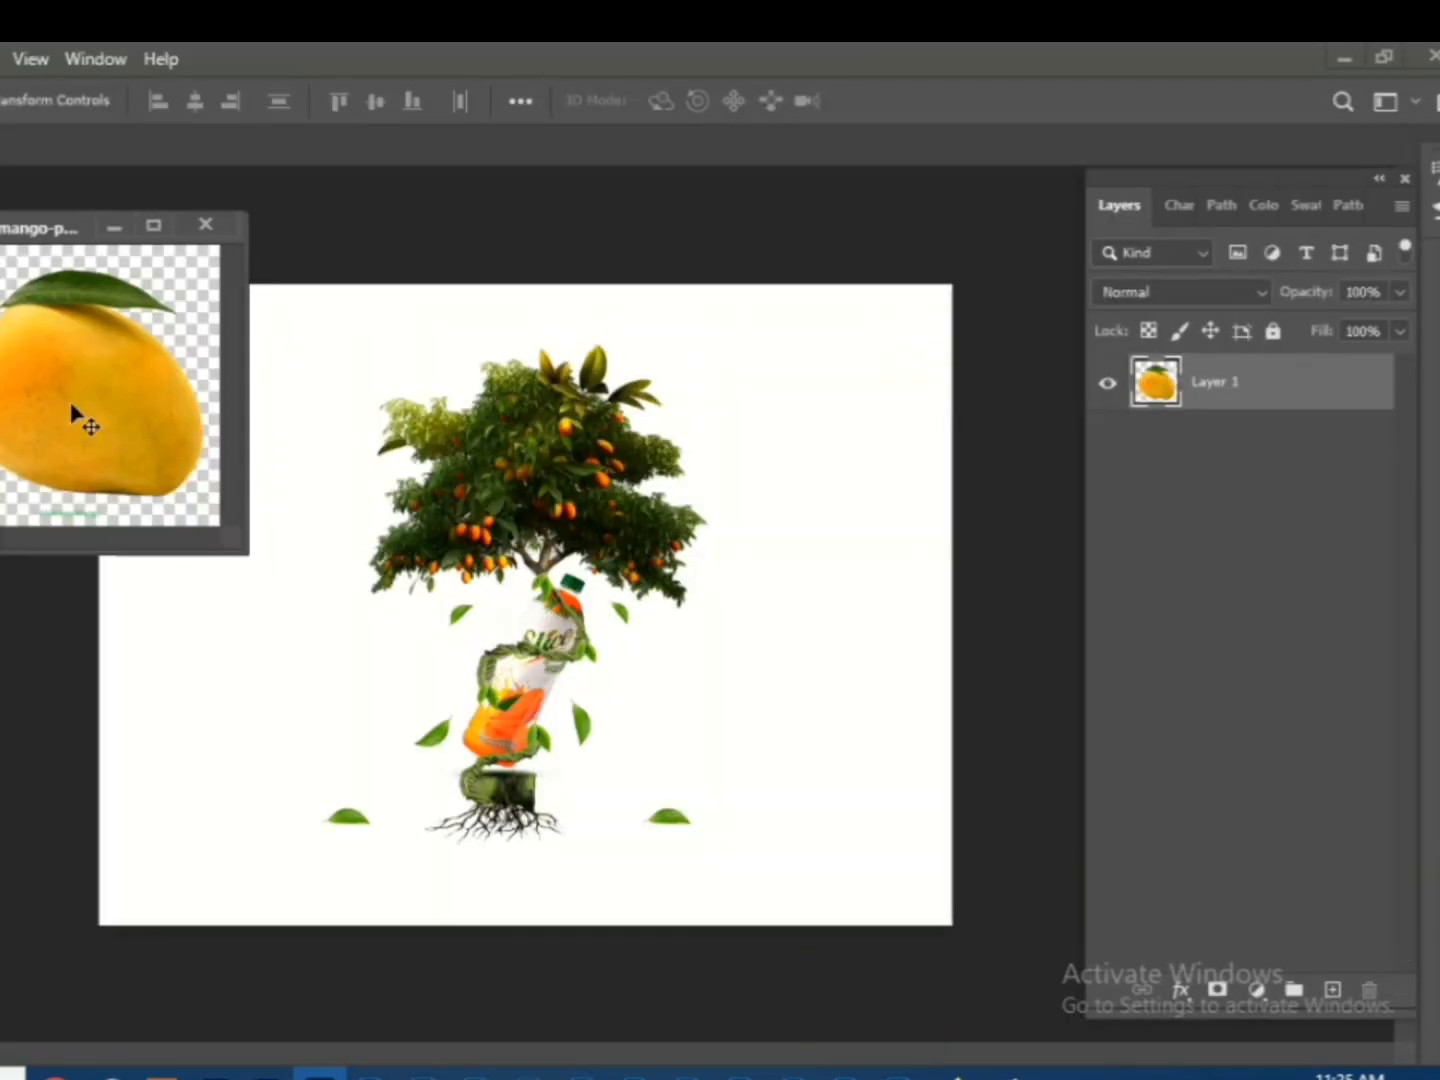
# - Bring the mango into the composition beside the bottle and scale it down
pyautogui.moveTo(72, 419); pyautogui.dragTo(574, 708)
pyautogui.hotkey('ctrl', 't')
pyautogui.moveTo(574, 676); pyautogui.dragTo(593, 667)
pyautogui.press('Return')
# - Try a second, leafy mango cutout at reduced size over the bottle and delete its layer
pyautogui.click(795, 1074)
pyautogui.moveTo(41, 640); pyautogui.dragTo(518, 636)
pyautogui.click(10, 267)
pyautogui.click(301, 371)
pyautogui.click(118, 229)
pyautogui.hotkey('ctrl', 't')
pyautogui.moveTo(621, 527); pyautogui.dragTo(531, 617)
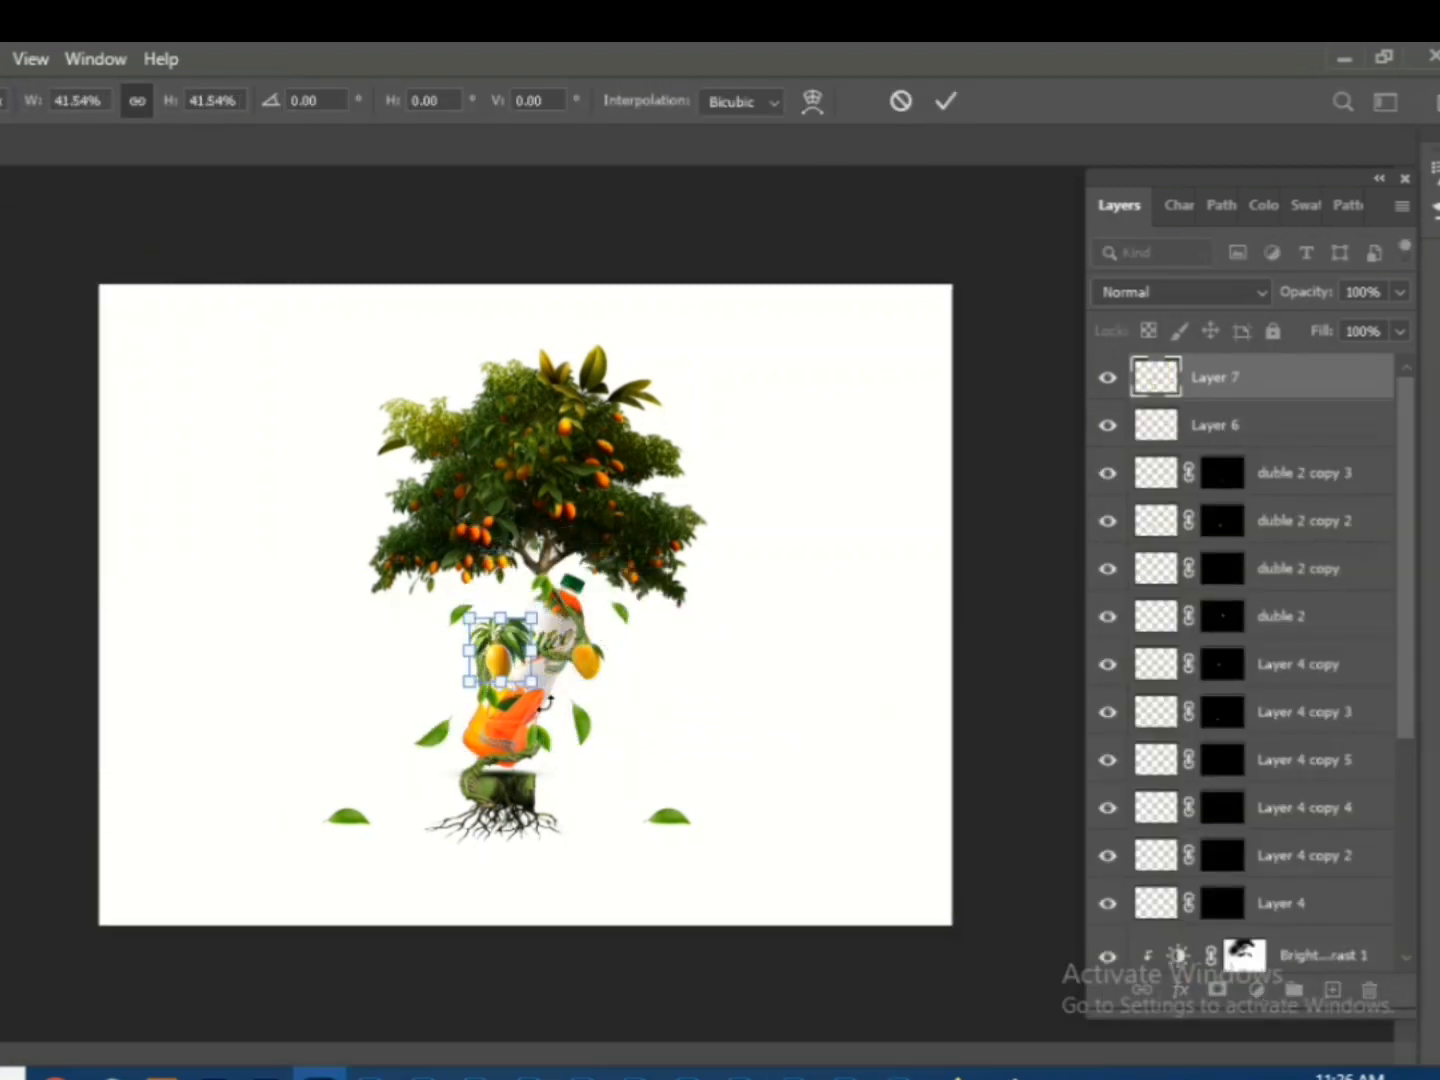
pyautogui.press('Return')
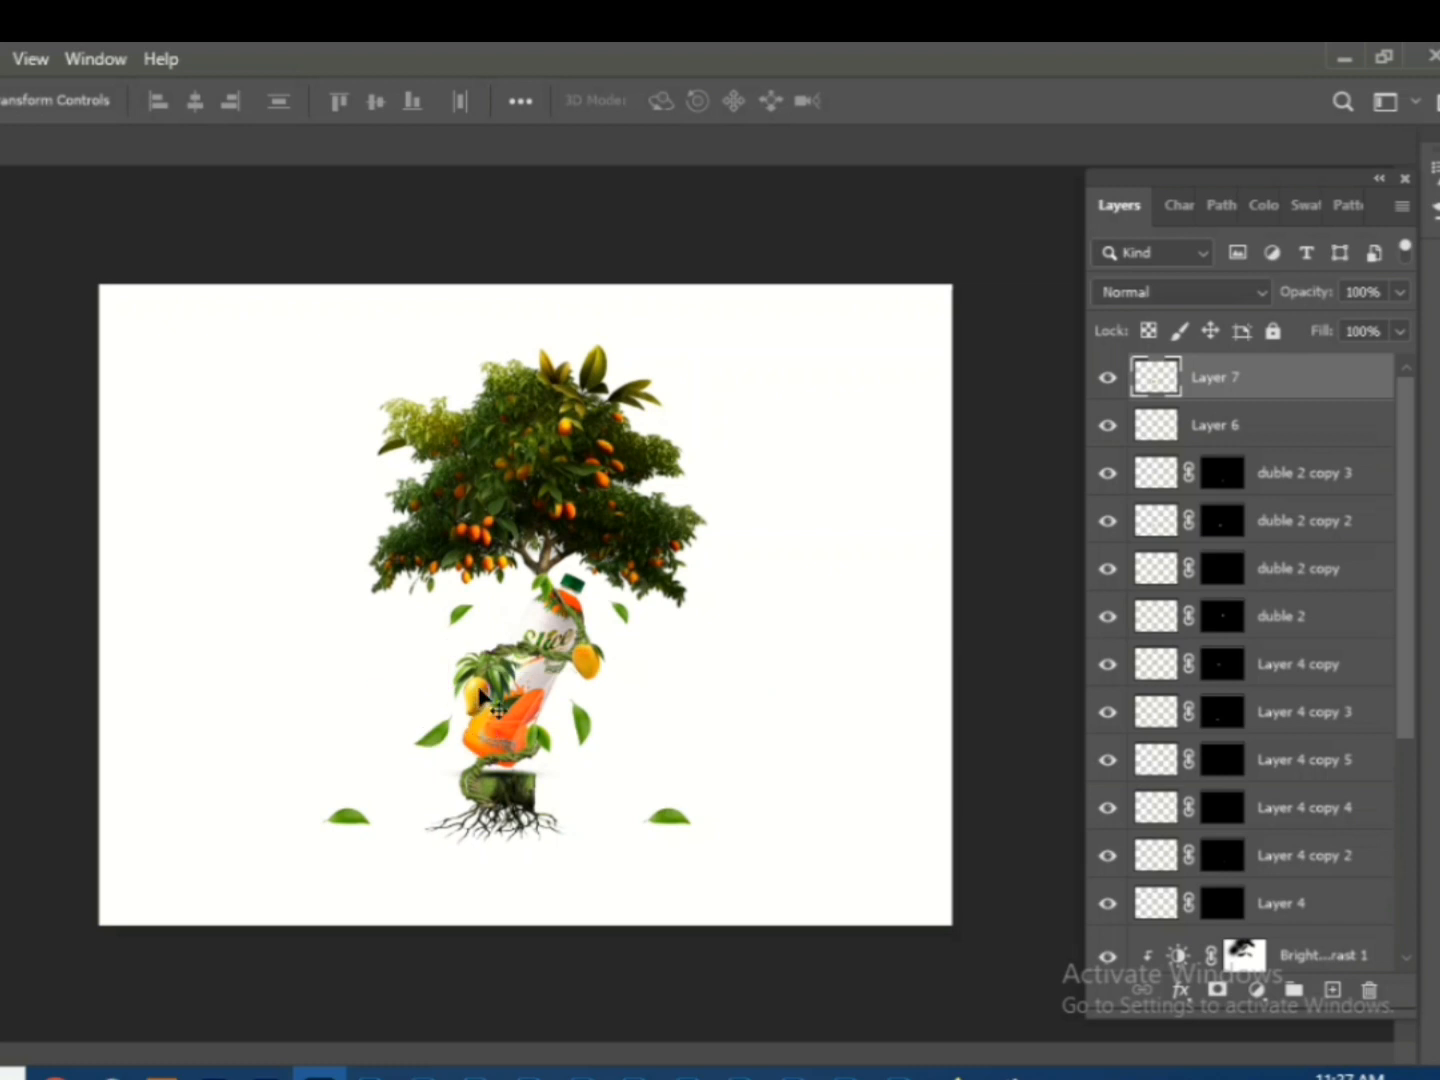
pyautogui.moveTo(480, 697); pyautogui.dragTo(360, 689)
pyautogui.press('Delete')
# - Move the mango to the ground on the right of the stump, then resize and rotate it
pyautogui.moveTo(614, 716); pyautogui.dragTo(631, 851)
pyautogui.hotkey('ctrl', 't')
pyautogui.moveTo(623, 815); pyautogui.dragTo(704, 884)
pyautogui.moveTo(706, 762); pyautogui.dragTo(611, 710)
pyautogui.moveTo(640, 834); pyautogui.dragTo(623, 812)
pyautogui.moveTo(702, 796)
pyautogui.mouseDown()
pyautogui.moveTo(637, 819)
pyautogui.moveTo(725, 799)
pyautogui.mouseUp()
# - Duplicate the mango to the left of the stump at a smaller size and adjust both mangoes' positions
pyautogui.moveTo(683, 805); pyautogui.dragTo(389, 791)
pyautogui.press('Return')
pyautogui.hotkey('ctrl', 't')
pyautogui.moveTo(408, 802); pyautogui.dragTo(392, 786)
pyautogui.press('Return')
pyautogui.moveTo(380, 779); pyautogui.dragTo(413, 790)
pyautogui.moveTo(690, 815); pyautogui.dragTo(621, 823)
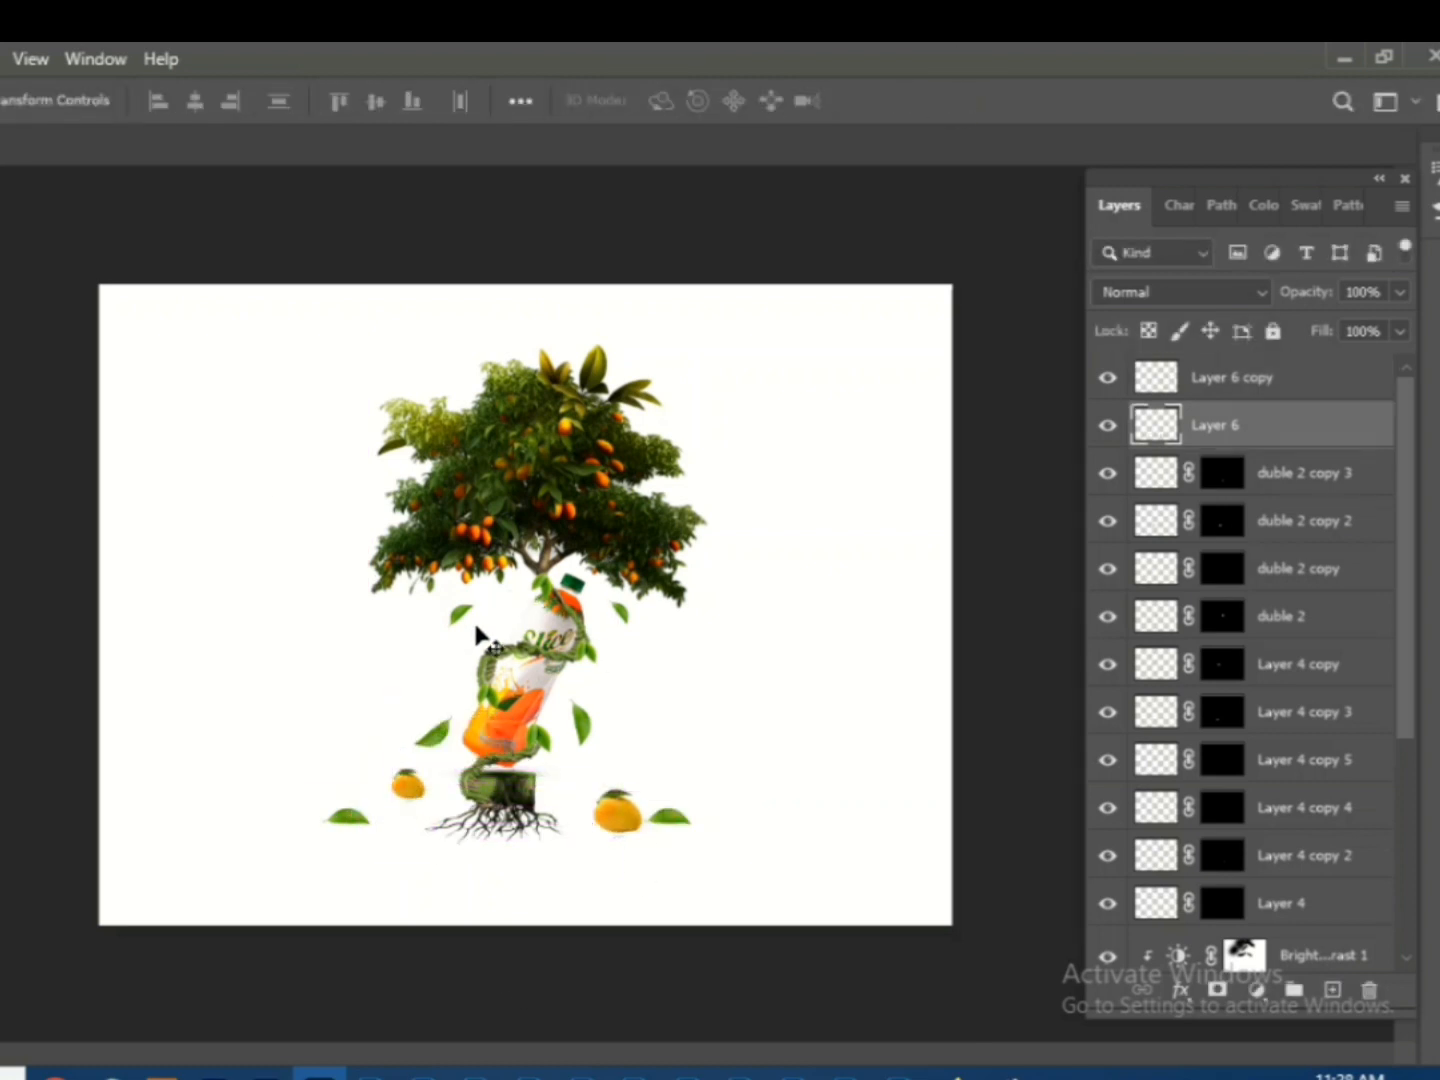
# - Add a solid color fill layer directly above the Background, using the orange-yellow sampled from the mango
pyautogui.scroll(-5, 1207, 625)
pyautogui.click(1262, 949)
pyautogui.click(1107, 901)
pyautogui.click(1107, 901)
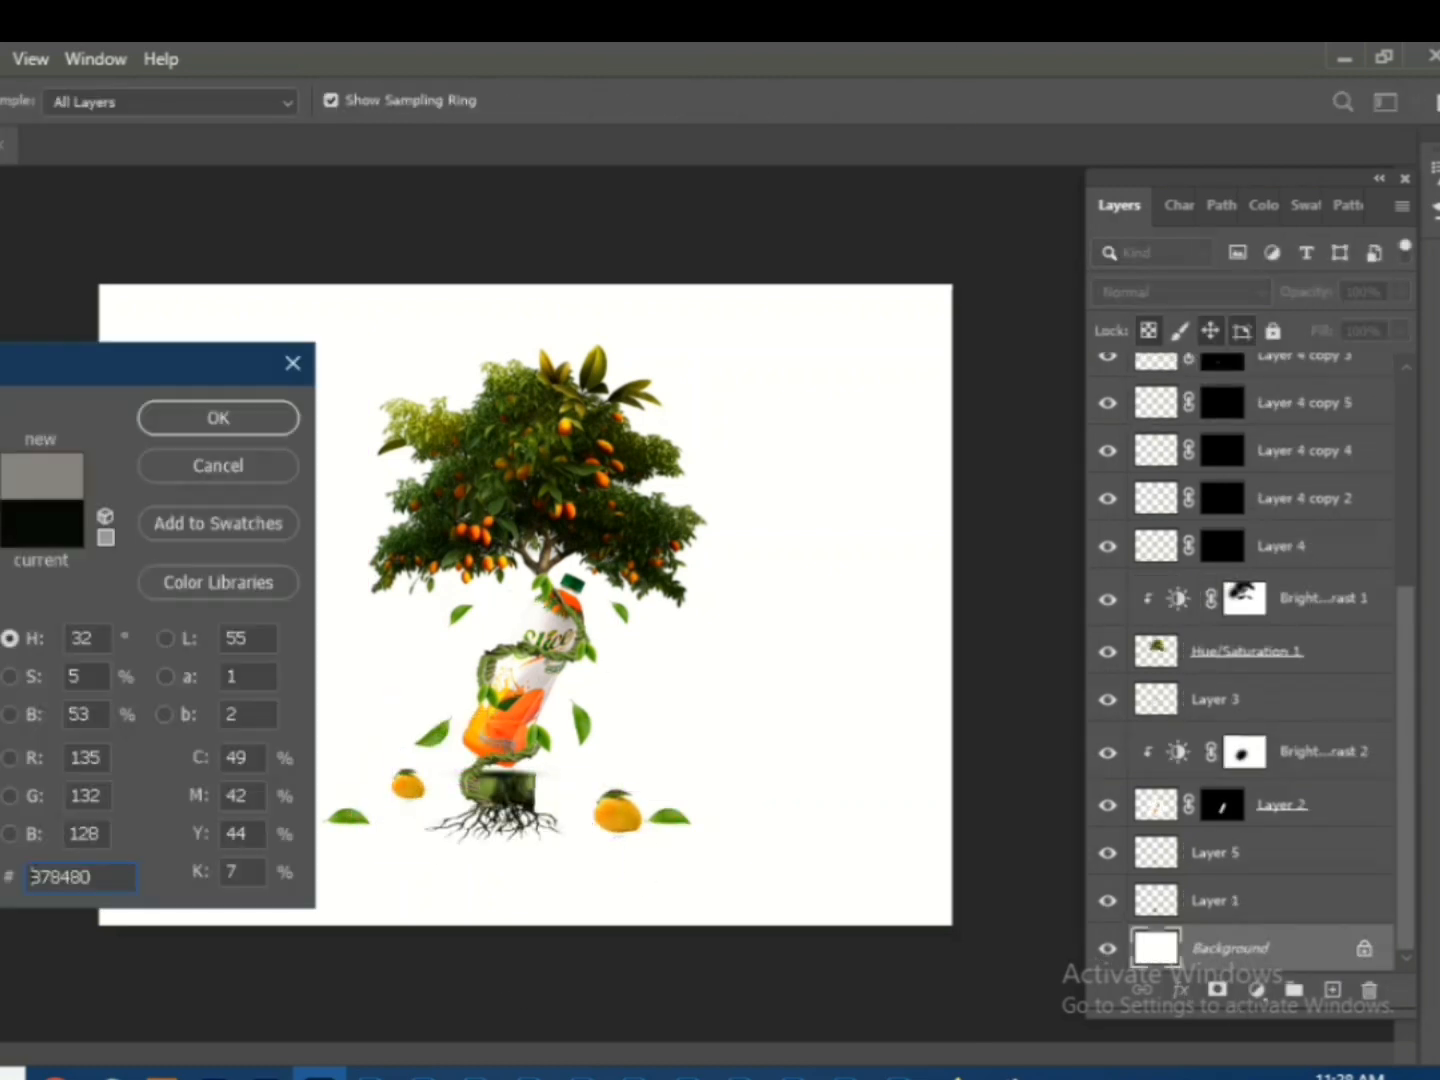
pyautogui.click(615, 818)
pyautogui.click(218, 419)
pyautogui.click(1256, 990)
pyautogui.click(1100, 571)
pyautogui.click(209, 416)
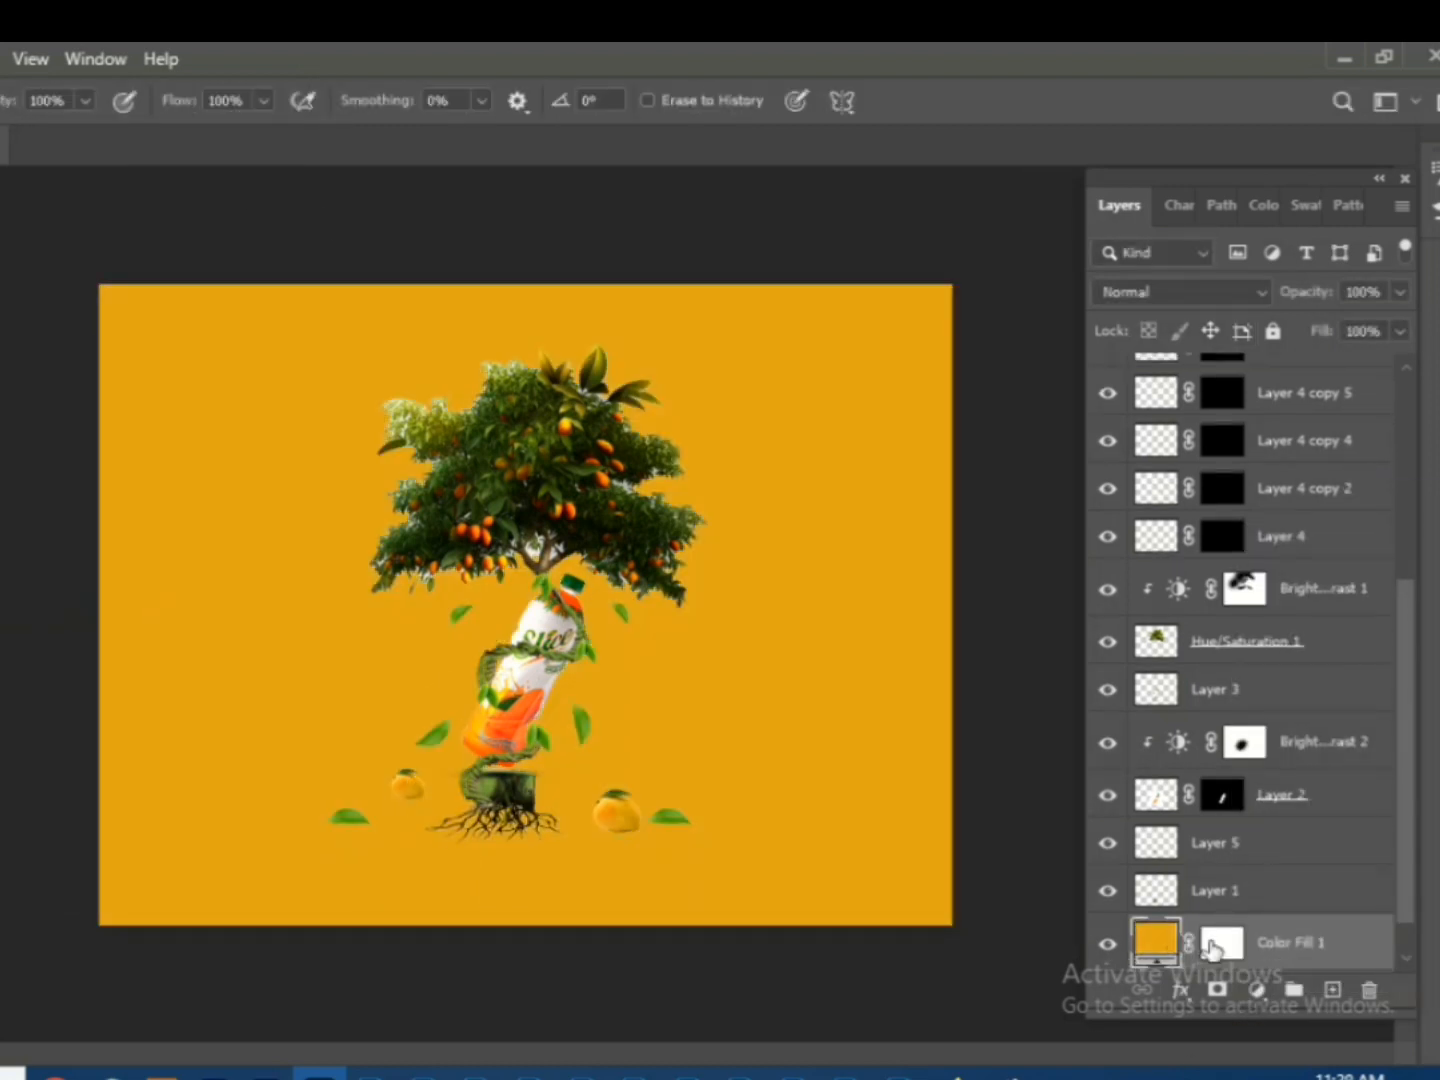
# - Try fading the centre of the Color Fill 1 mask with a very large soft eraser dab
pyautogui.press(']')
pyautogui.press(']')
pyautogui.press(']')
pyautogui.press(']')
pyautogui.press(']')
pyautogui.click(523, 580)
pyautogui.hotkey('ctrl', 'z')
pyautogui.click(524, 579)
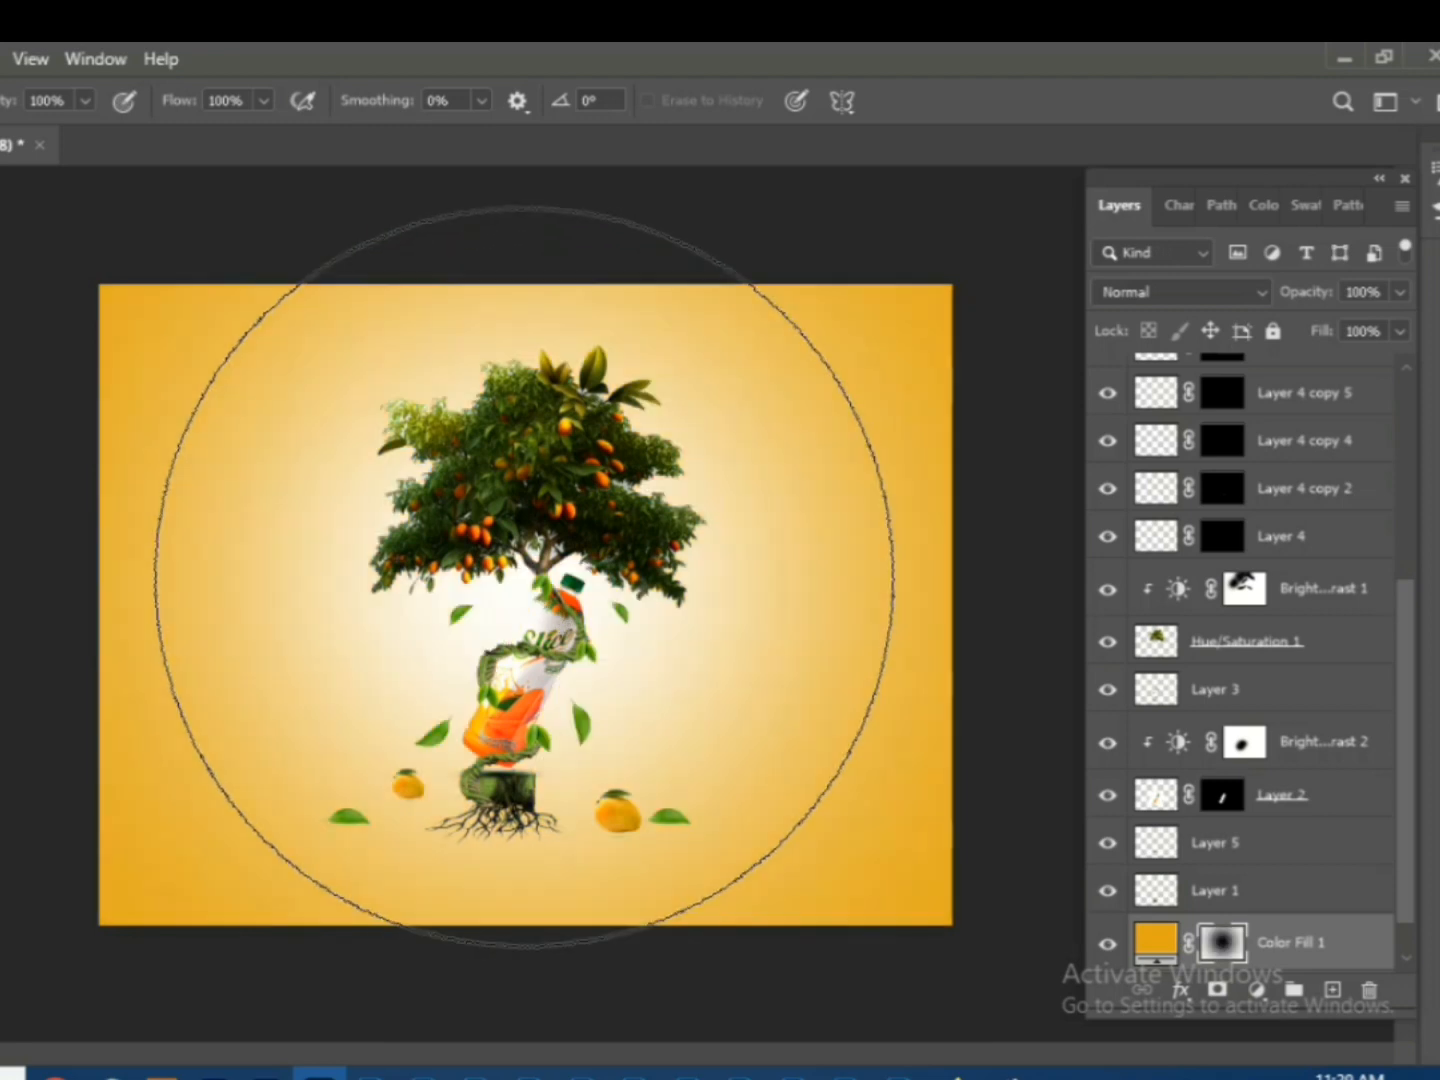
# - Undo the large dab, try smaller soft eraser dabs around the bottle, and undo those too
pyautogui.press('[')
pyautogui.press('[')
pyautogui.press('[')
pyautogui.press('[')
pyautogui.press('[')
pyautogui.press('[')
pyautogui.press('[')
pyautogui.hotkey('ctrl', 'z')
pyautogui.click(548, 644)
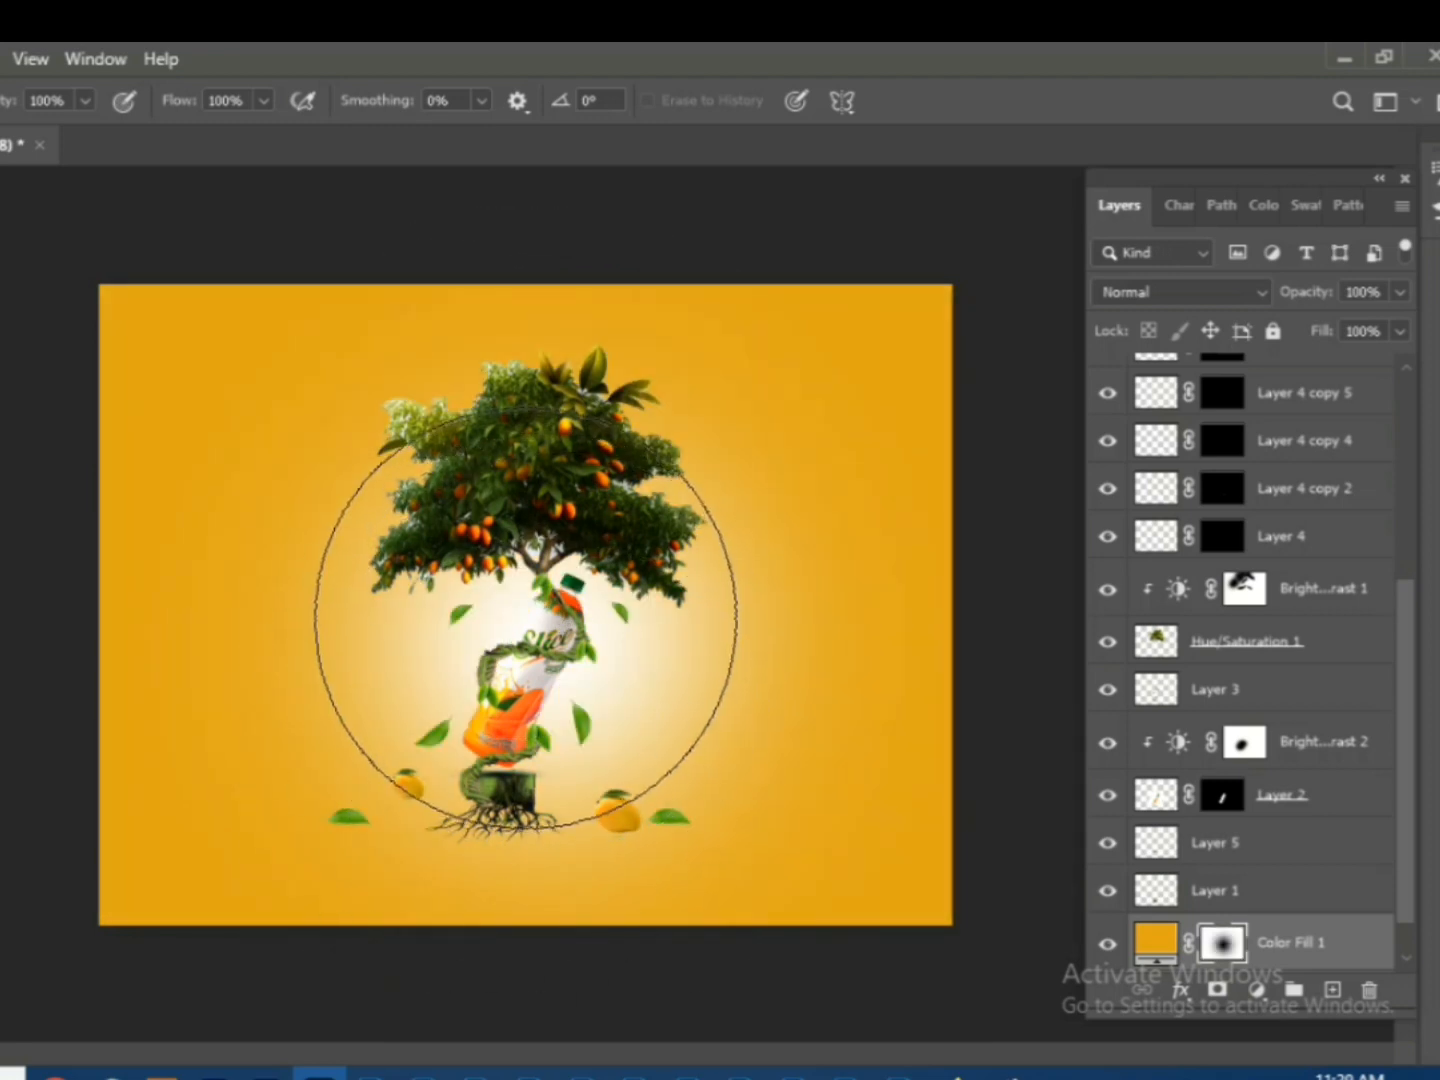
pyautogui.click(519, 606)
pyautogui.hotkey('ctrl', 'z')
pyautogui.hotkey('ctrl', 'z')
# - Enlarge the eraser again and fade the centre of the Color Fill 1 mask behind the bottle
pyautogui.press(']')
pyautogui.press(']')
pyautogui.press(']')
pyautogui.press(']')
pyautogui.press(']')
pyautogui.press(']')
pyautogui.press(']')
pyautogui.click(524, 636)
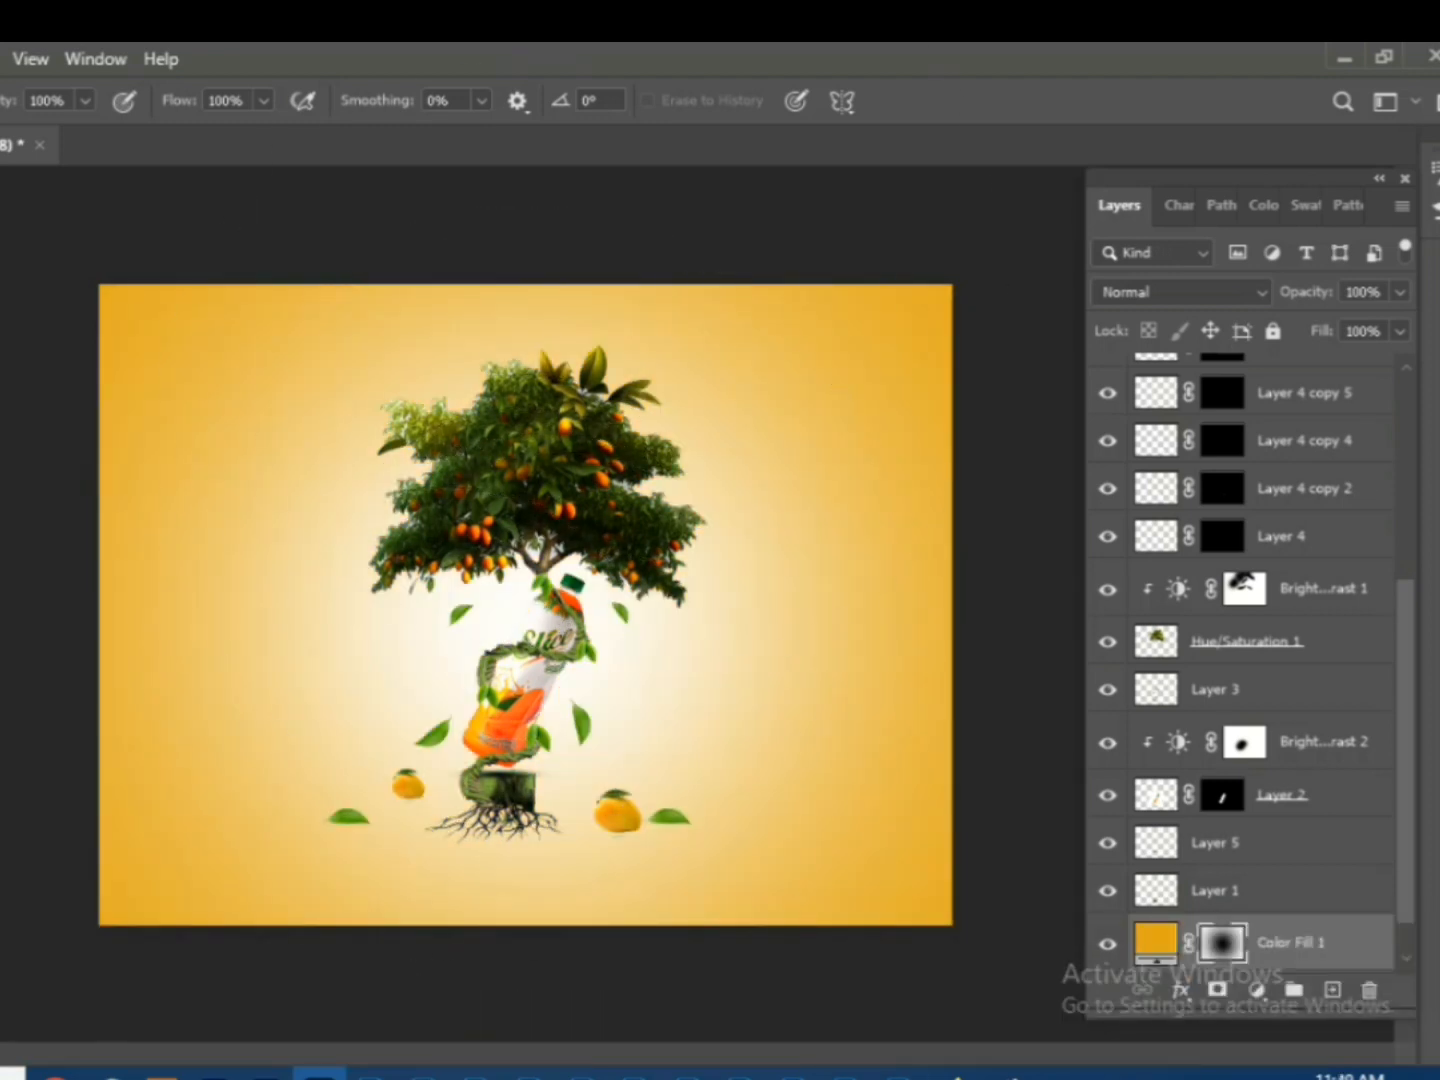
pyautogui.press('v')
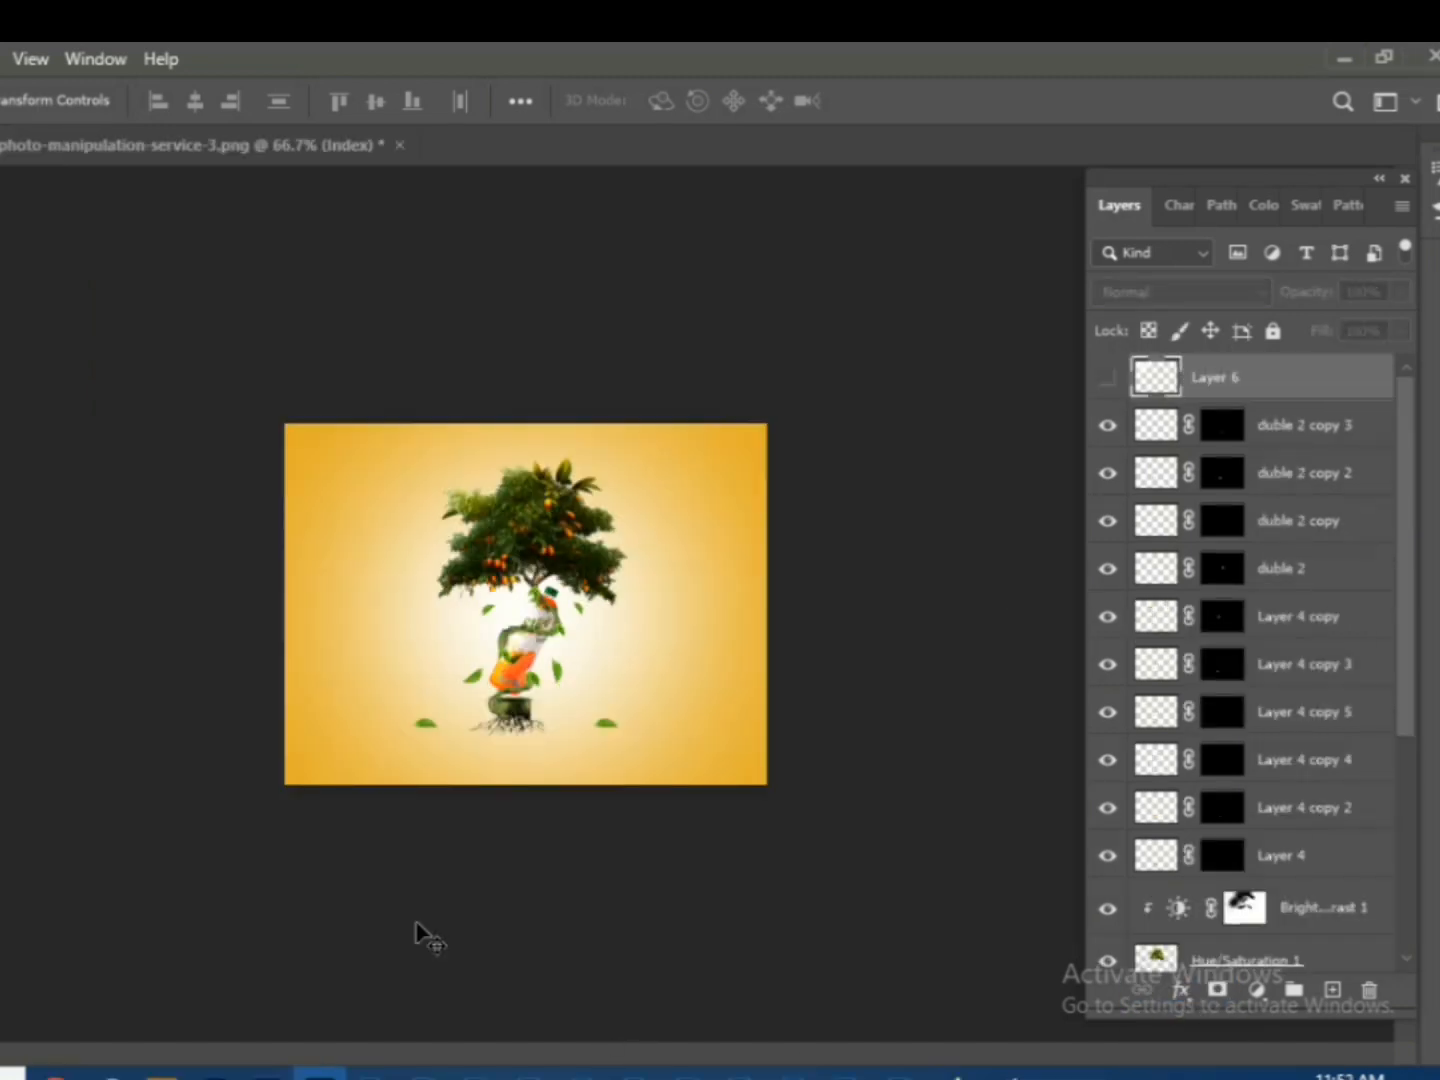
pyautogui.hotkey('ctrl', 't')
pyautogui.press('Escape')
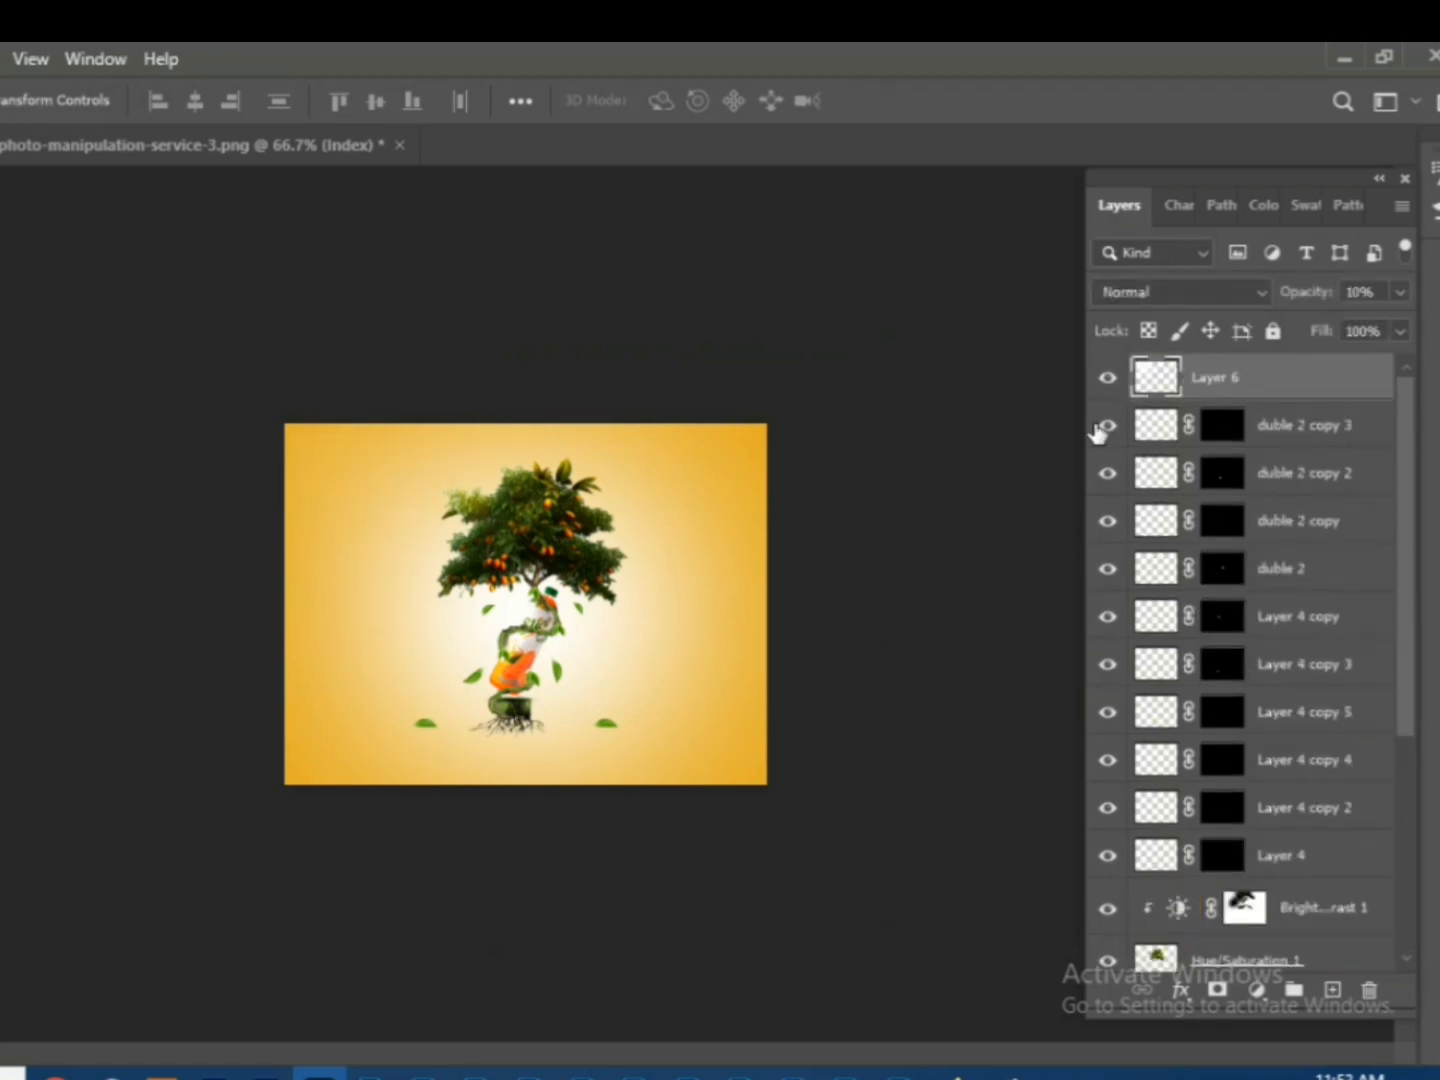
pyautogui.scroll(-5, 1157, 928)
pyautogui.scroll(10, 184, 742)
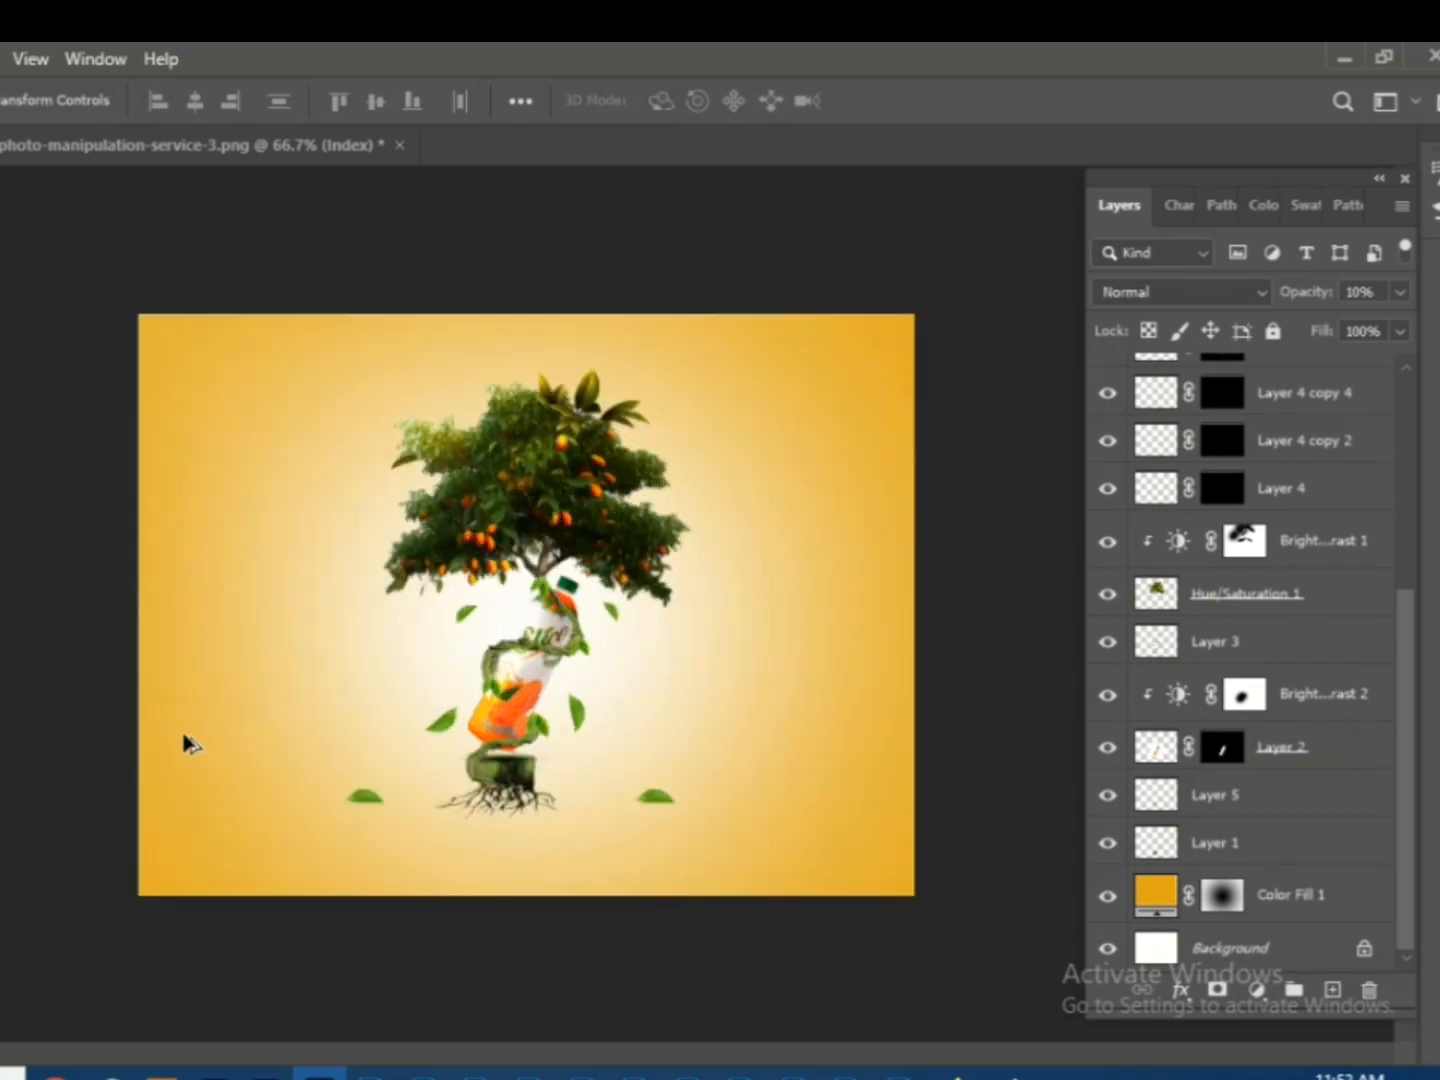
# - Try a triangular lasso selection on Layer 6, running from the canvas's upper-left corner to the tree
pyautogui.scroll(5, 1268, 532)
pyautogui.hotkey('ctrl', '0')
pyautogui.press('l')
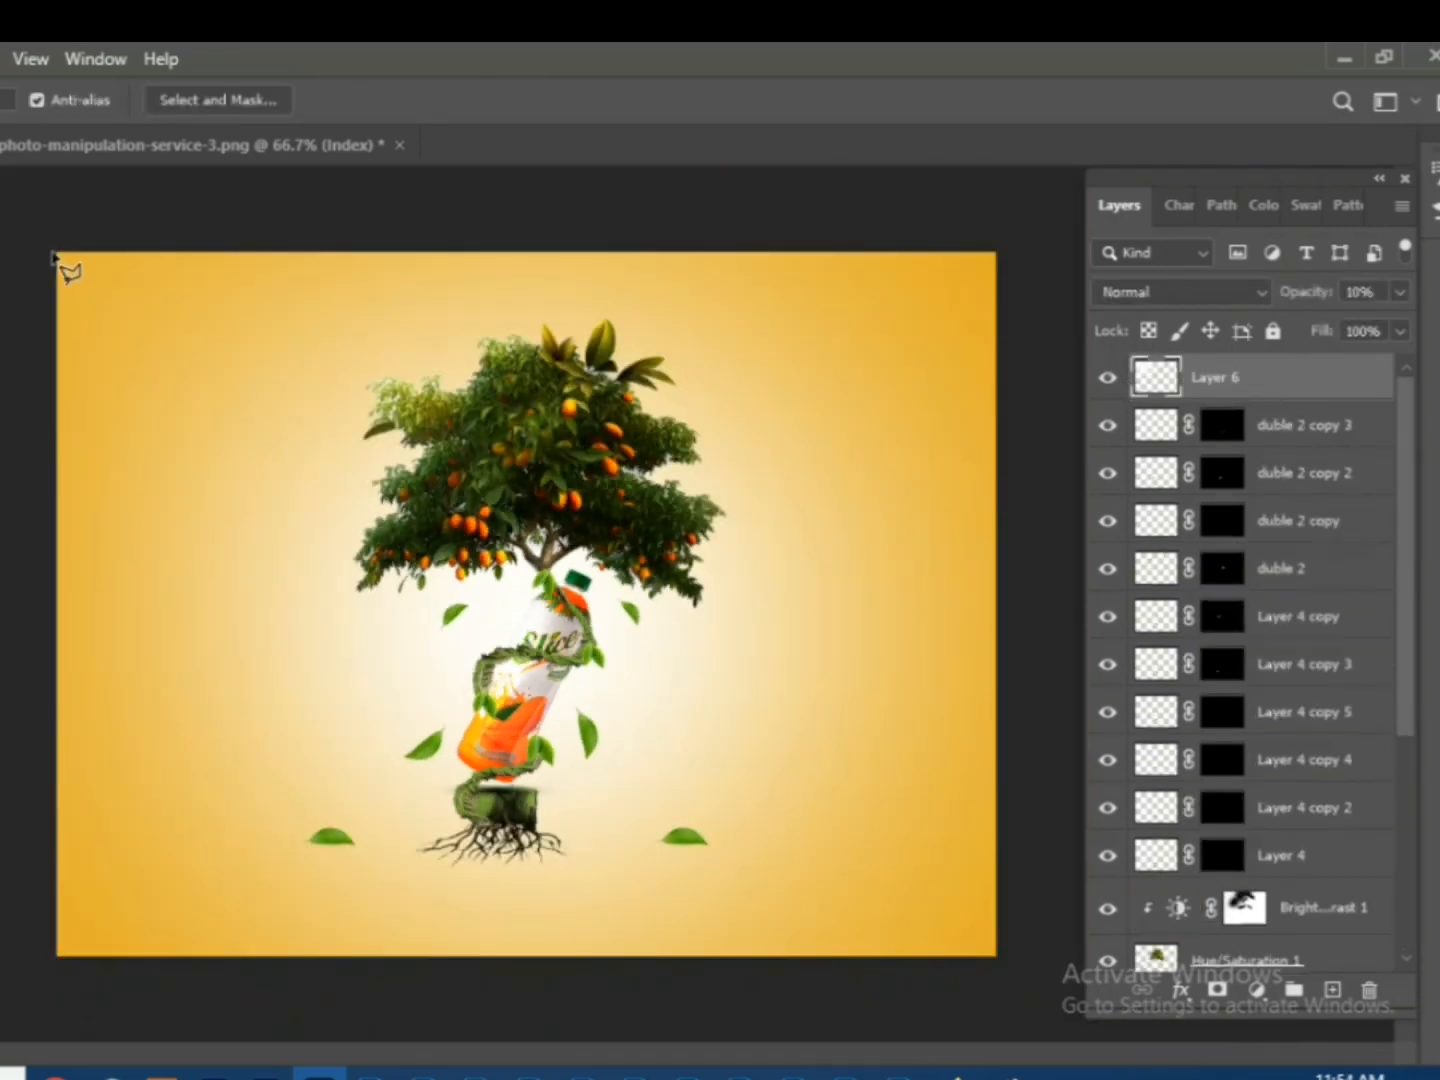
pyautogui.click(57, 256)
pyautogui.click(249, 599)
pyautogui.click(401, 435)
pyautogui.click(57, 259)
pyautogui.press('g')
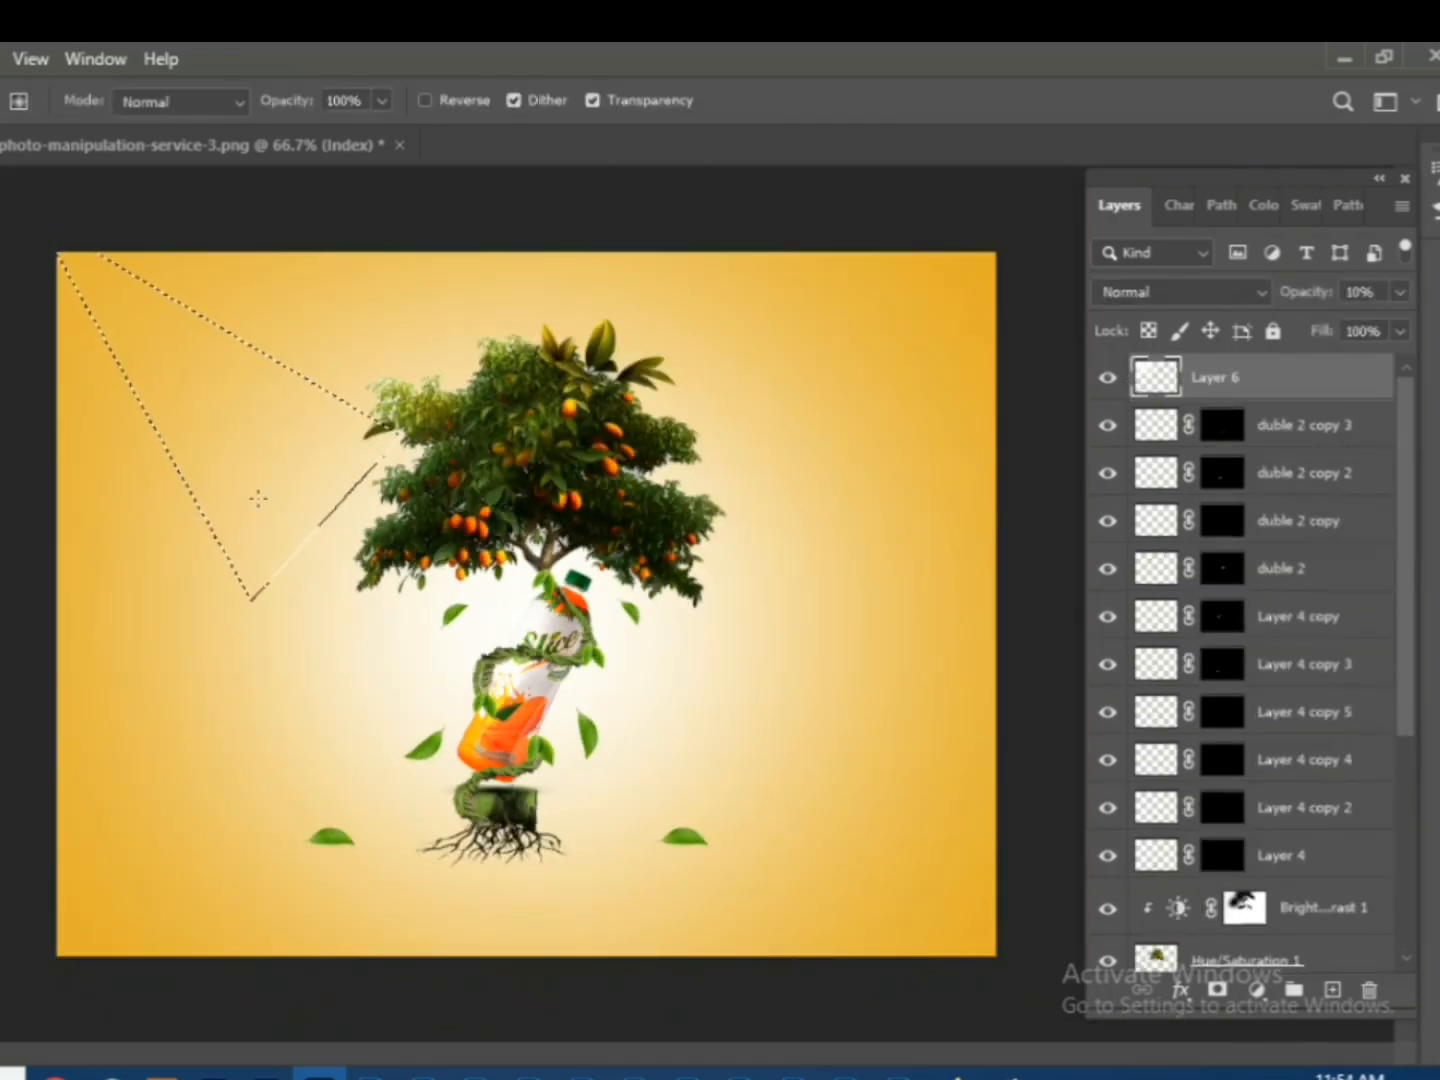
# - Try filling the triangle with a gradient at 10% layer opacity, then deselect it and delete Layer 6
pyautogui.moveTo(58, 256); pyautogui.dragTo(280, 463)
pyautogui.click(2, 779)
pyautogui.click(184, 440)
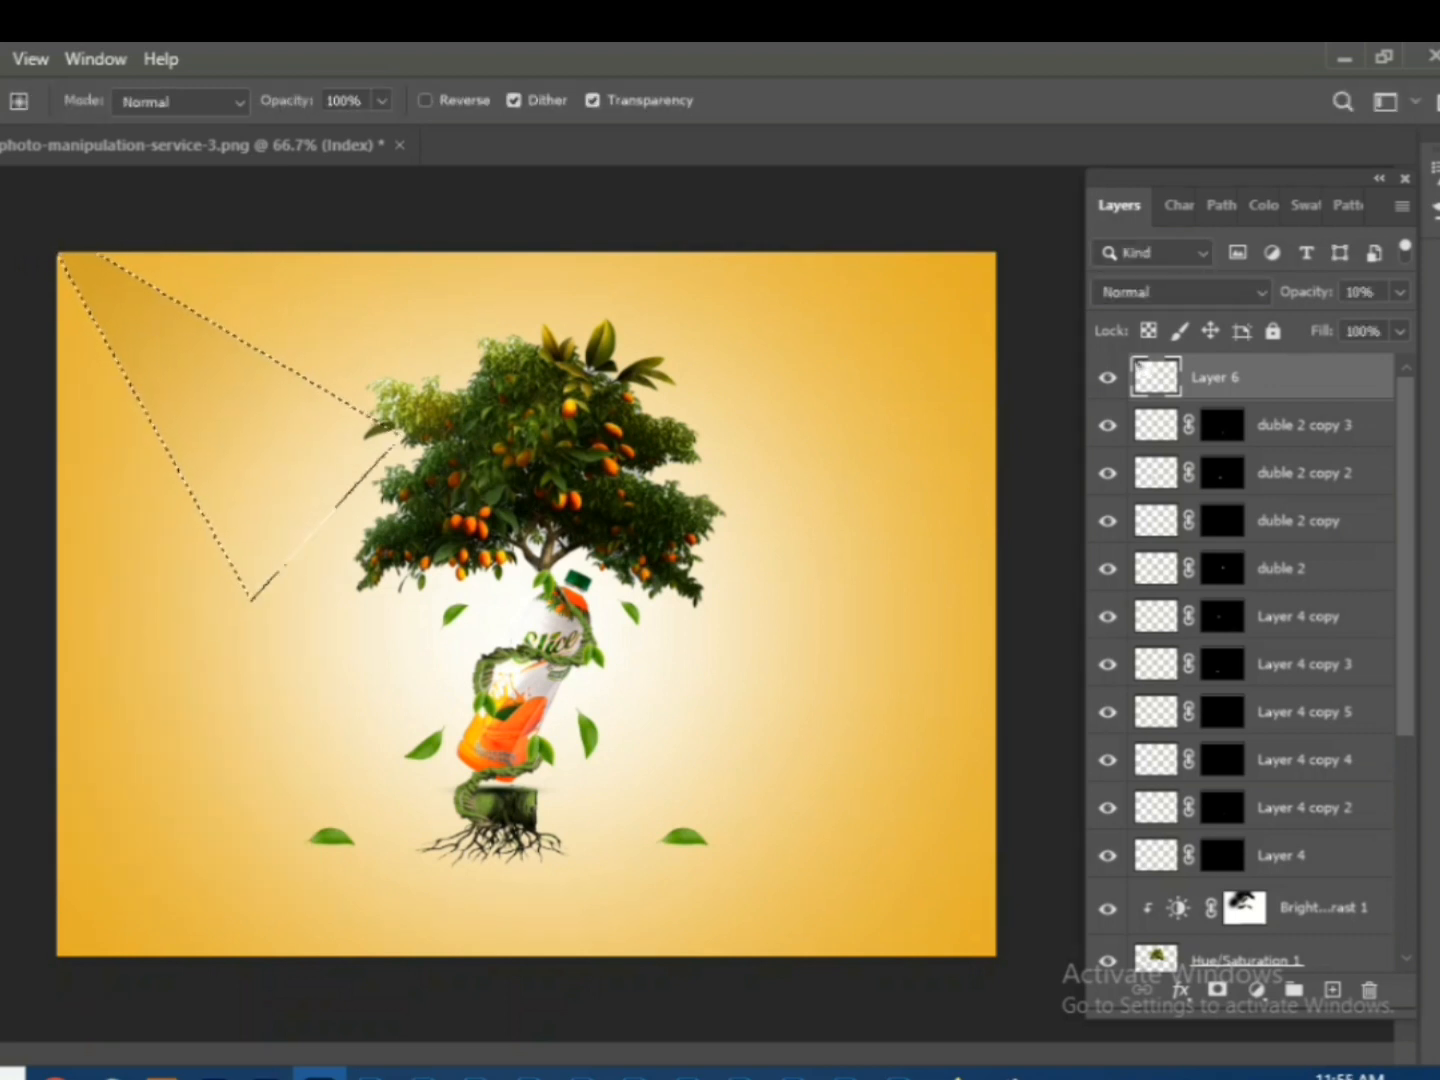
pyautogui.press('super')
pyautogui.press('super')
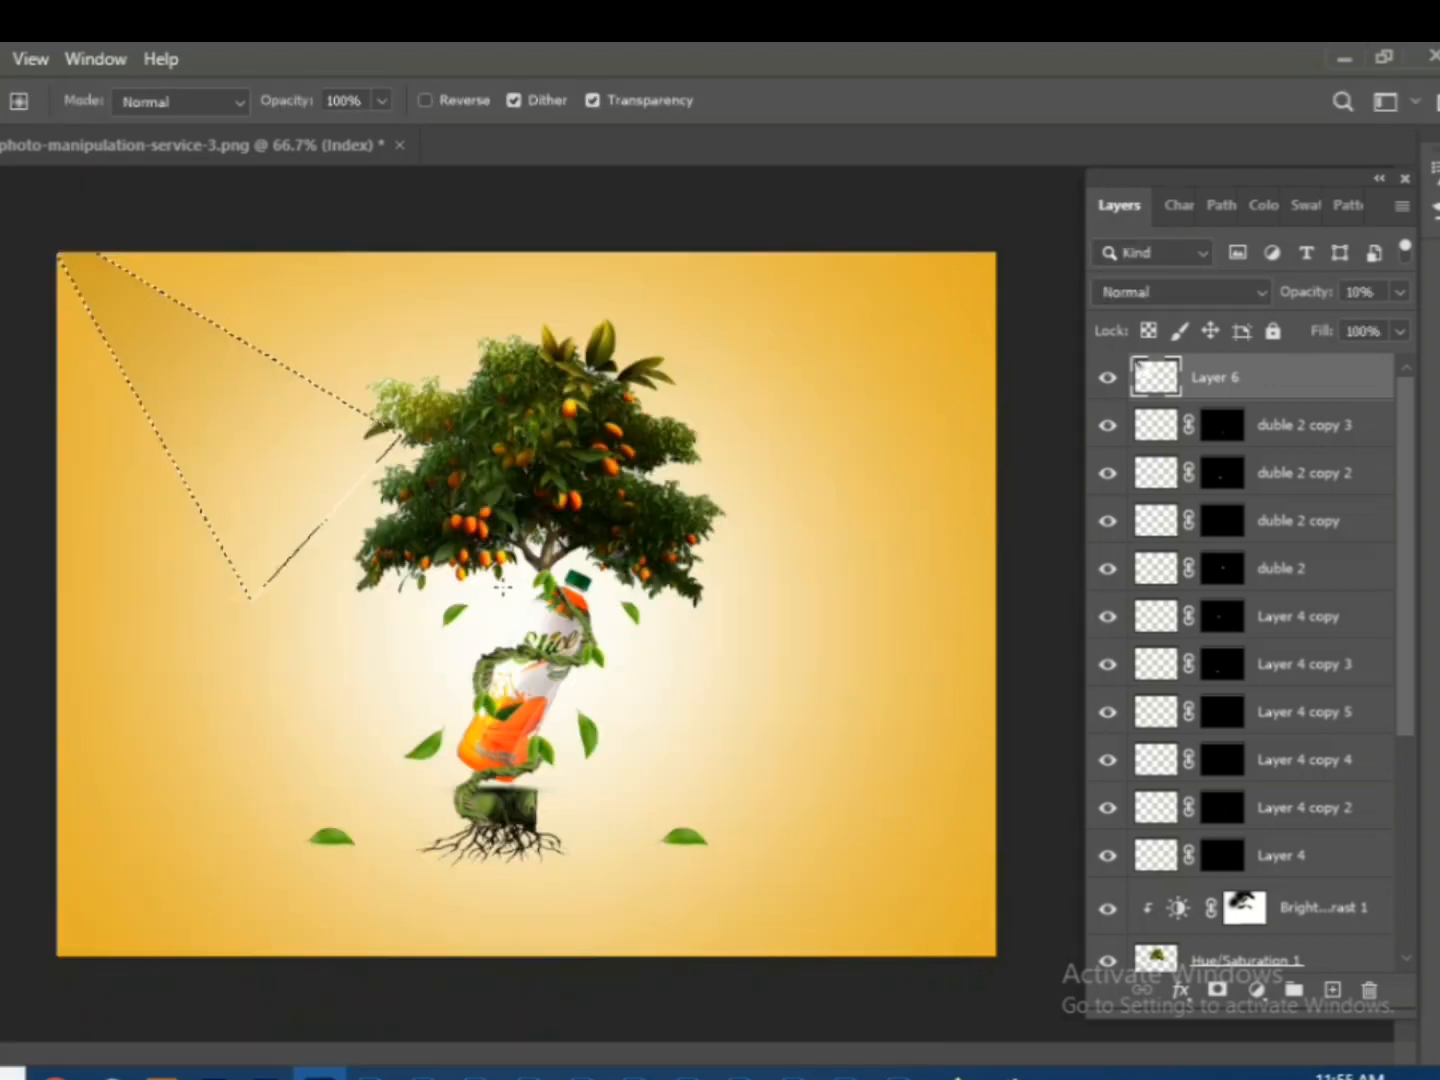
pyautogui.press('v')
pyautogui.hotkey('ctrl', 'd')
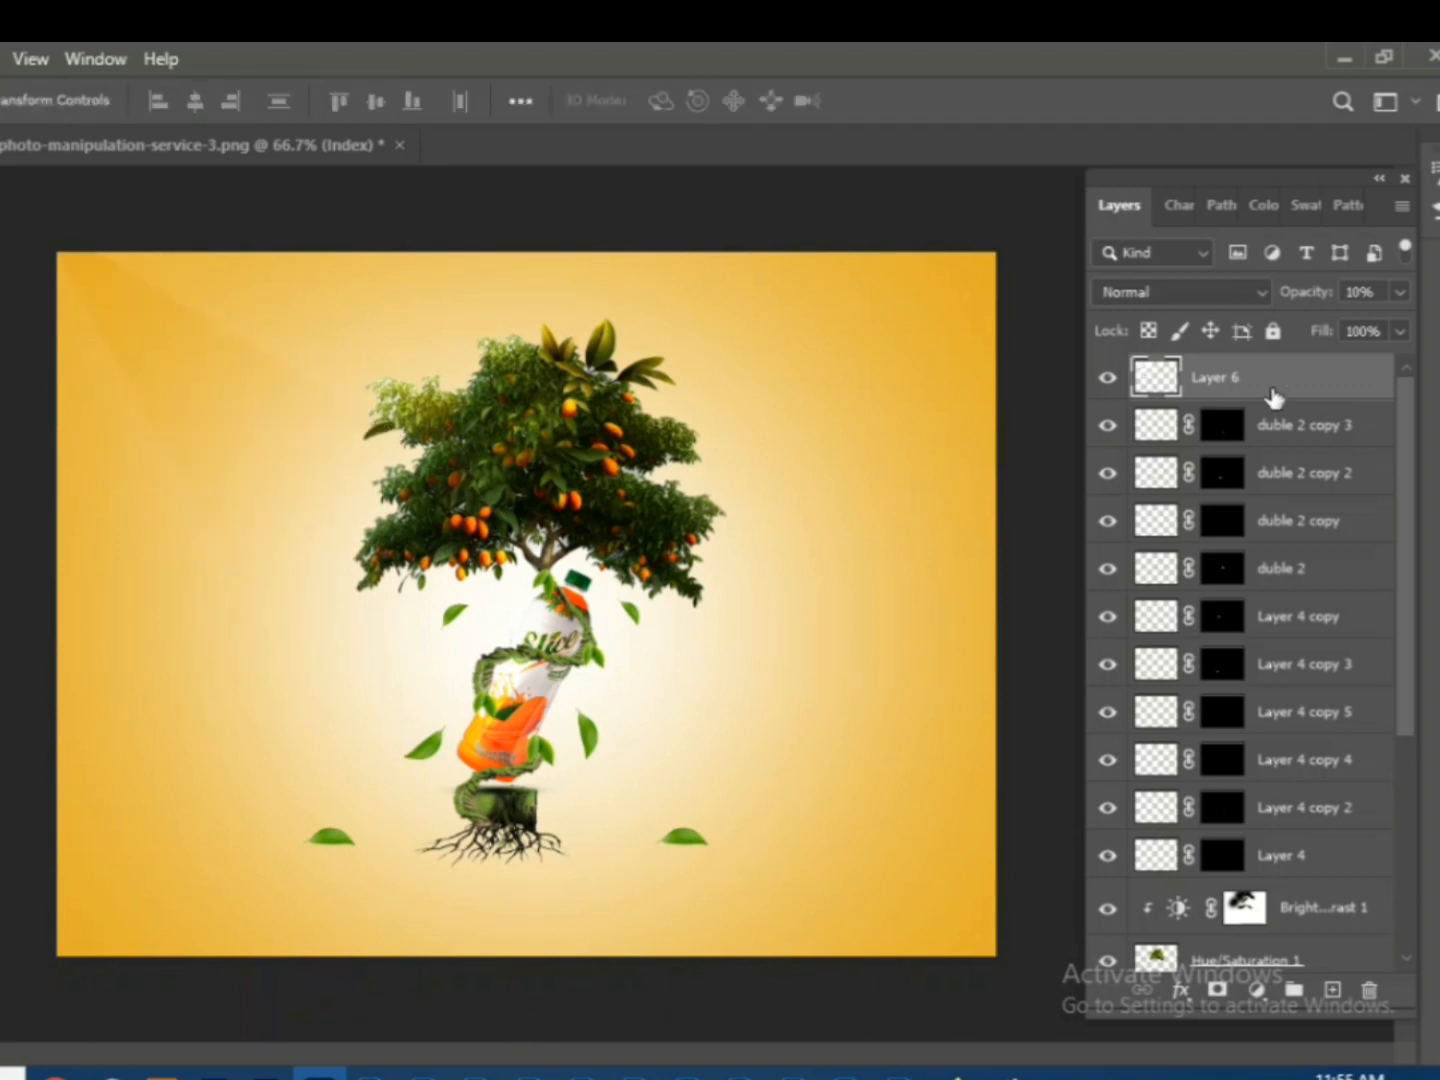
pyautogui.press('Delete')
# - Create a new layer and fill a triangular selection from the canvas's upper-left corner with a black-to-white gradient
pyautogui.click(1332, 990)
pyautogui.press('l')
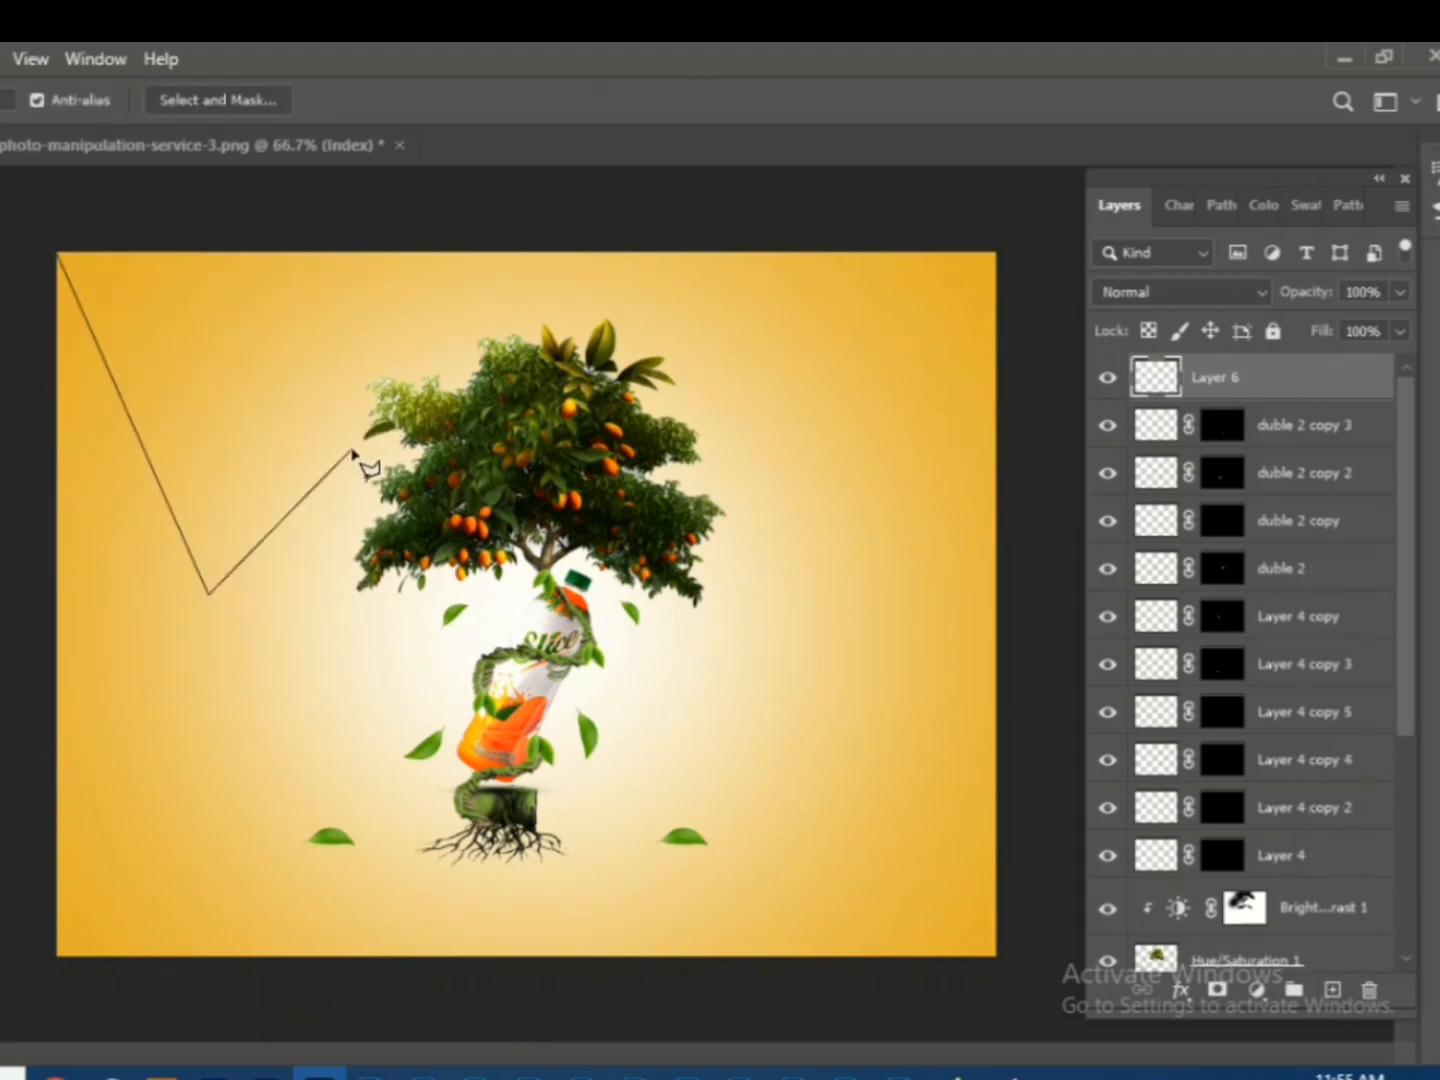
pyautogui.click(59, 257)
pyautogui.press('g')
pyautogui.moveTo(130, 354); pyautogui.dragTo(265, 508)
pyautogui.moveTo(60, 258); pyautogui.dragTo(195, 425)
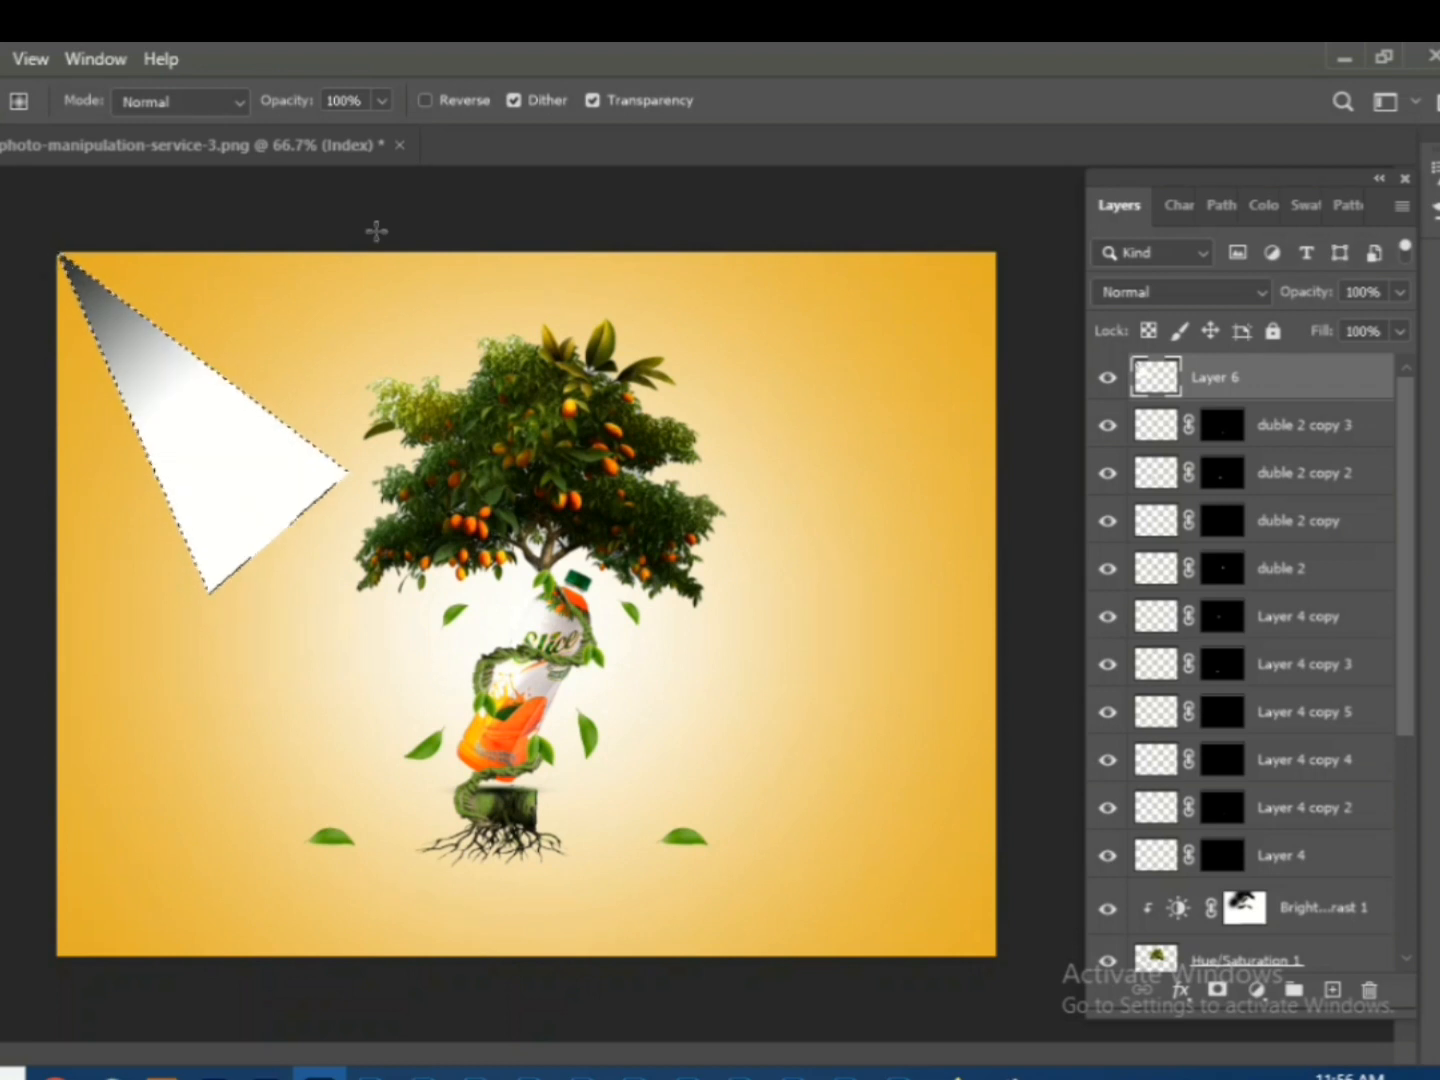
# - Blur the gradient triangle within its selection and deselect it
pyautogui.click(2, 58)
pyautogui.moveTo(57, 382)
pyautogui.click(340, 456)
pyautogui.moveTo(400, 632); pyautogui.dragTo(473, 632)
pyautogui.click(648, 248)
pyautogui.click(2, 59)
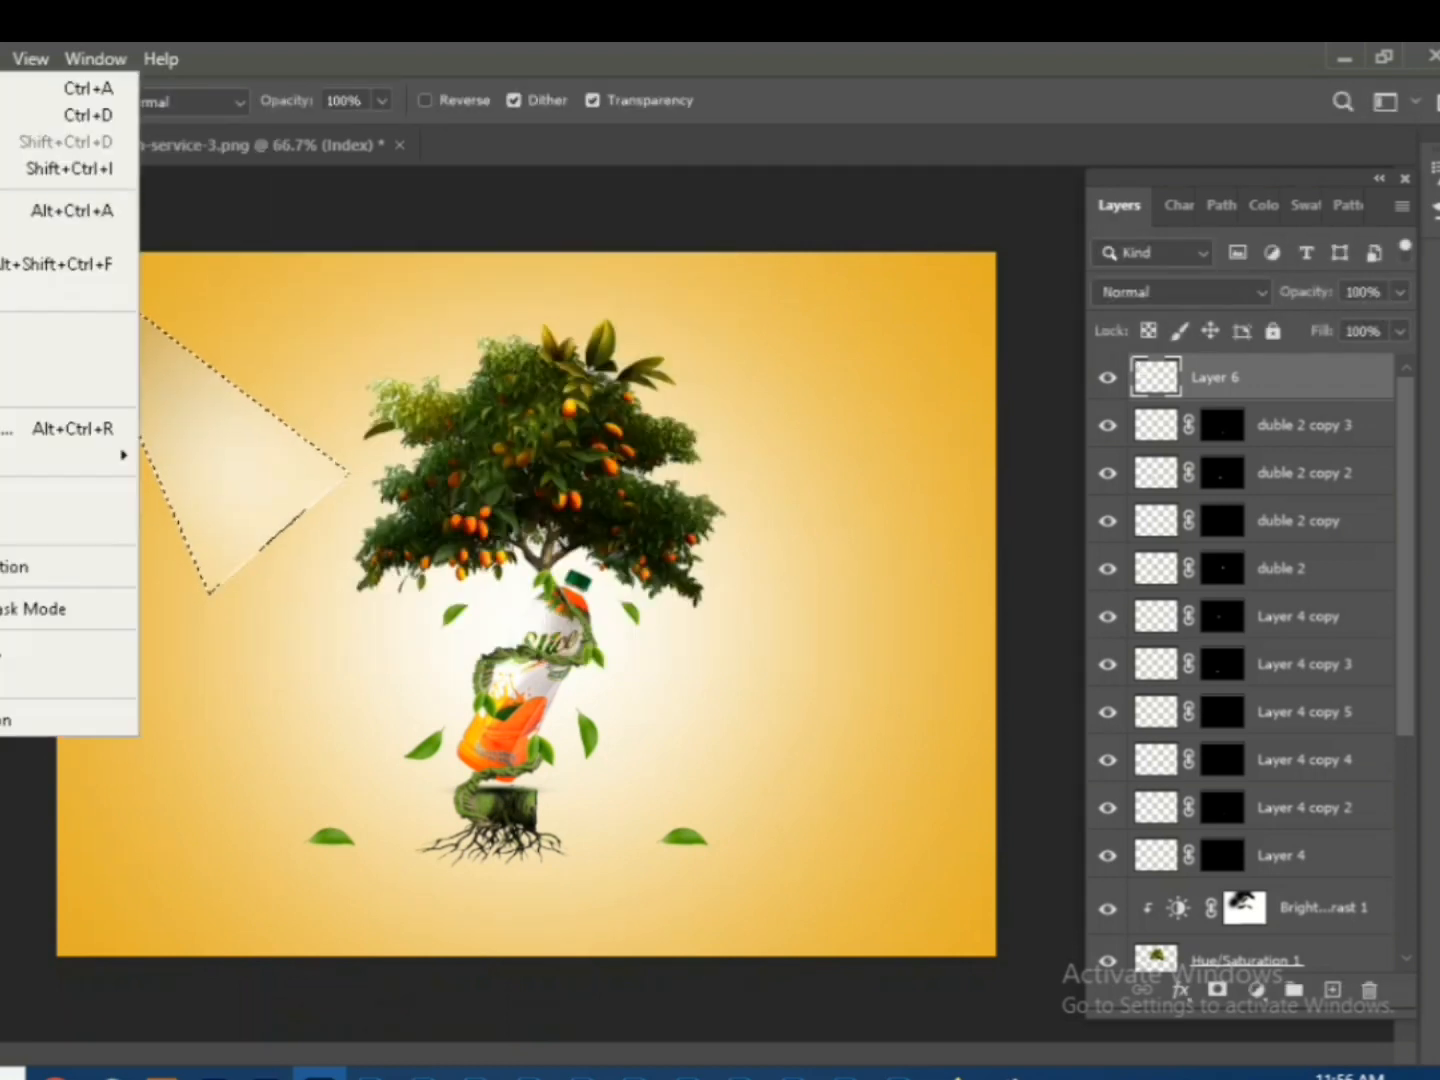
pyautogui.click(5, 115)
# - Blur the deselected triangle again to dissolve its edges into a soft light beam
pyautogui.press('v')
pyautogui.click(2, 59)
pyautogui.click(375, 484)
pyautogui.moveTo(815, 718); pyautogui.dragTo(857, 720)
pyautogui.click(1076, 333)
# - Enlarge and rotate the light beam over the canvas's upper-left area and duplicate its layer to strengthen the glow
pyautogui.moveTo(230, 508); pyautogui.dragTo(464, 713)
pyautogui.hotkey('ctrl', 't')
pyautogui.moveTo(320, 706); pyautogui.dragTo(230, 581)
pyautogui.moveTo(377, 590); pyautogui.dragTo(461, 695)
pyautogui.moveTo(478, 725); pyautogui.dragTo(581, 605)
pyautogui.moveTo(370, 628); pyautogui.dragTo(318, 573)
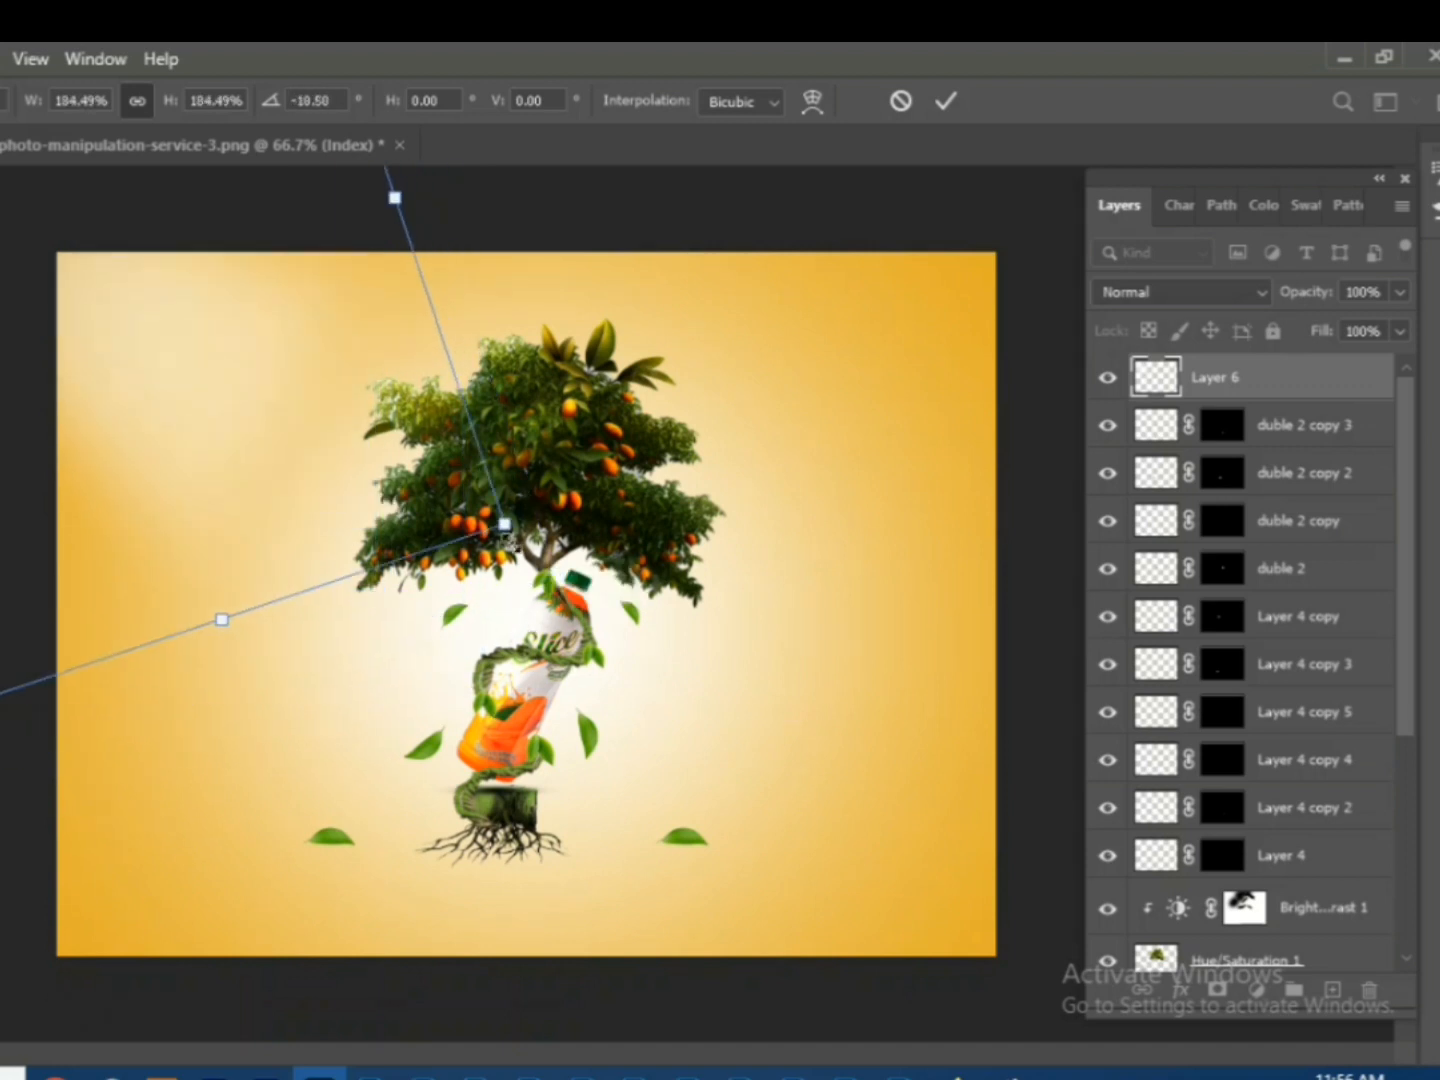
pyautogui.moveTo(510, 530); pyautogui.dragTo(801, 723)
pyautogui.press('Return')
pyautogui.hotkey('ctrl', 'j')
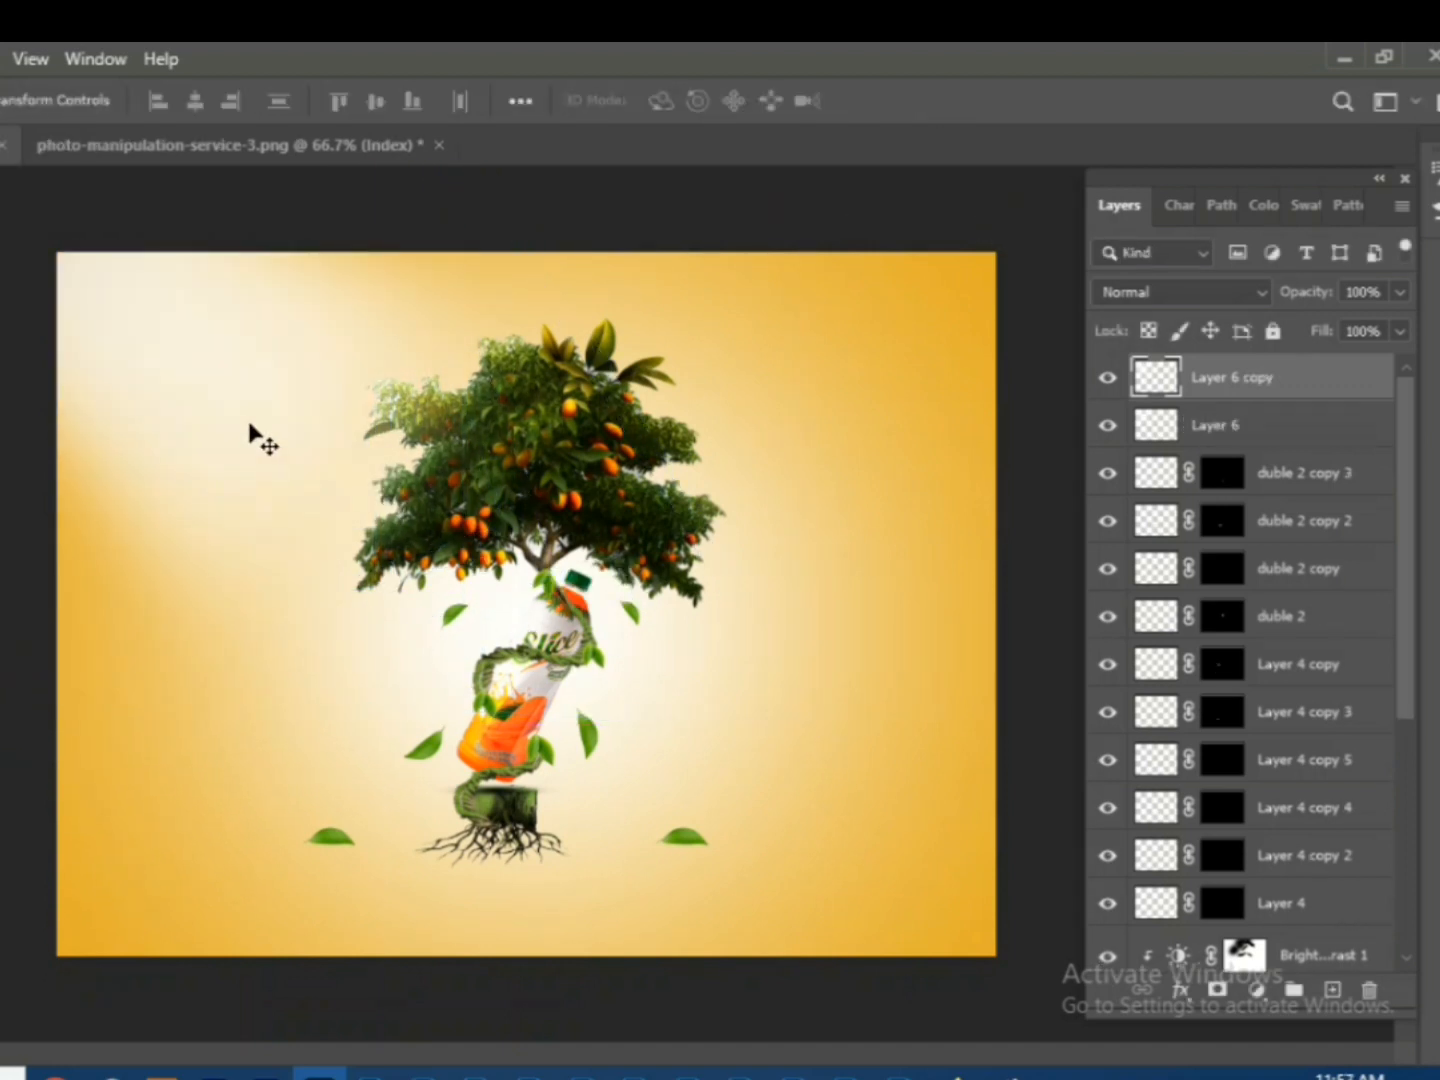
# - Bring the mango in again to the right of the stump and place a smaller copy on the left
pyautogui.moveTo(531, 1073)
pyautogui.click(635, 970)
pyautogui.moveTo(70, 420); pyautogui.dragTo(405, 805)
pyautogui.hotkey('ctrl', 't')
pyautogui.press('Return')
pyautogui.click(203, 226)
pyautogui.hotkey('ctrl', 't')
pyautogui.press('Return')
pyautogui.hotkey('ctrl', 't')
pyautogui.press('Return')
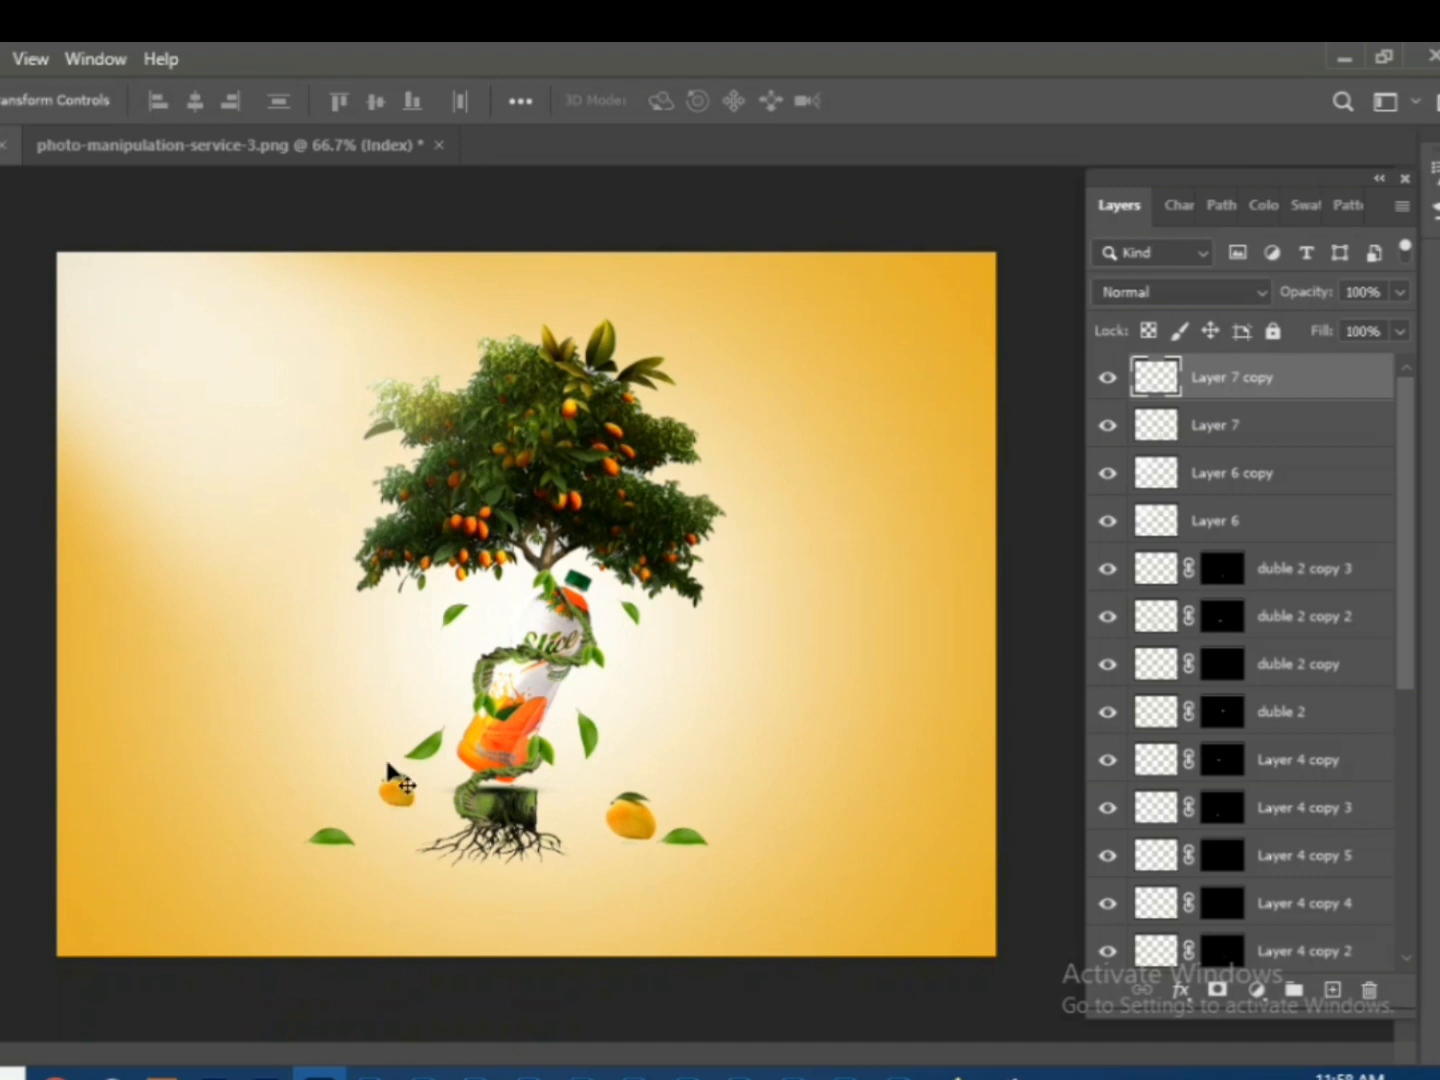
# - Add a new layer above Layer 1 and paint a single soft black brush dab at the roots
pyautogui.click(524, 861)
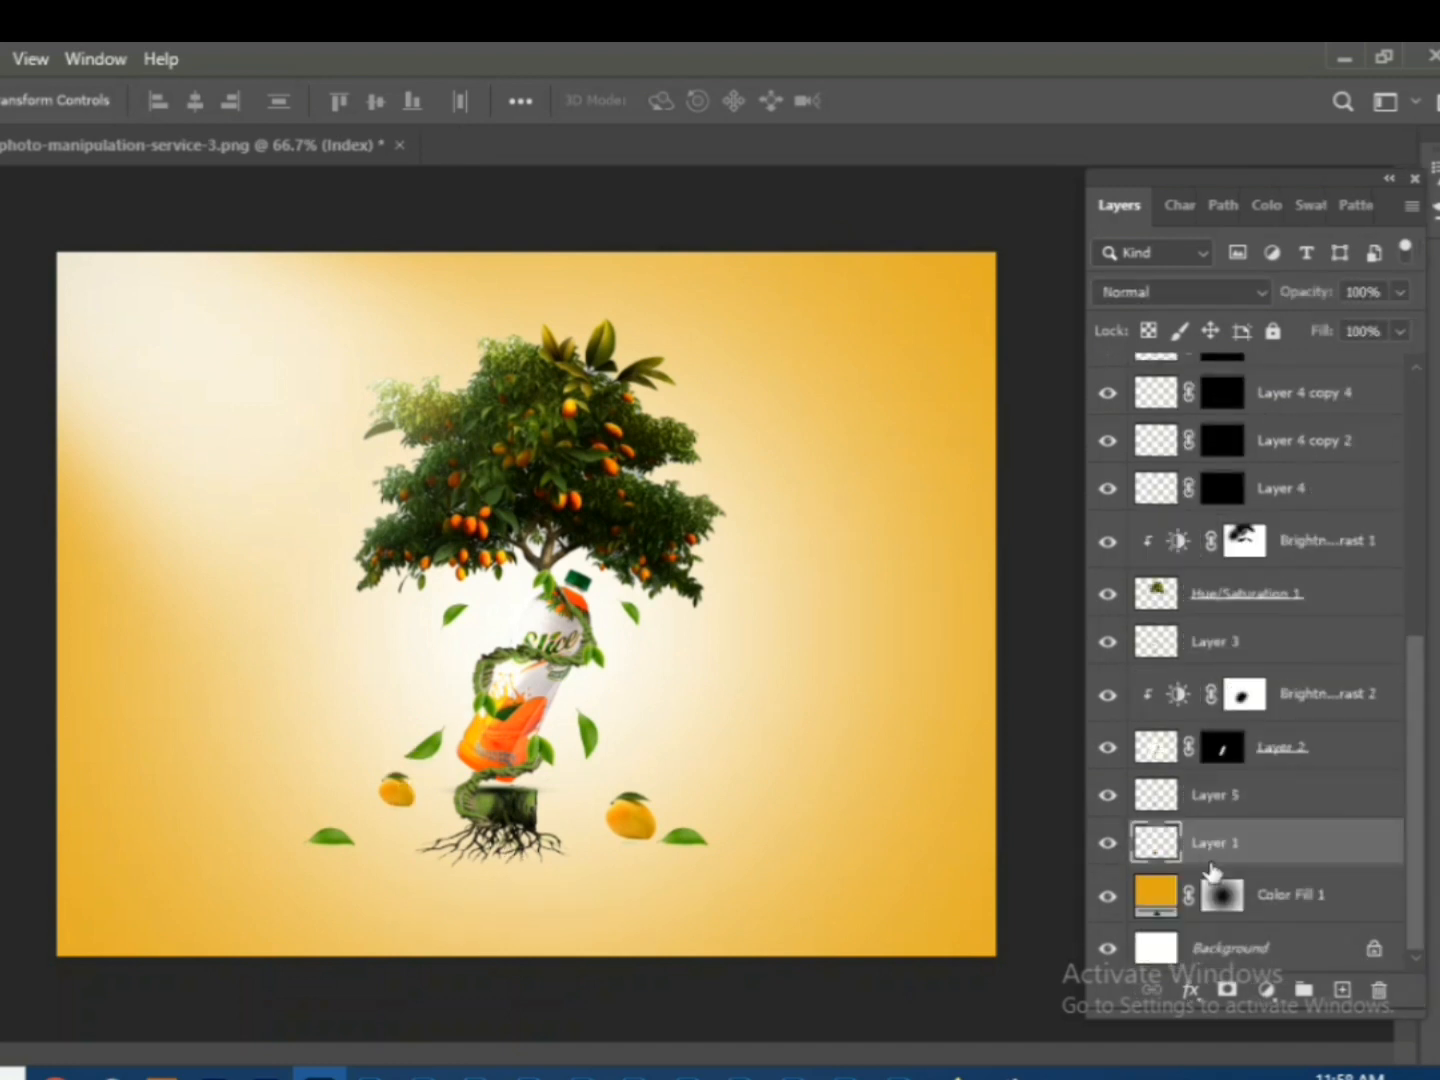
pyautogui.hotkey('ctrl', 'shift', 'alt', 'n')
pyautogui.press('b')
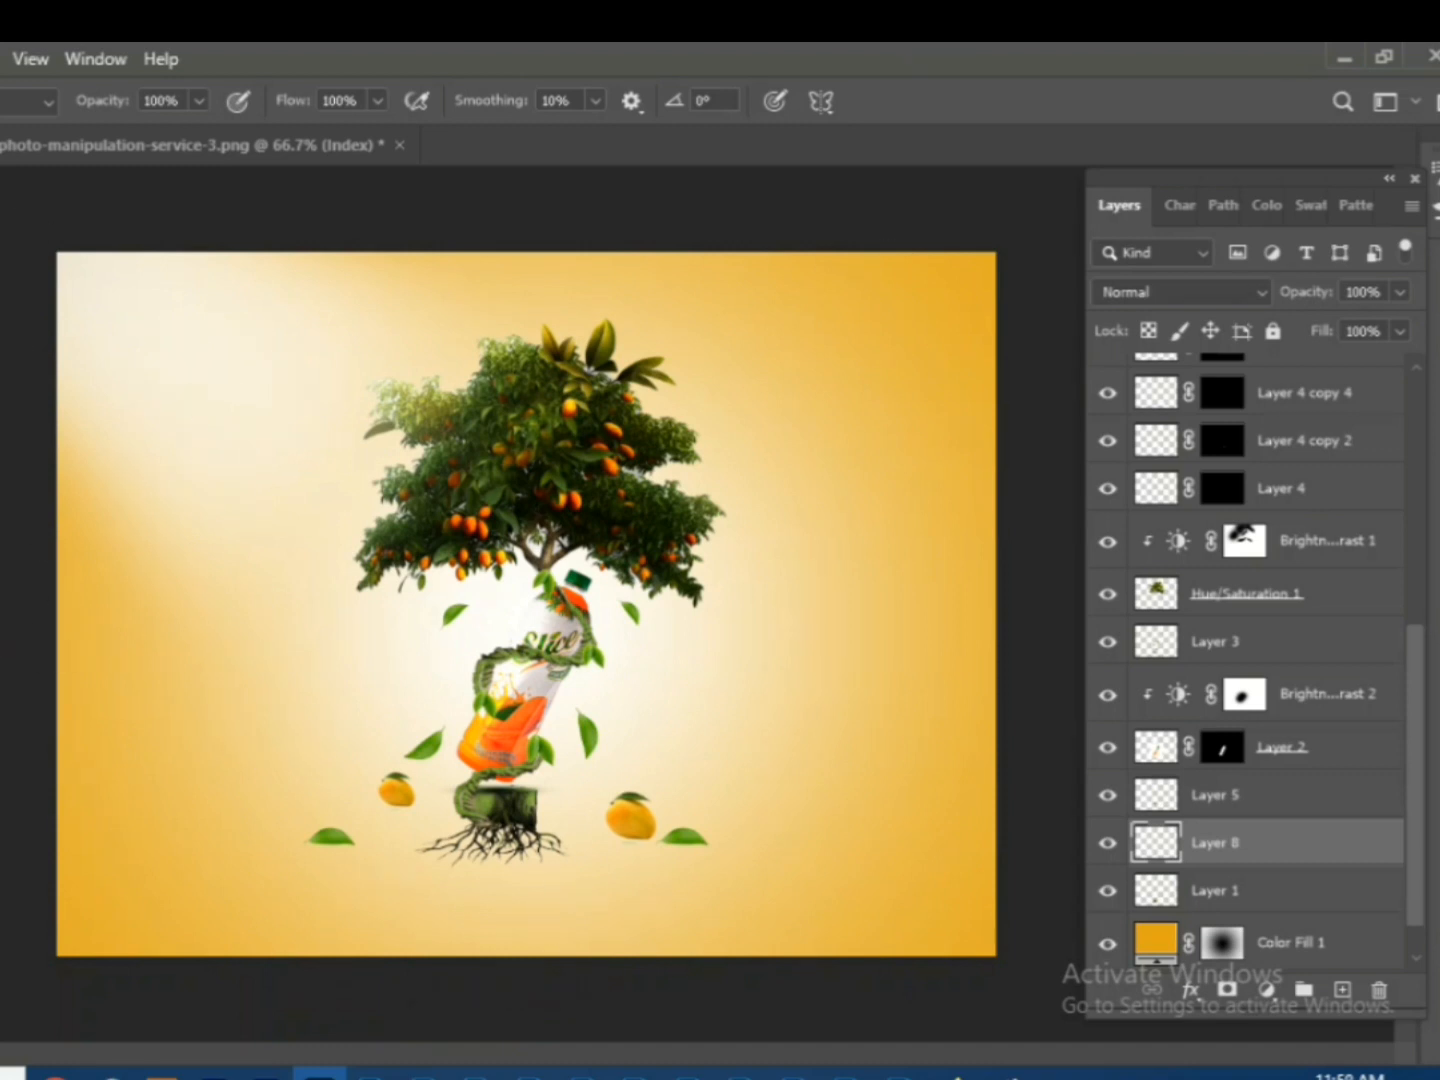
pyautogui.click(511, 875)
# - Flatten the black dab into a ground shadow under the stump, at 232.00% width and 22.98% height
pyautogui.hotkey('ctrl', 't')
pyautogui.moveTo(510, 958); pyautogui.dragTo(509, 818)
pyautogui.moveTo(516, 778); pyautogui.dragTo(493, 818)
pyautogui.moveTo(609, 825)
pyautogui.mouseDown()
pyautogui.moveTo(965, 825)
pyautogui.moveTo(782, 814)
pyautogui.moveTo(803, 811)
pyautogui.mouseUp()
pyautogui.moveTo(751, 831); pyautogui.dragTo(769, 820)
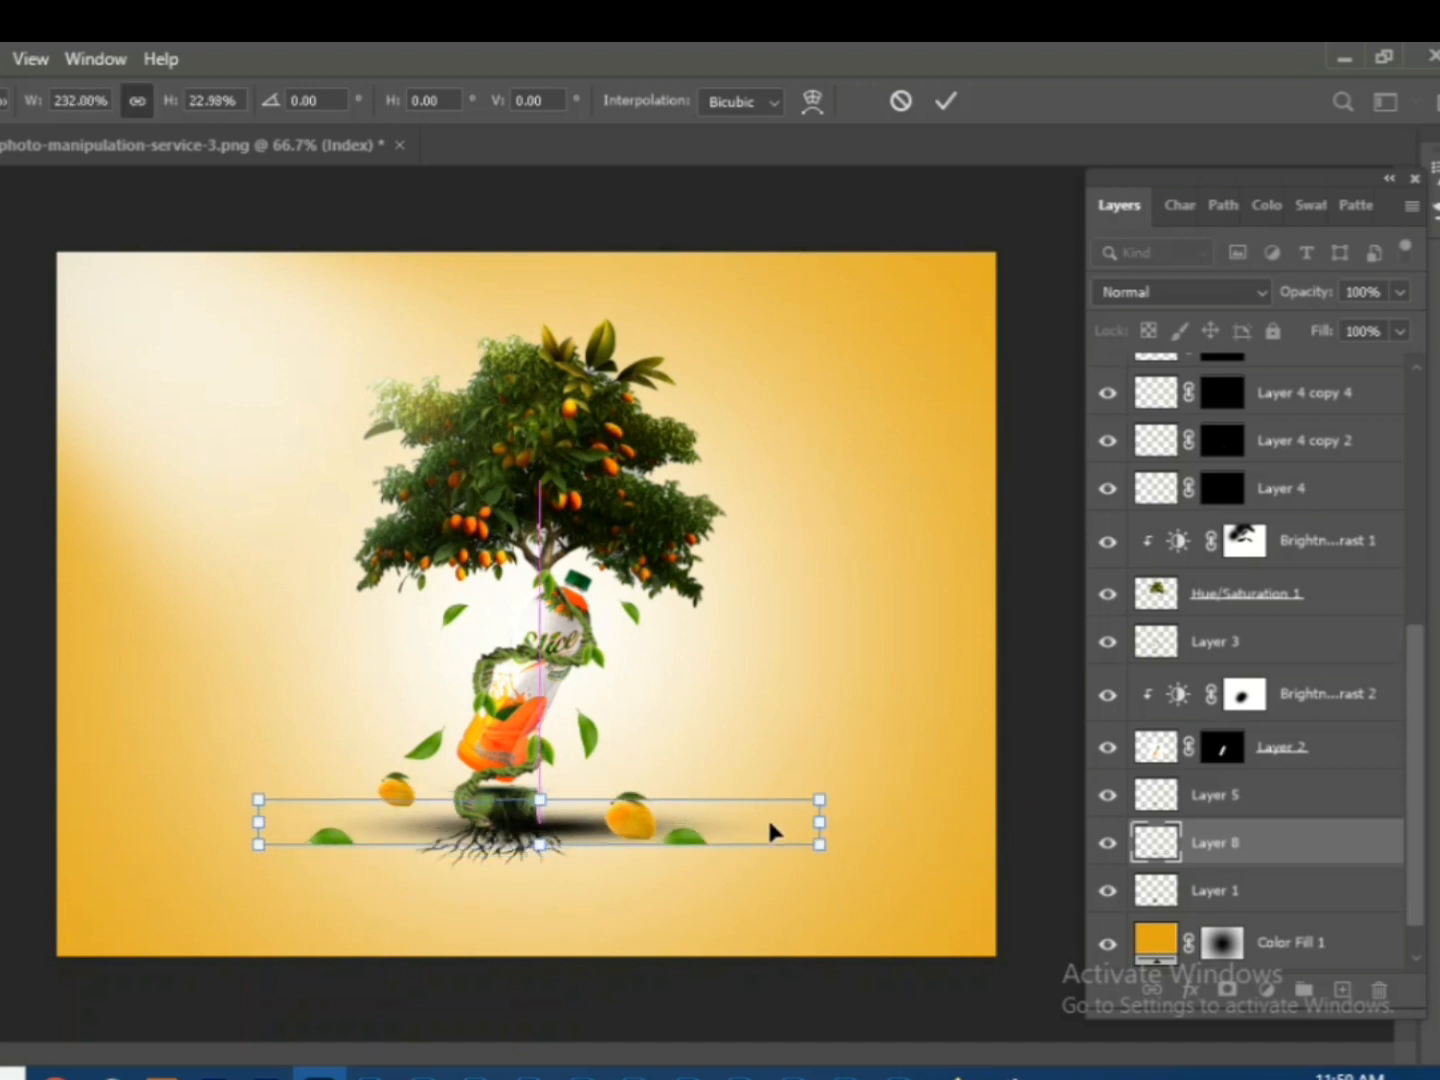
pyautogui.press('Return')
pyautogui.press('v')
# - Duplicate the ground shadow, scale it down and fit it under the small mango left of the stump
pyautogui.hotkey('ctrl', 'j')
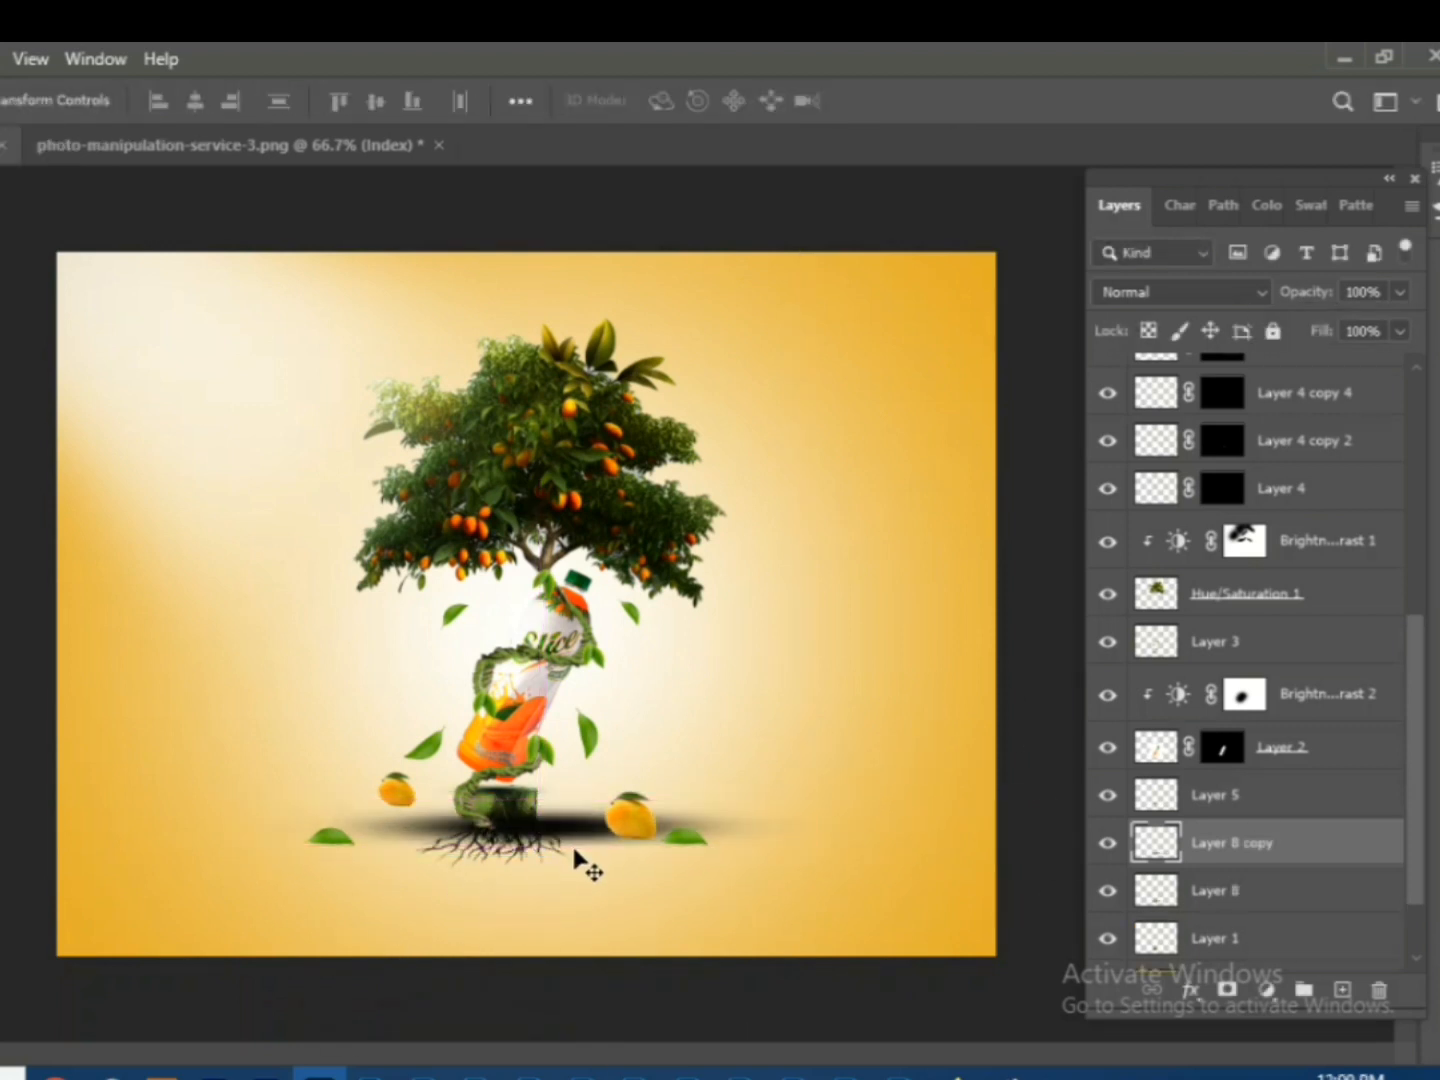
pyautogui.hotkey('ctrl', 't')
pyautogui.moveTo(932, 903); pyautogui.dragTo(796, 834)
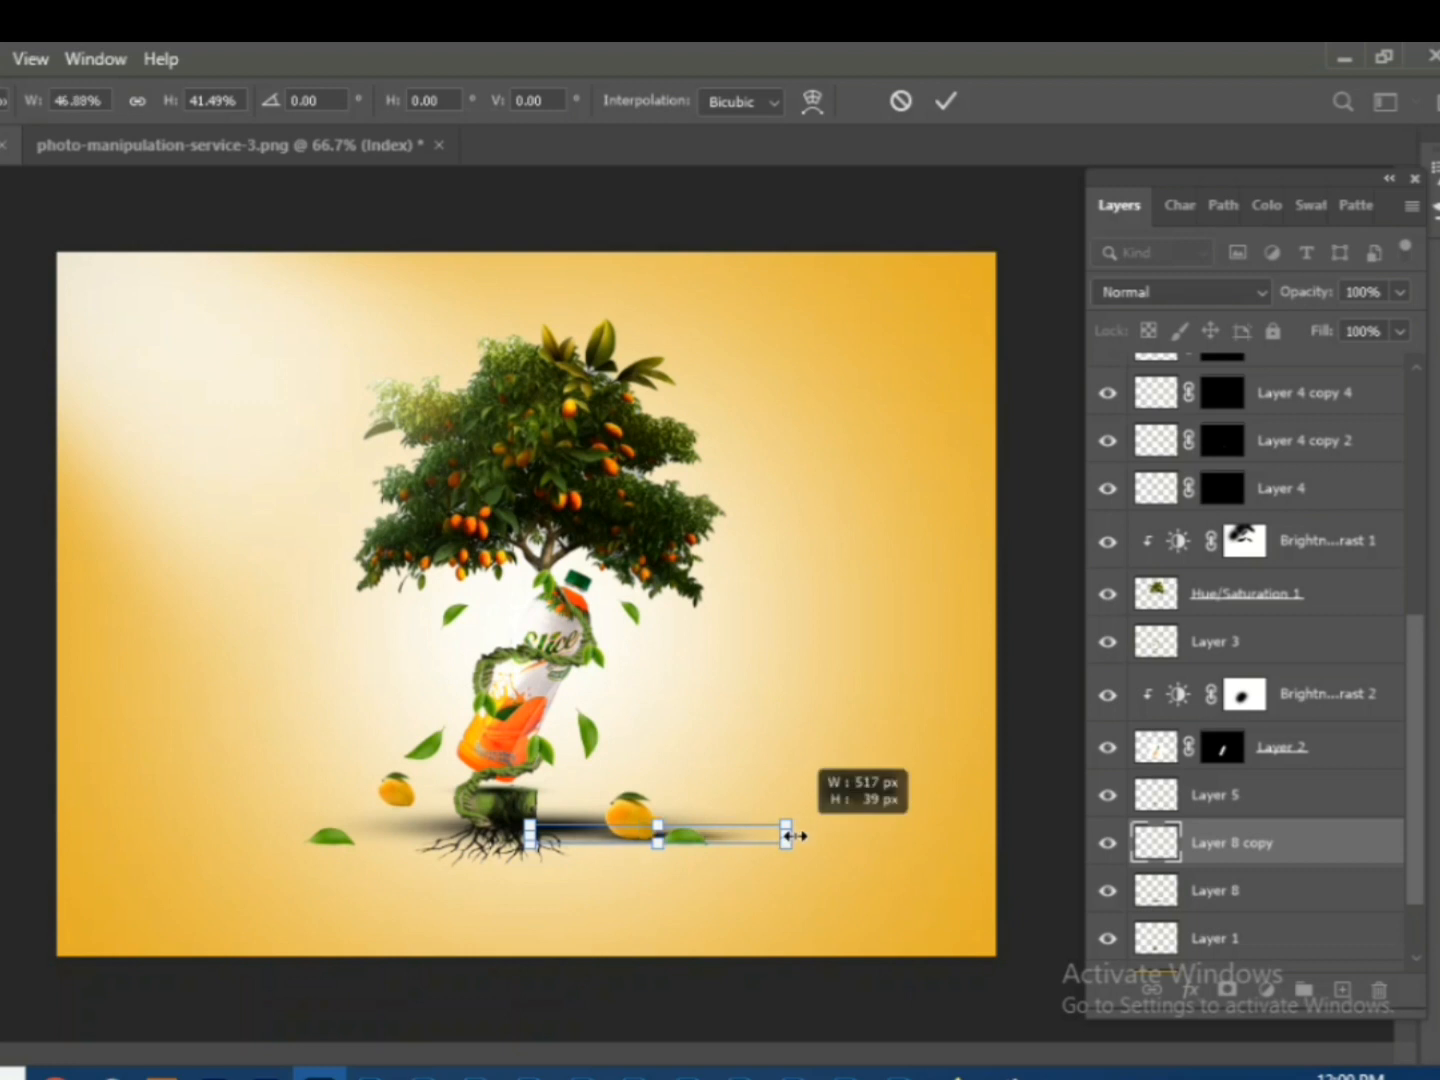
pyautogui.press('Return')
pyautogui.moveTo(665, 922); pyautogui.dragTo(236, 770)
pyautogui.hotkey('ctrl', 't')
pyautogui.moveTo(374, 769); pyautogui.dragTo(436, 805)
pyautogui.click(946, 101)
# - Duplicate the stump's shadow and fit the copy under the mango and leaf on the right
pyautogui.click(577, 828)
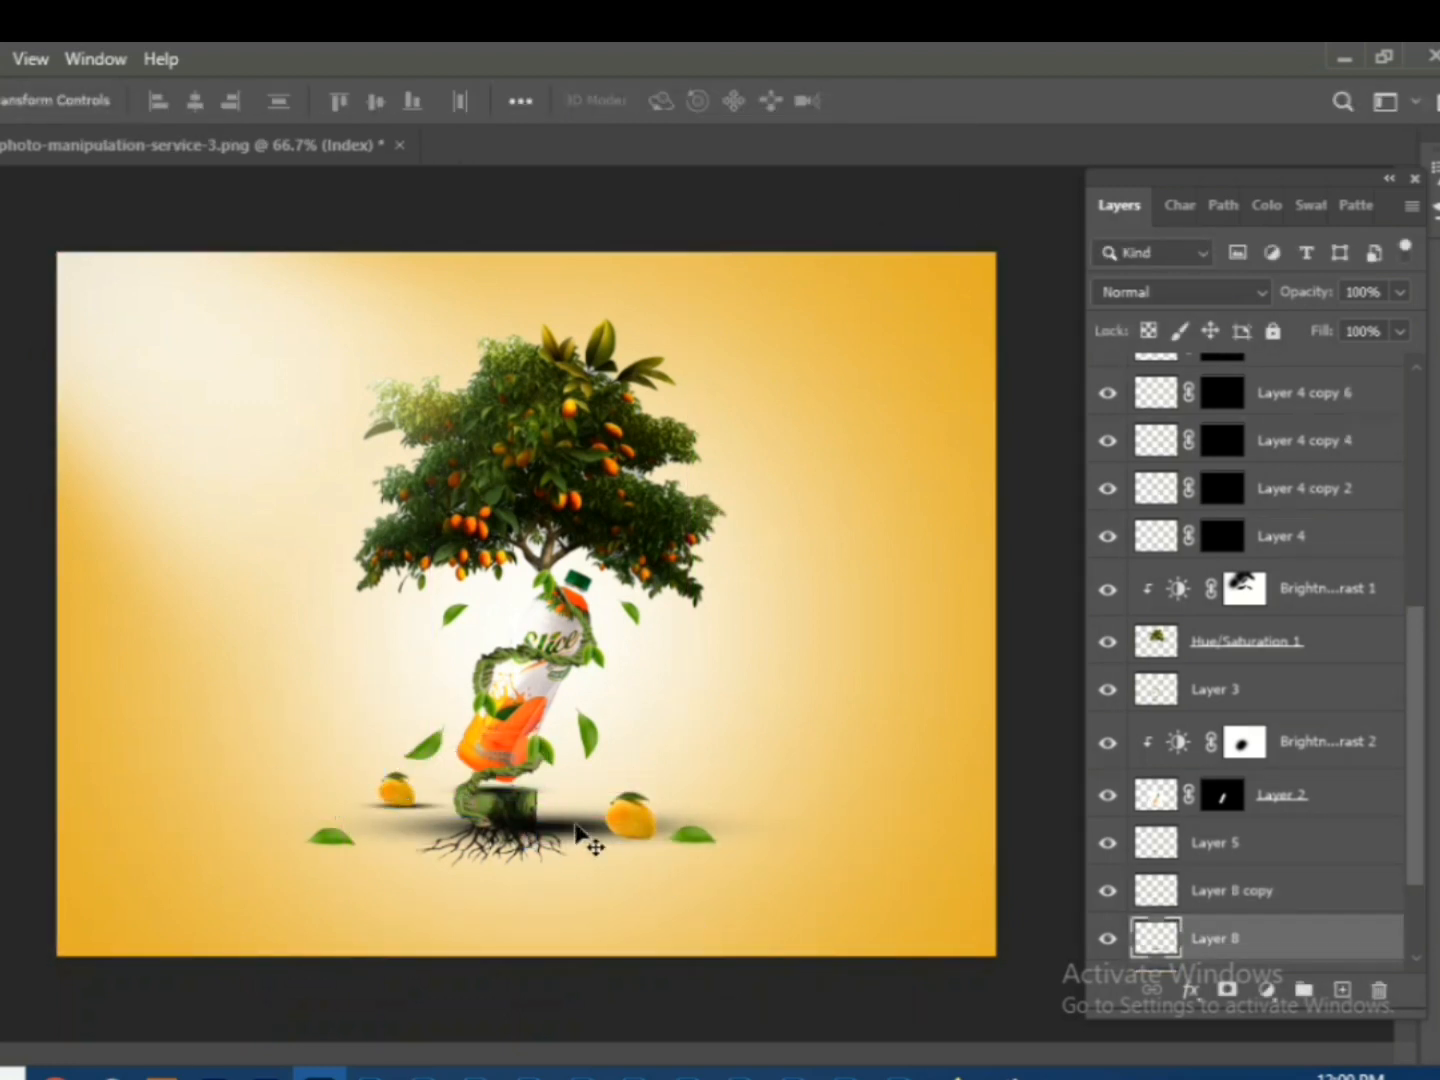
pyautogui.moveTo(578, 829); pyautogui.dragTo(714, 842)
pyautogui.hotkey('ctrl', 't')
pyautogui.moveTo(929, 857); pyautogui.dragTo(782, 831)
pyautogui.press('Return')
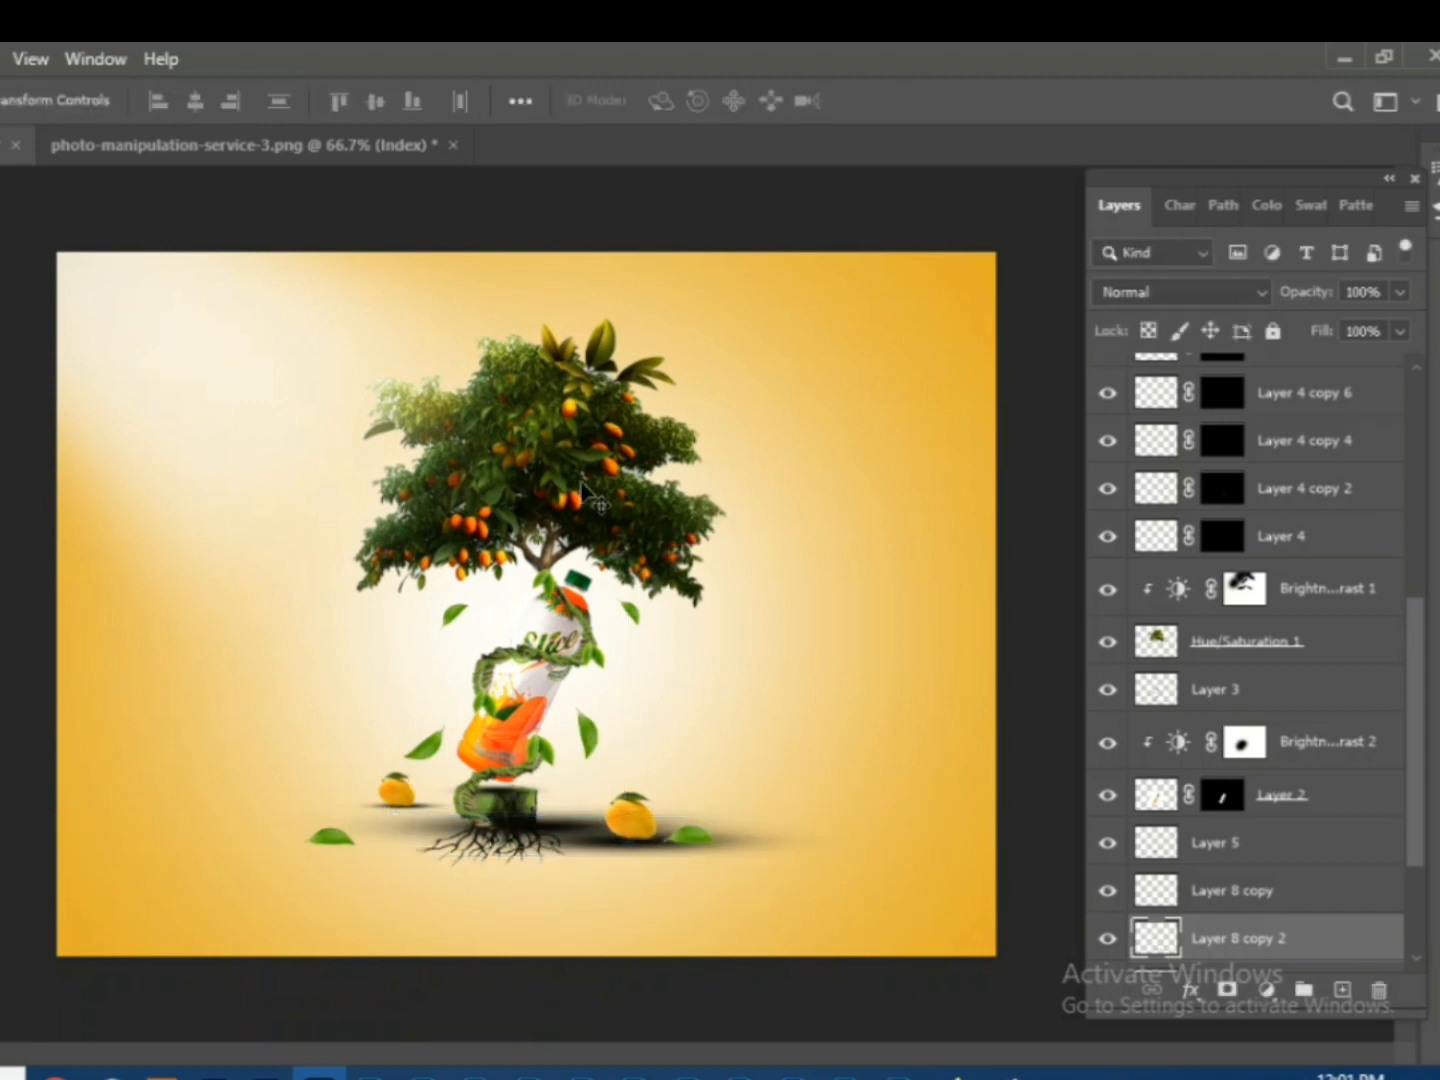
# - Add a new layer clipped to the bottle above its brightness adjustment and paint soft black shading along the bottle's lower and shaded side
pyautogui.scroll(5, 1400, 415)
pyautogui.click(1252, 386)
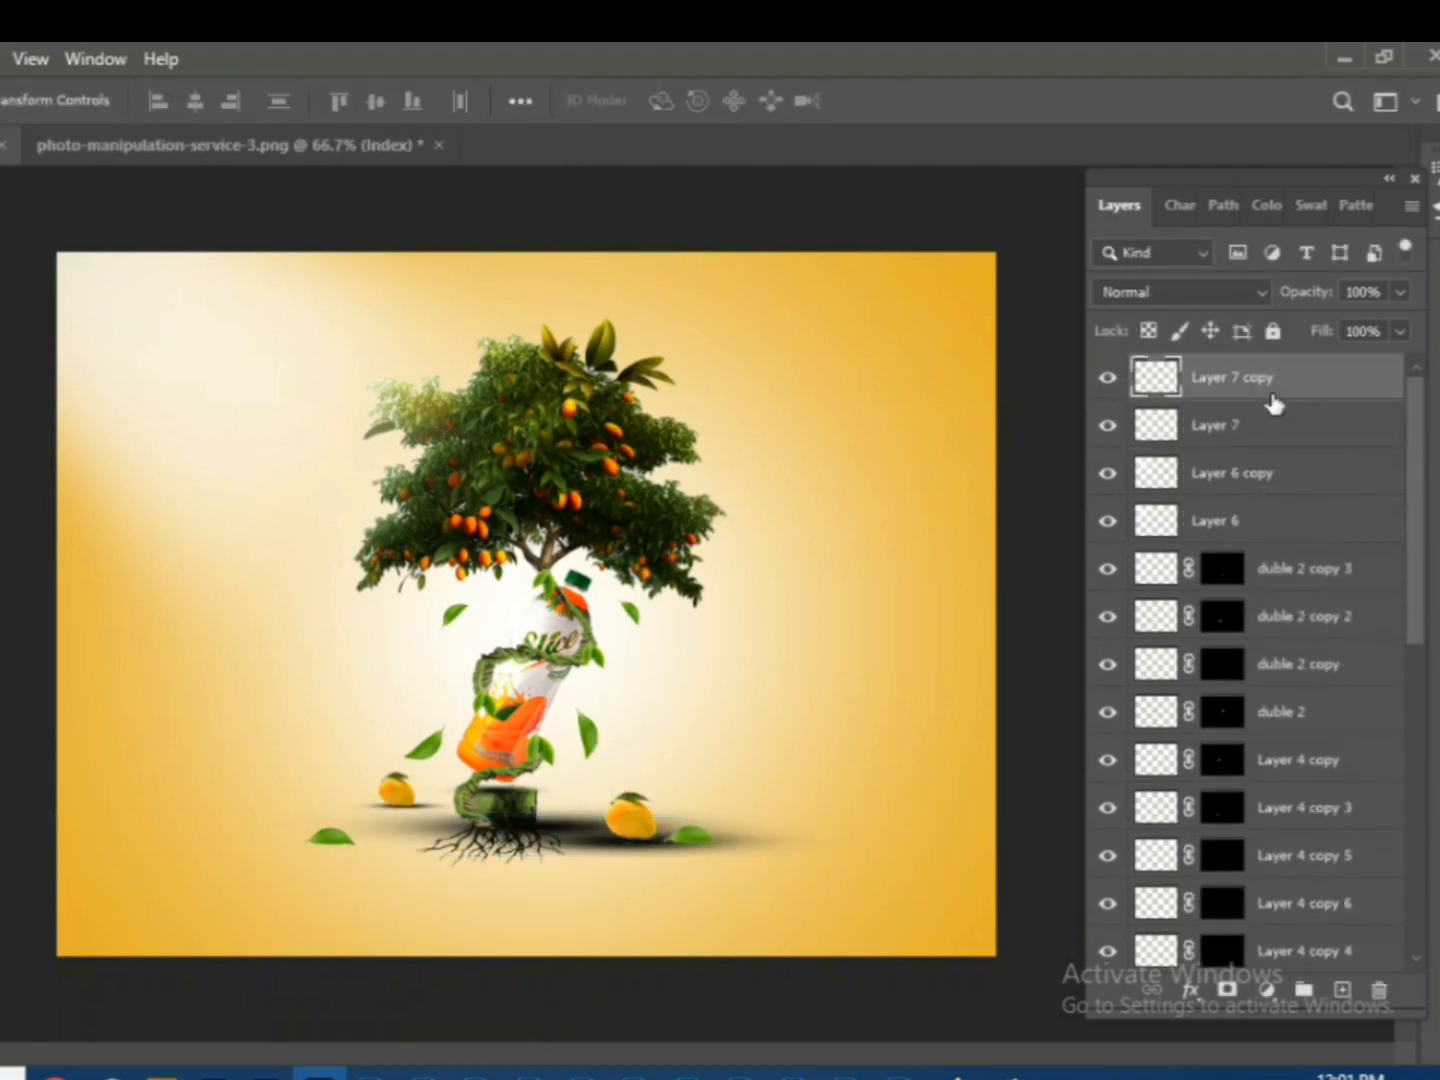
pyautogui.moveTo(1412, 540); pyautogui.dragTo(1156, 898)
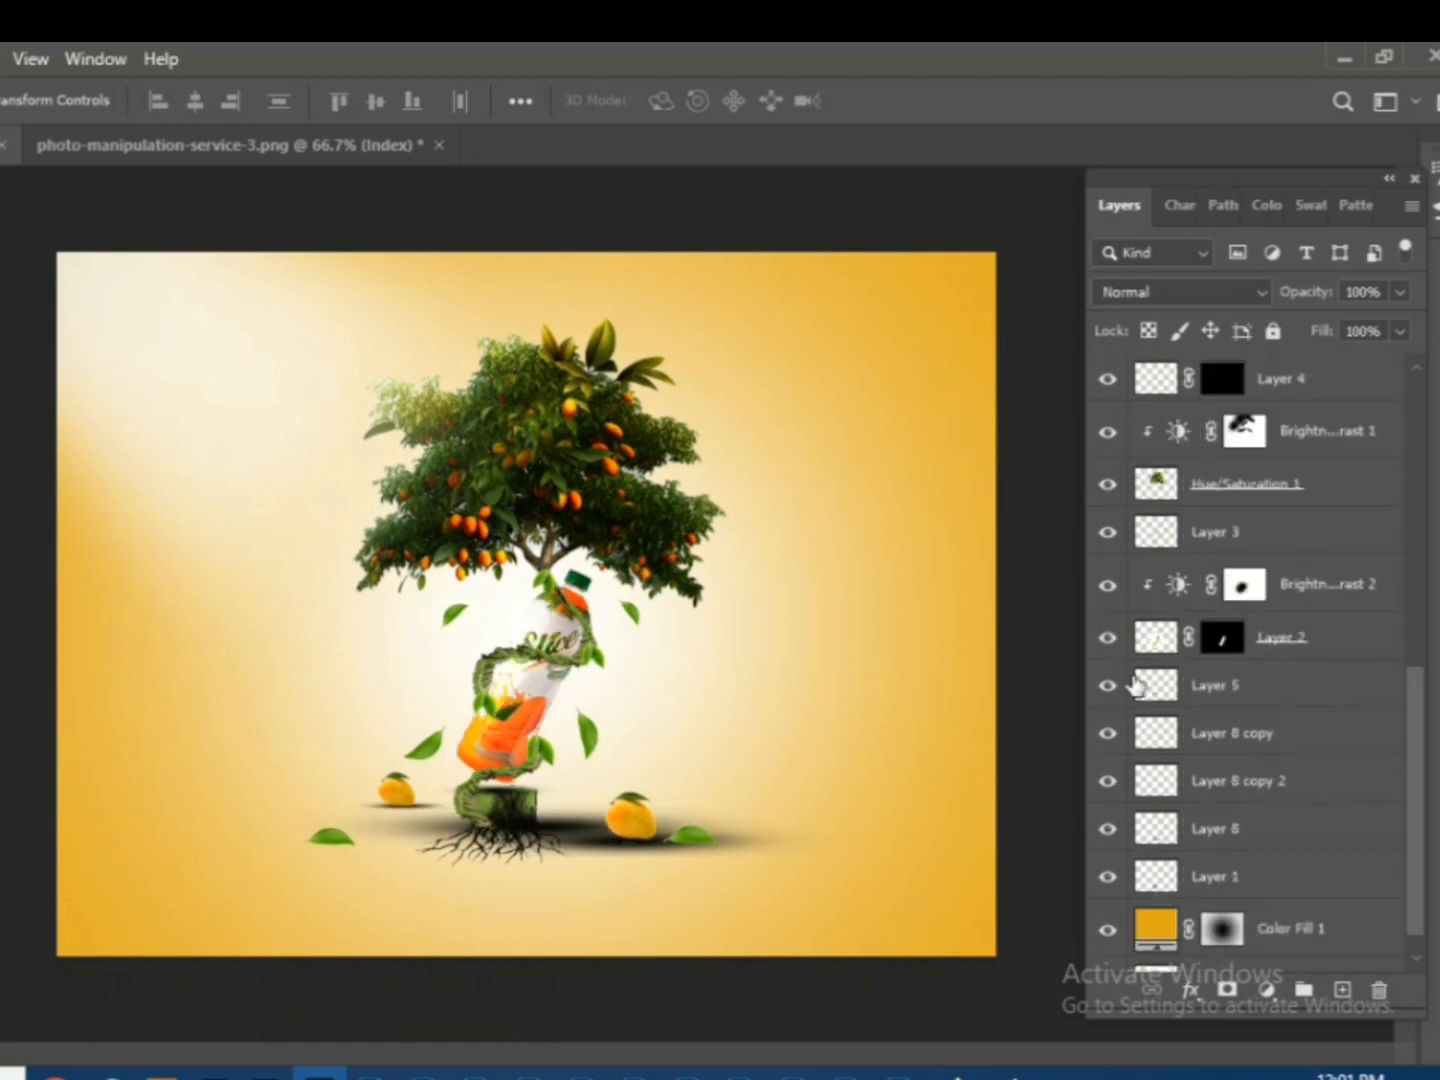
pyautogui.keyDown('ctrl'); pyautogui.click(558, 688); pyautogui.keyUp('ctrl')
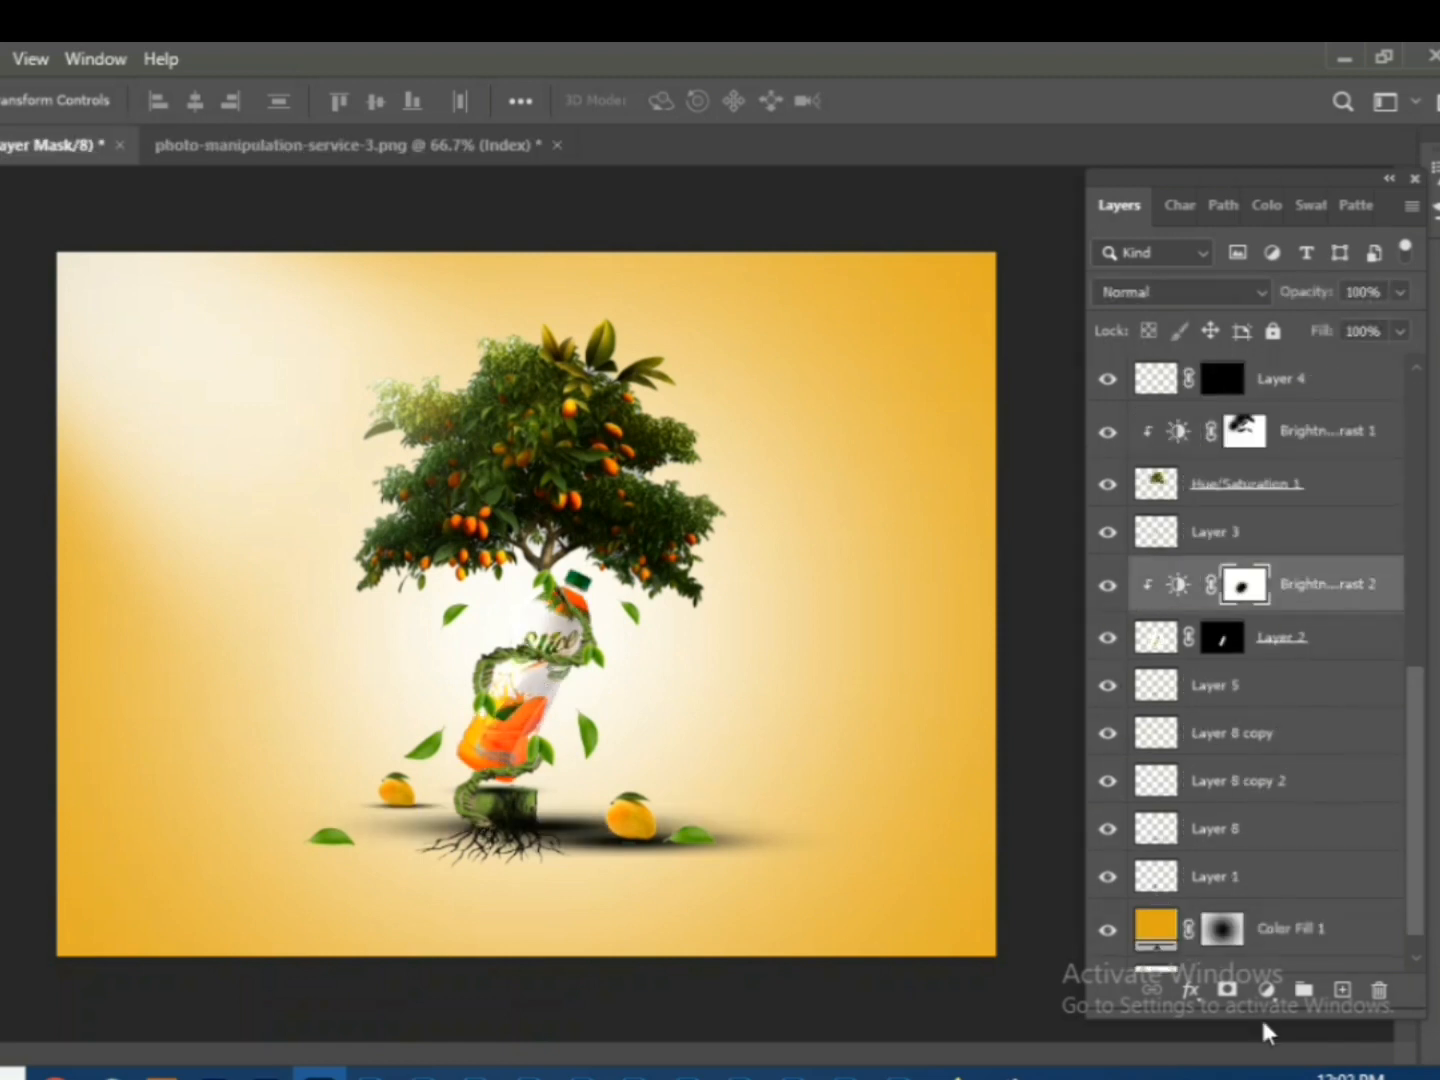
pyautogui.click(1342, 989)
pyautogui.keyDown('alt'); pyautogui.click(1141, 606); pyautogui.keyUp('alt')
pyautogui.press('b')
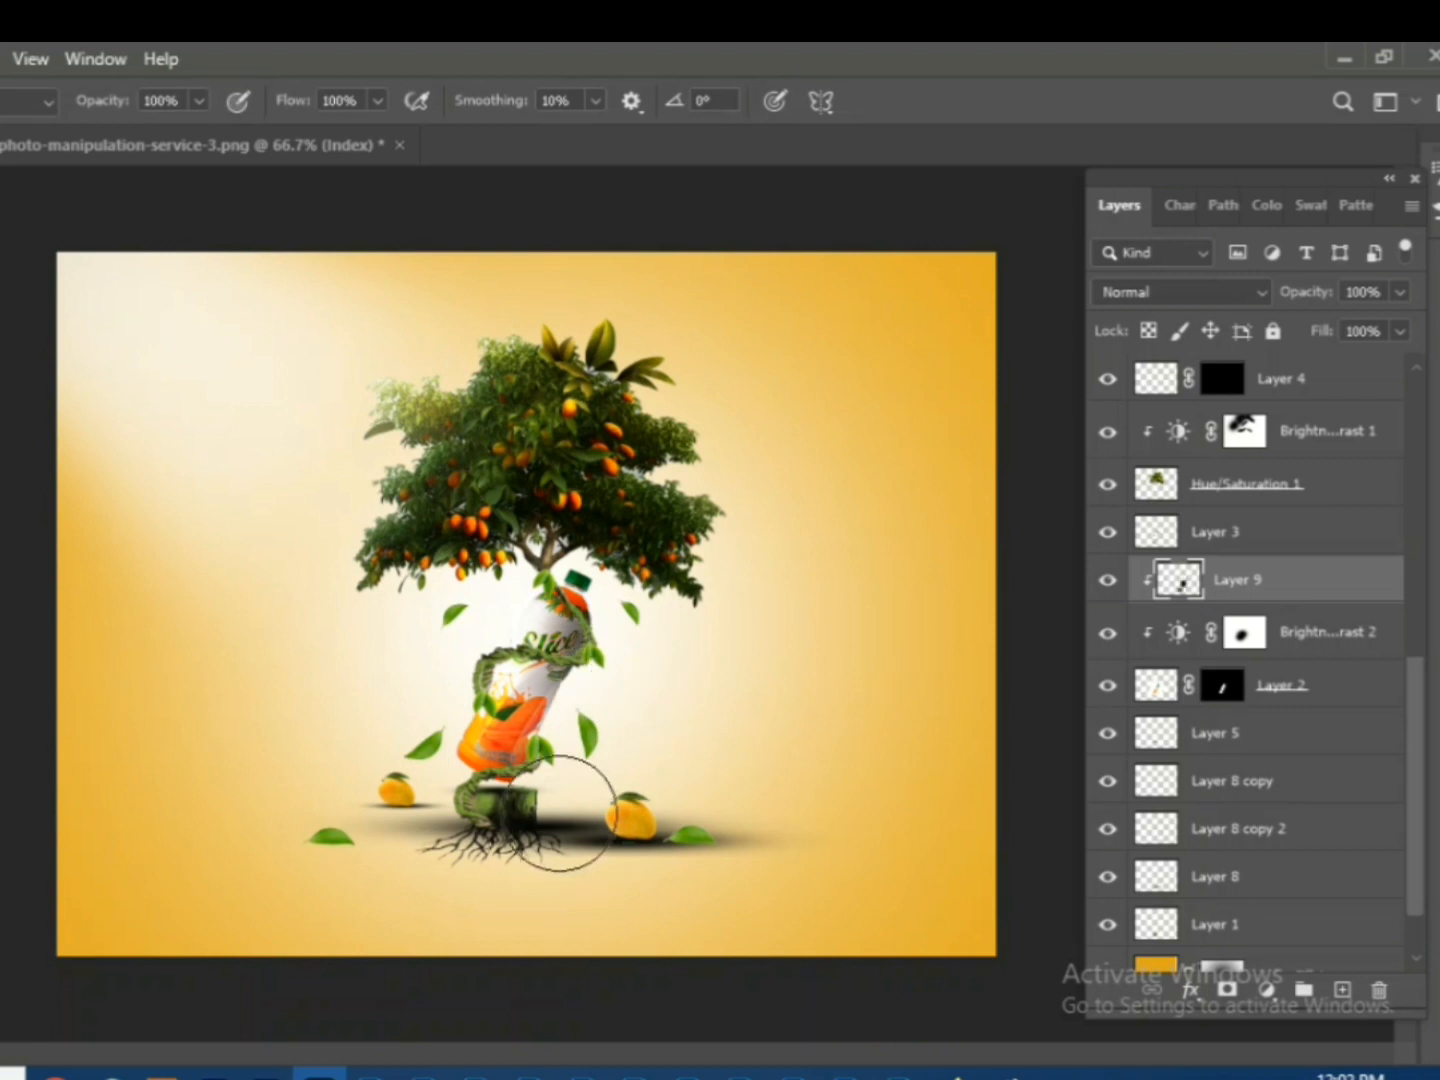
pyautogui.press('v')
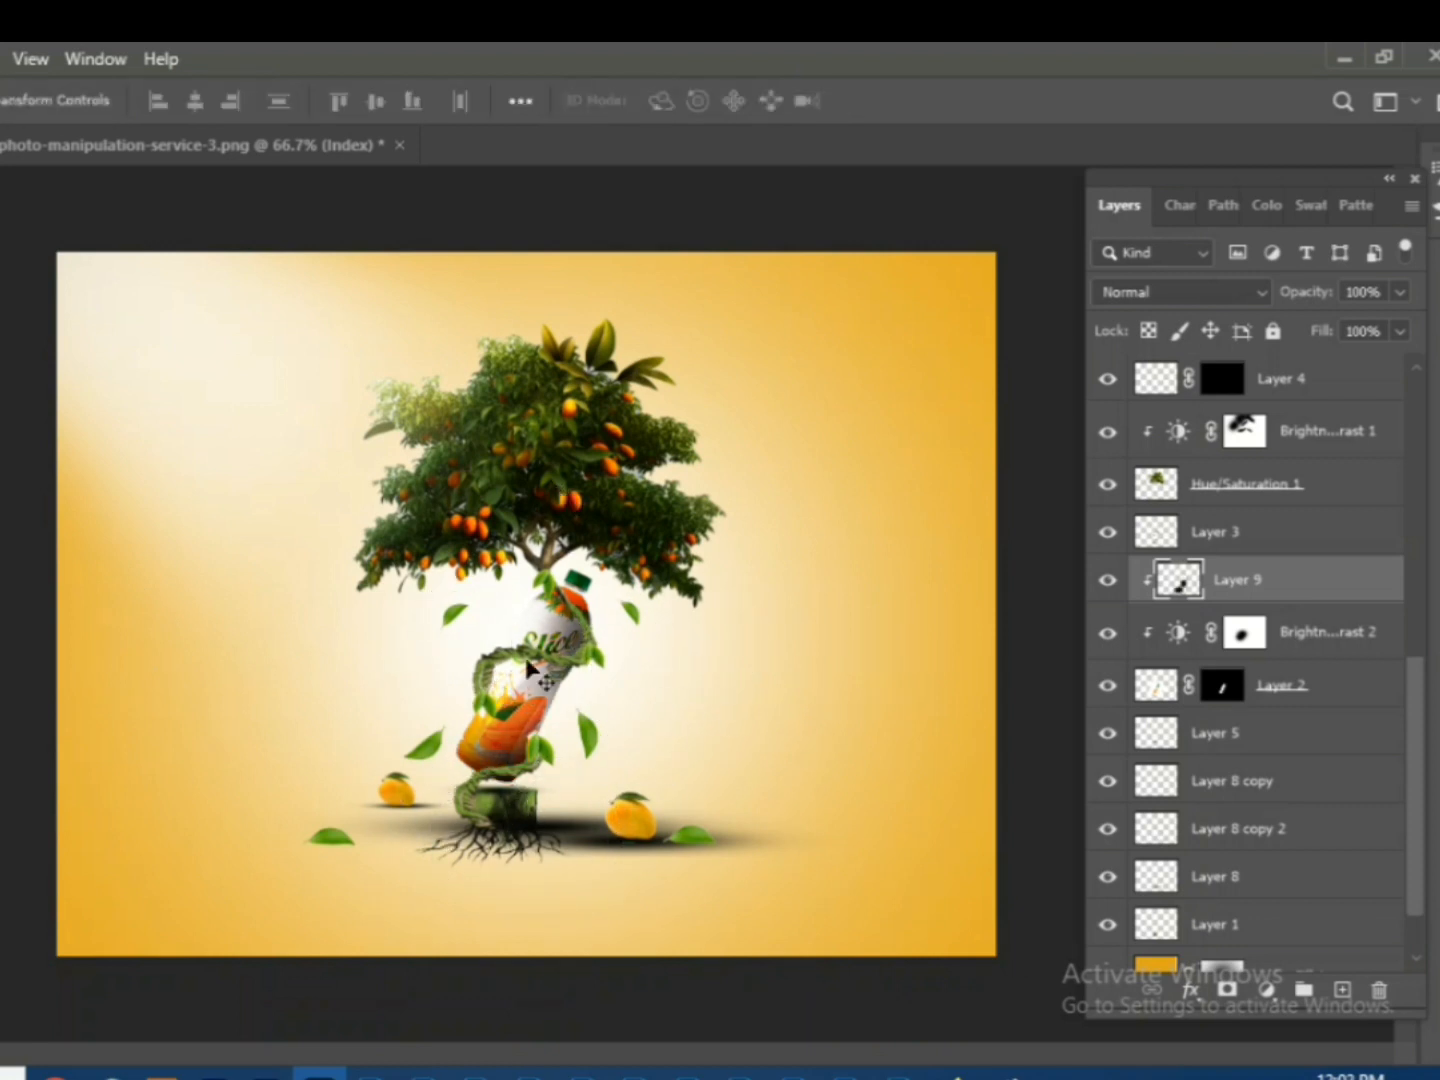
pyautogui.press('b')
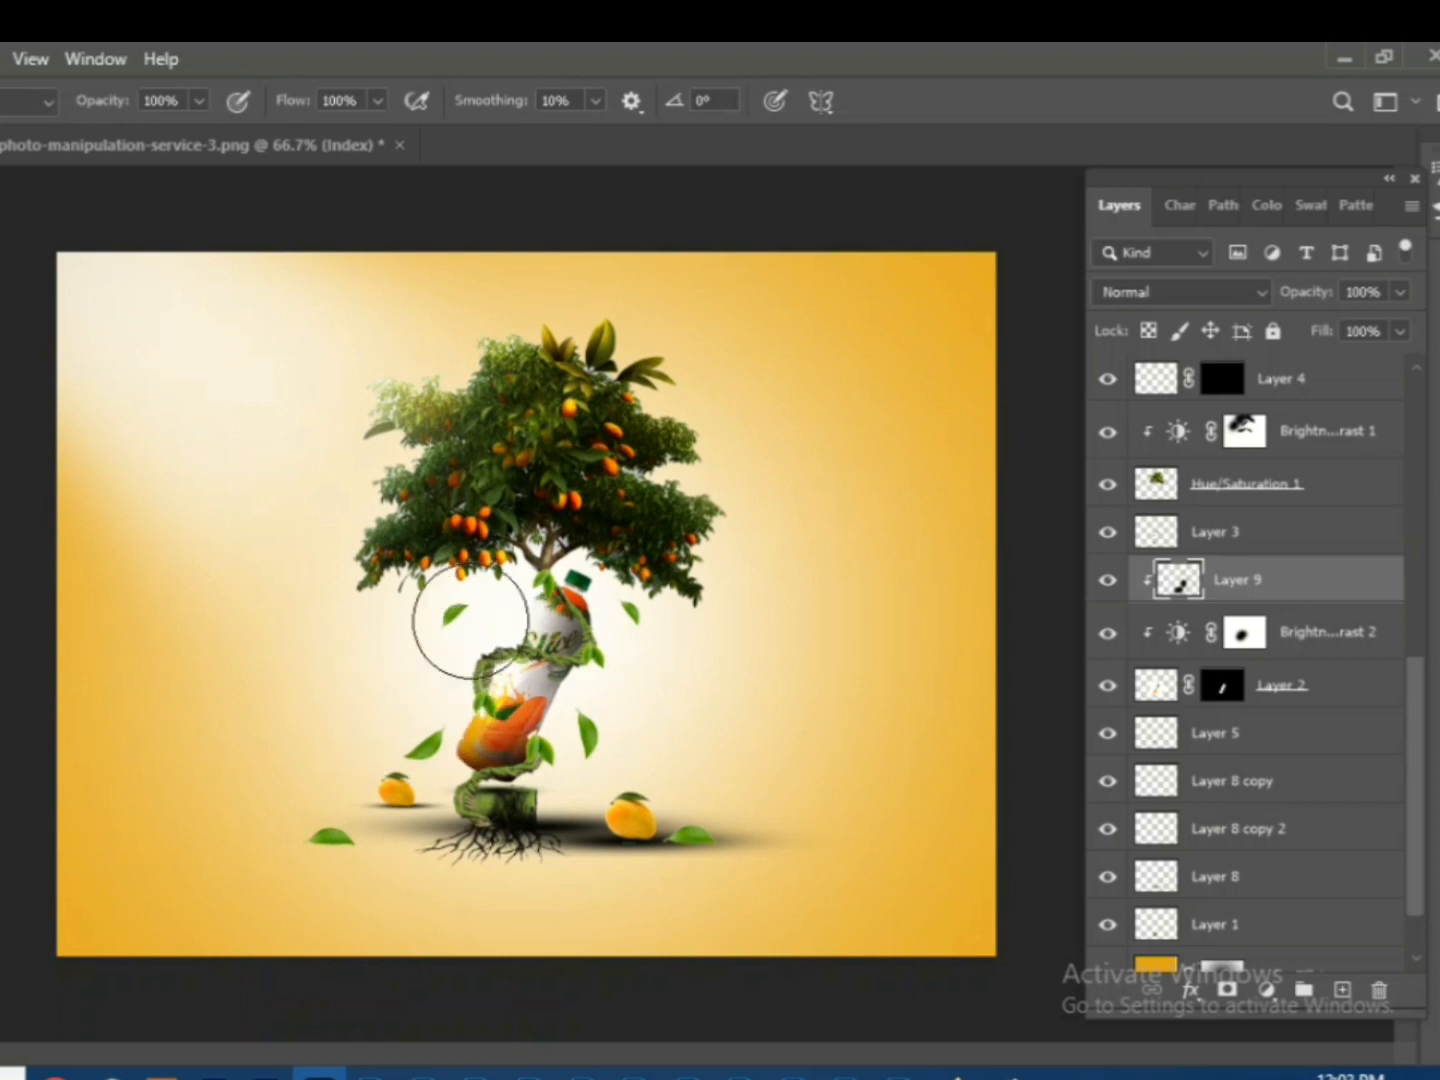
pyautogui.moveTo(468, 696); pyautogui.dragTo(505, 750)
pyautogui.press('v')
# - Add a new layer clipped to the vine, paint soft black shading on its shaded side and reduce the layer's opacity
pyautogui.click(1120, 532)
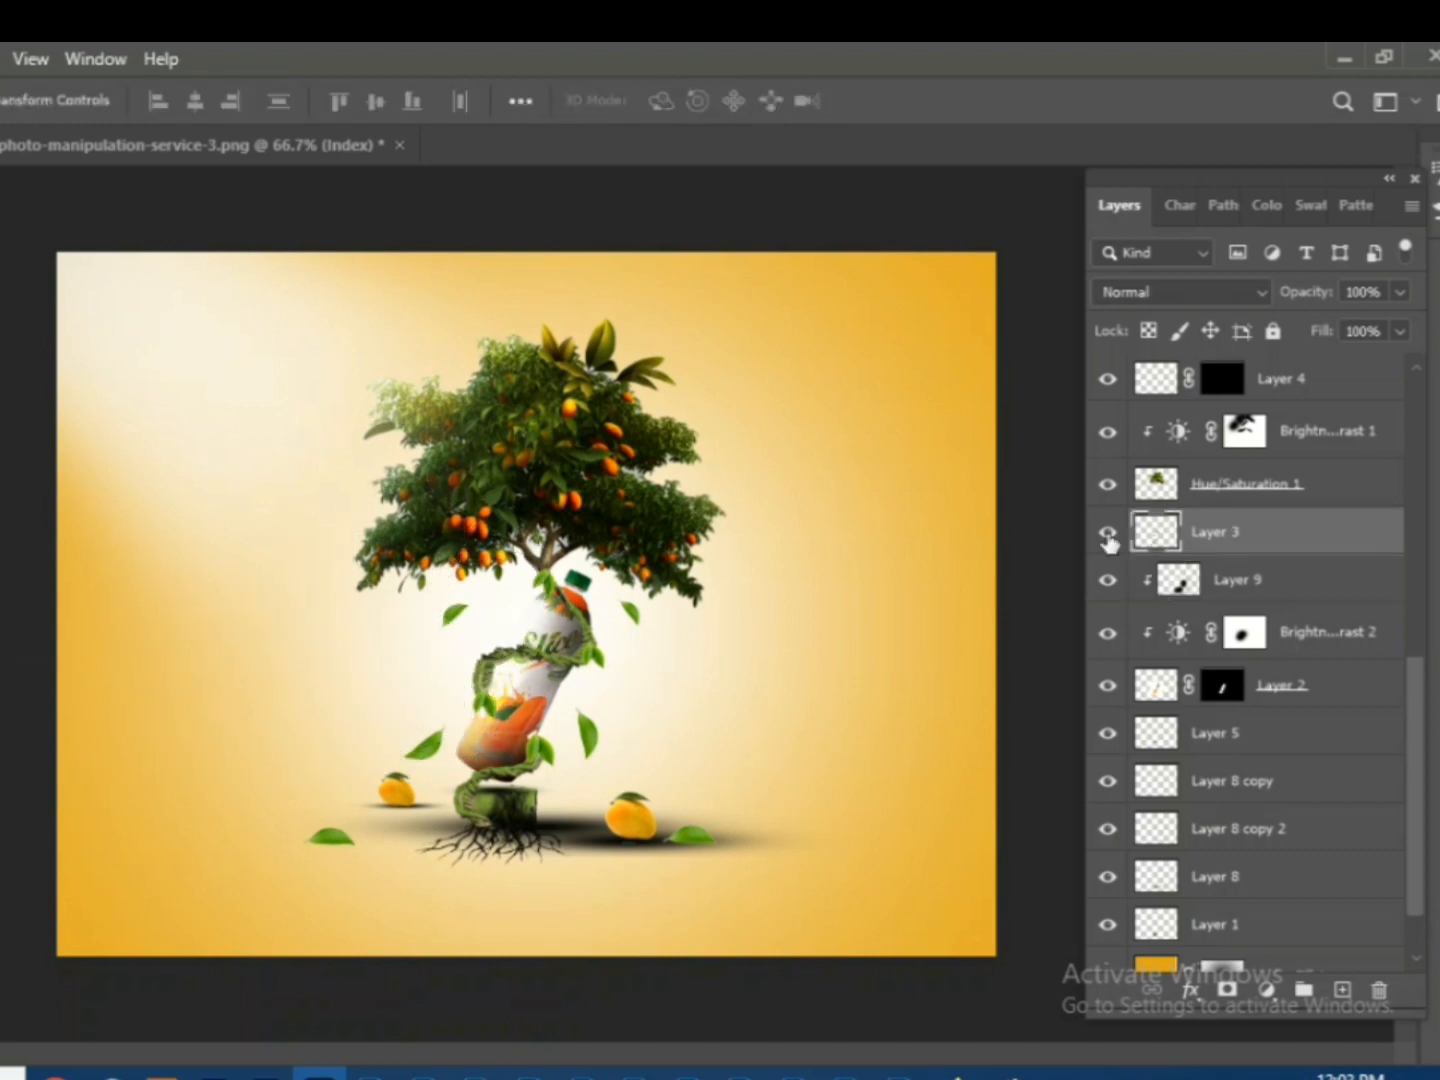
pyautogui.hotkey('ctrl', 'shift', 'alt', 'n')
pyautogui.hotkey('ctrl', 'alt', 'g')
pyautogui.press('b')
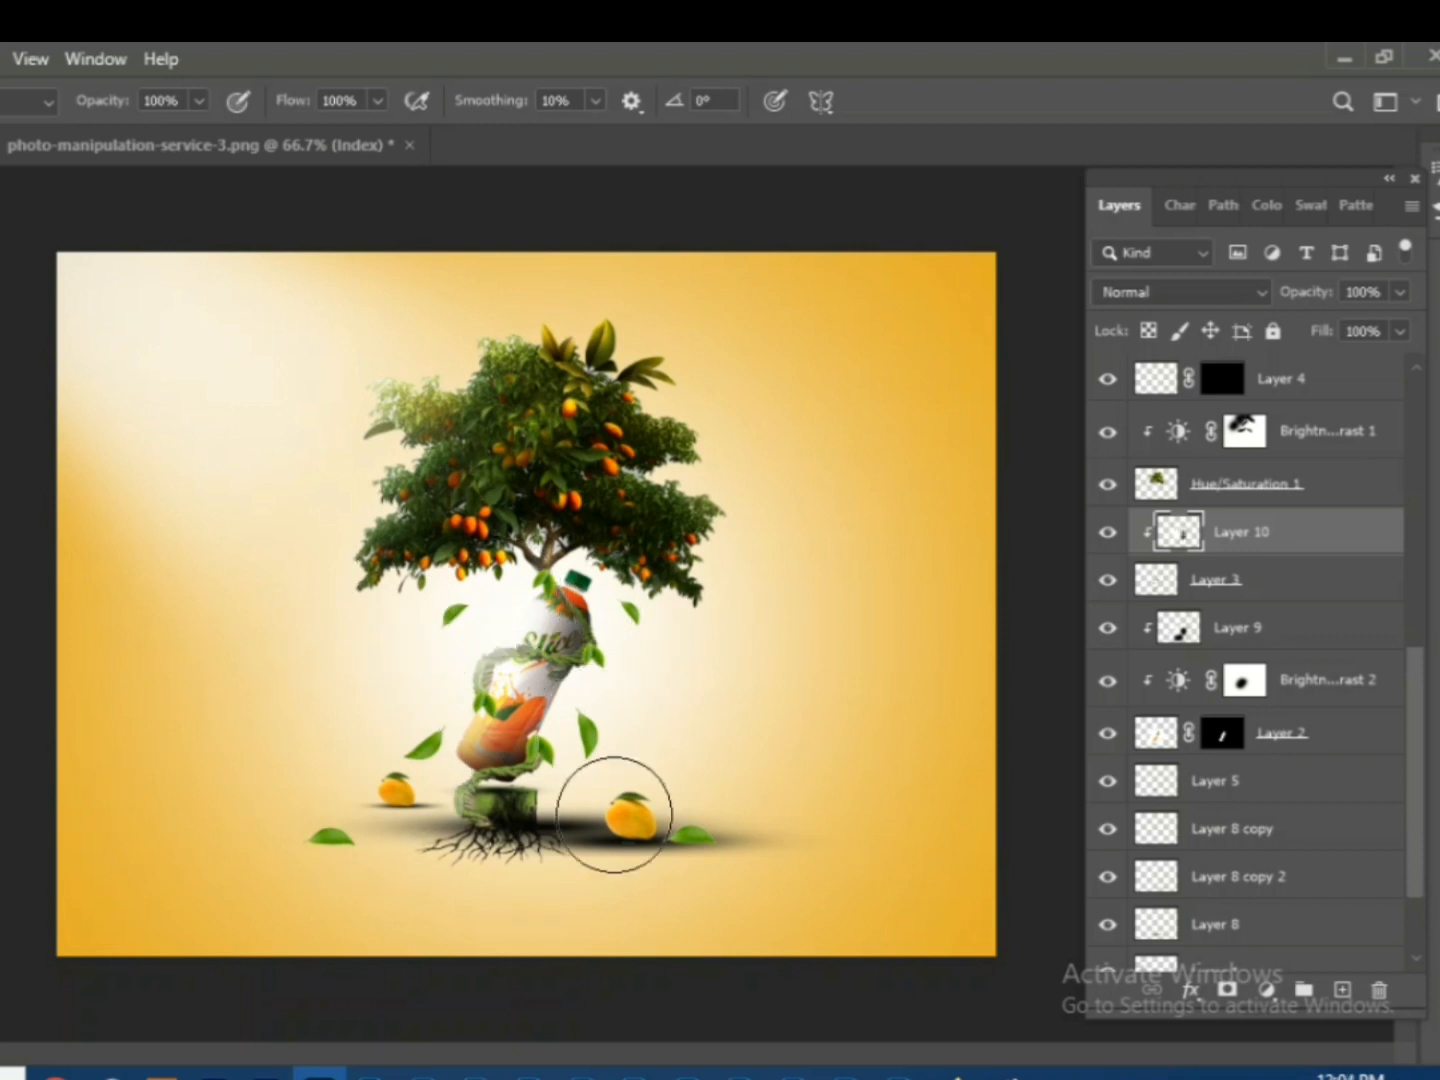
pyautogui.moveTo(1400, 292); pyautogui.dragTo(1354, 325)
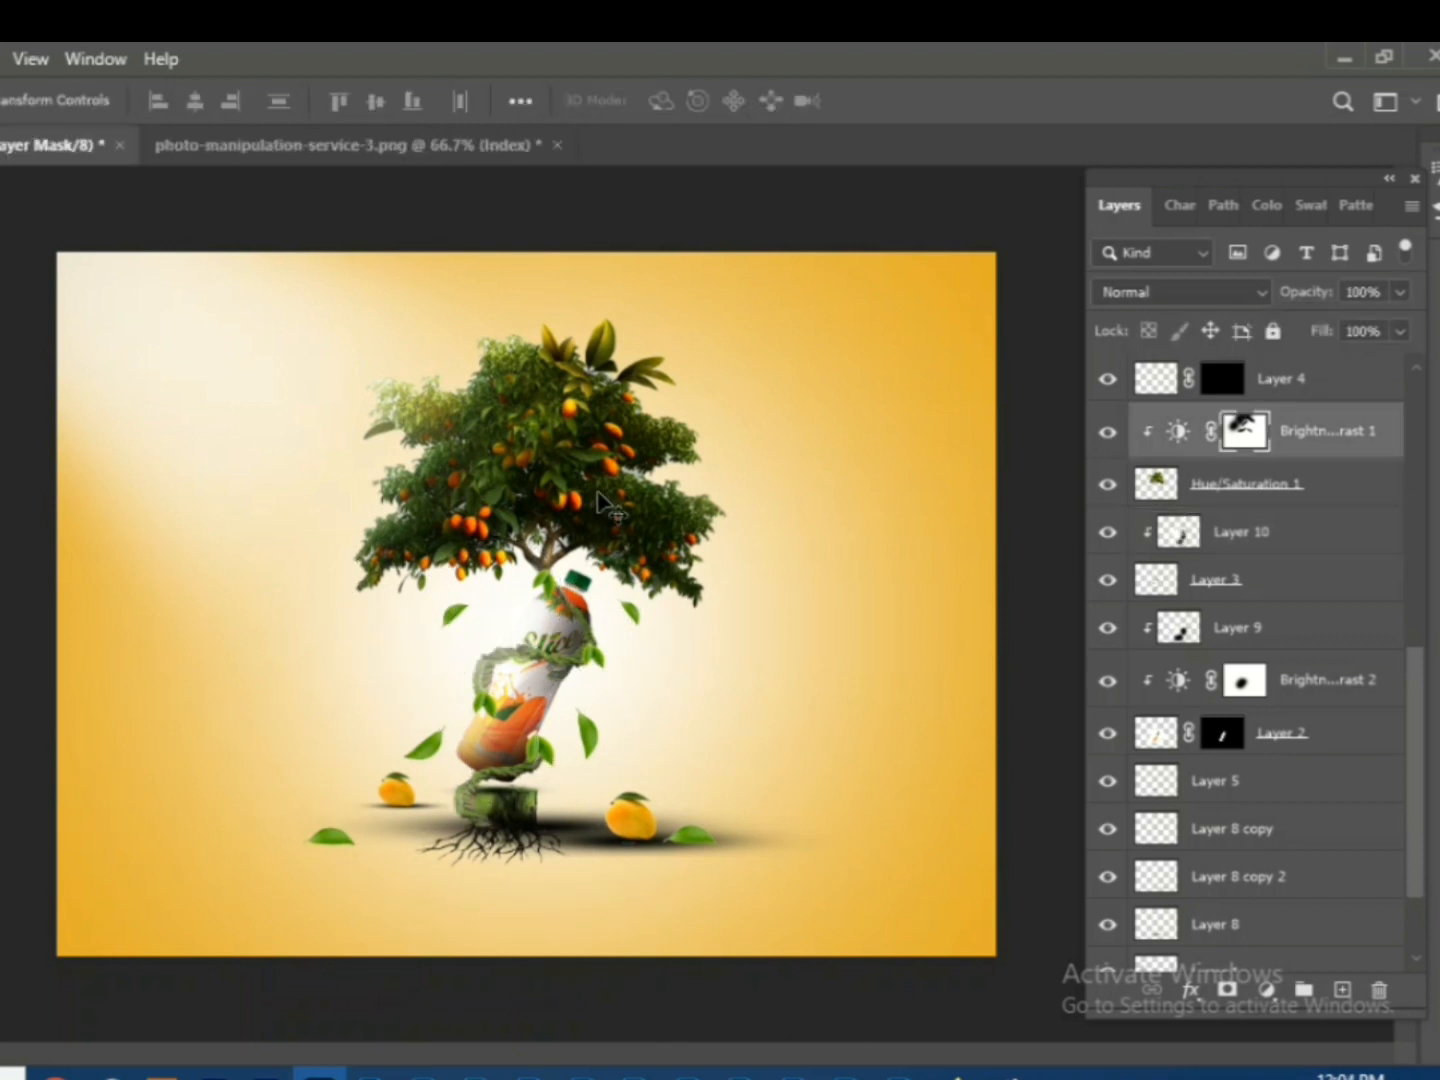
# - Rework the mask of the tree's Brightness/Contrast adjustment with a large soft eraser so the darkening fades across the foliage
pyautogui.press('e')
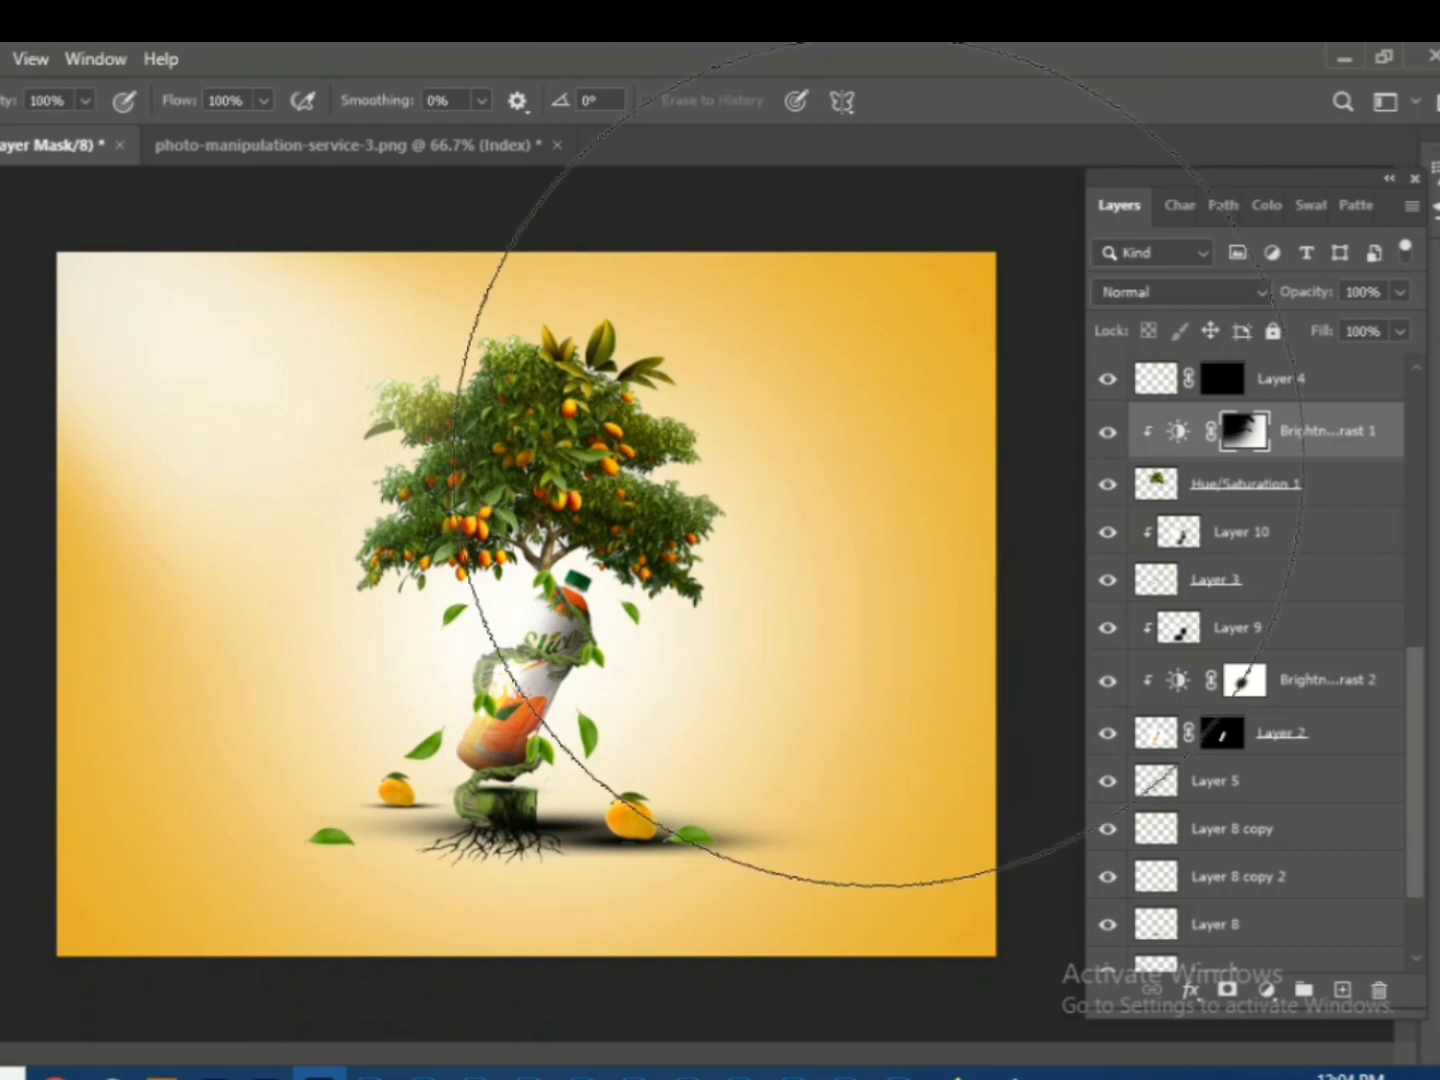
pyautogui.press('[')
pyautogui.press('[')
pyautogui.press('[')
pyautogui.press('[')
pyautogui.press('v')
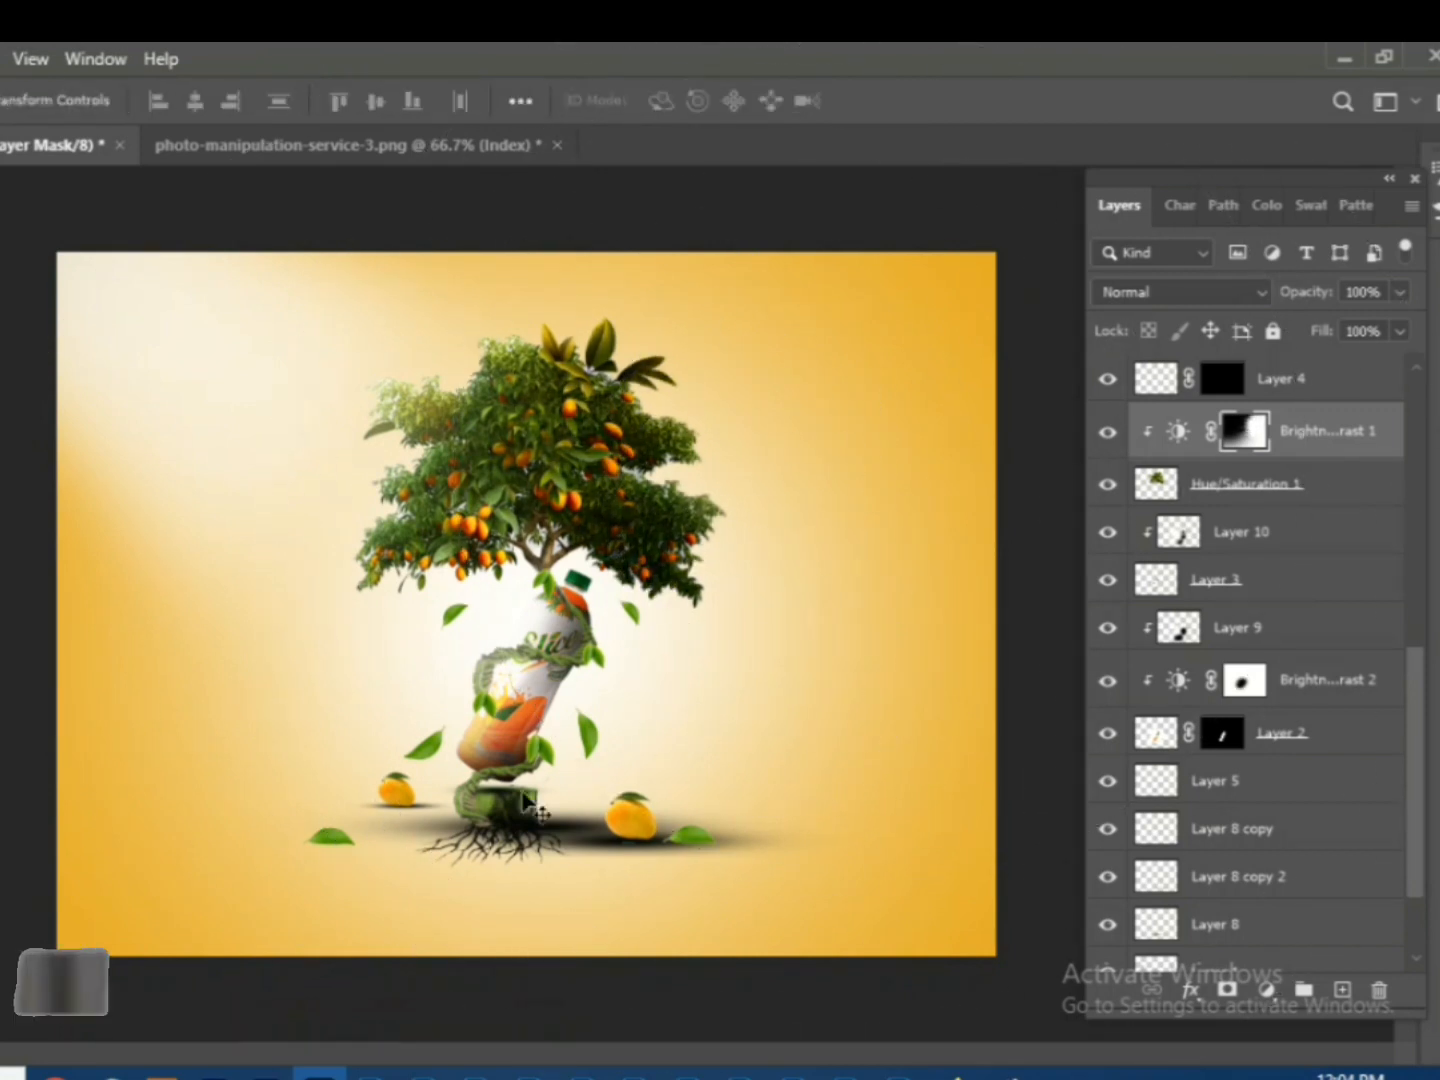
# - Add a new layer clipped to the stump and paint soft black shading over its shaded side
pyautogui.click(1200, 963)
pyautogui.scroll(-2, 1354, 1004)
pyautogui.click(1346, 994)
pyautogui.hotkey('ctrl', 'alt', 'g')
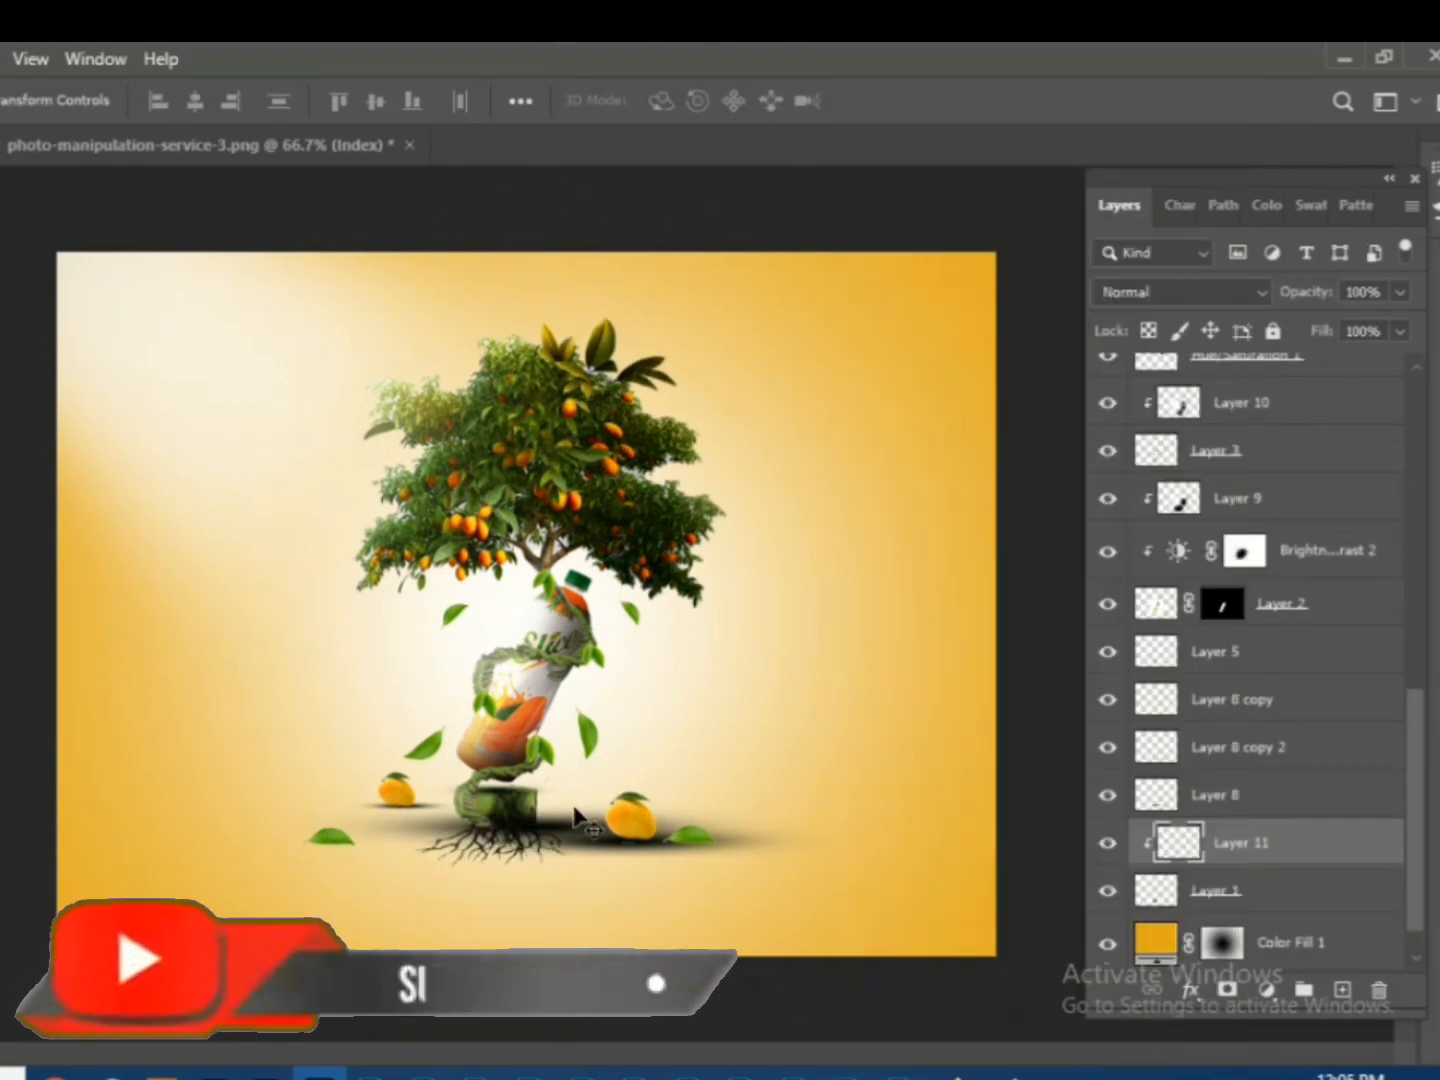
pyautogui.press('b')
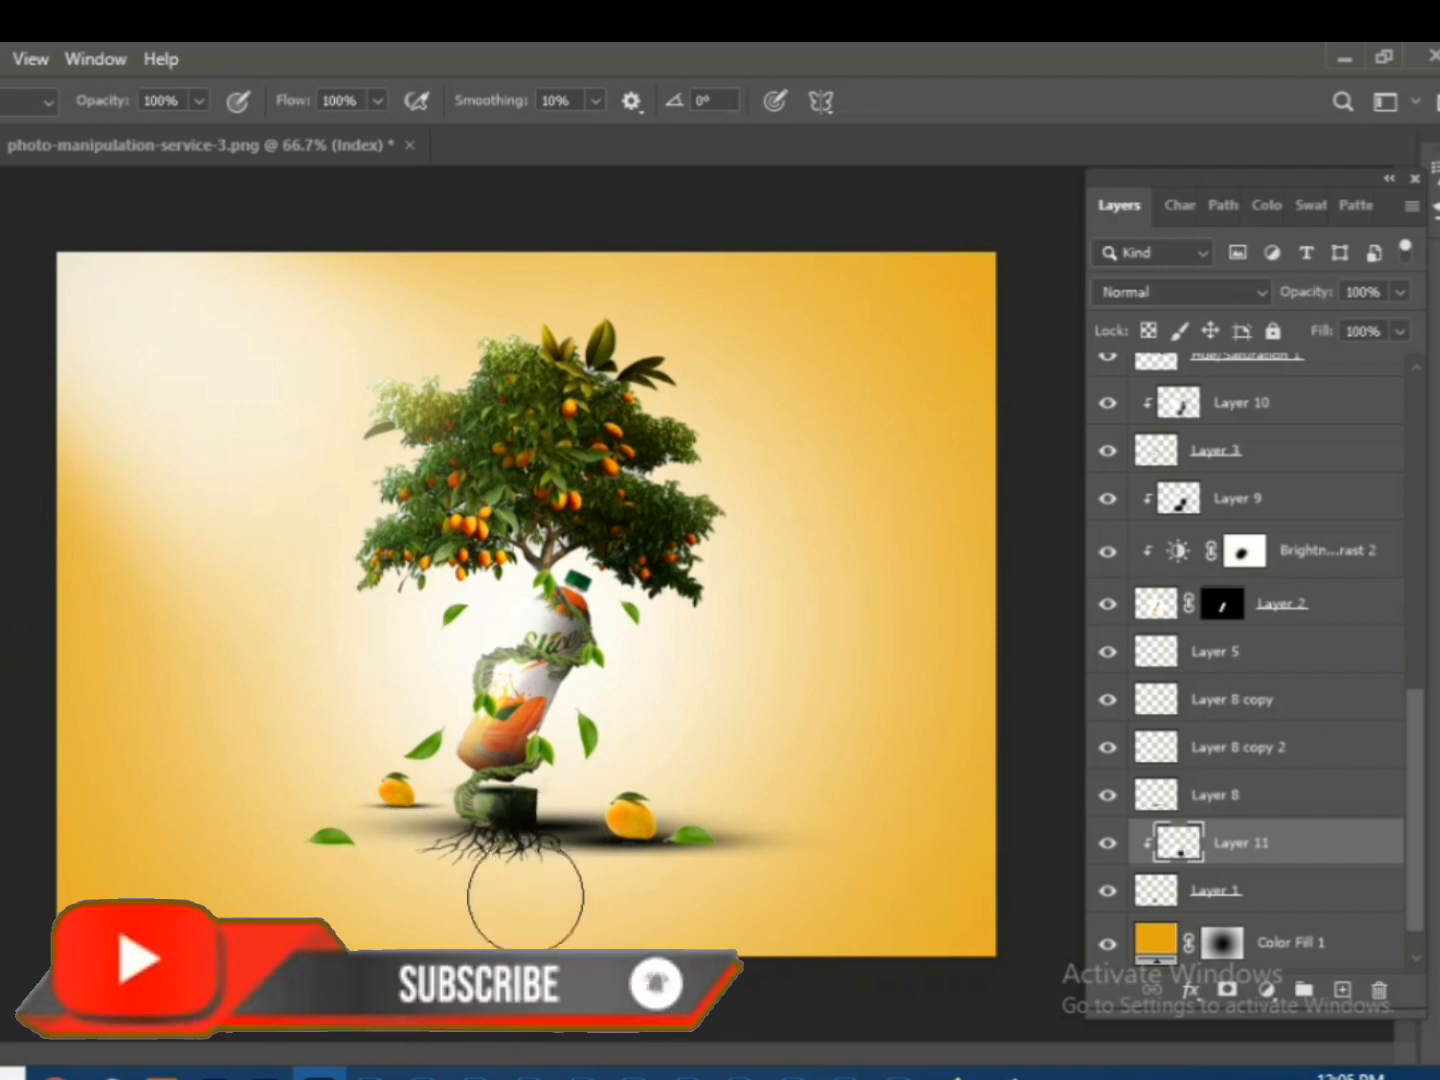
pyautogui.press('v')
# - Add a new layer clipped to the mango right of the stump and paint soft black shading on it
pyautogui.click(785, 880)
pyautogui.rightClick(1215, 377)
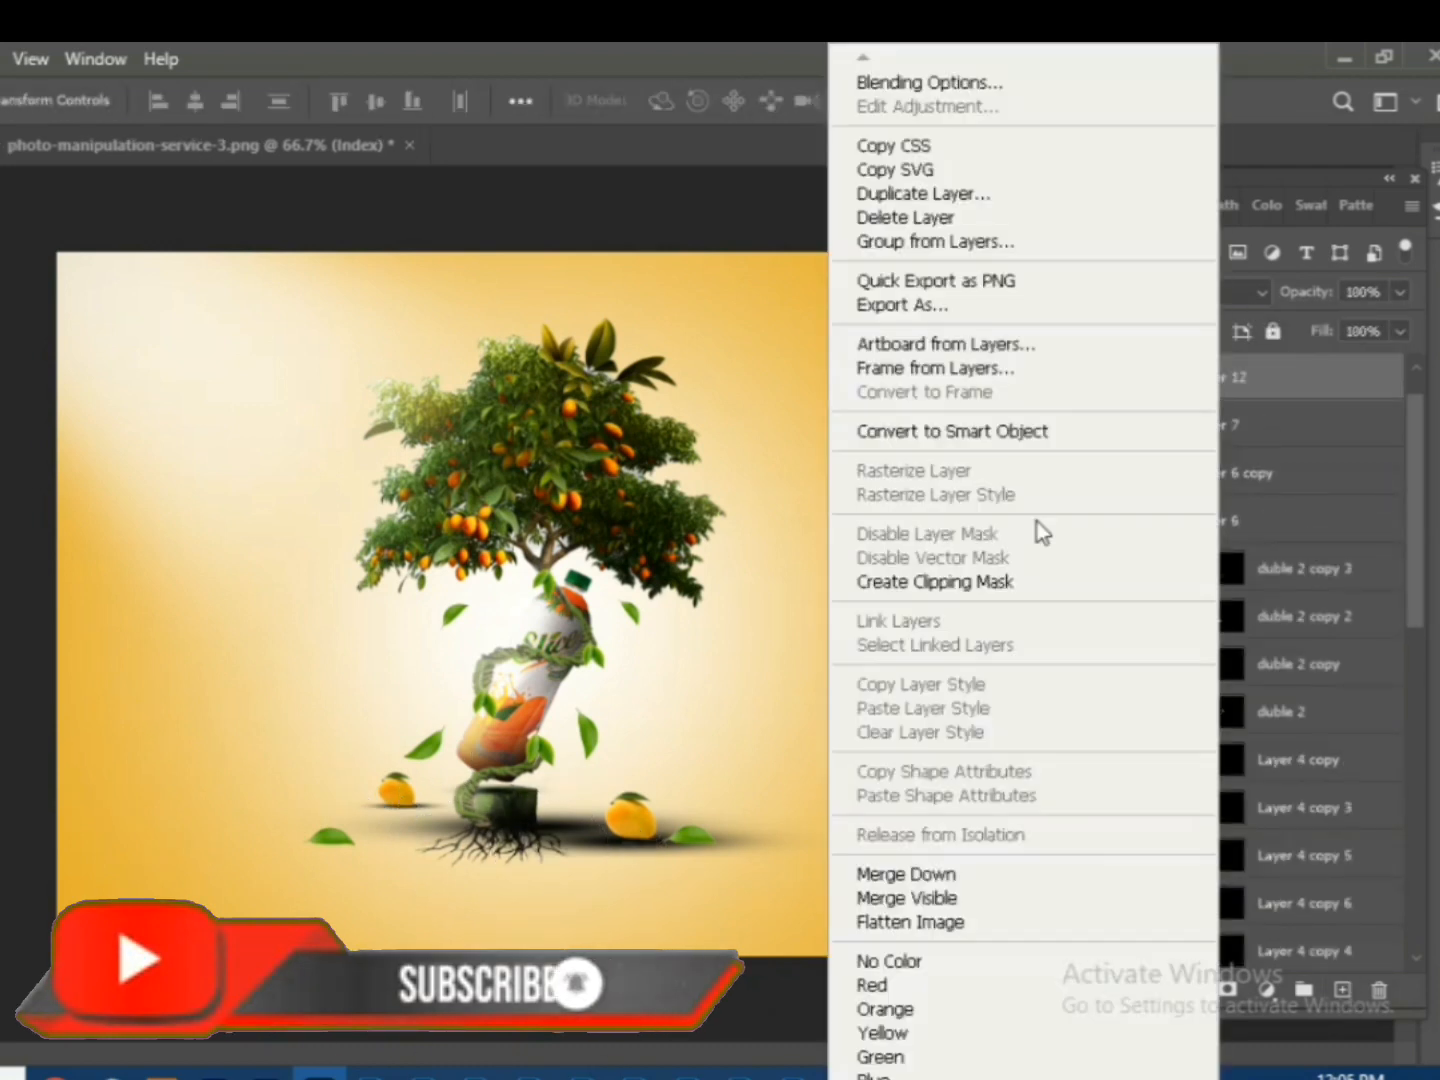
pyautogui.click(1346, 993)
pyautogui.hotkey('ctrl', 'alt', 'g')
pyautogui.press('b')
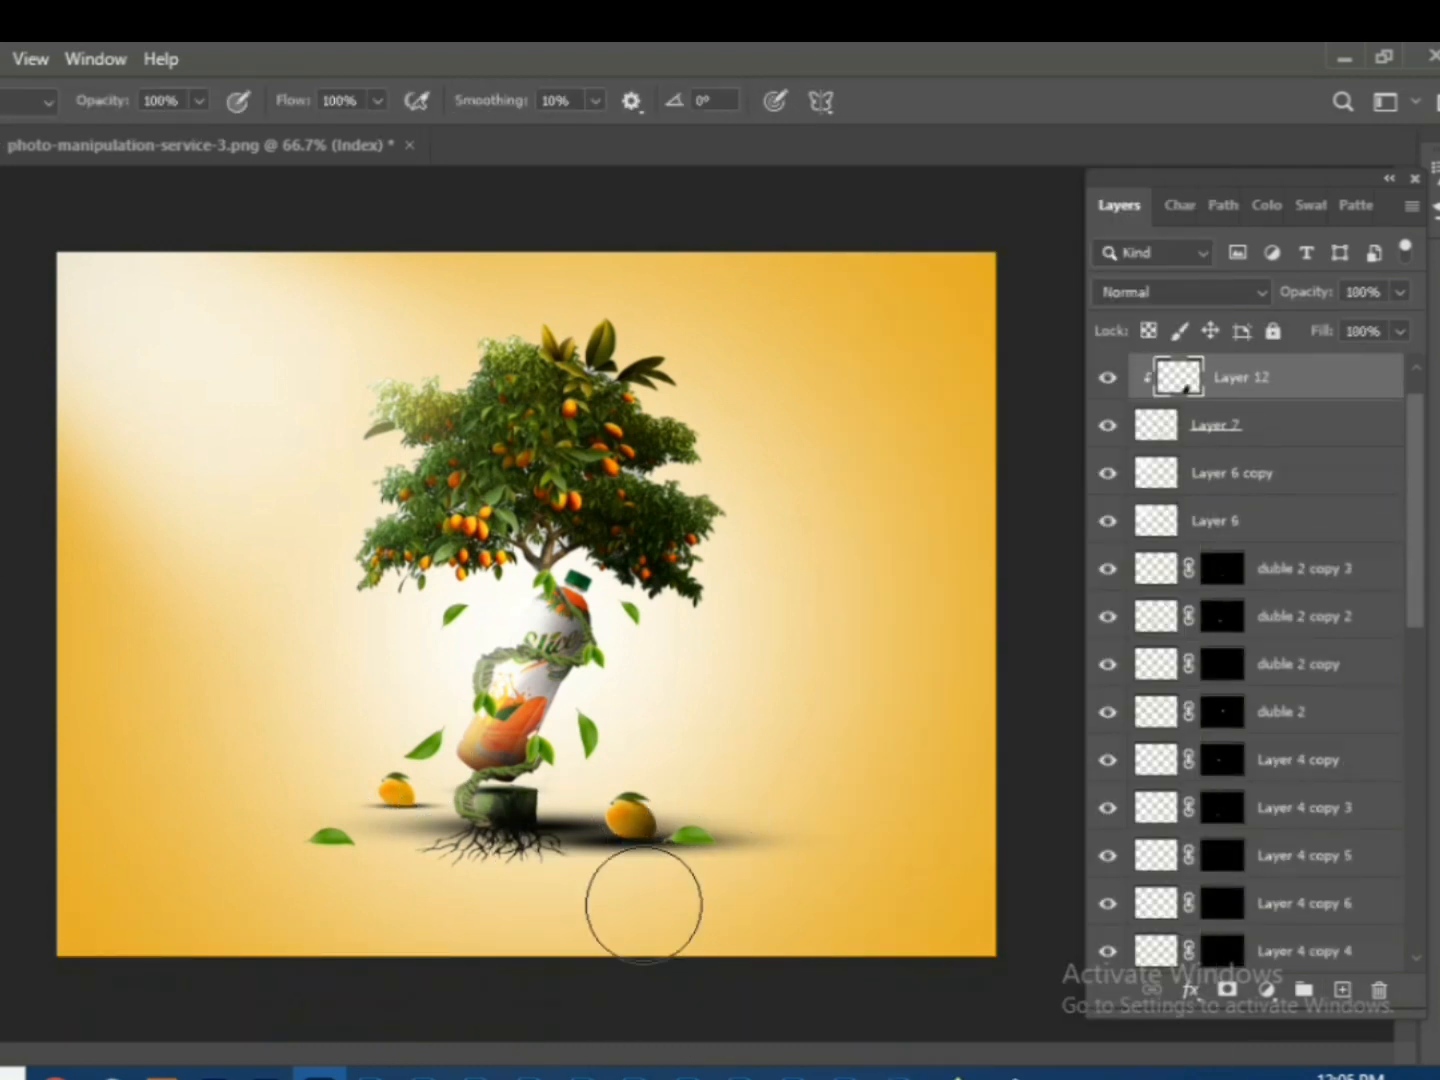
pyautogui.press('ctrl')
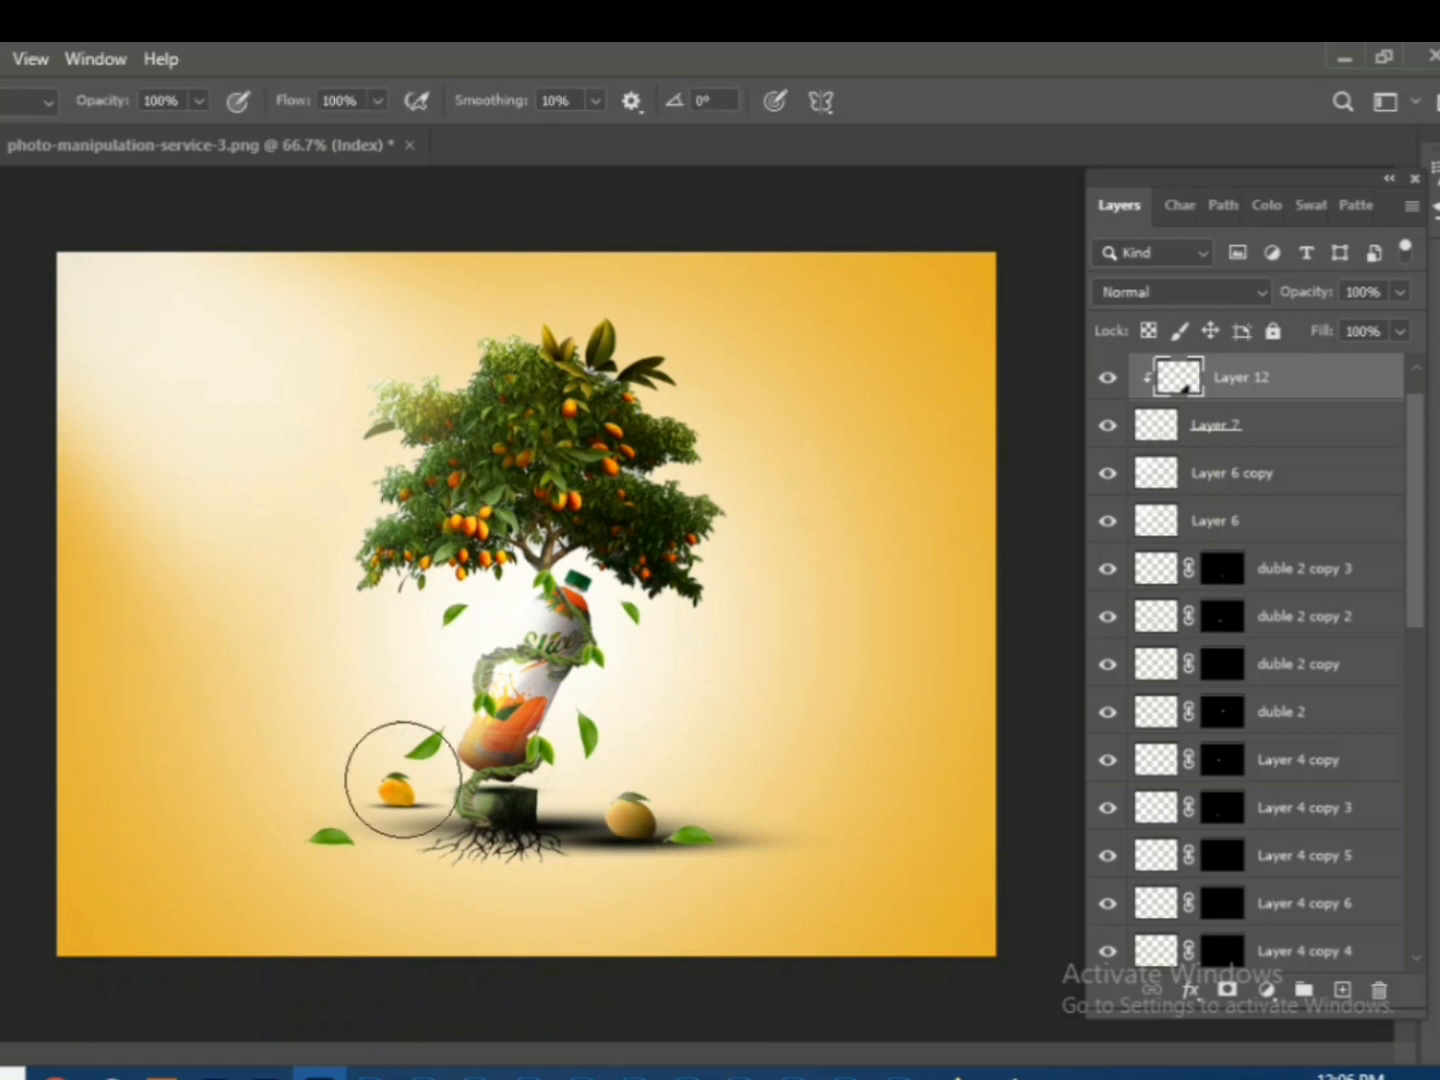
pyautogui.moveTo(626, 818); pyautogui.dragTo(578, 737)
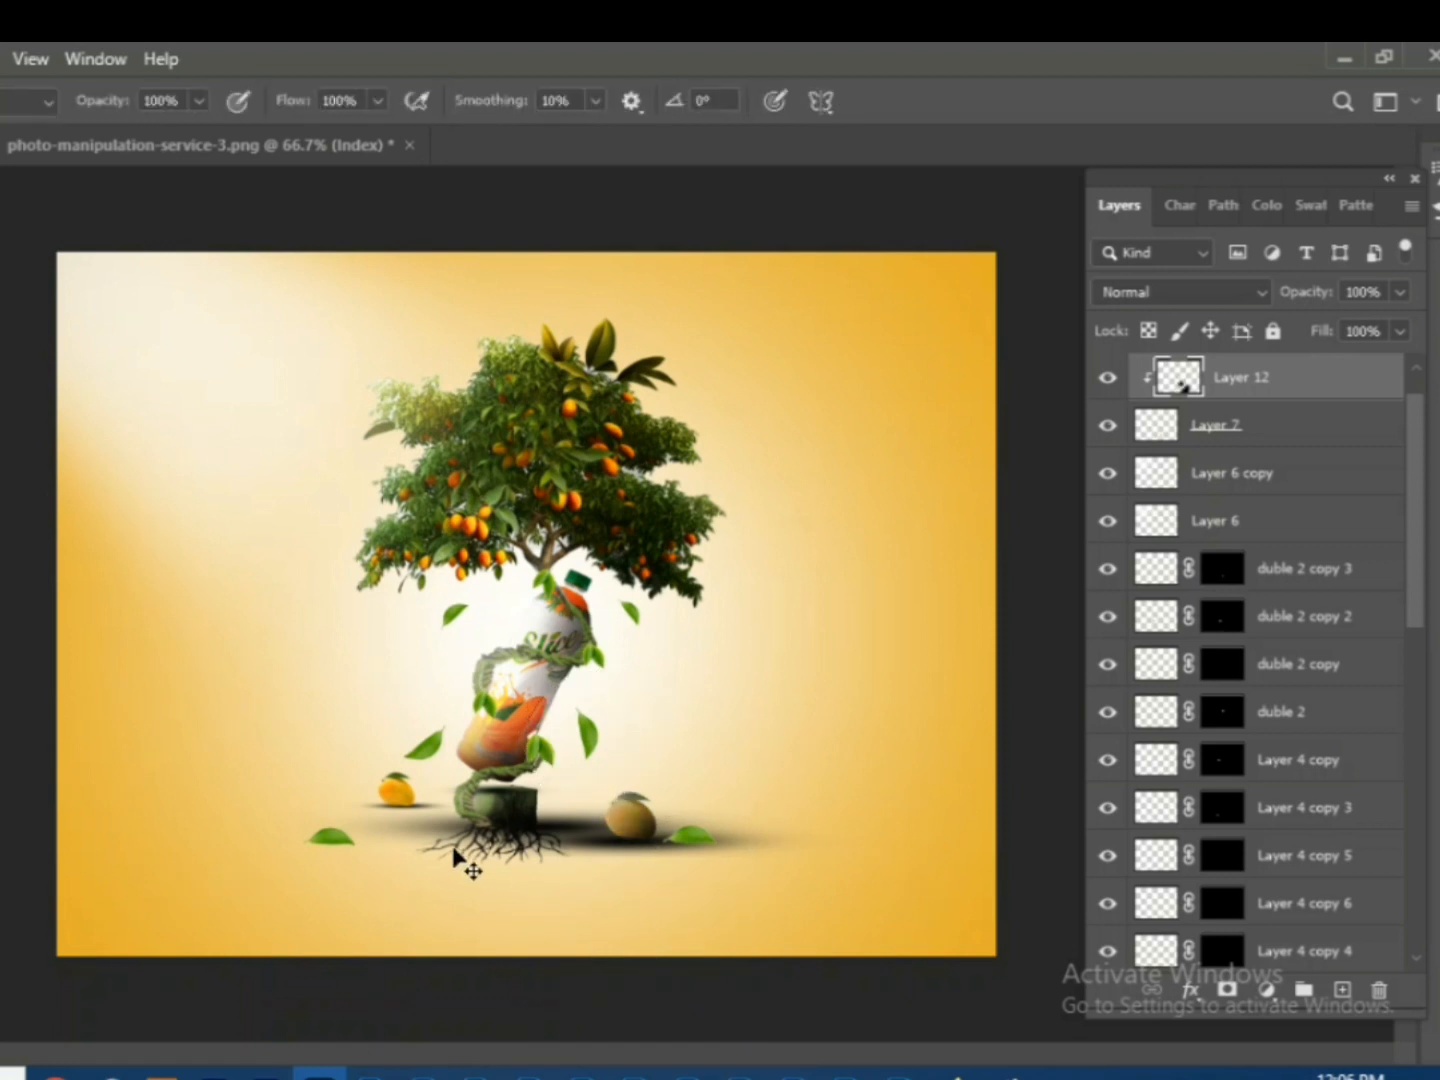
# - Add a new layer clipped to the small mango left of the stump and paint soft black shading on it
pyautogui.click(398, 798)
pyautogui.click(1343, 990)
pyautogui.rightClick(1274, 378)
pyautogui.click(957, 582)
pyautogui.press('b')
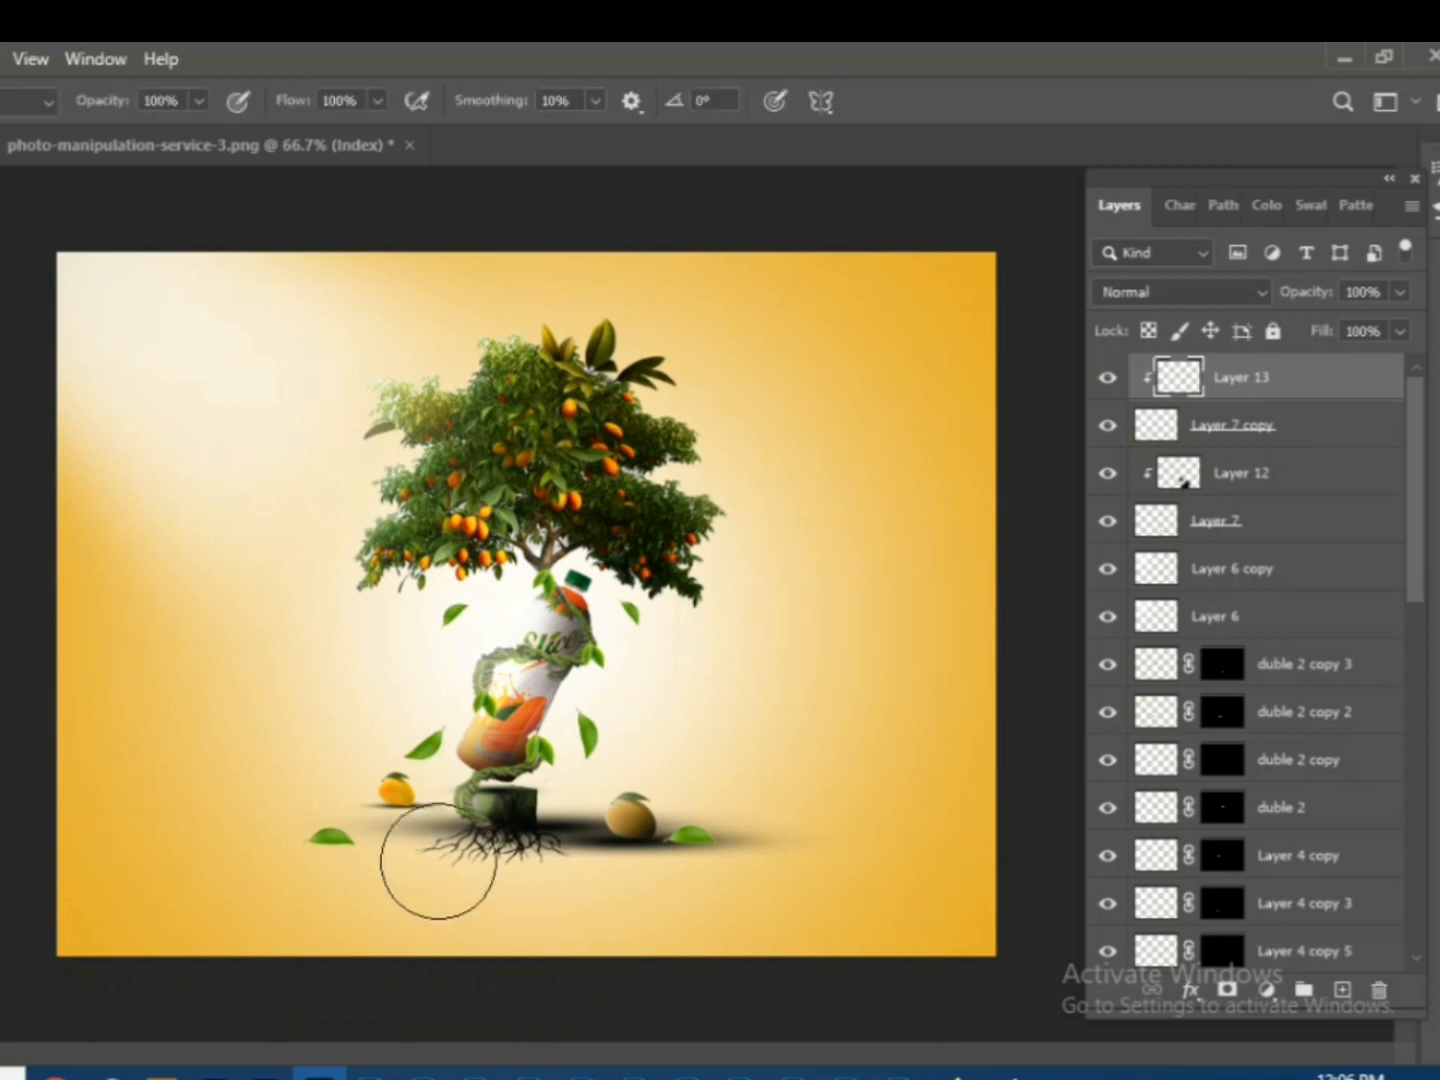
pyautogui.scroll(2, 434, 790)
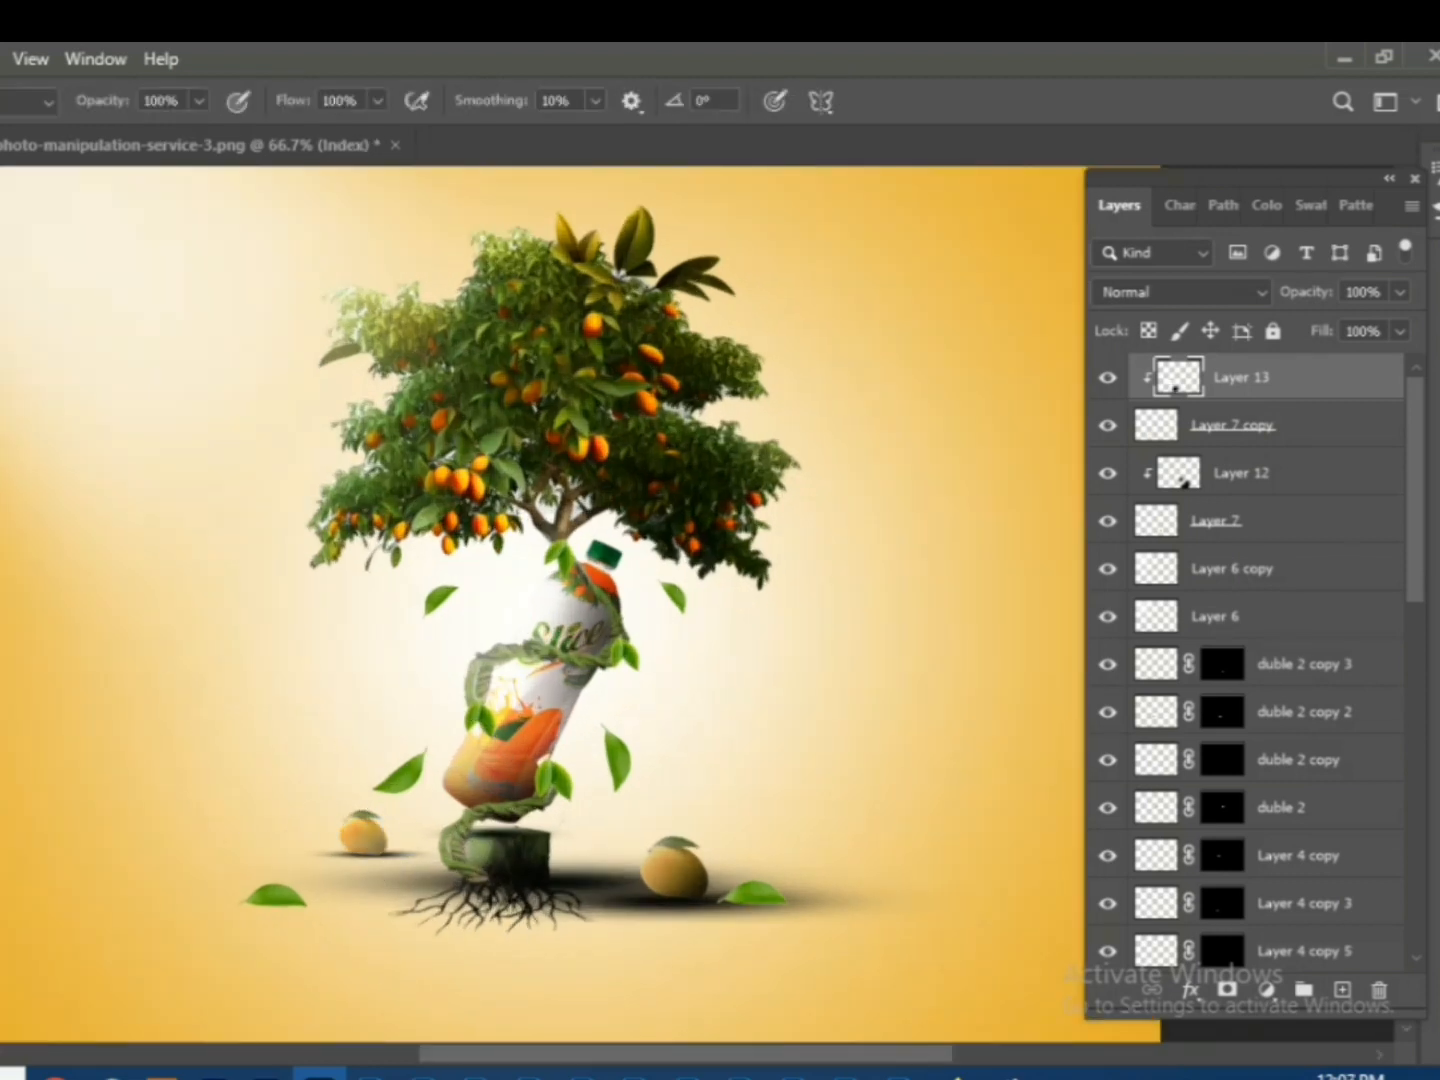
# - Merge all the green leaf layers into a single layer
pyautogui.press('v')
pyautogui.scroll(-5, 1309, 706)
pyautogui.scroll(-5, 1110, 427)
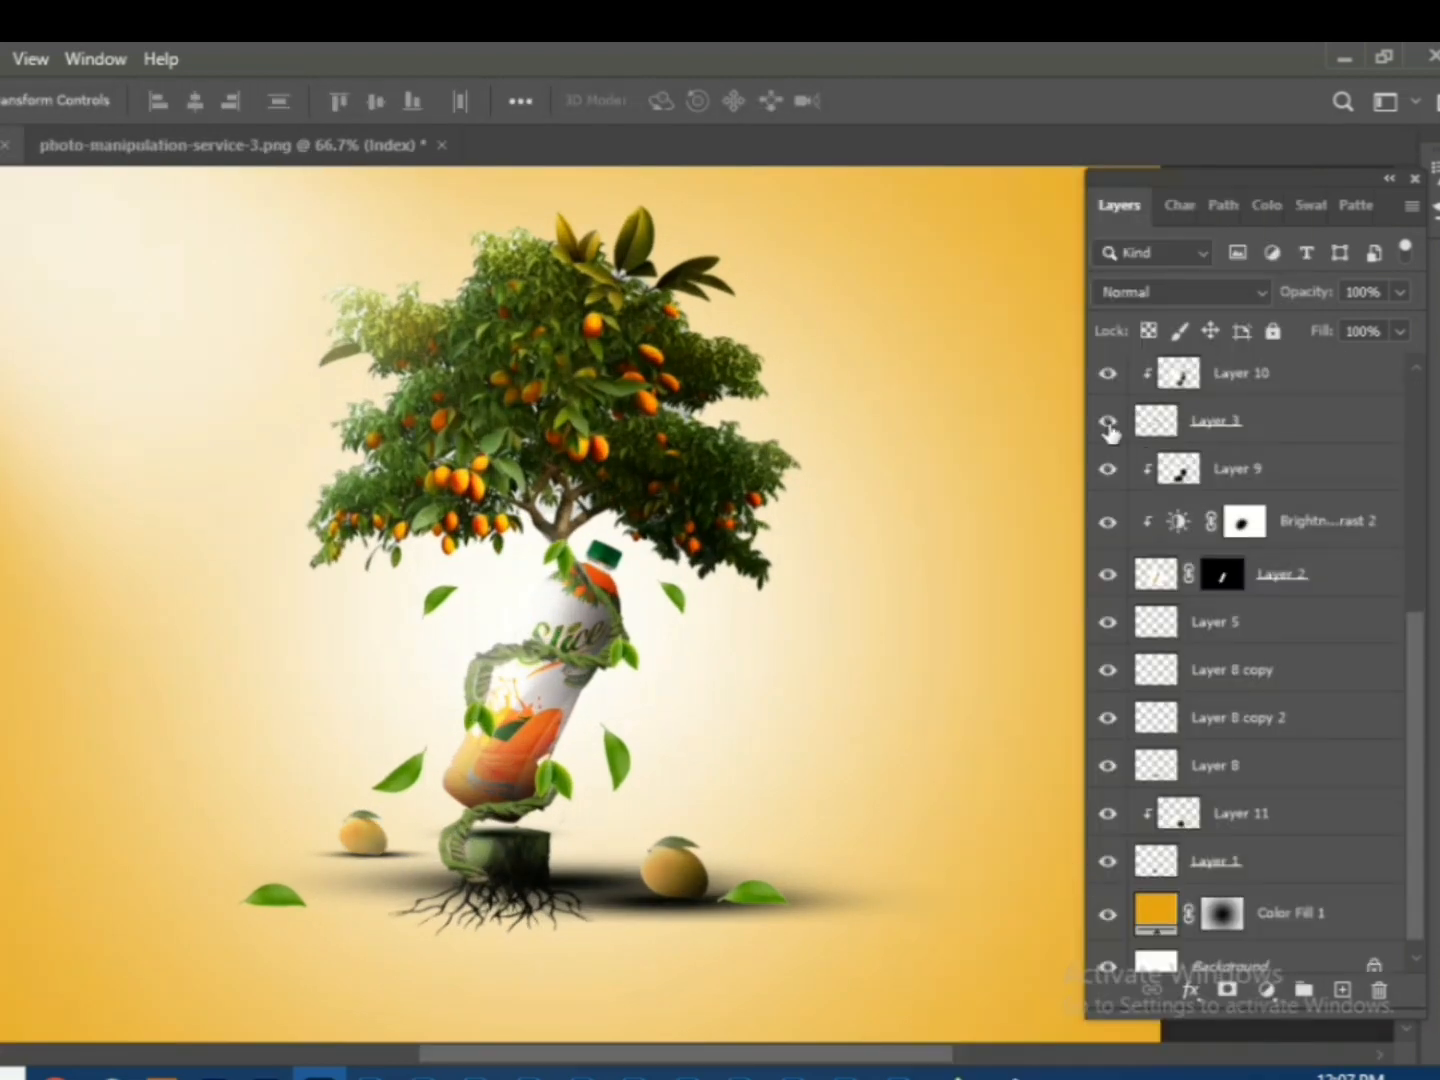
pyautogui.scroll(5, 1240, 661)
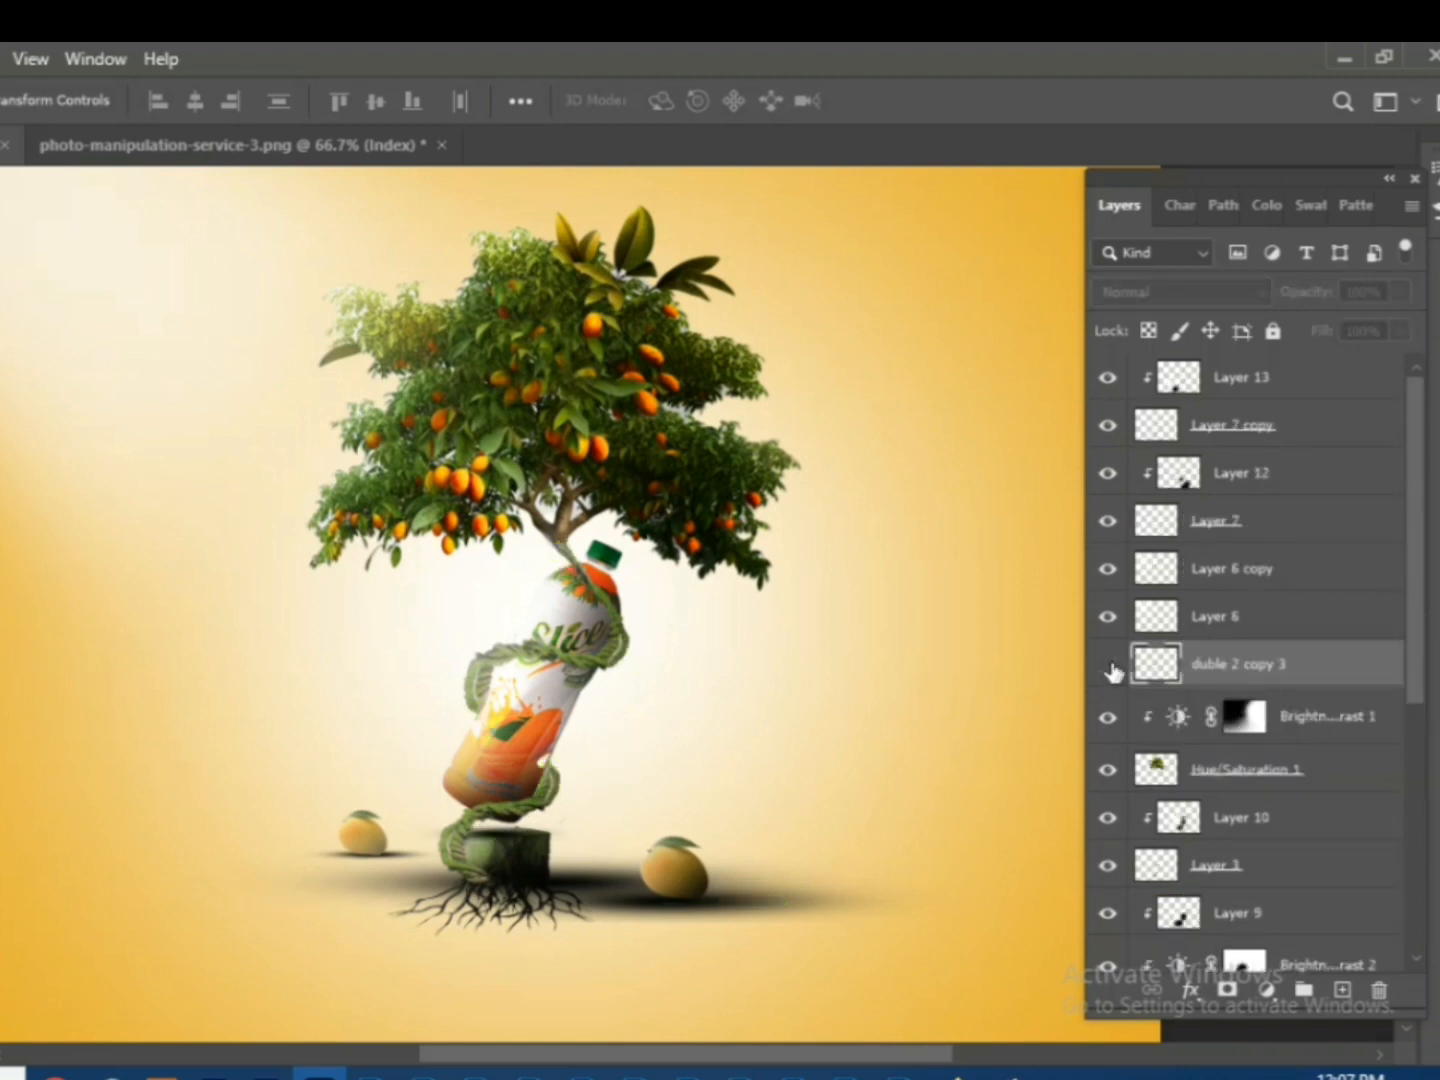
# - Add a new layer clipped to the merged leaves, paint soft black shading on them and set its opacity to 64%
pyautogui.hotkey('ctrl', 'shift', 'alt', 'n')
pyautogui.rightClick(1240, 657)
pyautogui.click(959, 485)
pyautogui.press('b')
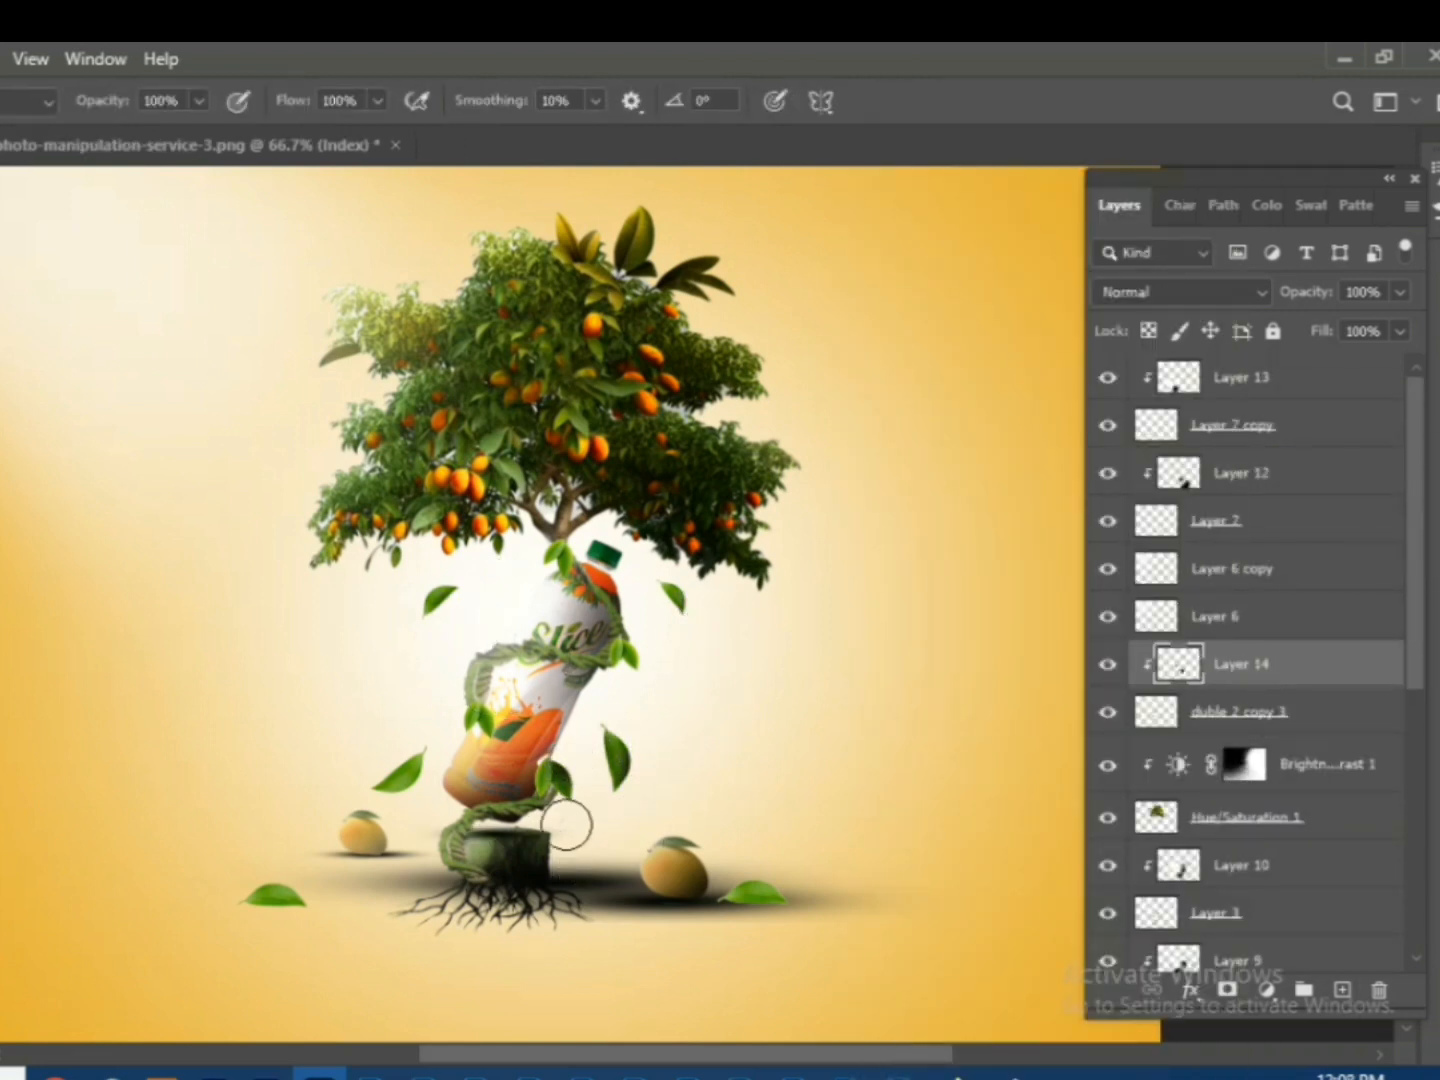
pyautogui.click(1400, 293)
pyautogui.moveTo(1409, 325); pyautogui.dragTo(1355, 326)
pyautogui.click(615, 777)
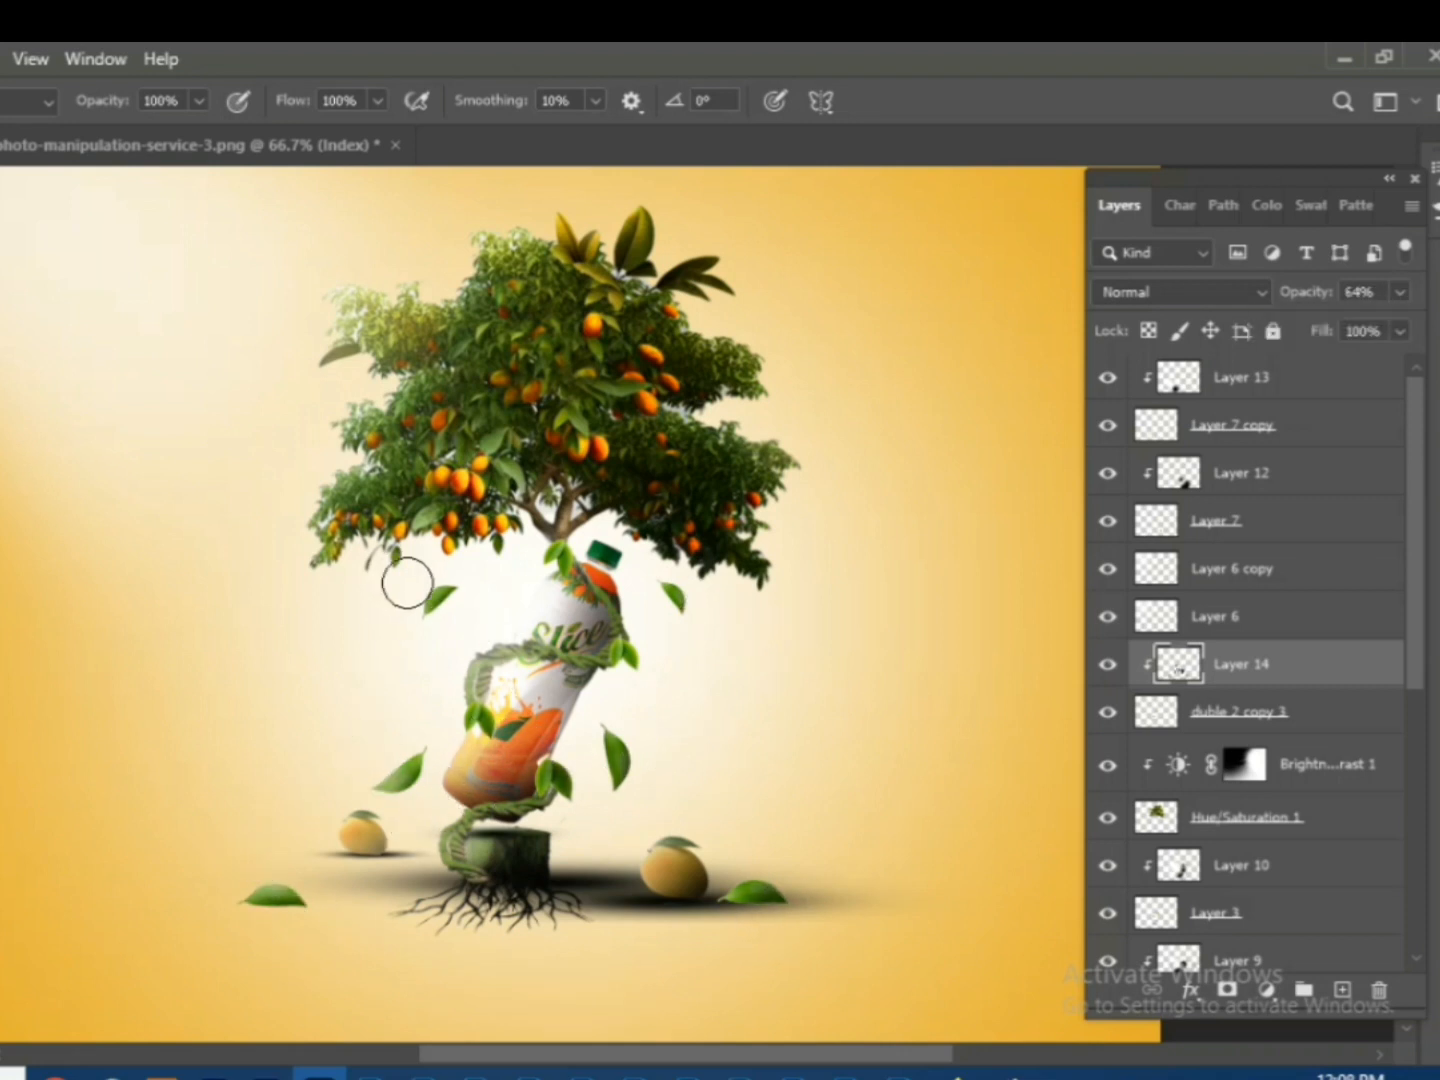
pyautogui.press('v')
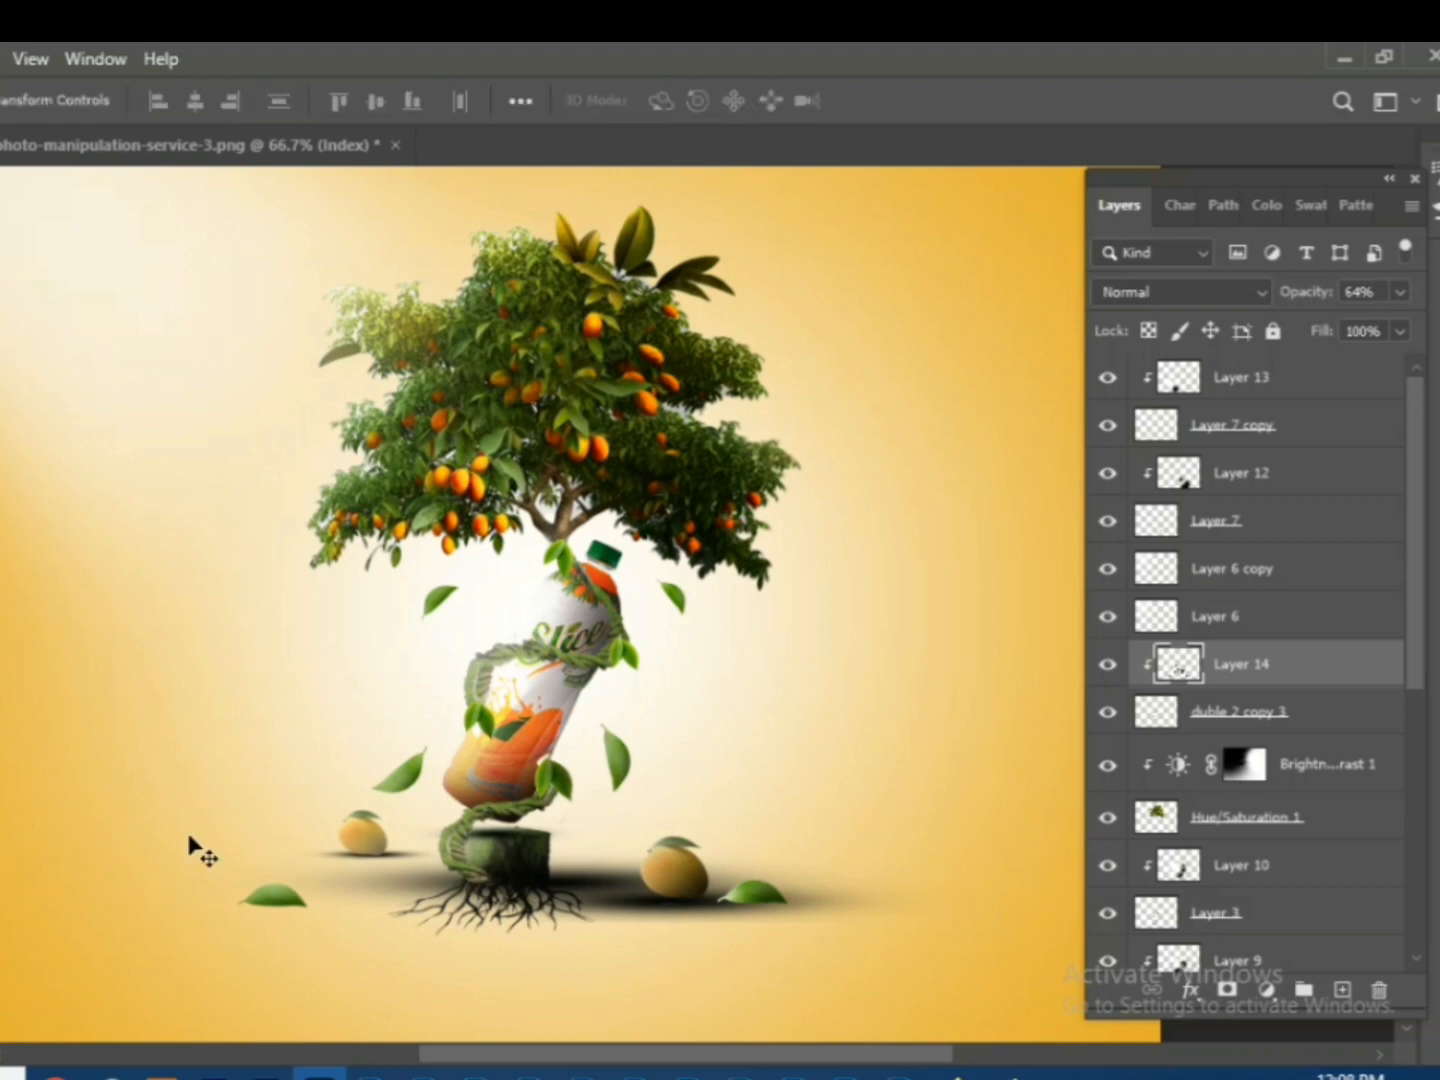
# - Duplicate the small mango's shadow and place the copy under the leaf on the ground at the left
pyautogui.click(398, 856)
pyautogui.moveTo(401, 857); pyautogui.dragTo(314, 907)
# - Reduce the opacity of the shading layer clipped to the stump
pyautogui.scroll(-4, 1276, 900)
pyautogui.click(1276, 934)
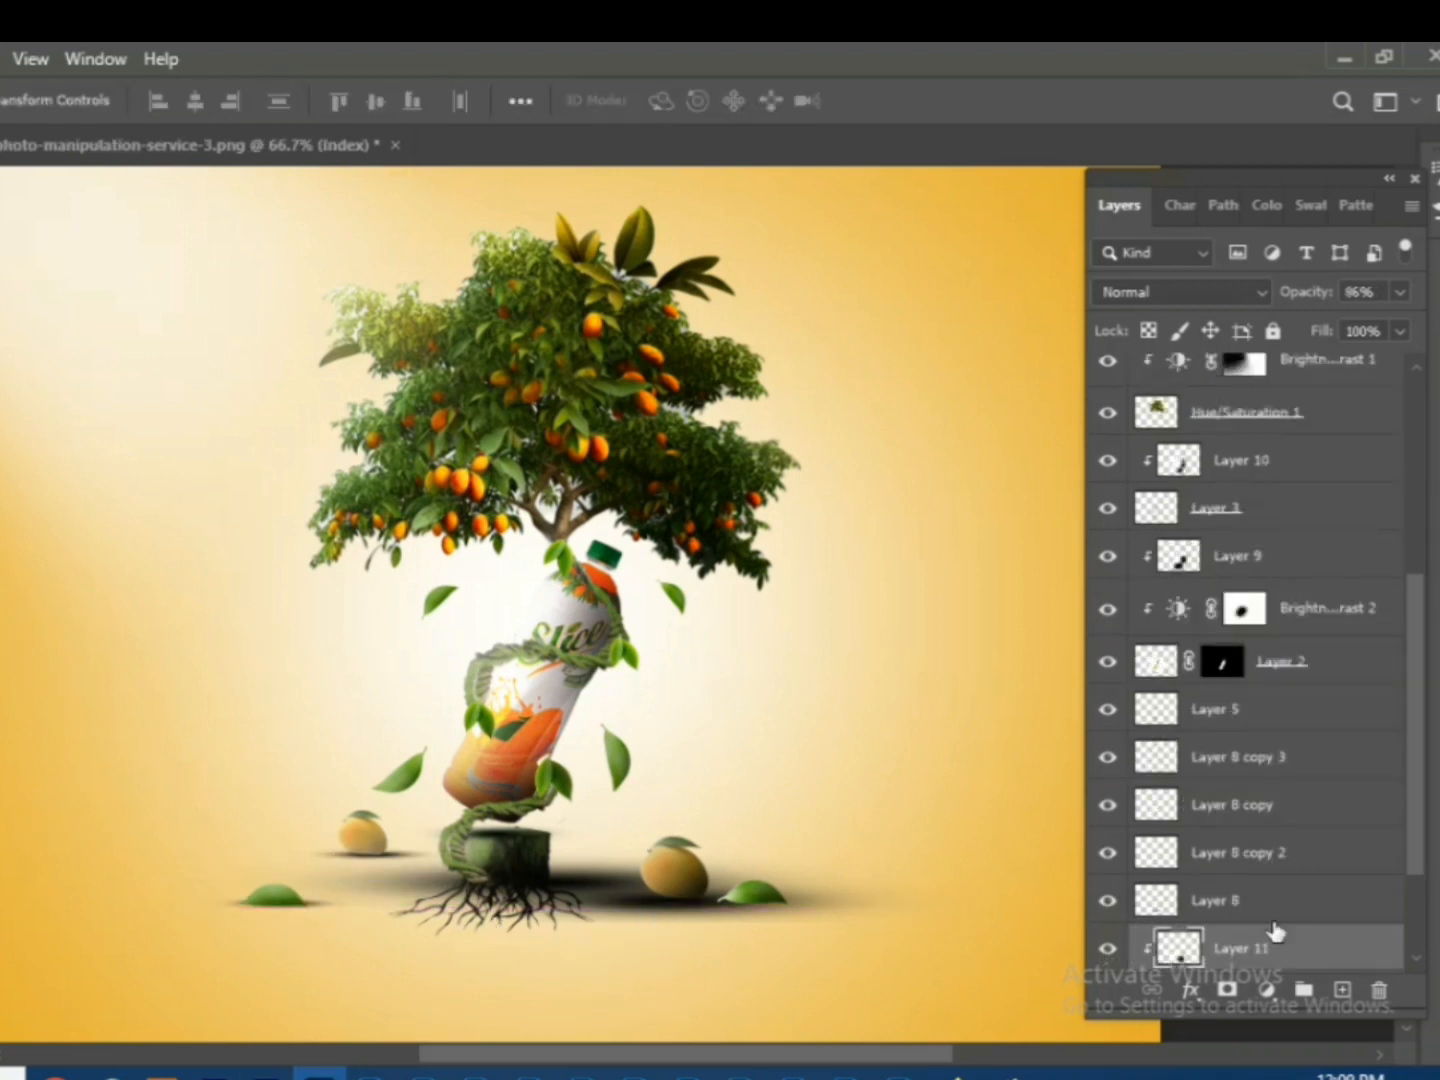
pyautogui.scroll(-3, 1138, 840)
pyautogui.press('e')
pyautogui.moveTo(1400, 293); pyautogui.dragTo(1337, 331)
# - Add a layer mask to the stump layer and softly erase the root tips so they fade into the ground
pyautogui.click(1160, 843)
pyautogui.click(1228, 990)
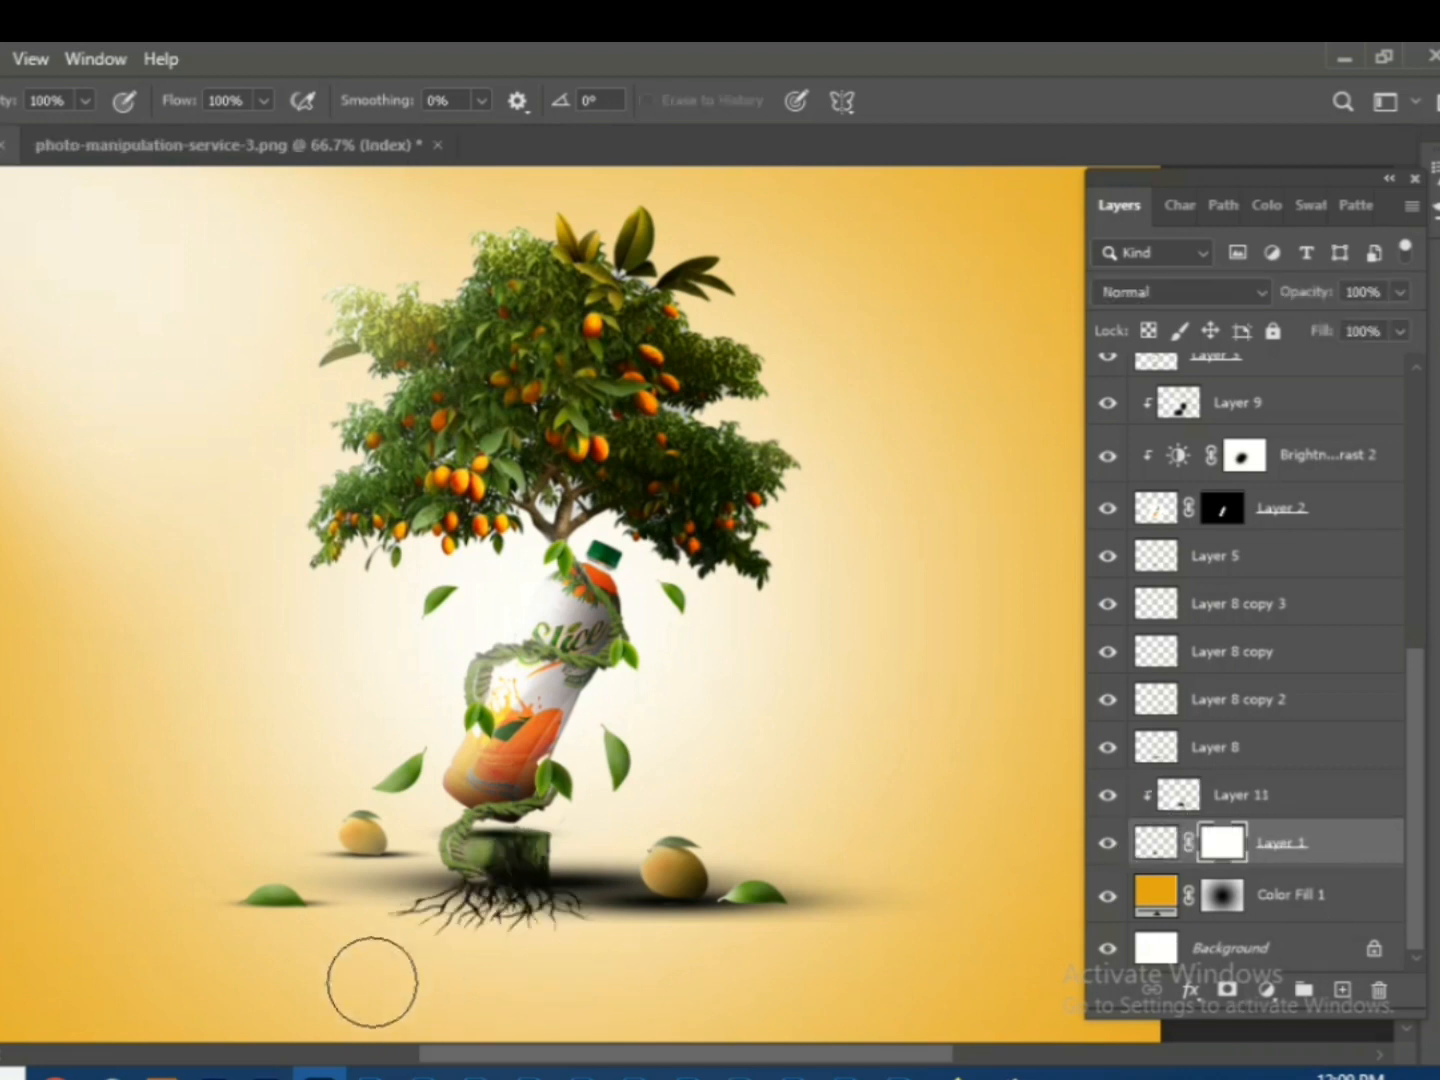
pyautogui.moveTo(527, 994); pyautogui.dragTo(455, 952)
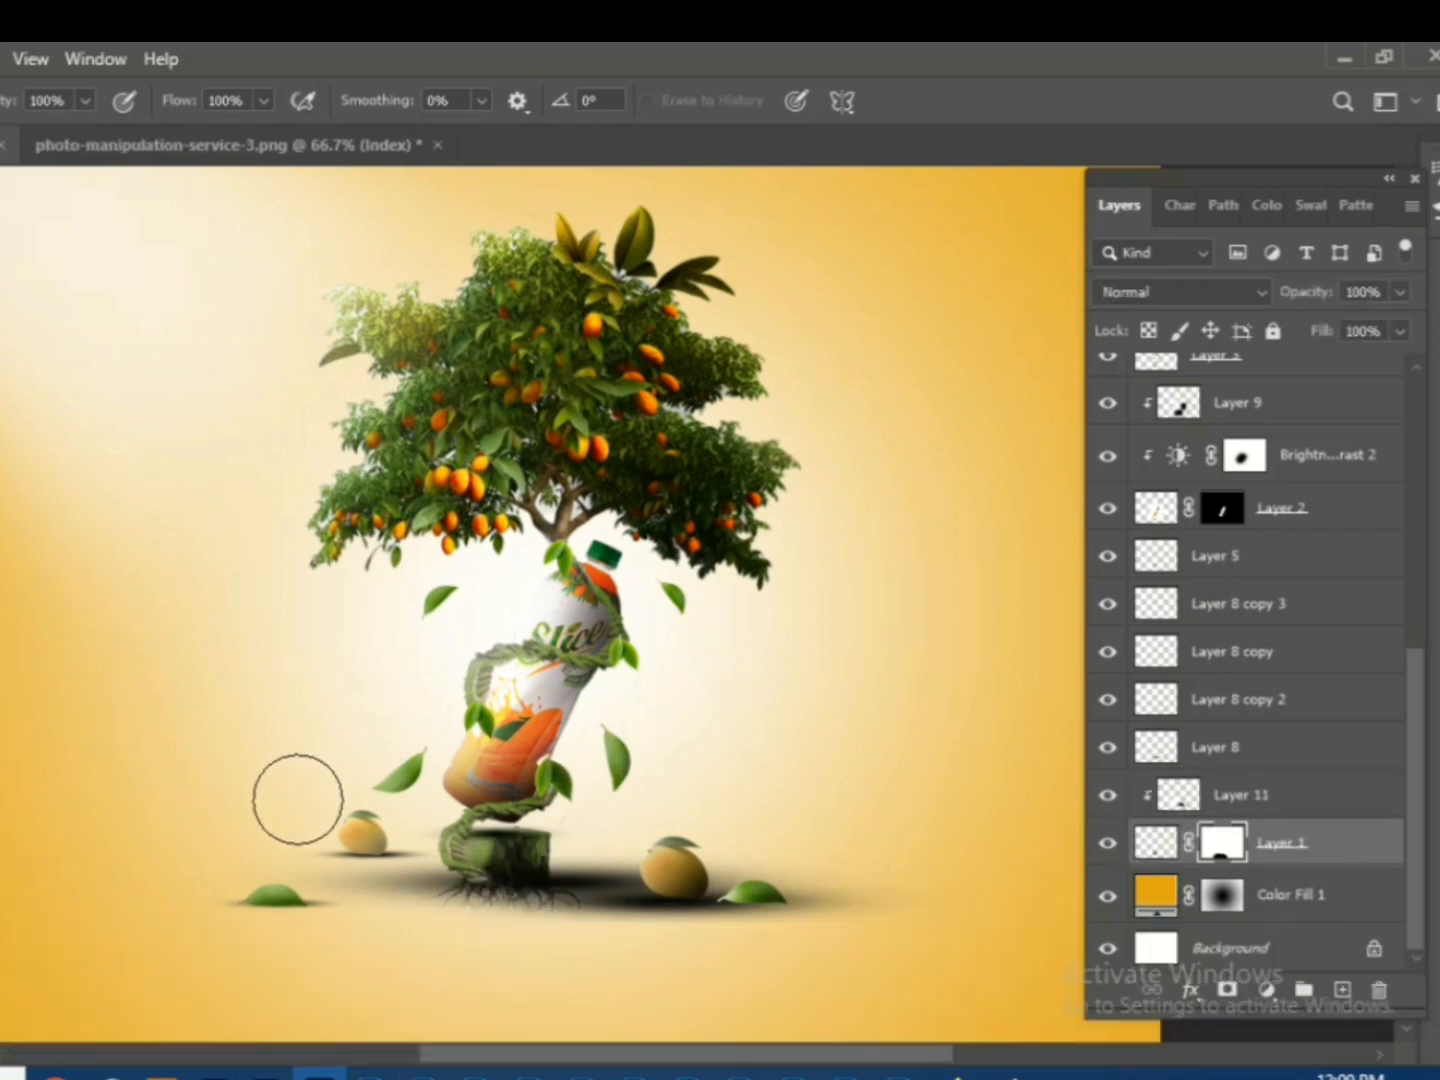
pyautogui.hotkey('ctrl', 'z')
pyautogui.press('v')
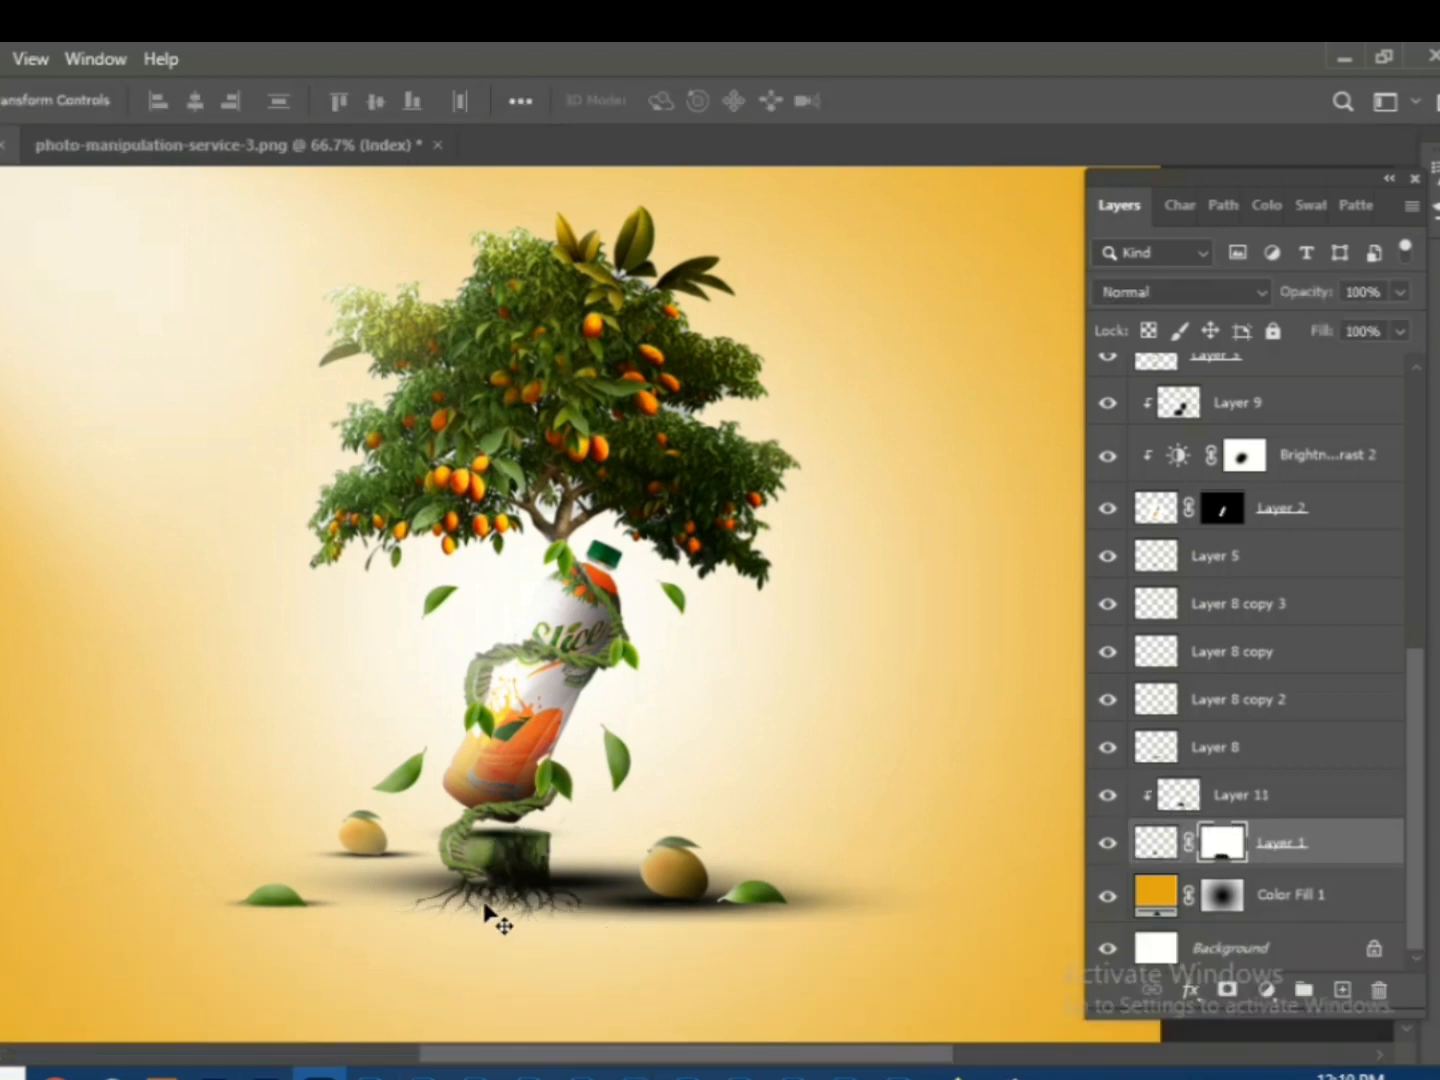
# - Try a duplicated, vertically flipped copy of the stump as a reflection below the roots
pyautogui.click(1156, 845)
pyautogui.hotkey('ctrl', 'j')
pyautogui.hotkey('ctrl', 't')
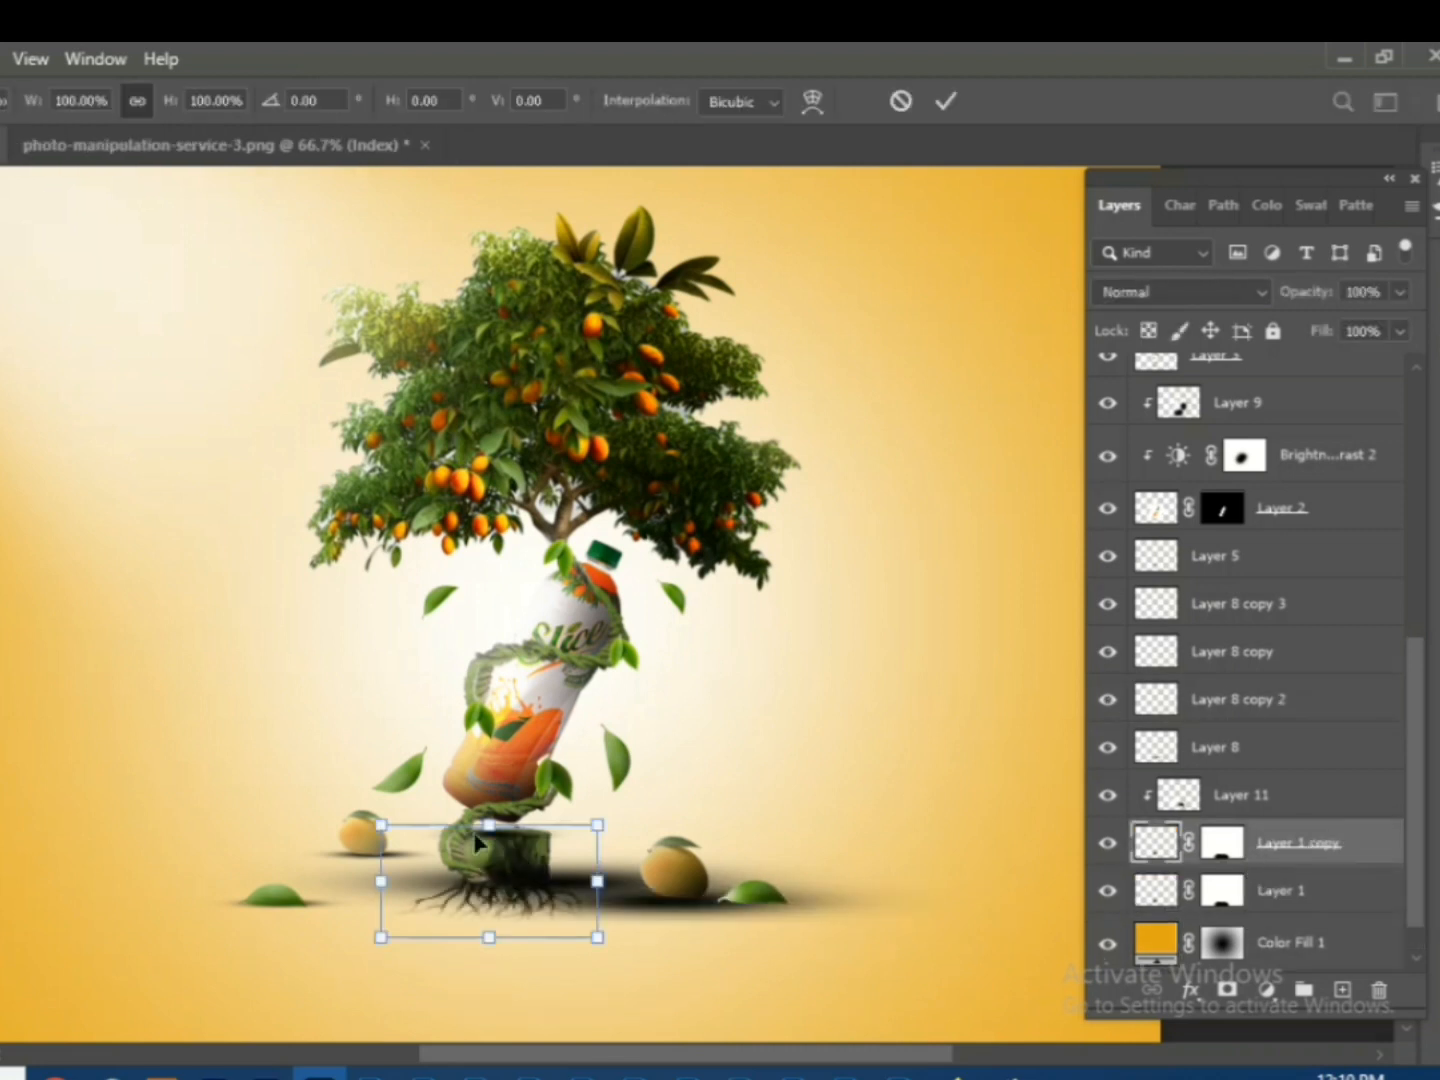
pyautogui.moveTo(489, 826); pyautogui.dragTo(556, 955)
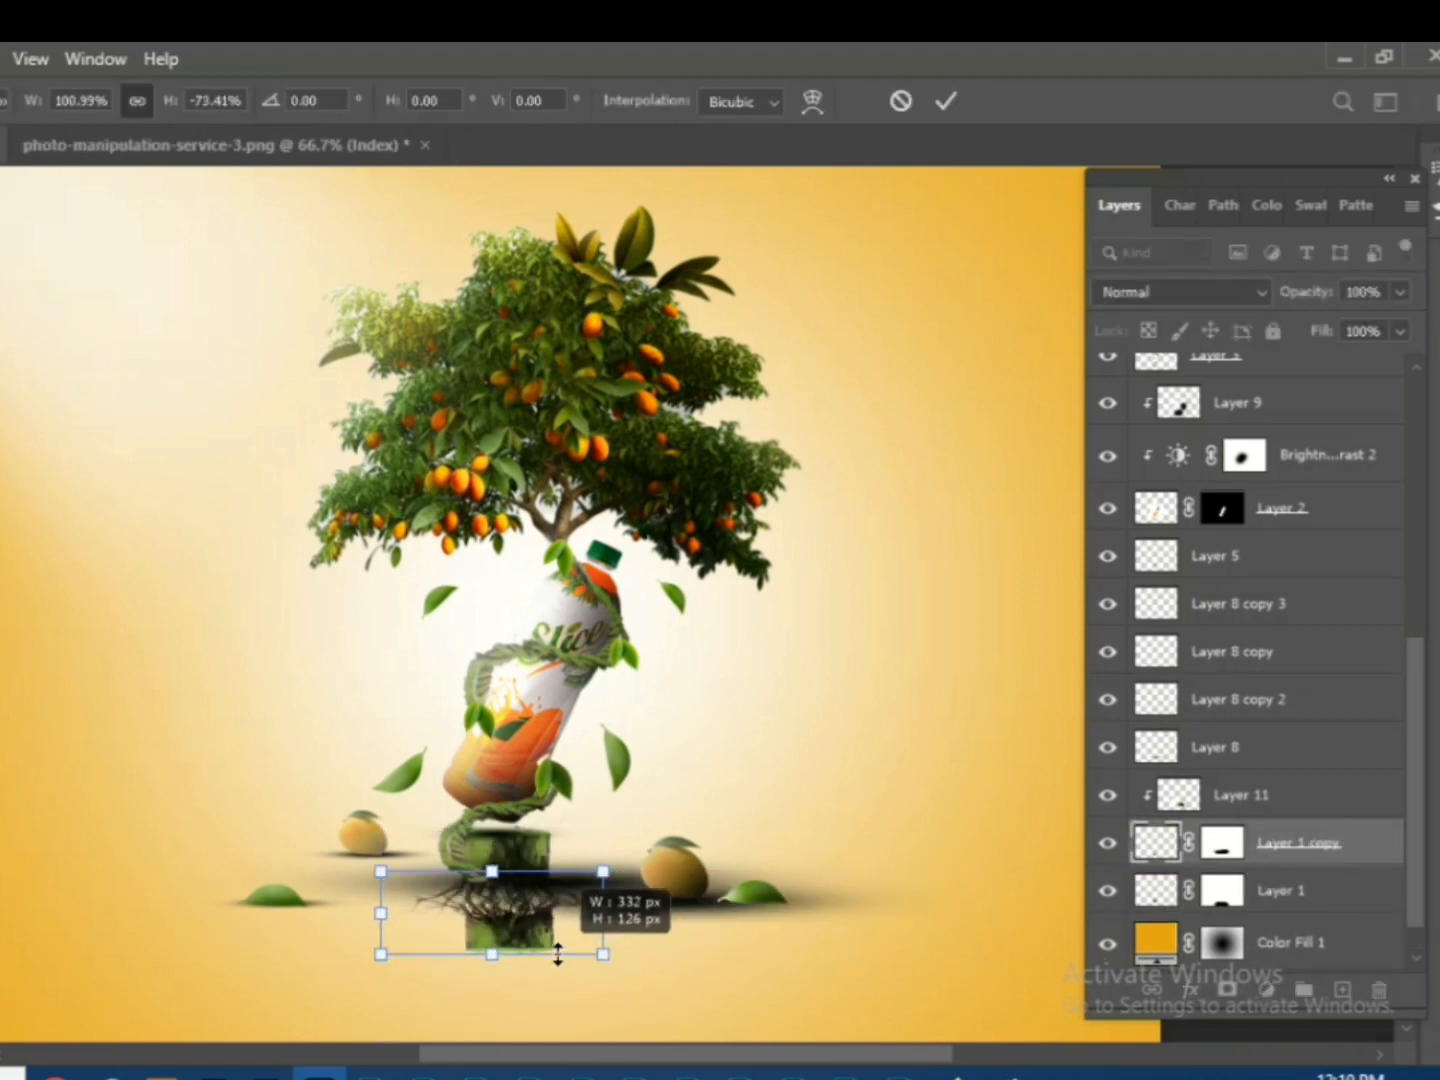
pyautogui.press('Return')
# - Delete the flipped stump copy and clip the shading layer back onto the original stump
pyautogui.click(1107, 843)
pyautogui.press('Delete')
pyautogui.rightClick(1243, 797)
pyautogui.click(1111, 583)
# - Shift the stump's ground shadow slightly and narrow its width
pyautogui.moveTo(626, 915); pyautogui.dragTo(583, 882)
pyautogui.hotkey('ctrl', 't')
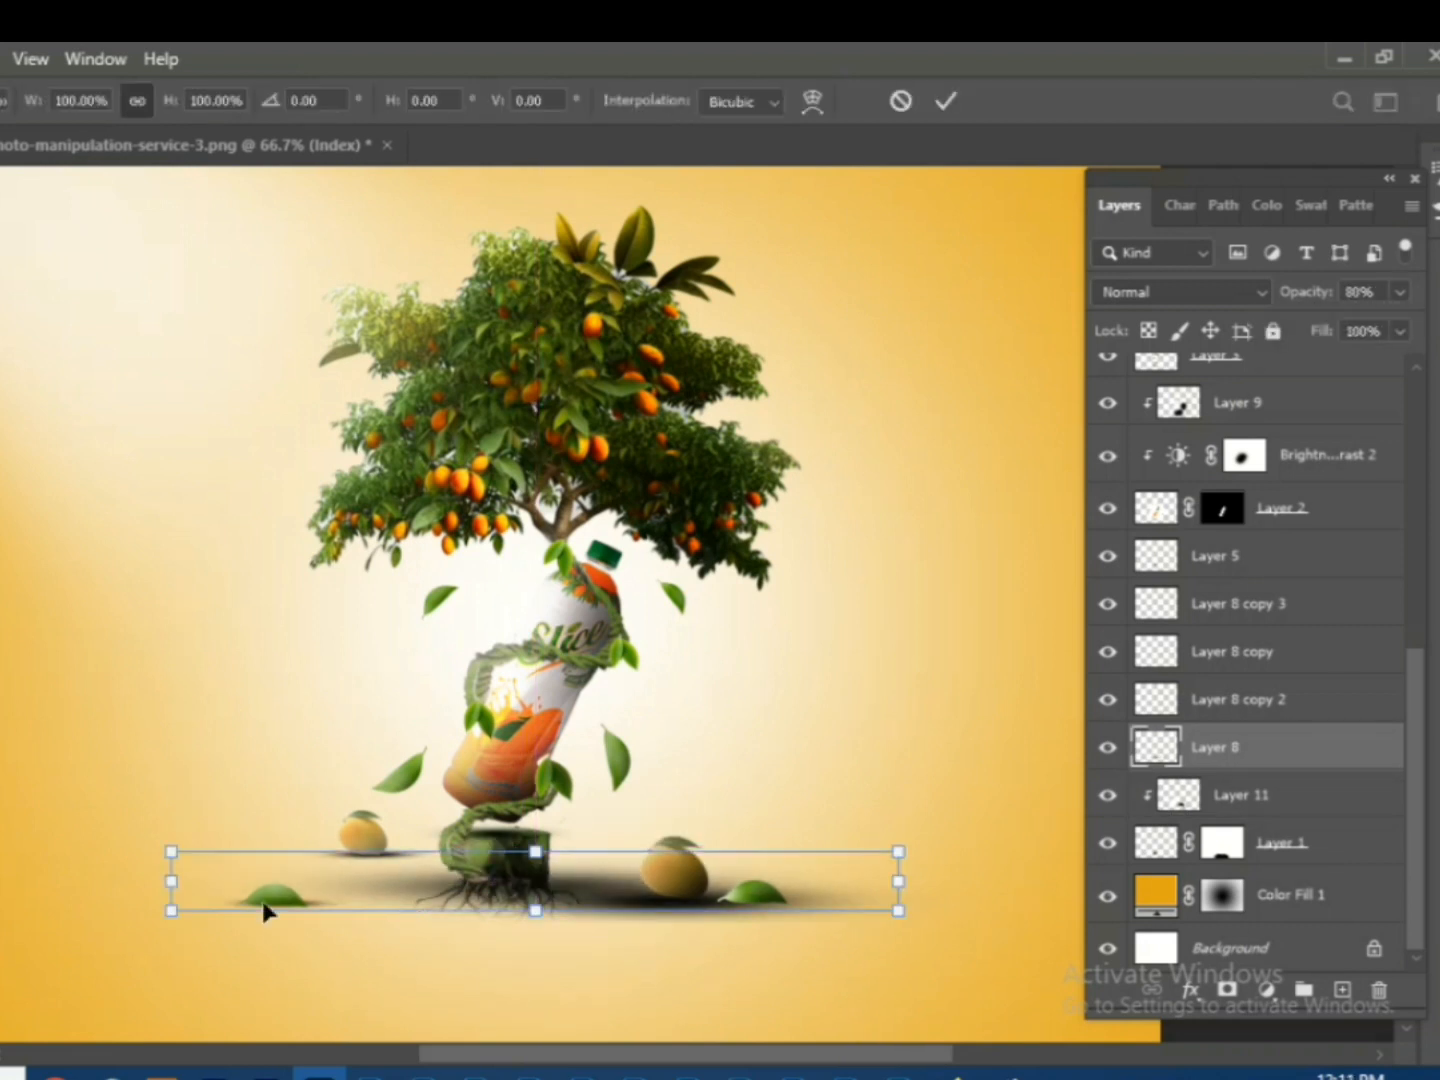
pyautogui.moveTo(896, 880); pyautogui.dragTo(814, 887)
pyautogui.press('Return')
# - Compare the bottle with and without its painted shading layer and set that layer's opacity to 48%
pyautogui.click(1125, 405)
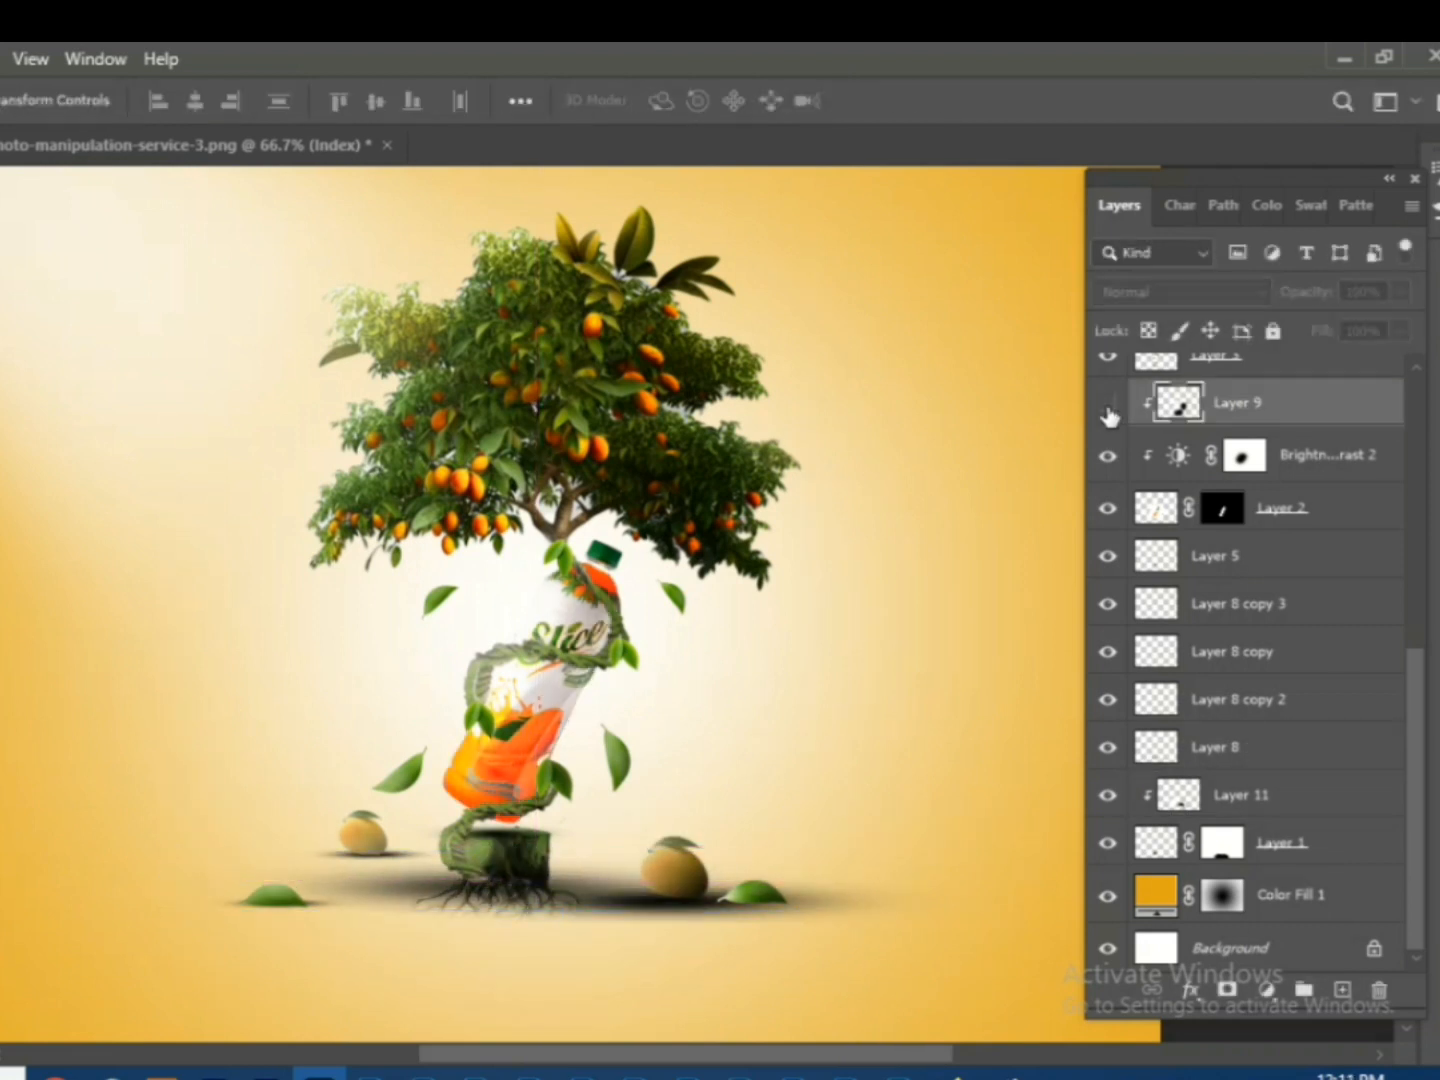
pyautogui.press('b')
pyautogui.moveTo(1403, 301)
pyautogui.mouseDown()
pyautogui.moveTo(1335, 319)
pyautogui.moveTo(1348, 320)
pyautogui.mouseUp()
pyautogui.hotkey('ctrl', 'z')
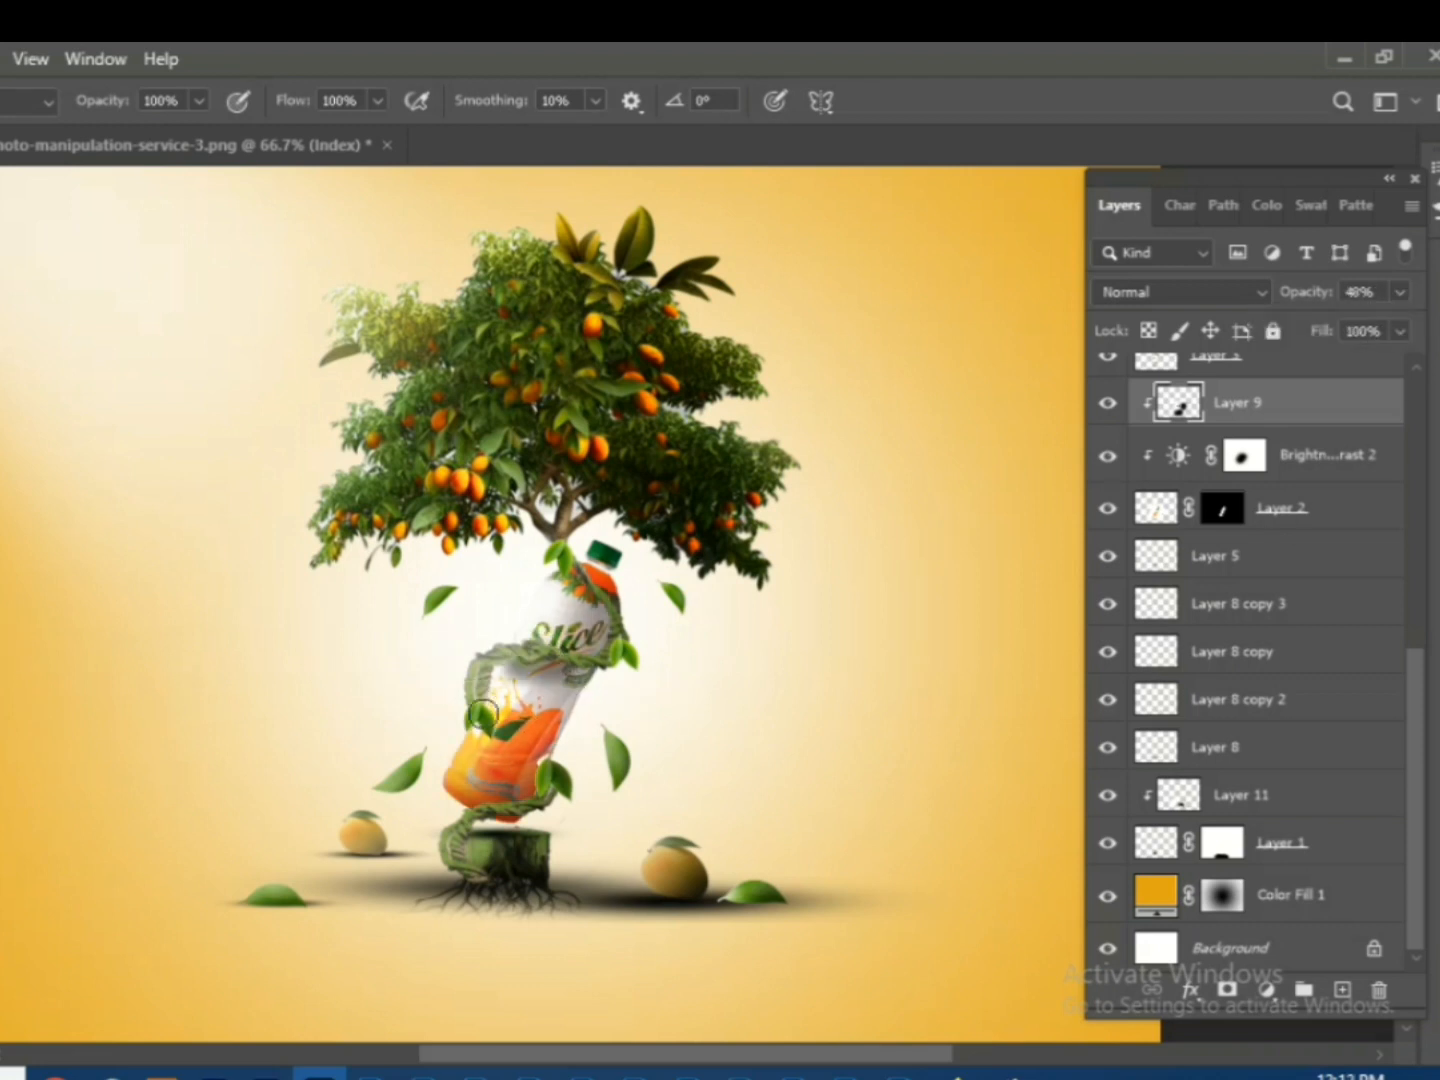
pyautogui.press('v')
# - Add a Levels adjustment clipped to the bottle, directly above its painted shading layer
pyautogui.scroll(3, 1250, 599)
pyautogui.click(1108, 654)
pyautogui.click(1108, 655)
pyautogui.click(1265, 990)
pyautogui.click(1301, 604)
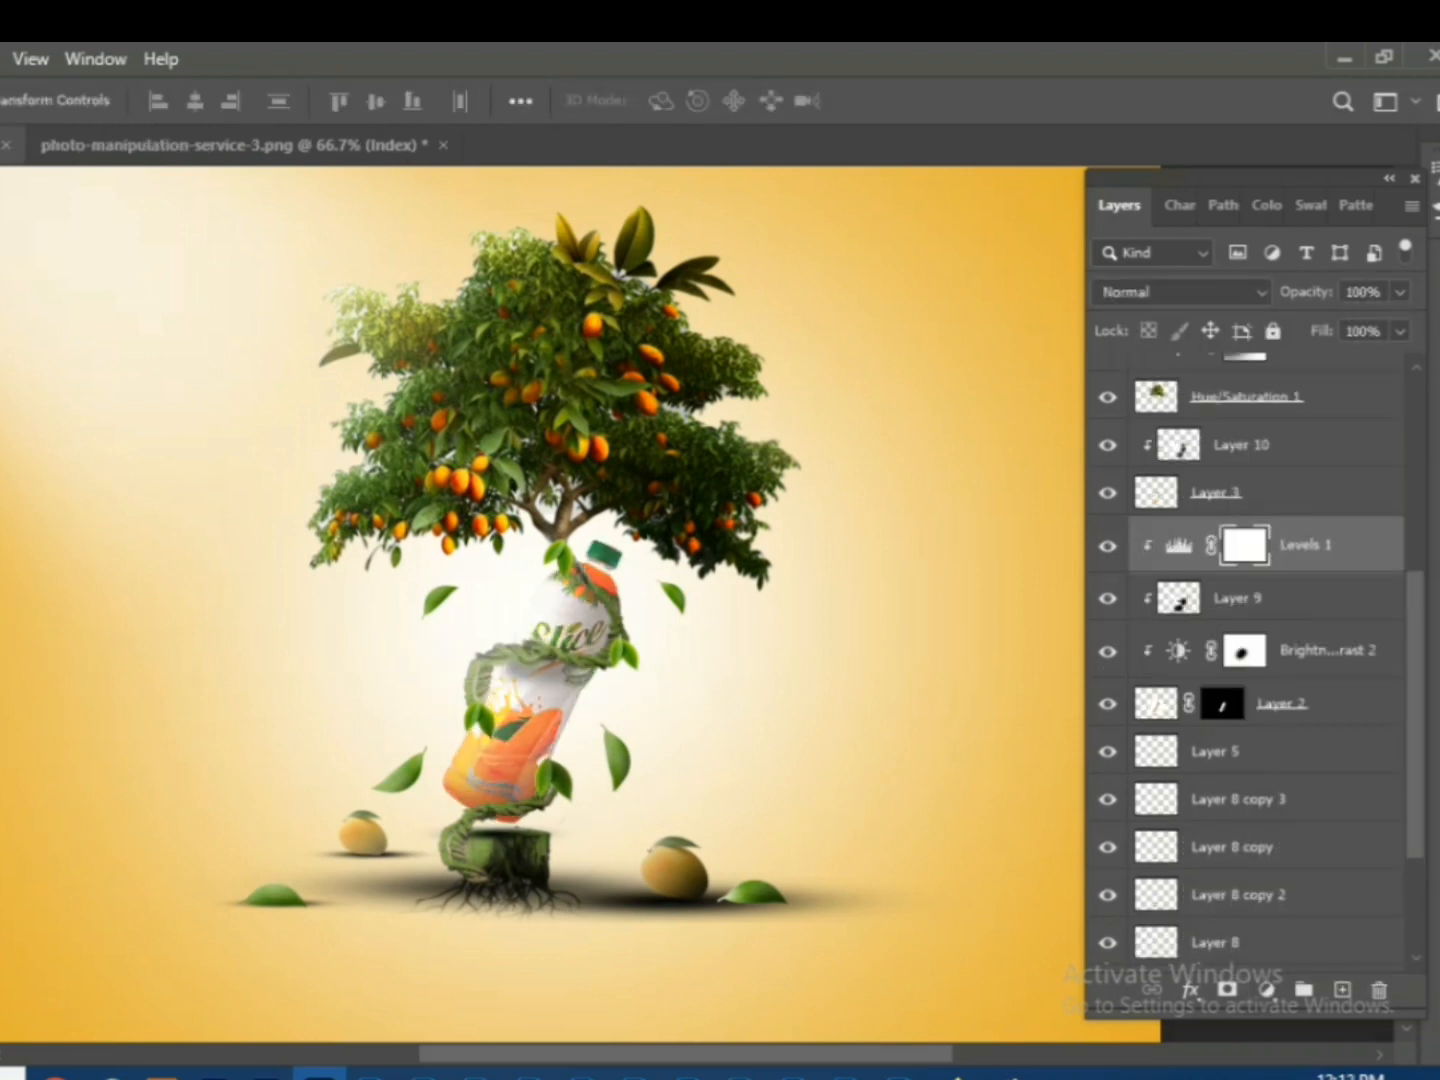
pyautogui.hotkey('ctrl', '-')
pyautogui.hotkey('ctrl', '-')
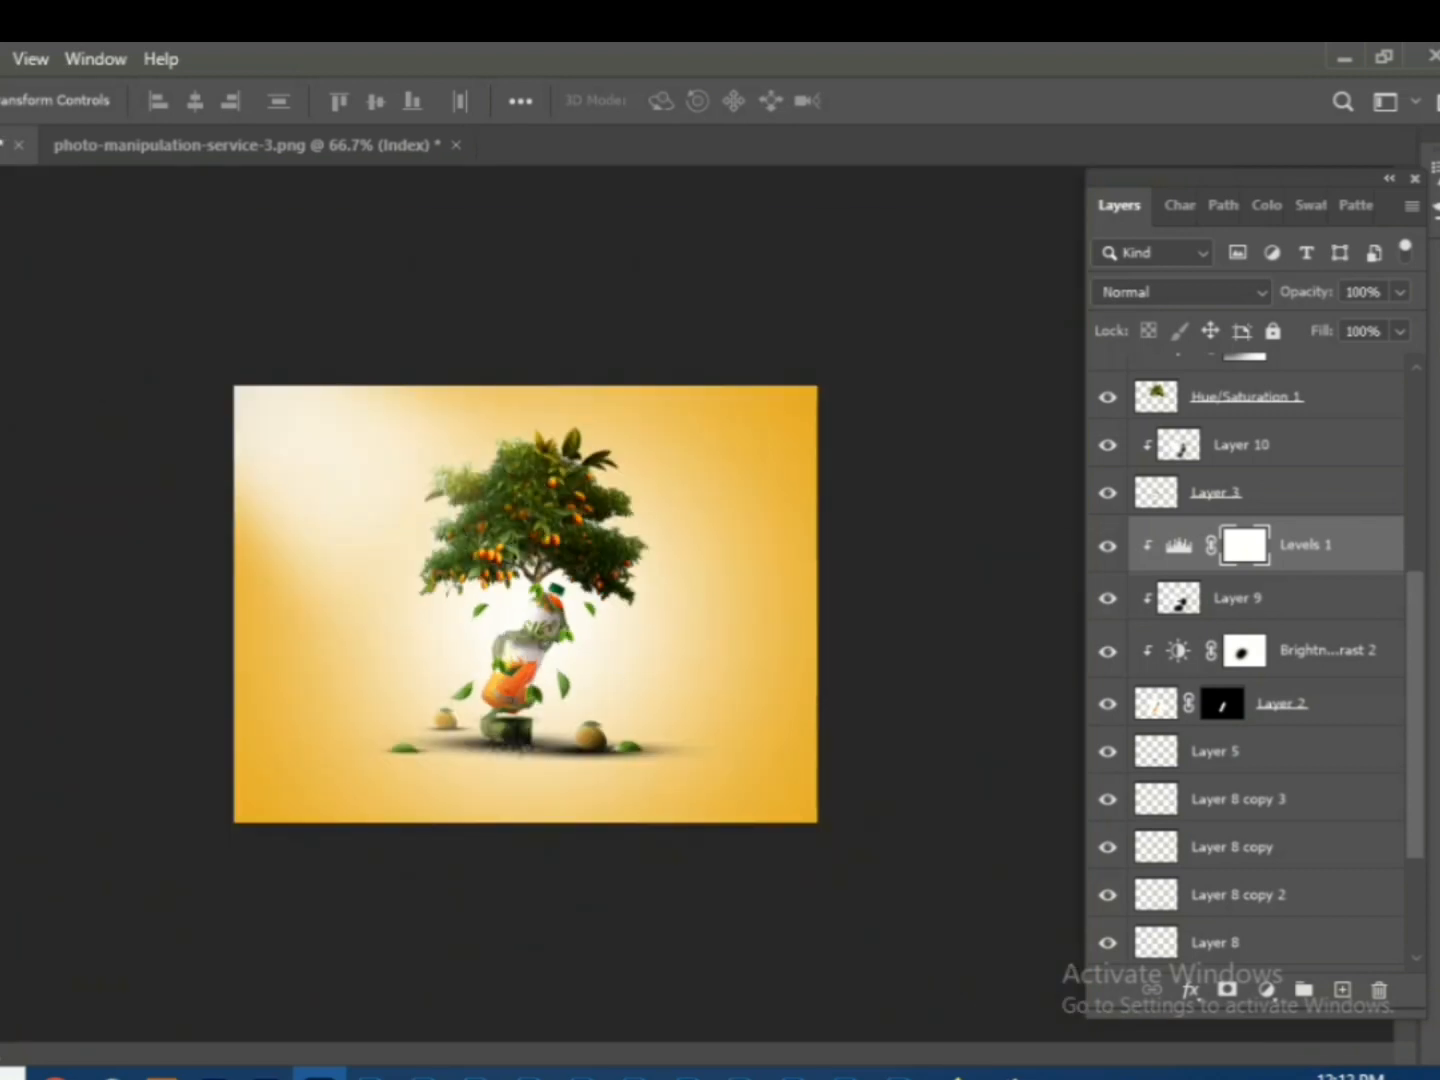
# - Add a Color Lookup adjustment above the bottle's Levels adjustment and cycle its presets to a warm orange look
pyautogui.scroll(5, 1211, 880)
pyautogui.click(119, 840)
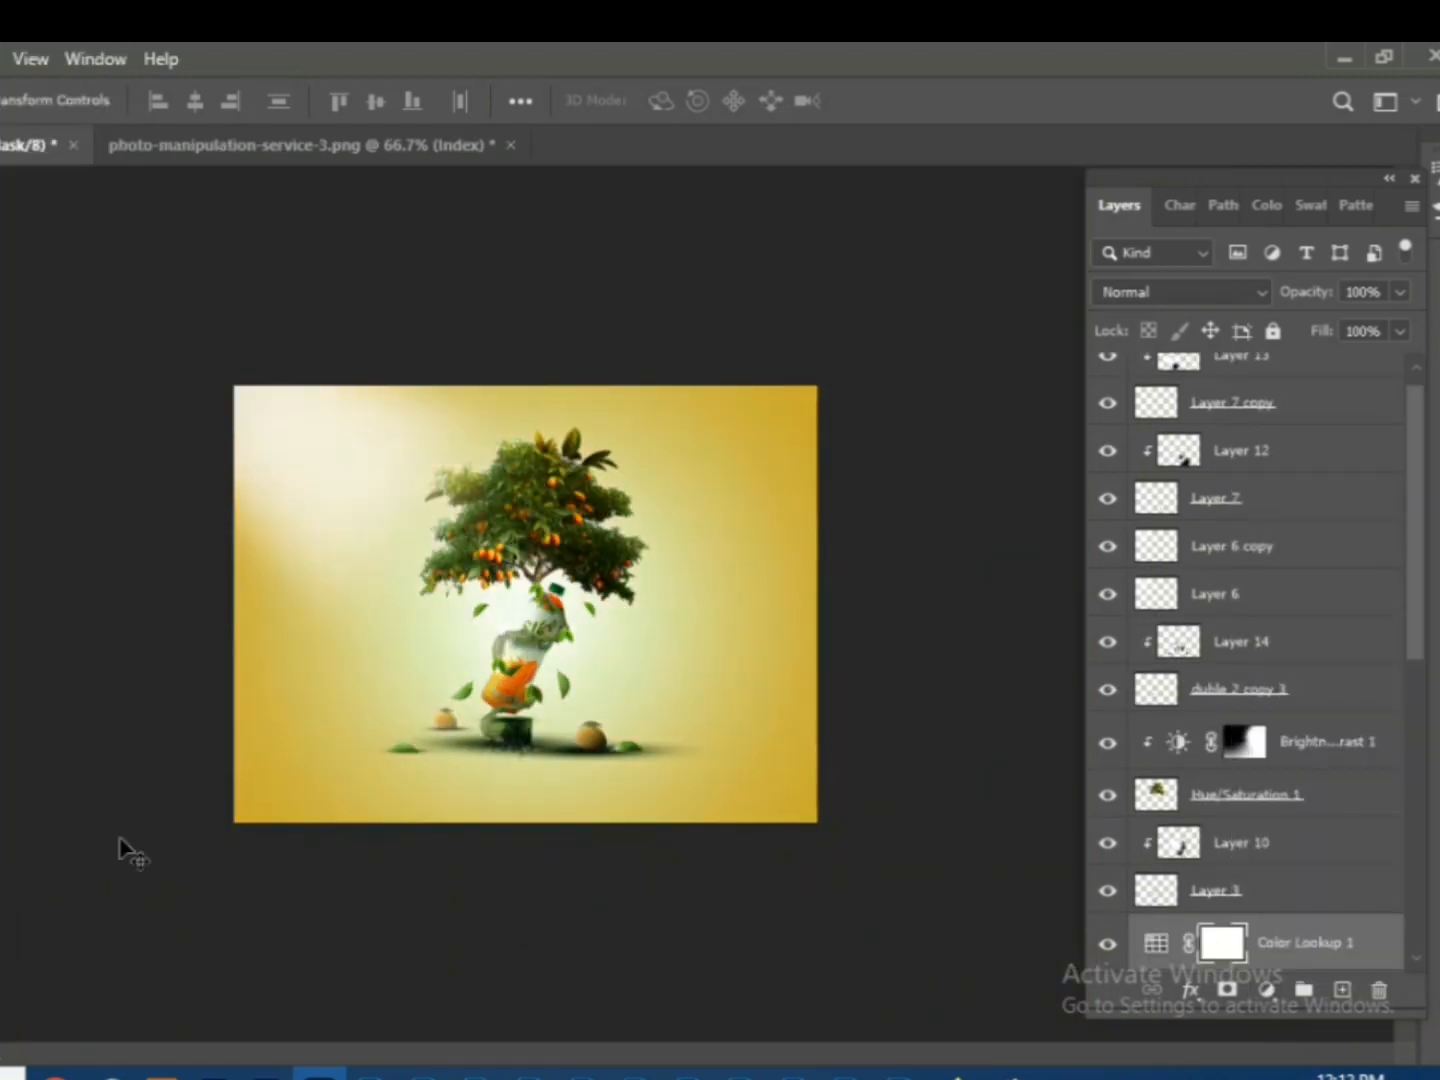
pyautogui.press('Up')
pyautogui.press('Up')
pyautogui.press('Up')
pyautogui.press('Up')
pyautogui.press('Up')
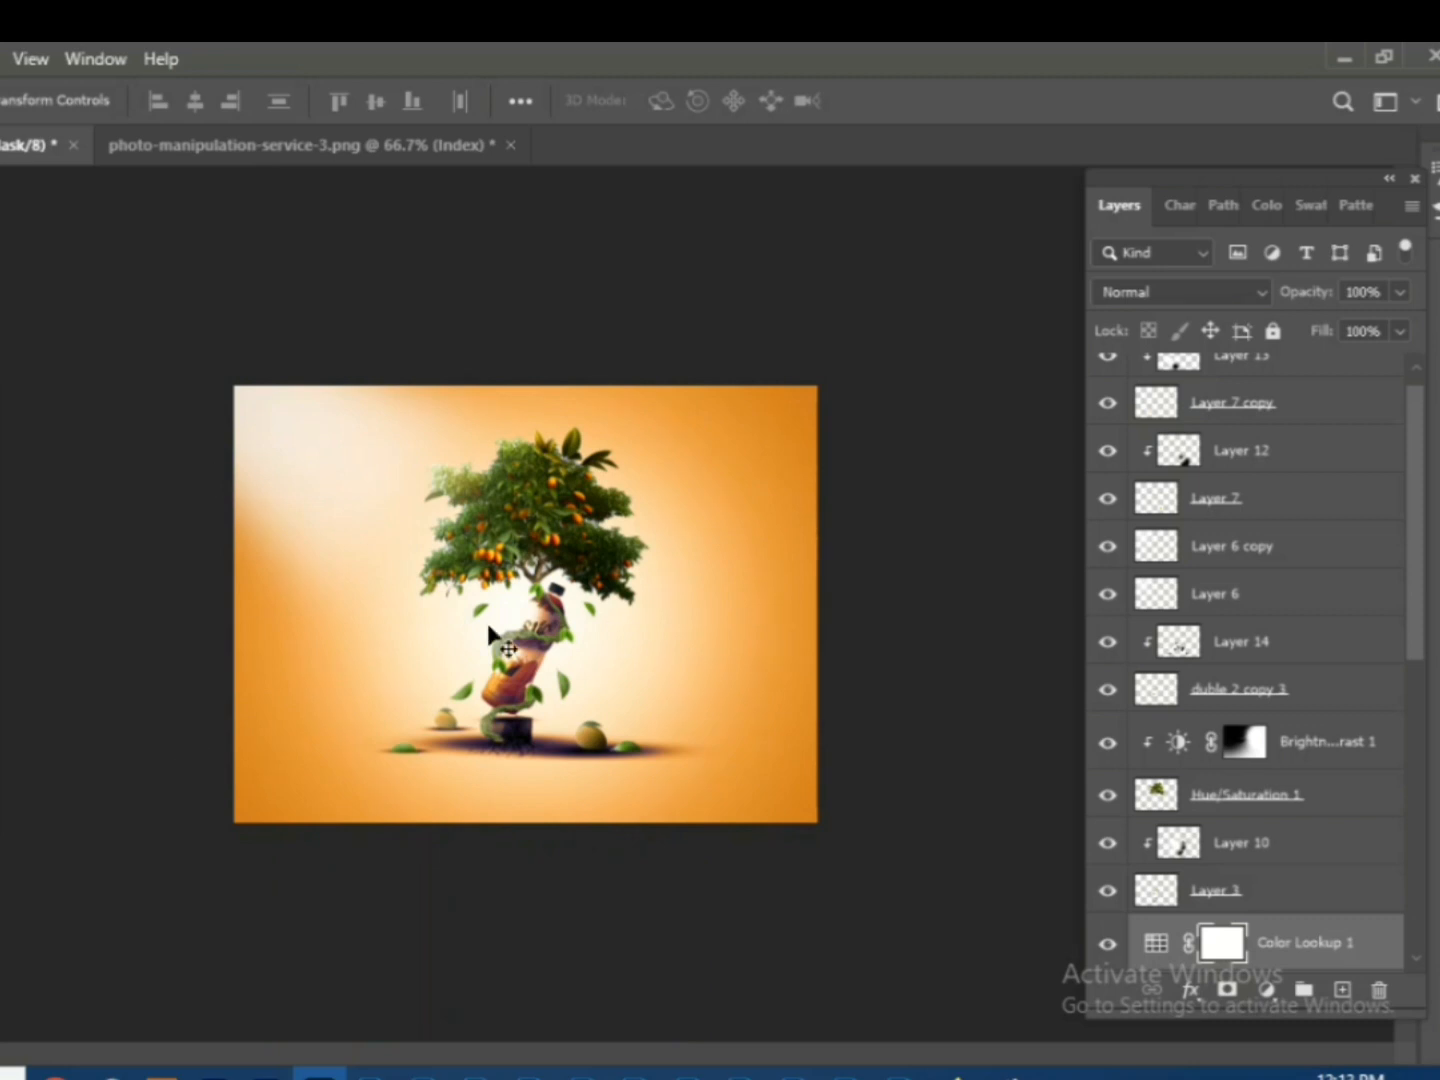
# - Erase the Color Lookup mask over the bottle, stump and ground around them with a large soft eraser to restore their original colours
pyautogui.press('e')
pyautogui.press(']')
pyautogui.press(']')
pyautogui.press(']')
pyautogui.press(']')
pyautogui.press(']')
pyautogui.press(']')
pyautogui.press(']')
pyautogui.press(']')
pyautogui.press(']')
pyautogui.press(']')
pyautogui.moveTo(598, 624)
pyautogui.mouseDown()
pyautogui.moveTo(668, 629)
pyautogui.moveTo(569, 667)
pyautogui.moveTo(569, 771)
pyautogui.mouseUp()
pyautogui.press('[')
pyautogui.press('[')
pyautogui.press('[')
pyautogui.press('[')
pyautogui.press('[')
pyautogui.press('[')
pyautogui.press('[')
pyautogui.press('[')
pyautogui.press('[')
pyautogui.press('[')
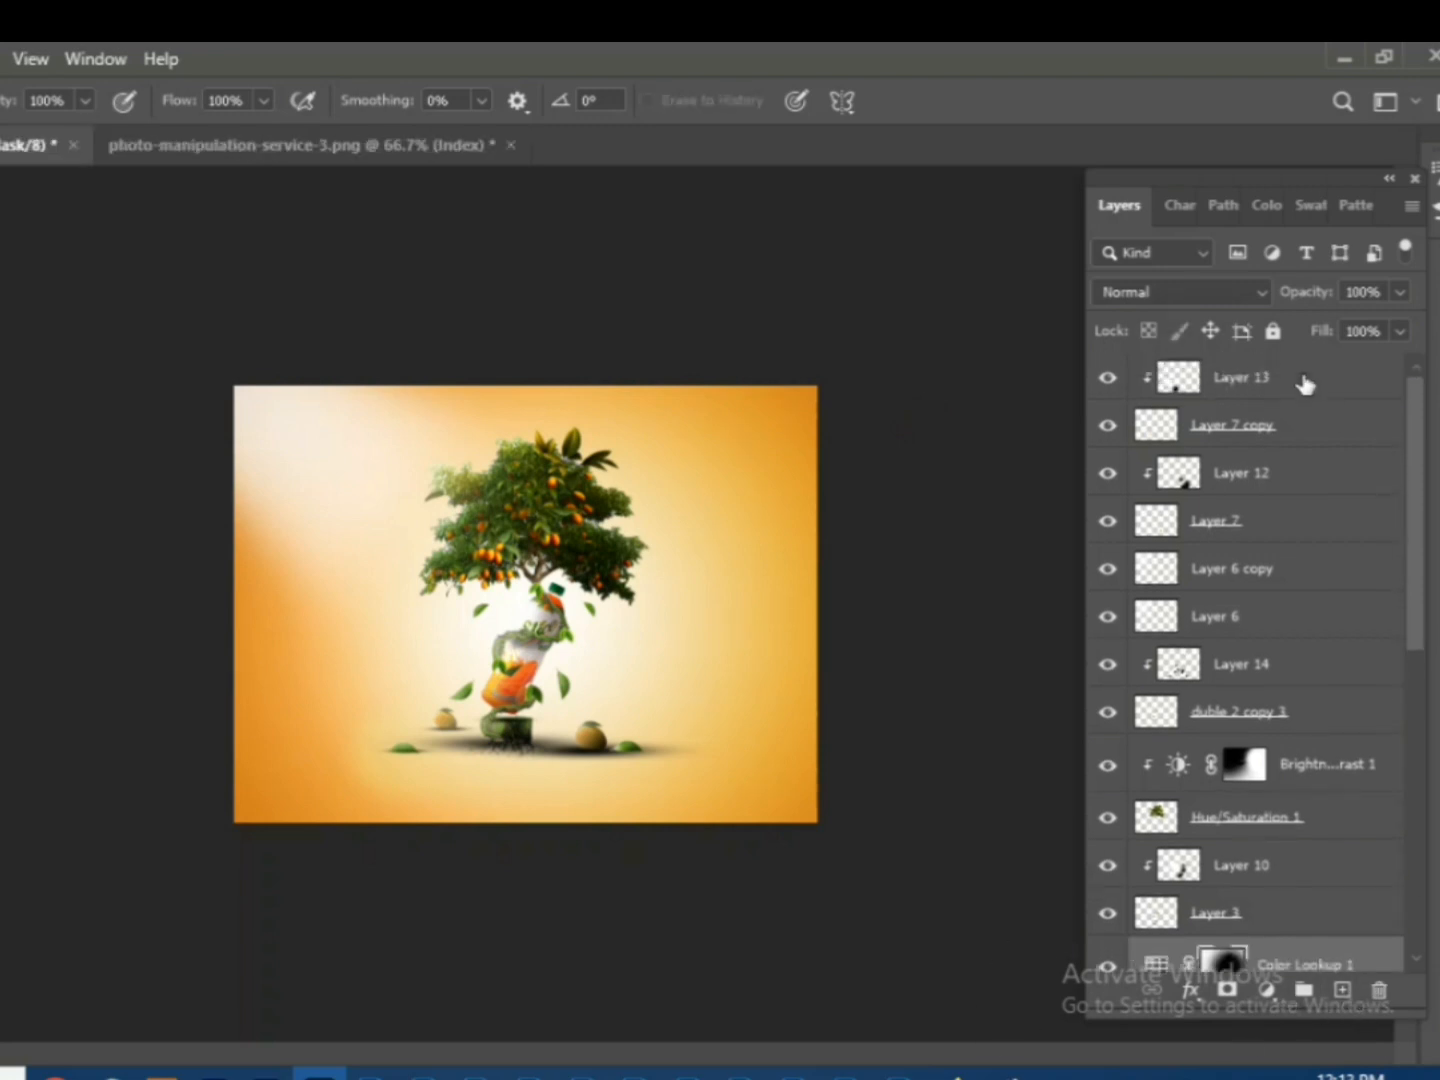
# - Add a new layer at the top of the stack and brush faint dark shading into the canvas's lower-right corner
pyautogui.click(1341, 990)
pyautogui.press('b')
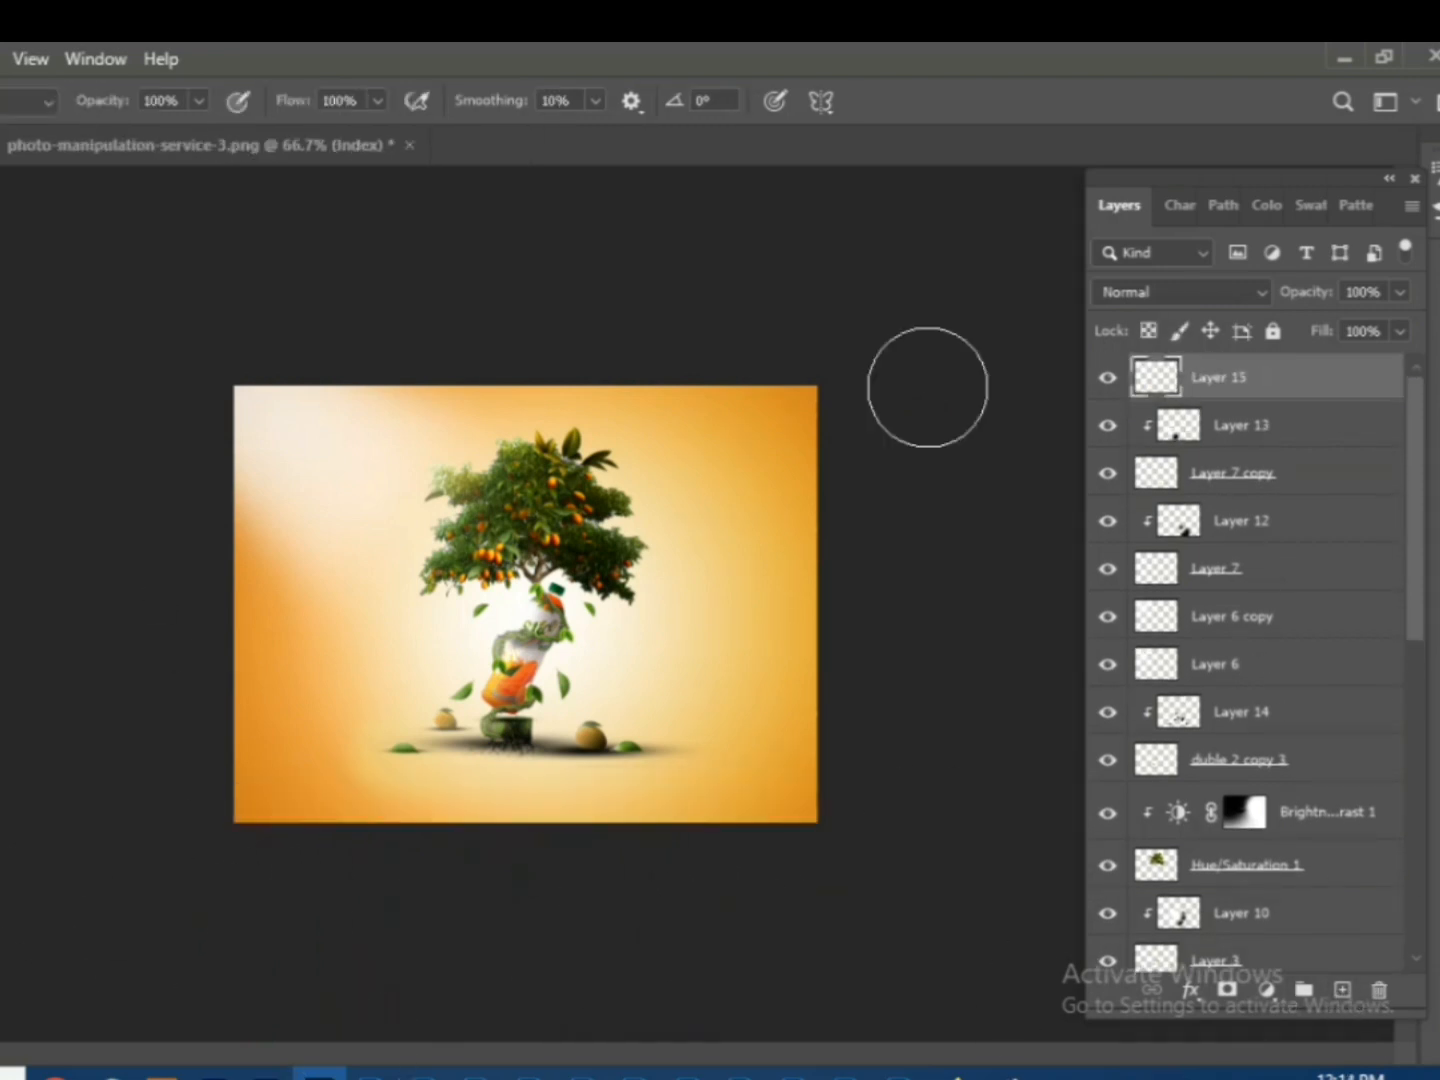
pyautogui.press('v')
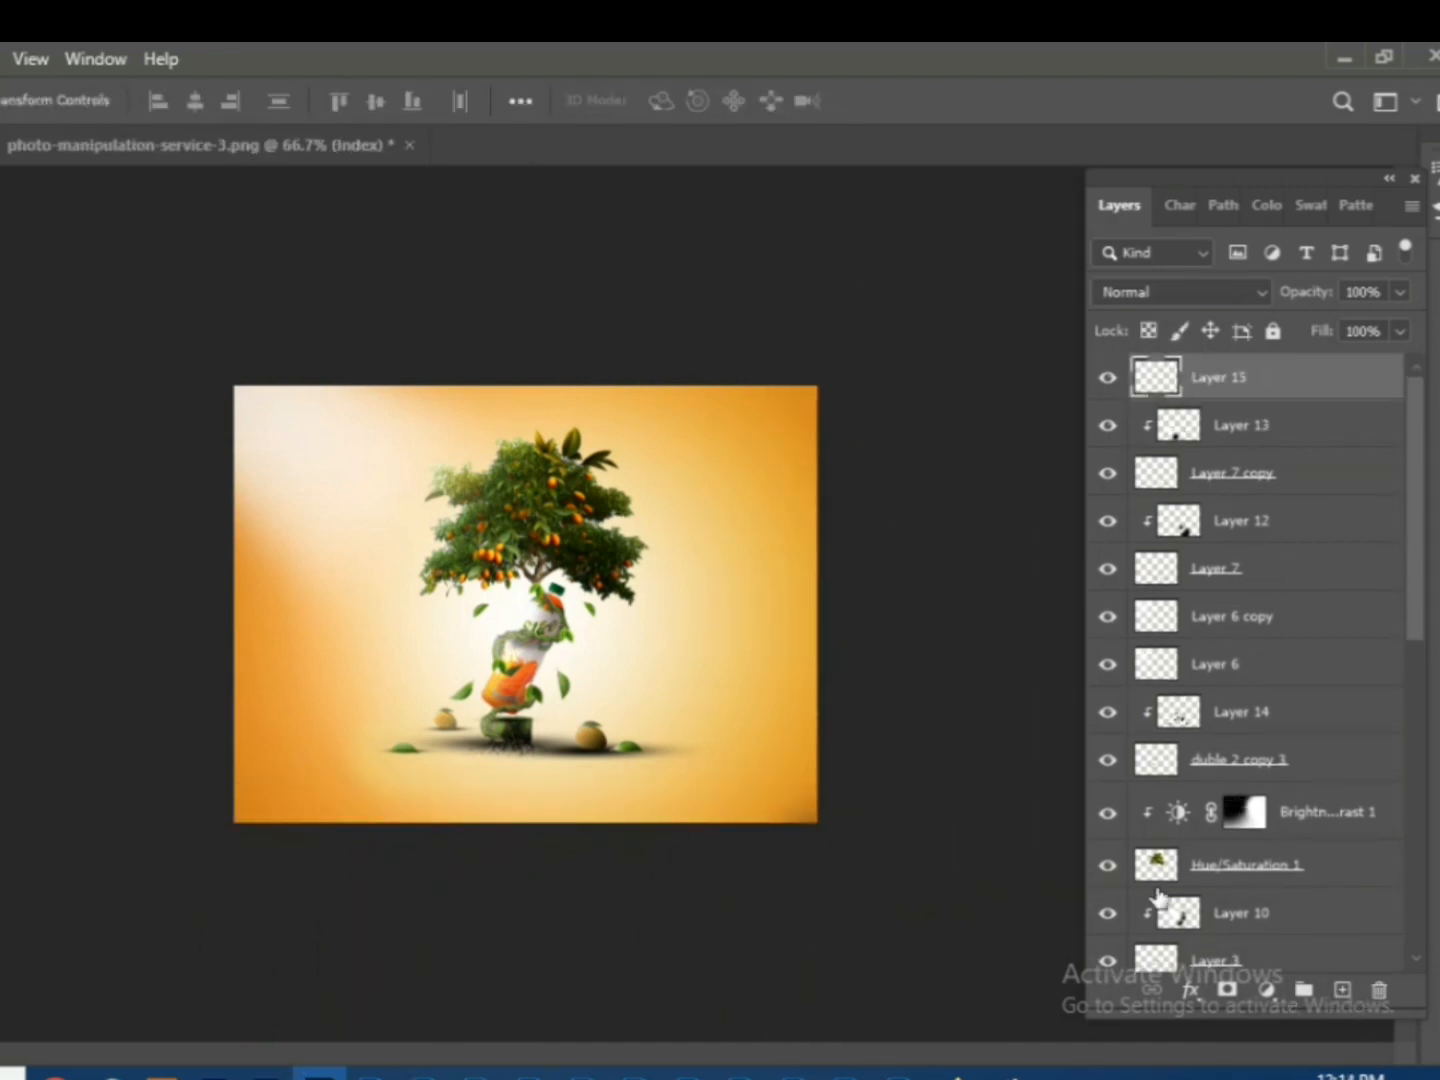
# - Try a Camera Raw correction on a merged copy of all visible layers with exposure +0.35, contrast +21 and highlights -32
pyautogui.hotkey('ctrl', 'shift', 'alt', 'e')
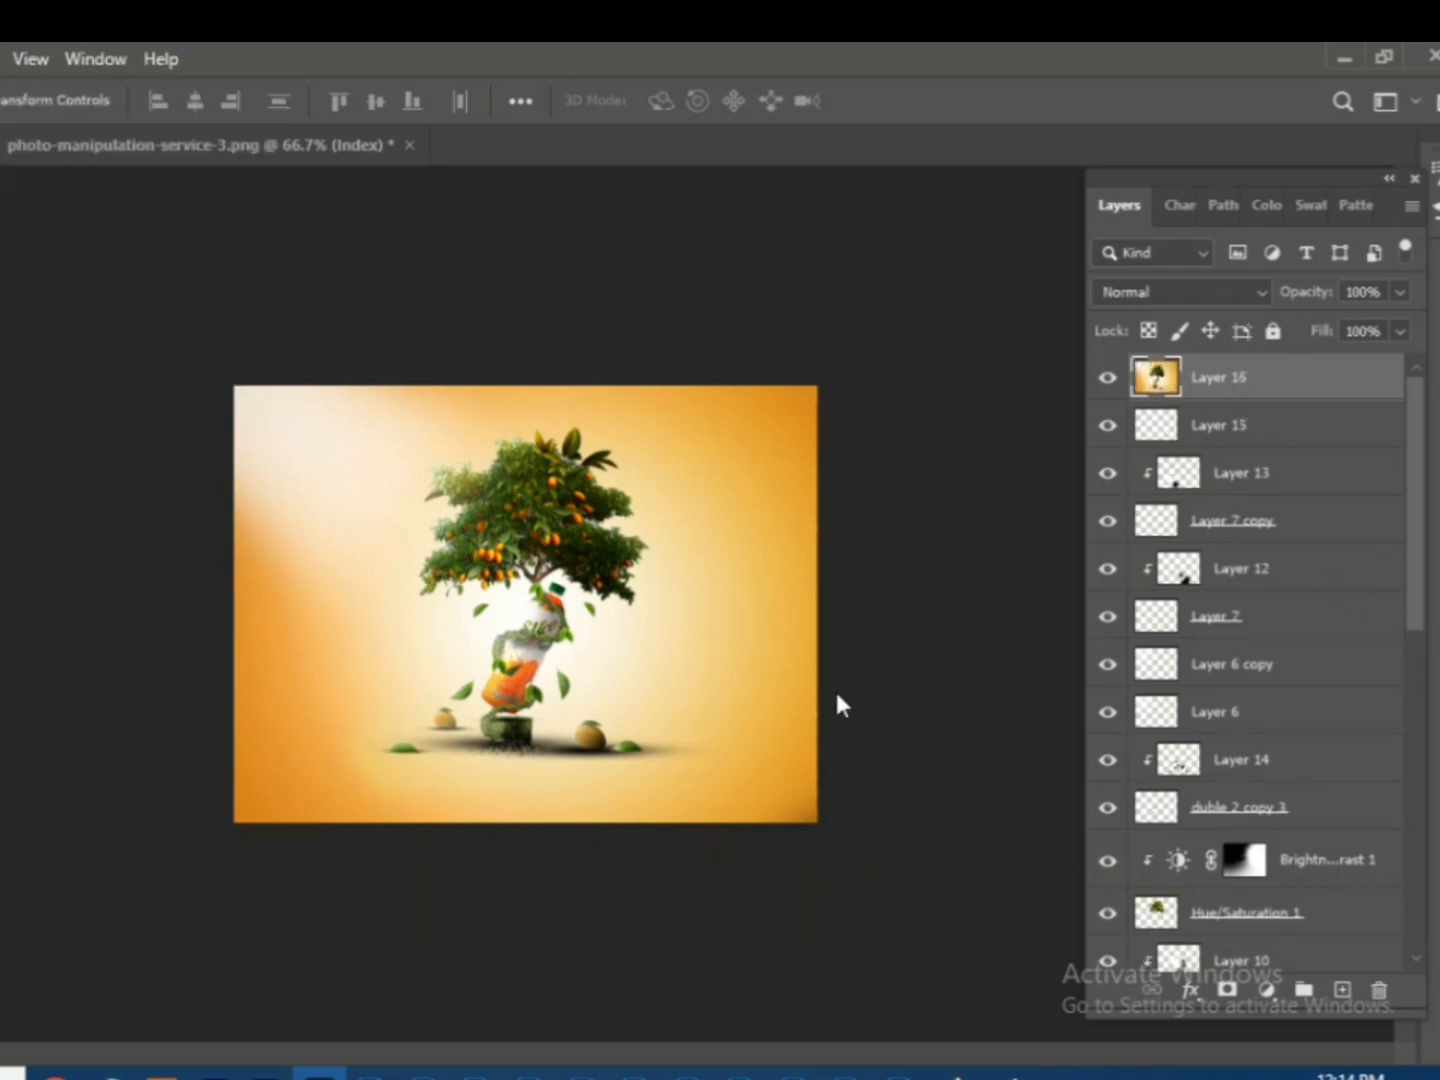
pyautogui.hotkey('ctrl', 'shift', 'a')
pyautogui.moveTo(1075, 588); pyautogui.dragTo(1110, 641)
pyautogui.moveTo(1075, 670); pyautogui.dragTo(1028, 707)
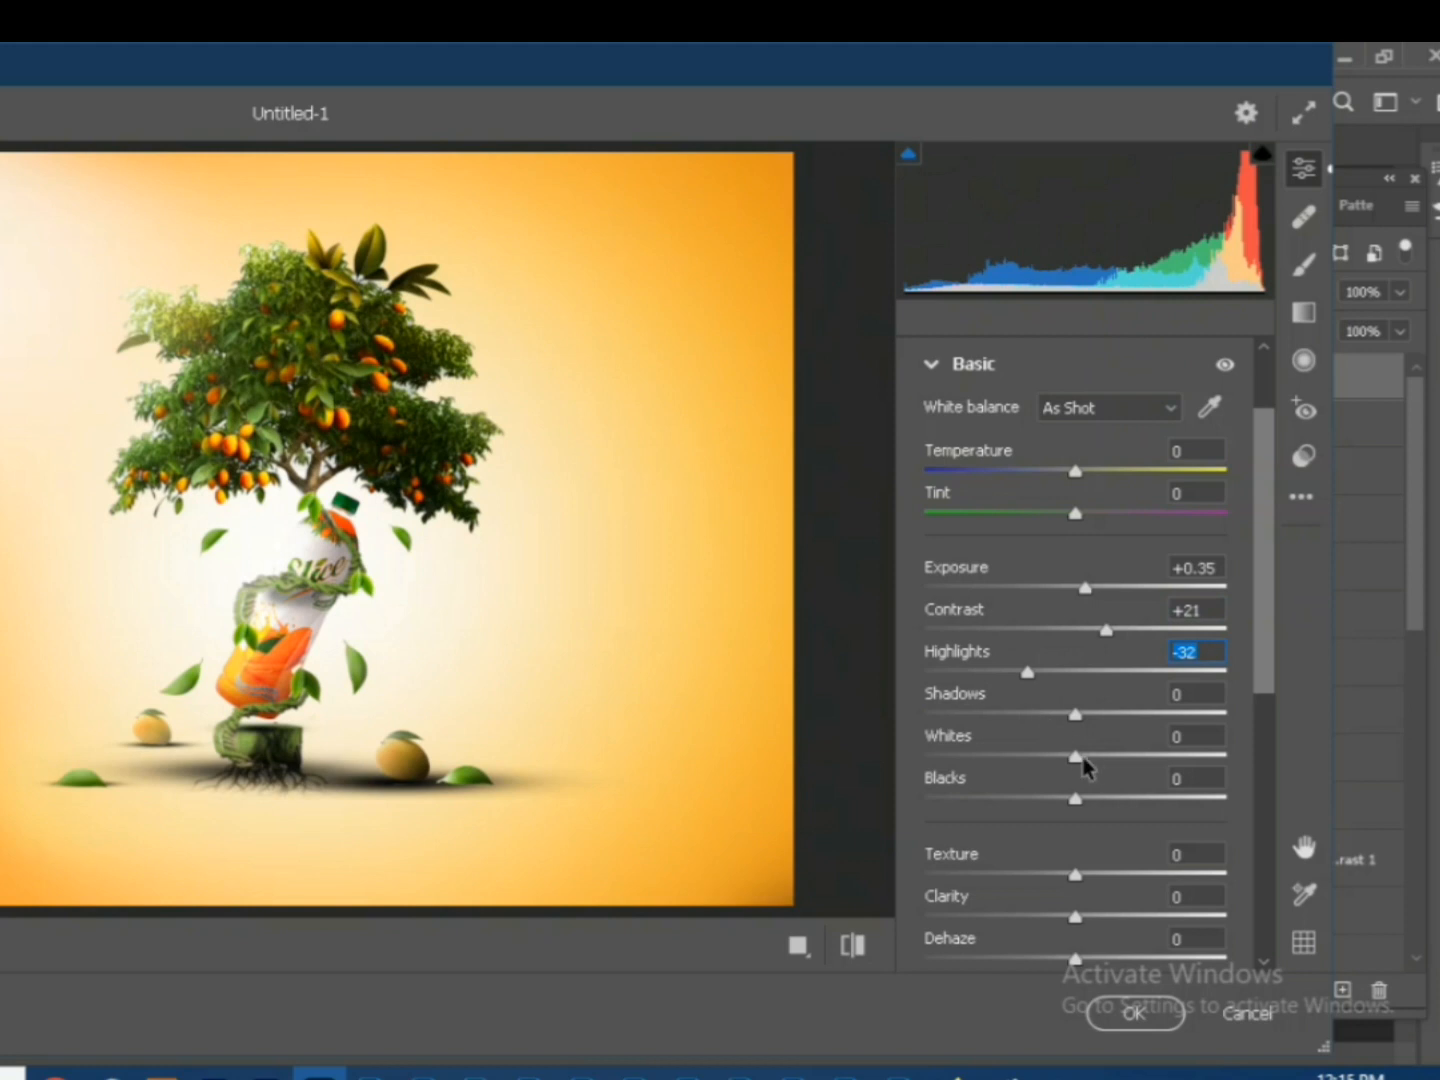
pyautogui.press('Return')
# - Touch up the mask of the tree's Brightness/Contrast adjustment with the brush around the trunk above the bottle cap
pyautogui.scroll(-1, 1157, 633)
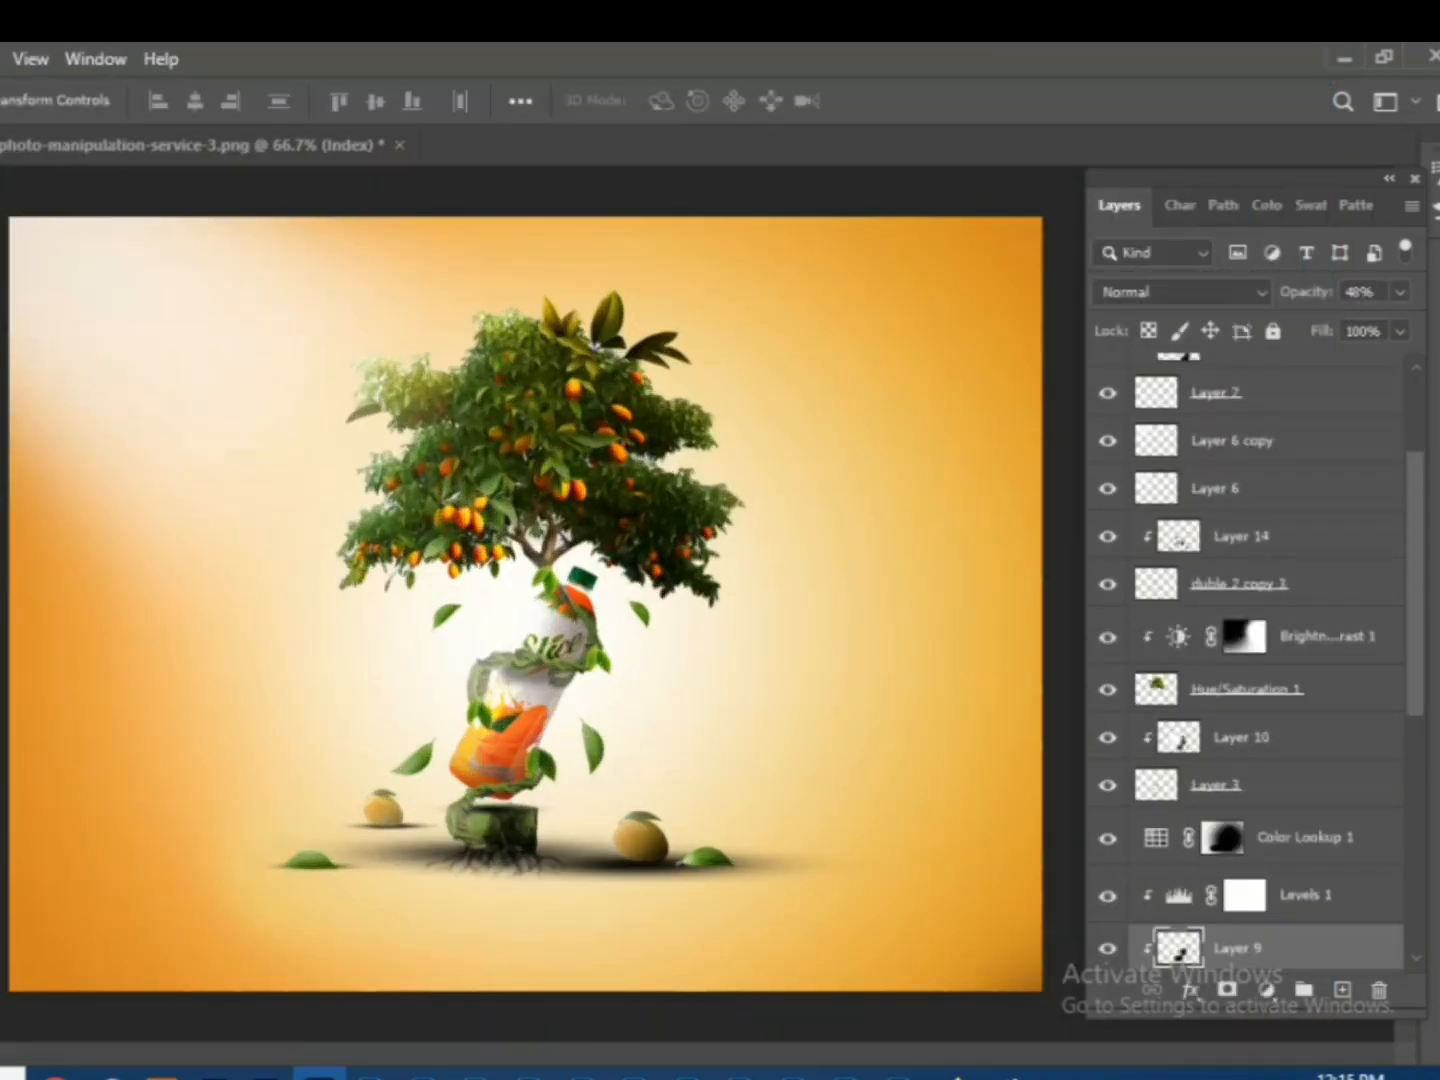
pyautogui.press('b')
pyautogui.click(1244, 636)
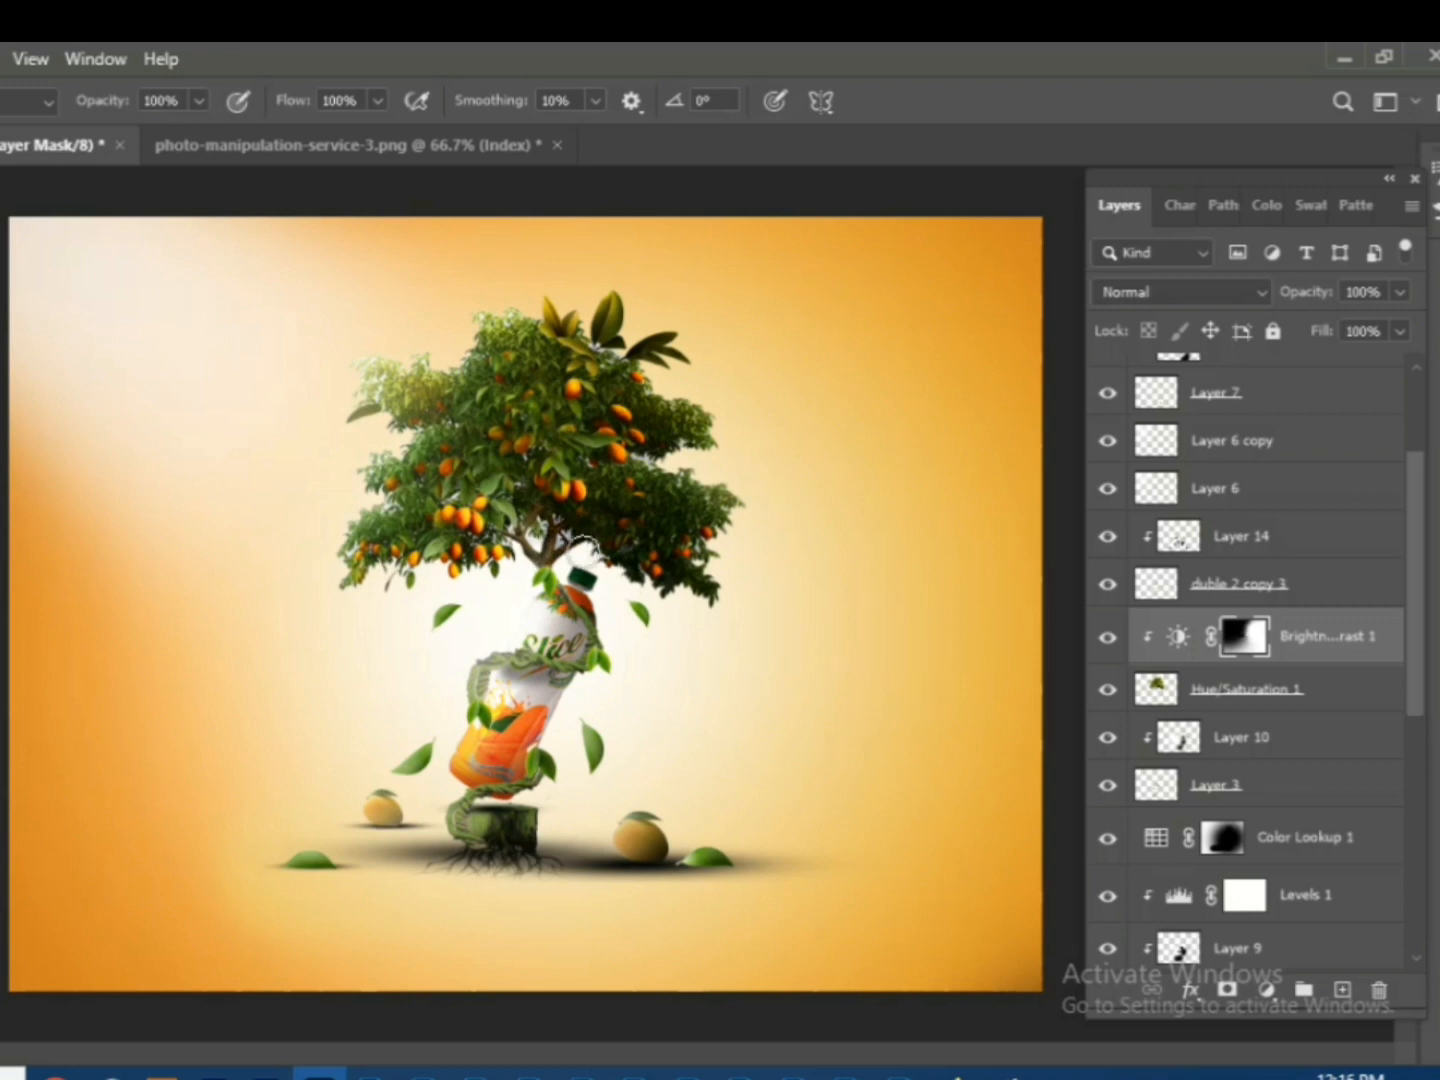
pyautogui.scroll(3, 1286, 476)
# - Merge all visible layers into a new top layer and set its Camera Raw exposure +0.25, contrast +7, highlights +5 and shadows +3
pyautogui.hotkey('ctrl', 'alt', 'shift', 'e')
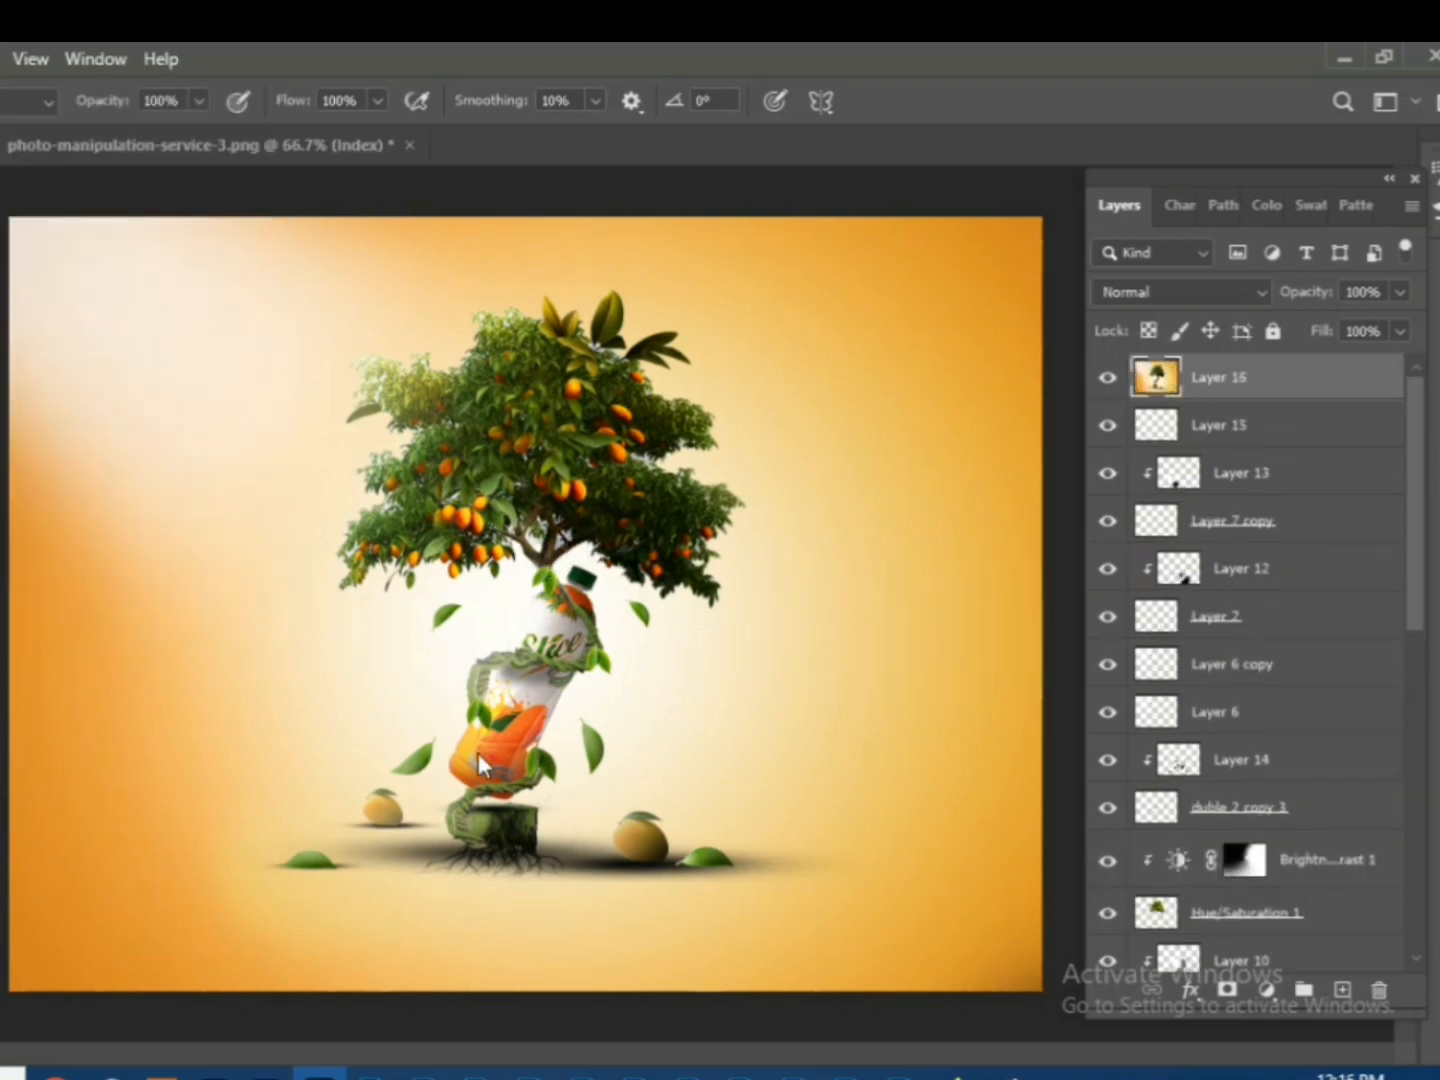
pyautogui.hotkey('ctrl', 'shift', 'a')
pyautogui.moveTo(1076, 630); pyautogui.dragTo(1083, 588)
pyautogui.moveTo(1075, 672); pyautogui.dragTo(1080, 720)
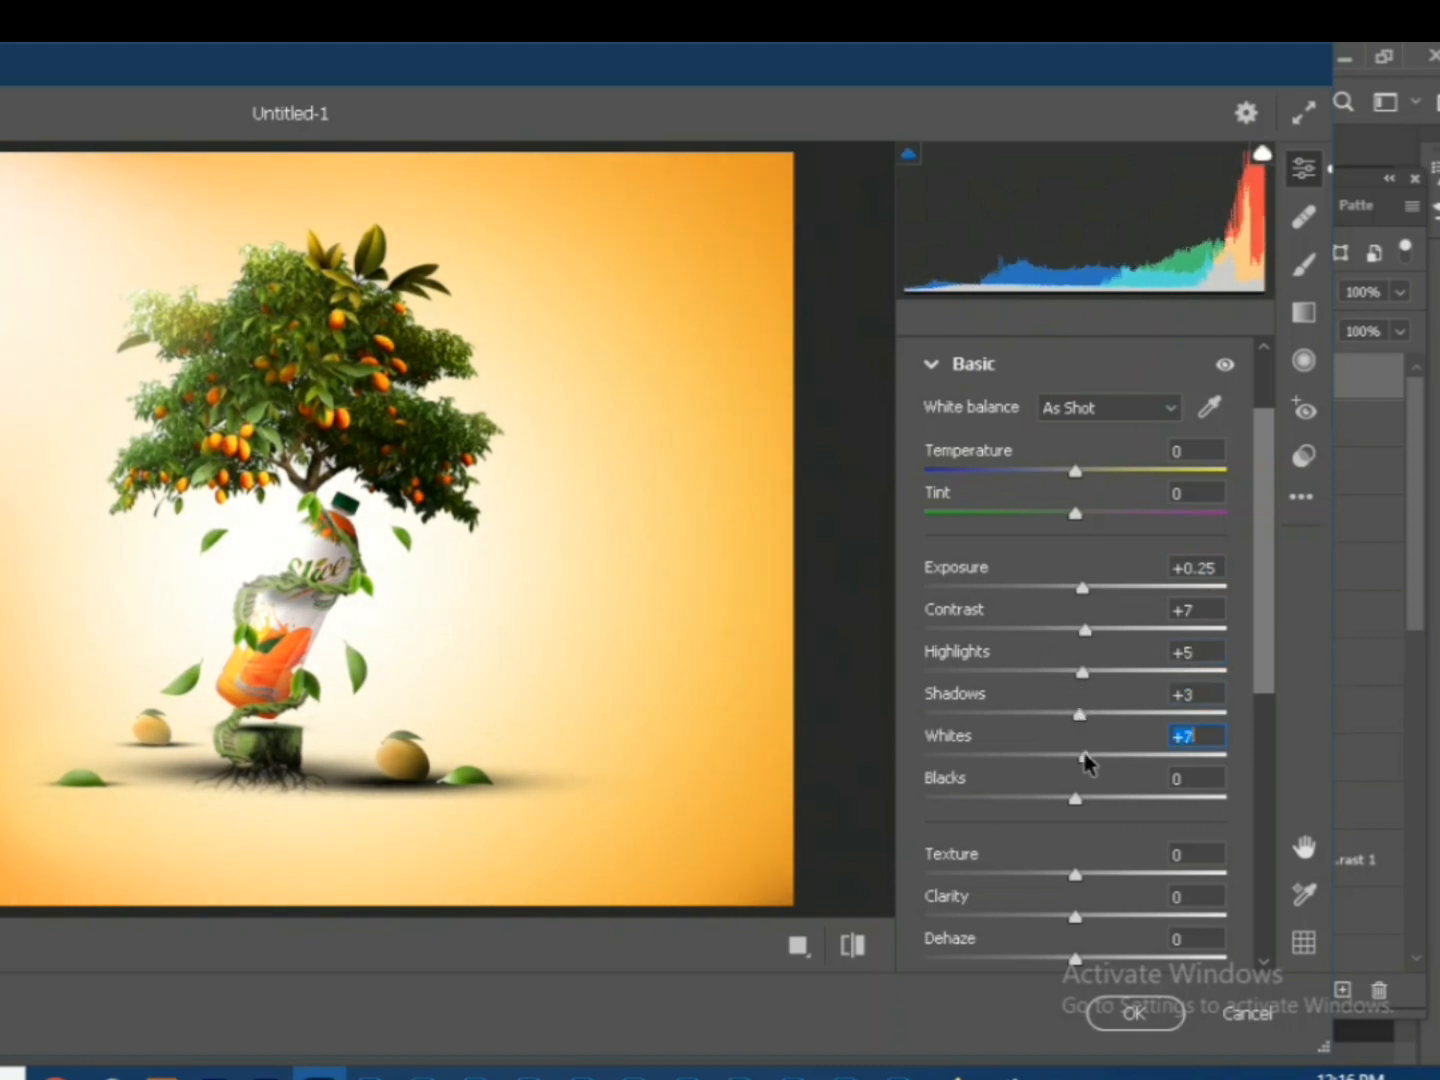
# - Set Camera Raw whites to +3, blacks to +10, texture to +1 and clarity to +63, and apply the filter
pyautogui.moveTo(1088, 873); pyautogui.dragTo(1077, 874)
pyautogui.moveTo(1075, 916); pyautogui.dragTo(1169, 930)
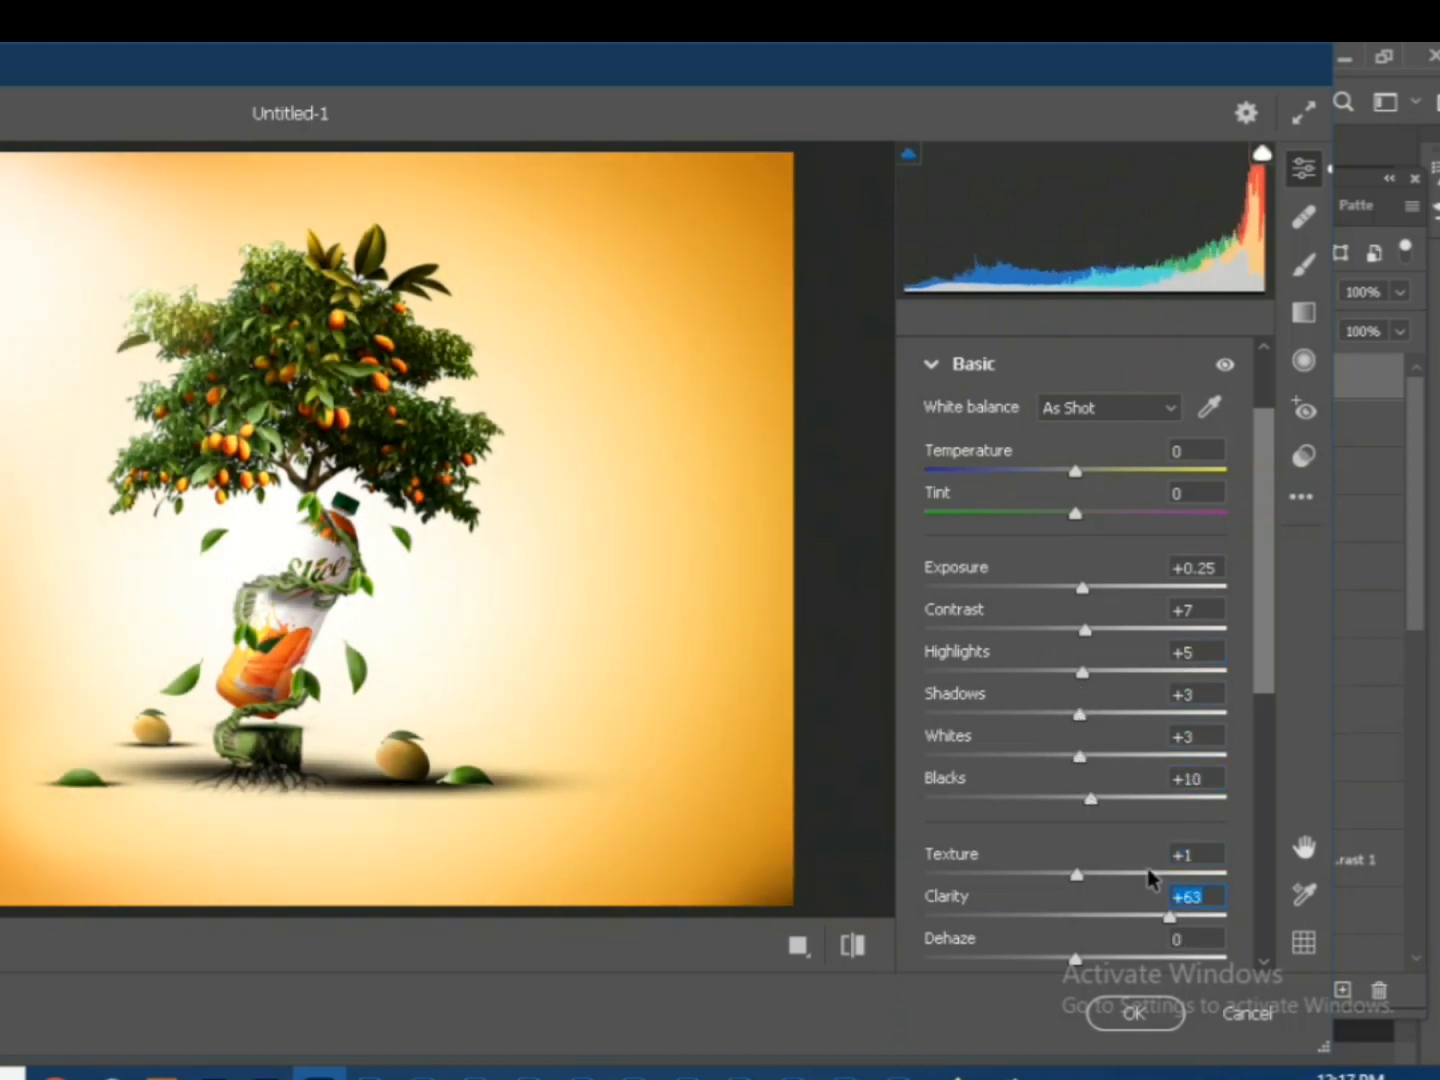
pyautogui.moveTo(1265, 671); pyautogui.dragTo(1265, 726)
pyautogui.moveTo(1075, 840)
pyautogui.mouseDown()
pyautogui.moveTo(1029, 841)
pyautogui.moveTo(1093, 841)
pyautogui.mouseUp()
pyautogui.moveTo(1265, 726); pyautogui.dragTo(1264, 816)
pyautogui.click(1122, 1013)
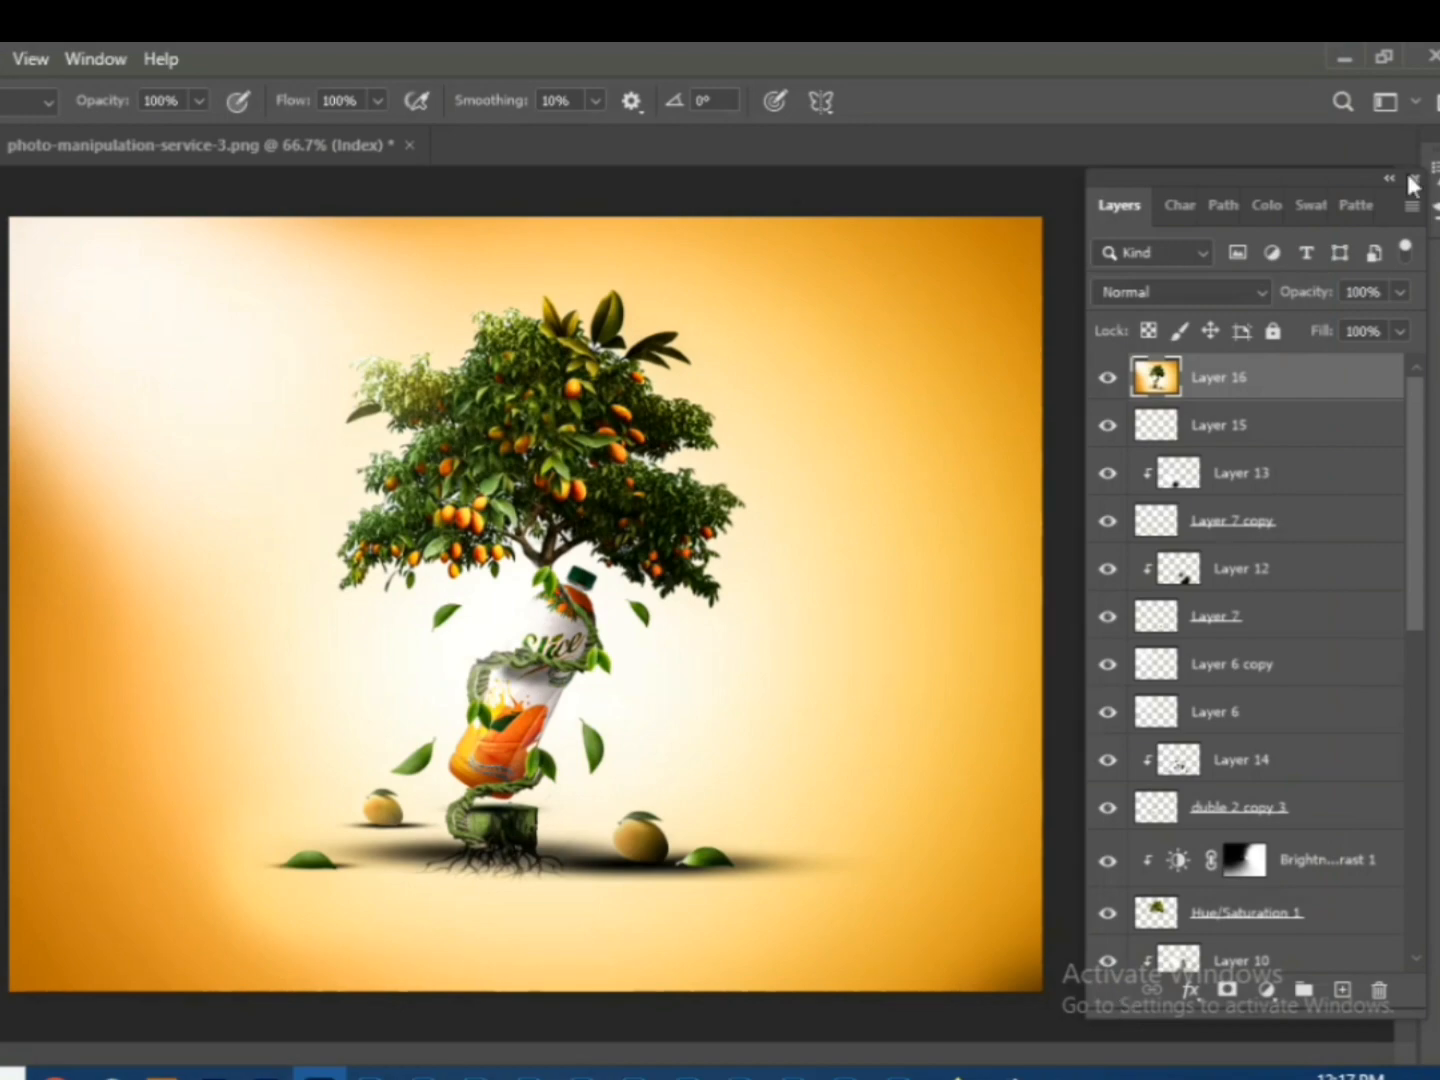